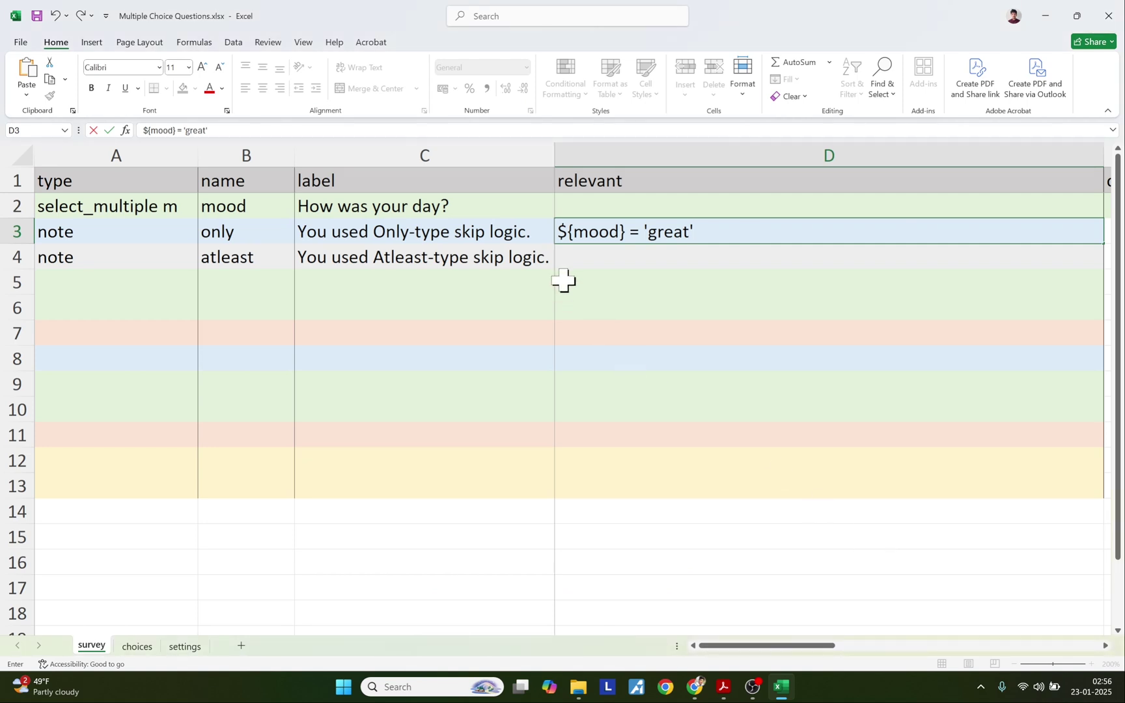
Enter the relevant condition selected(${mood}, 'great') for the atleast note in cell D4
{"action": "type", "text": "selected(${mood}, 'great')"}
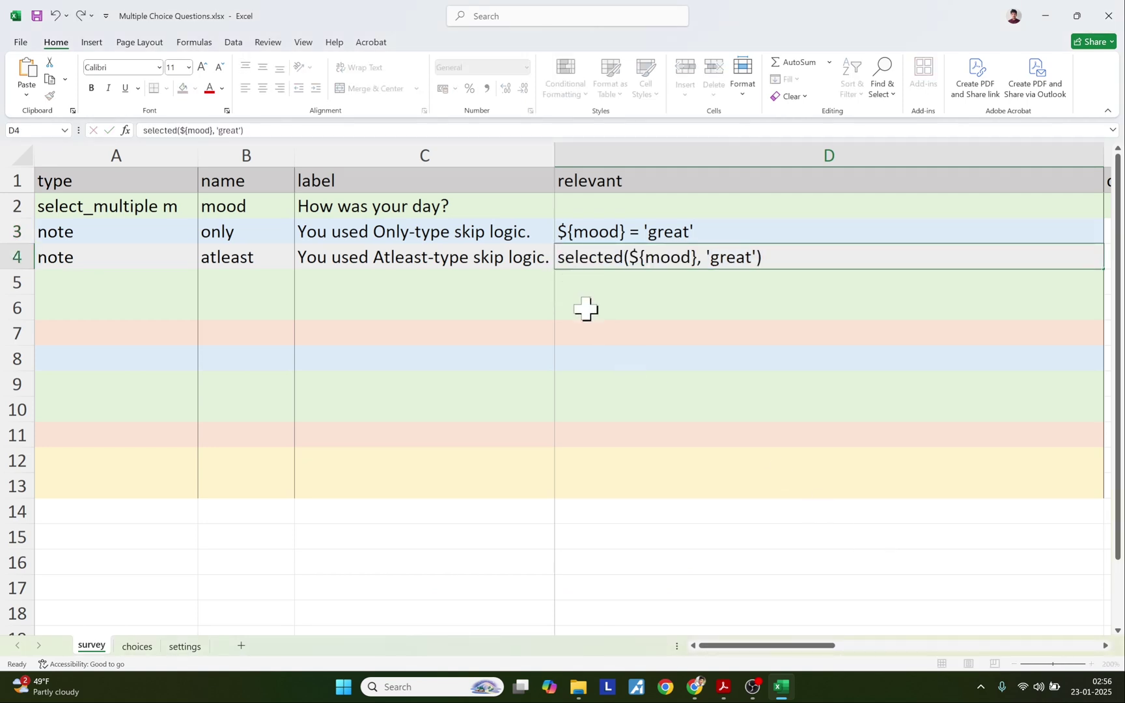
{"action": "left_click_drag", "start_coordinate": [447, 259], "coordinate": [583, 256]}
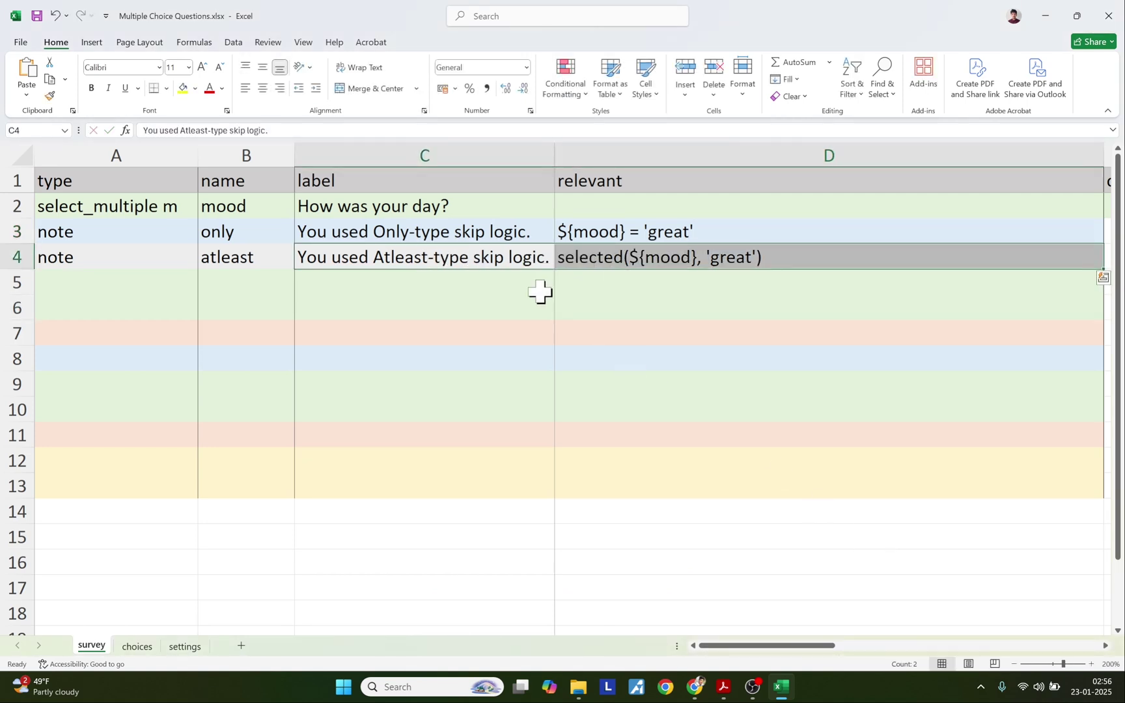
{"action": "left_click", "coordinate": [602, 303]}
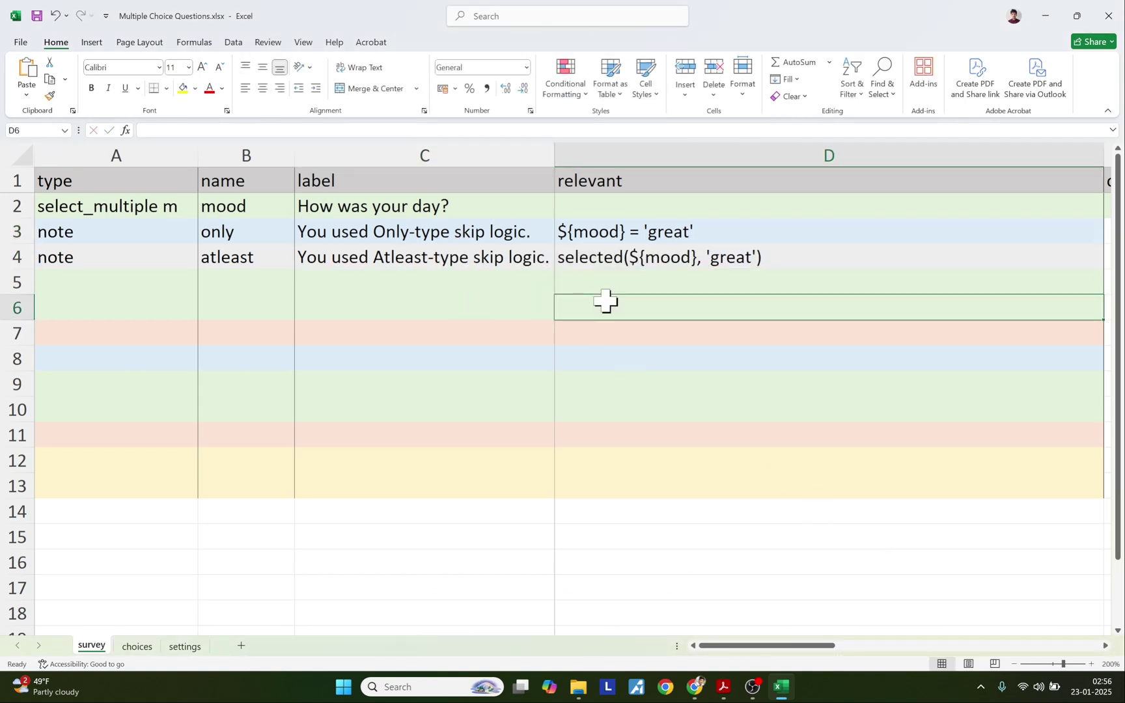
Examine the relevant conditions of the only and atleast notes against the mood question's name and the labels
{"action": "double_click", "coordinate": [593, 232]}
{"action": "left_click_drag", "start_coordinate": [645, 233], "coordinate": [695, 232]}
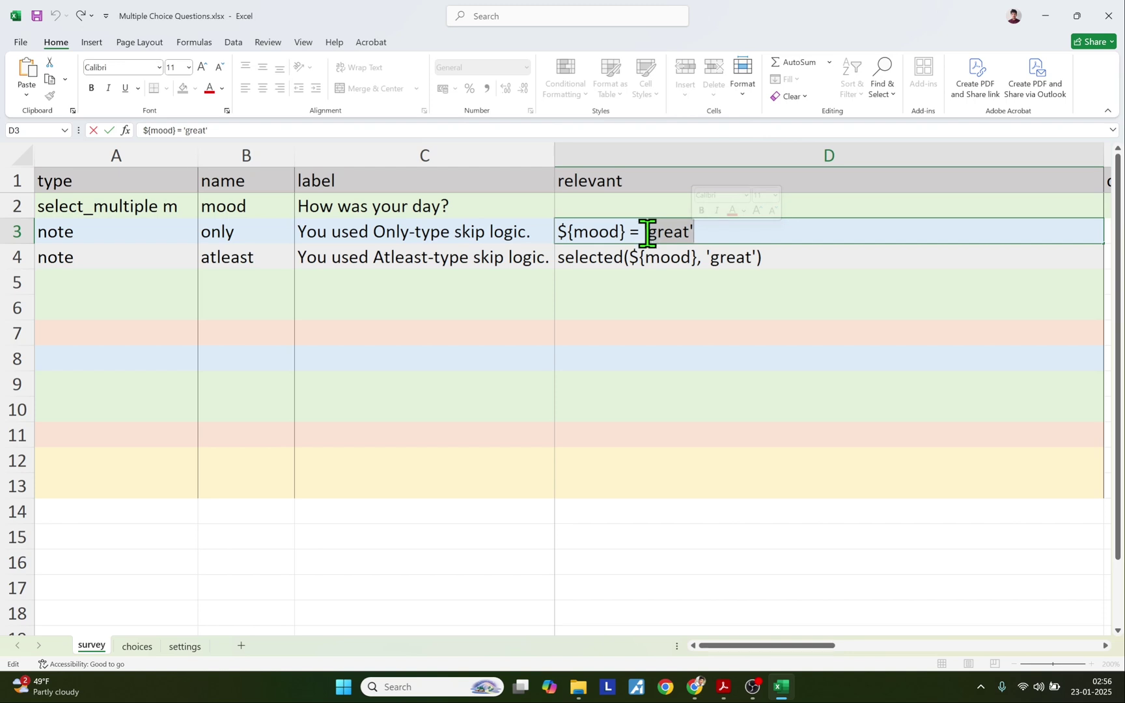
{"action": "left_click_drag", "start_coordinate": [573, 232], "coordinate": [607, 232]}
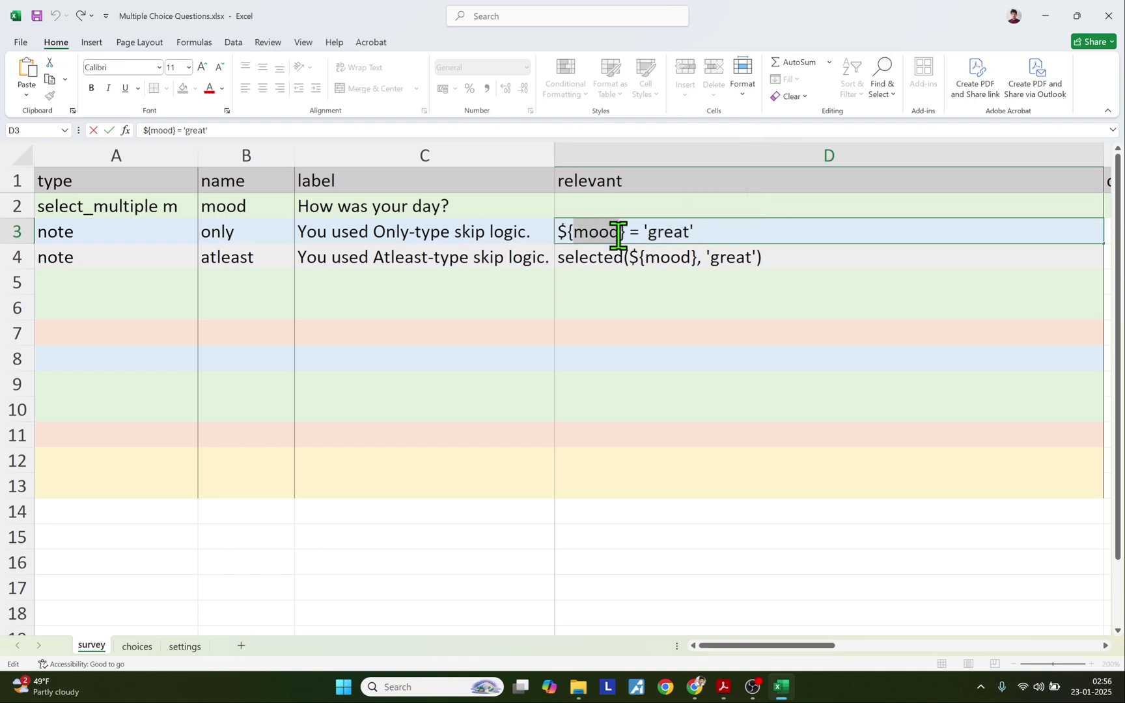
{"action": "left_click", "coordinate": [254, 189]}
{"action": "left_click_drag", "start_coordinate": [254, 203], "coordinate": [364, 211]}
{"action": "double_click", "coordinate": [665, 258]}
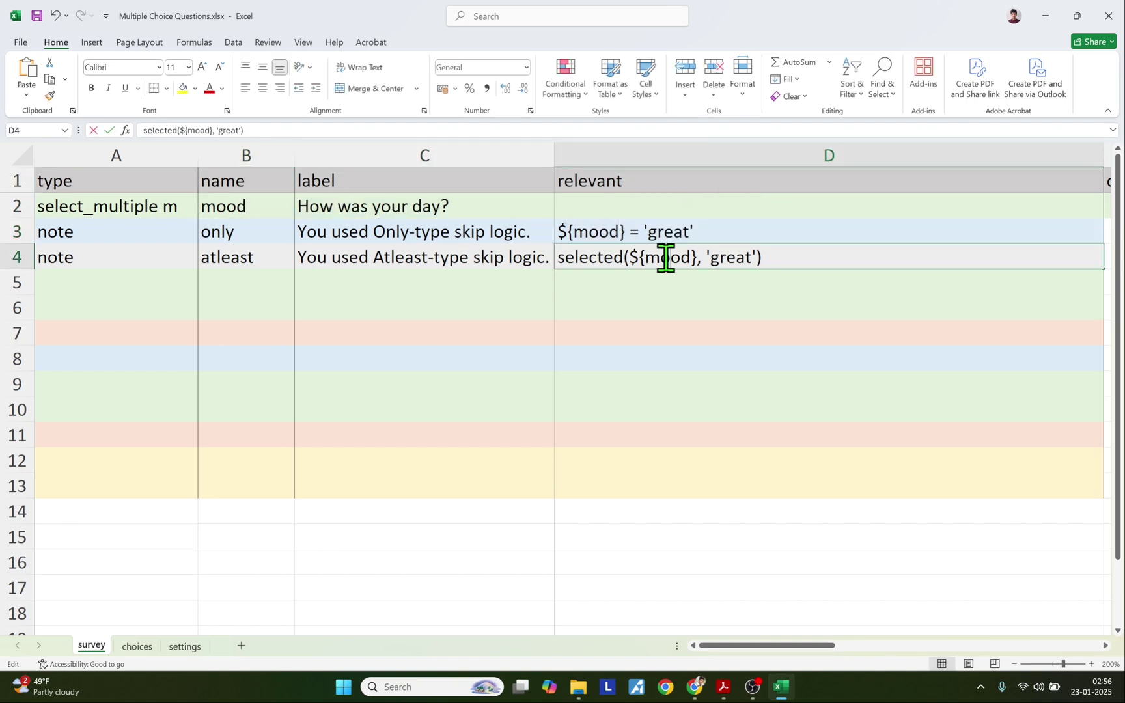
{"action": "left_click_drag", "start_coordinate": [647, 259], "coordinate": [707, 259]}
{"action": "left_click", "coordinate": [708, 259]}
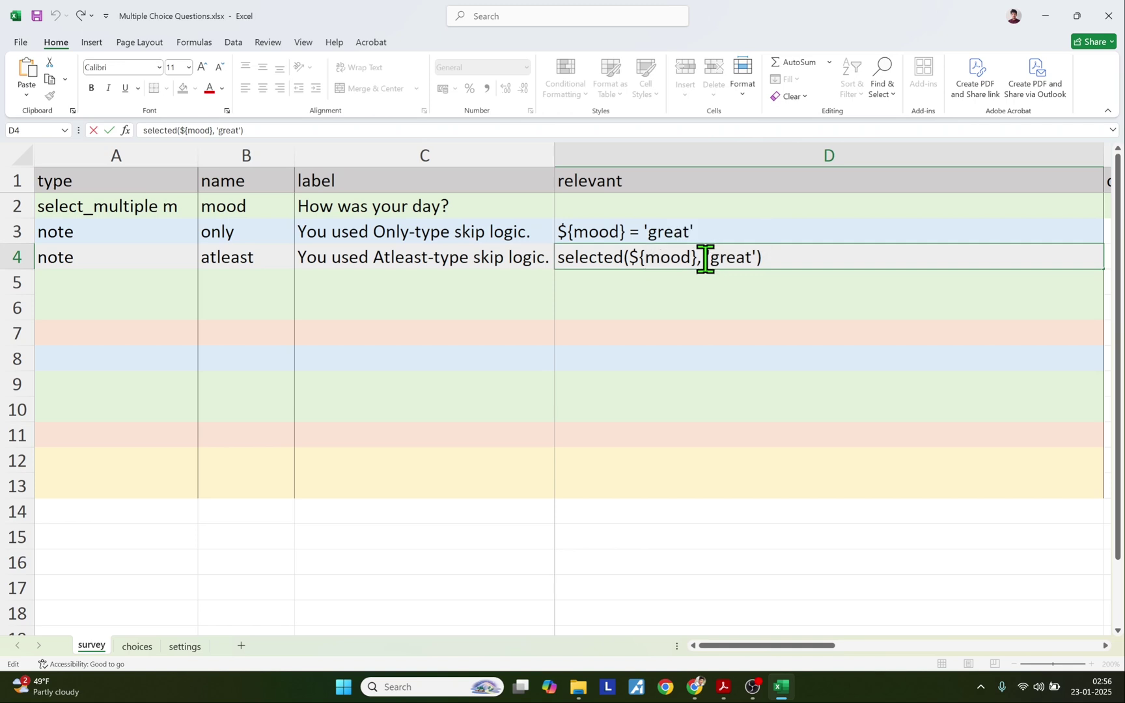
{"action": "double_click", "coordinate": [716, 258]}
{"action": "left_click_drag", "start_coordinate": [650, 259], "coordinate": [691, 262]}
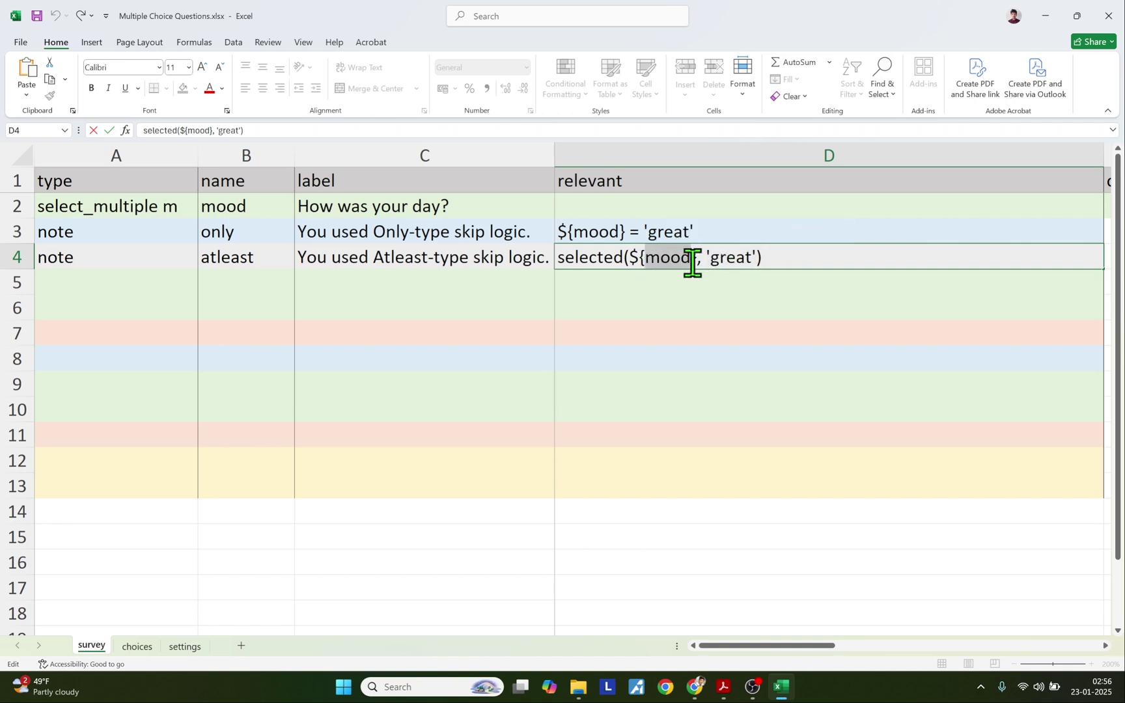
{"action": "left_click", "coordinate": [222, 206]}
{"action": "left_click", "coordinate": [498, 256]}
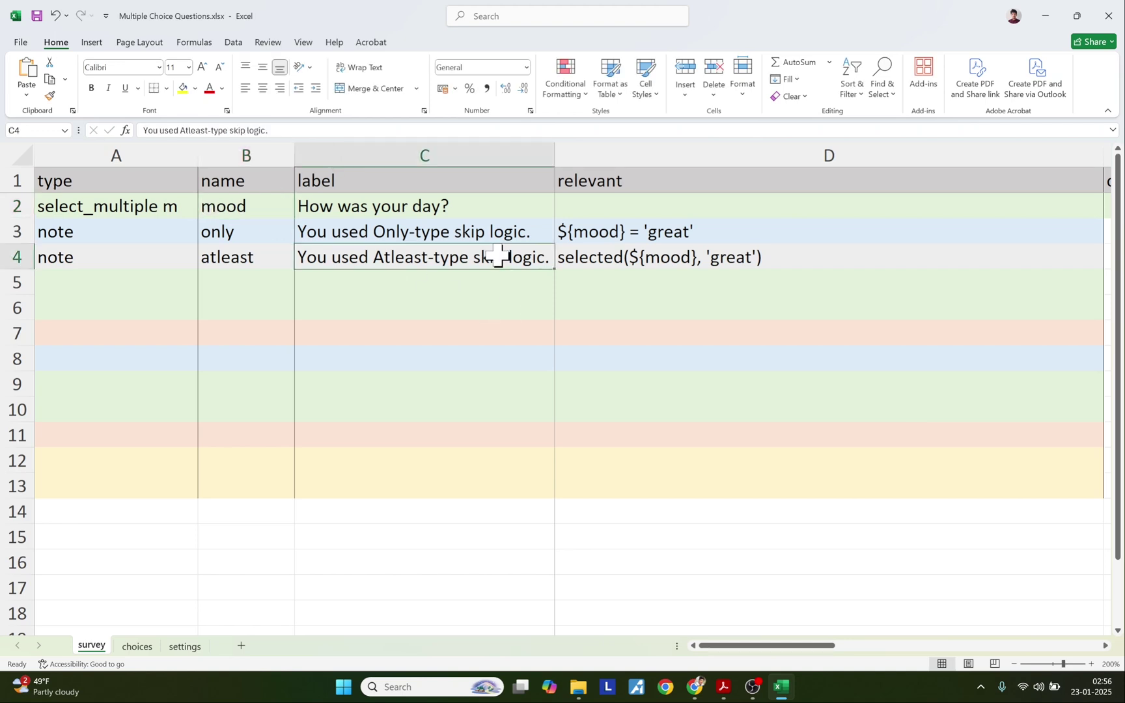
{"action": "left_click", "coordinate": [433, 326]}
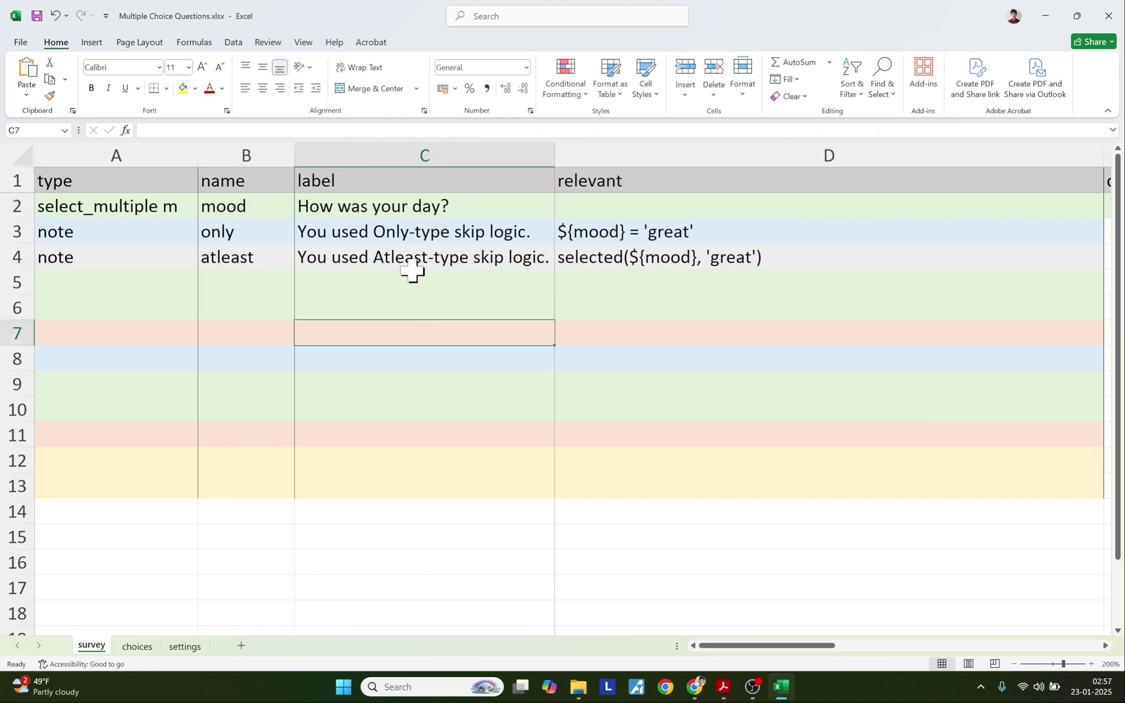
{"action": "left_click_drag", "start_coordinate": [397, 205], "coordinate": [394, 475]}
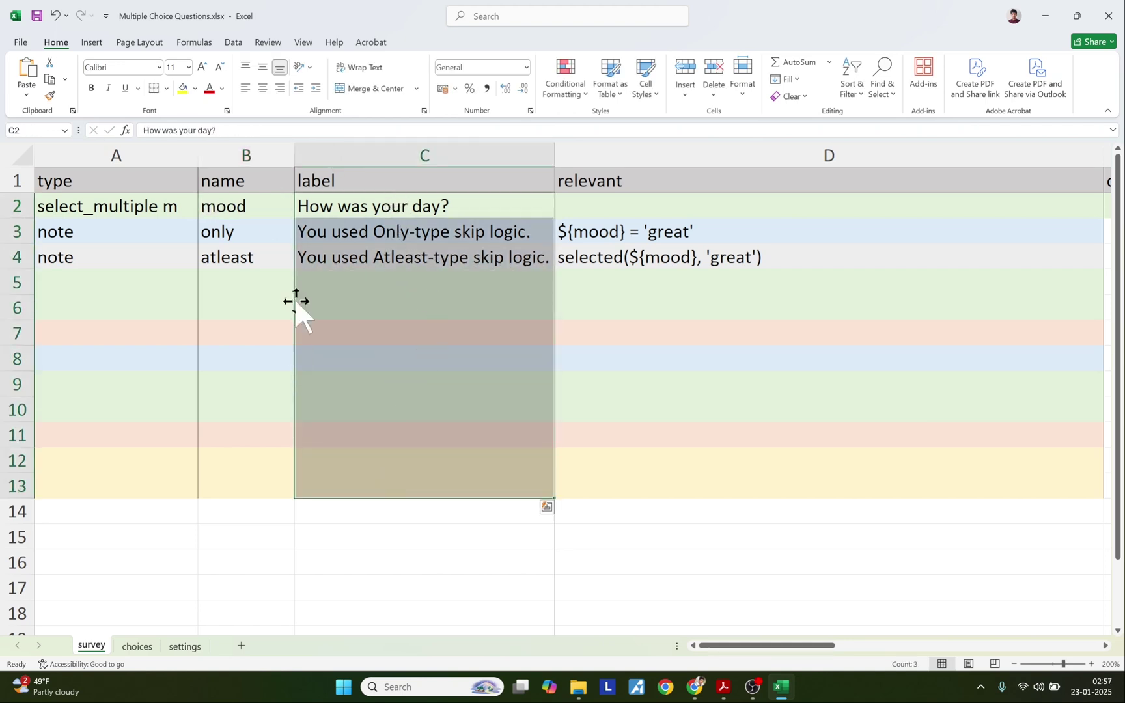
Switch to KoboToolbox in the browser and upload Multiple Choice Questions.xlsx as the XLSForm for a new project
{"action": "left_click", "coordinate": [695, 687]}
{"action": "left_click", "coordinate": [155, 168]}
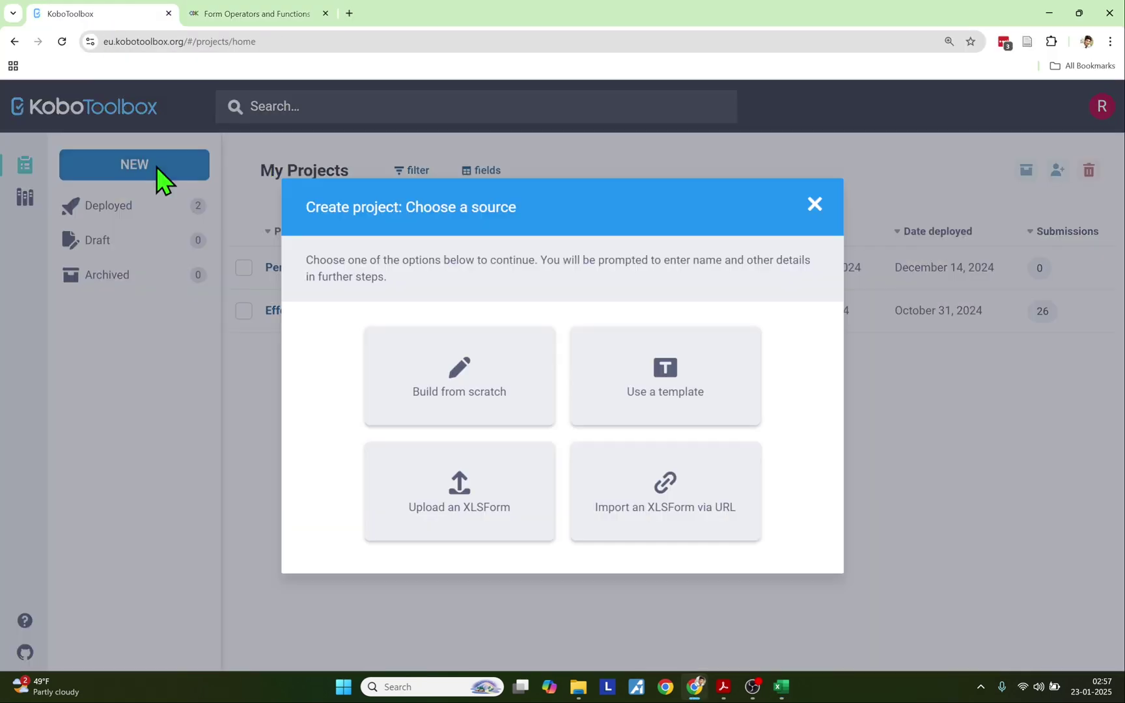
{"action": "left_click", "coordinate": [464, 524]}
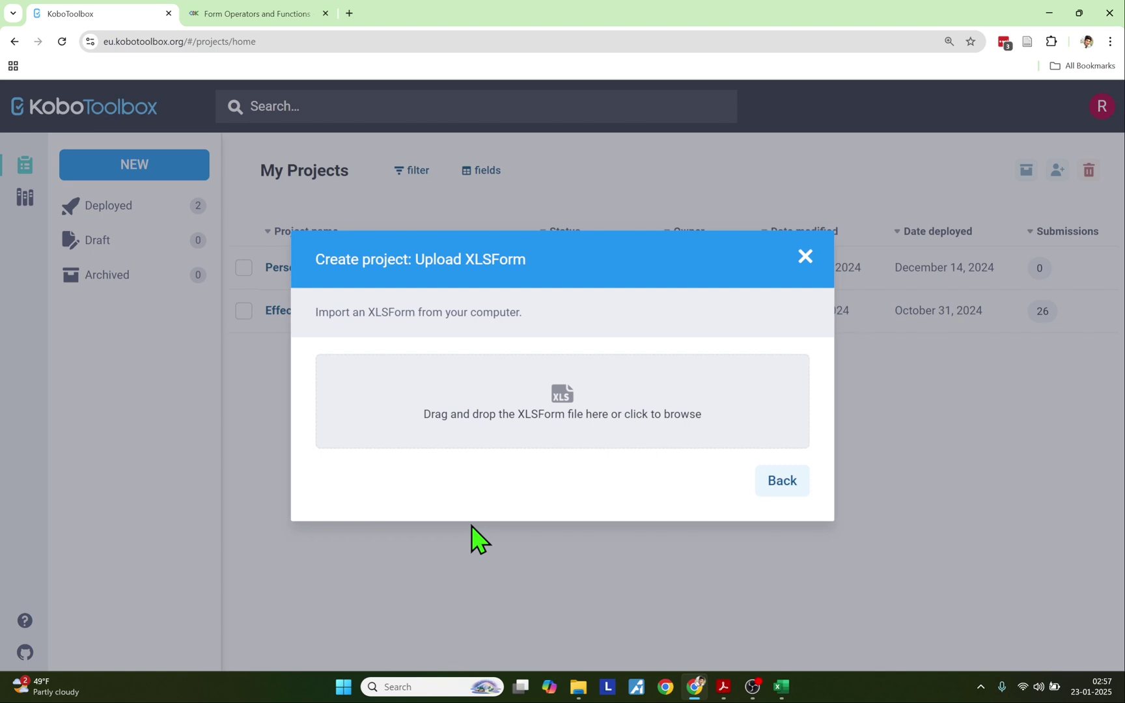
{"action": "left_click", "coordinate": [557, 420]}
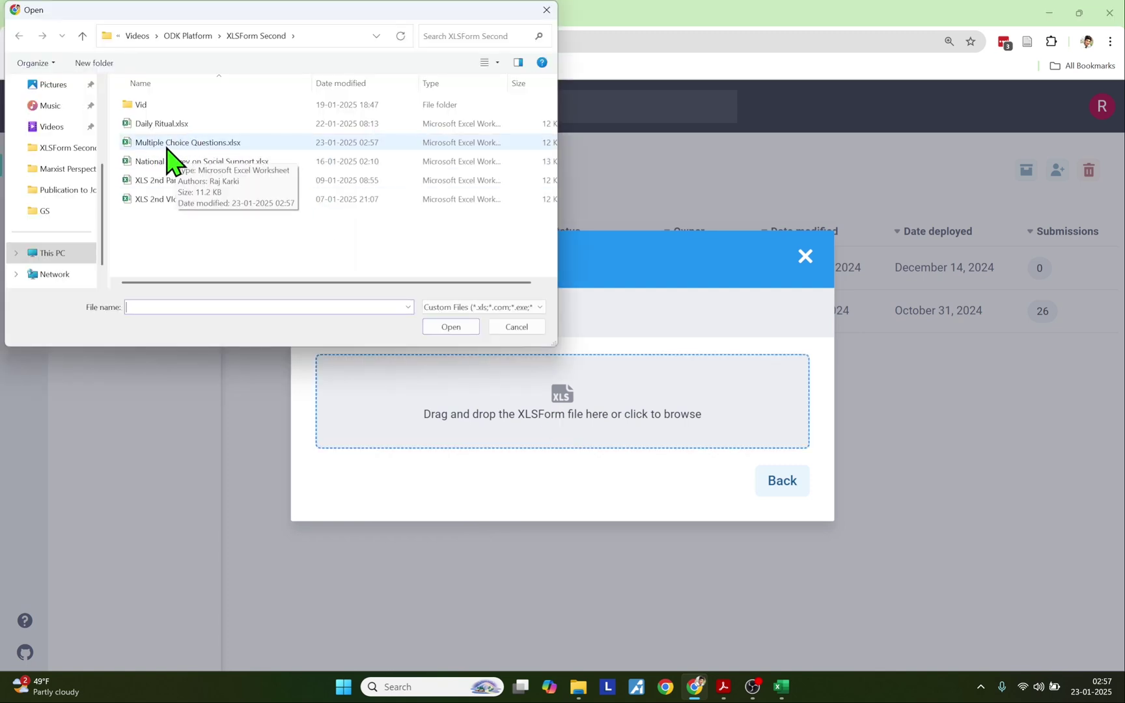
{"action": "left_click", "coordinate": [168, 146]}
{"action": "left_click", "coordinate": [456, 327]}
Create the project with sector Educational Services / Higher Education and country Nepal
{"action": "left_click", "coordinate": [441, 449]}
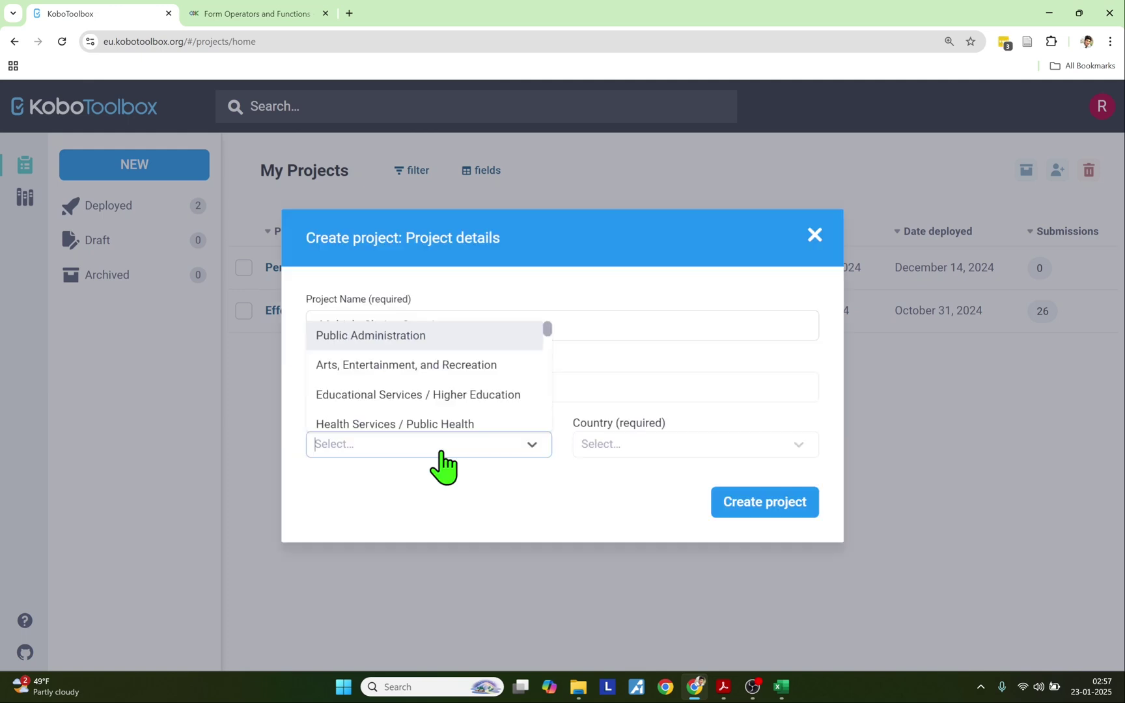
{"action": "left_click", "coordinate": [420, 395]}
{"action": "left_click", "coordinate": [586, 445]}
{"action": "type", "text": "e"}
{"action": "left_click", "coordinate": [611, 425]}
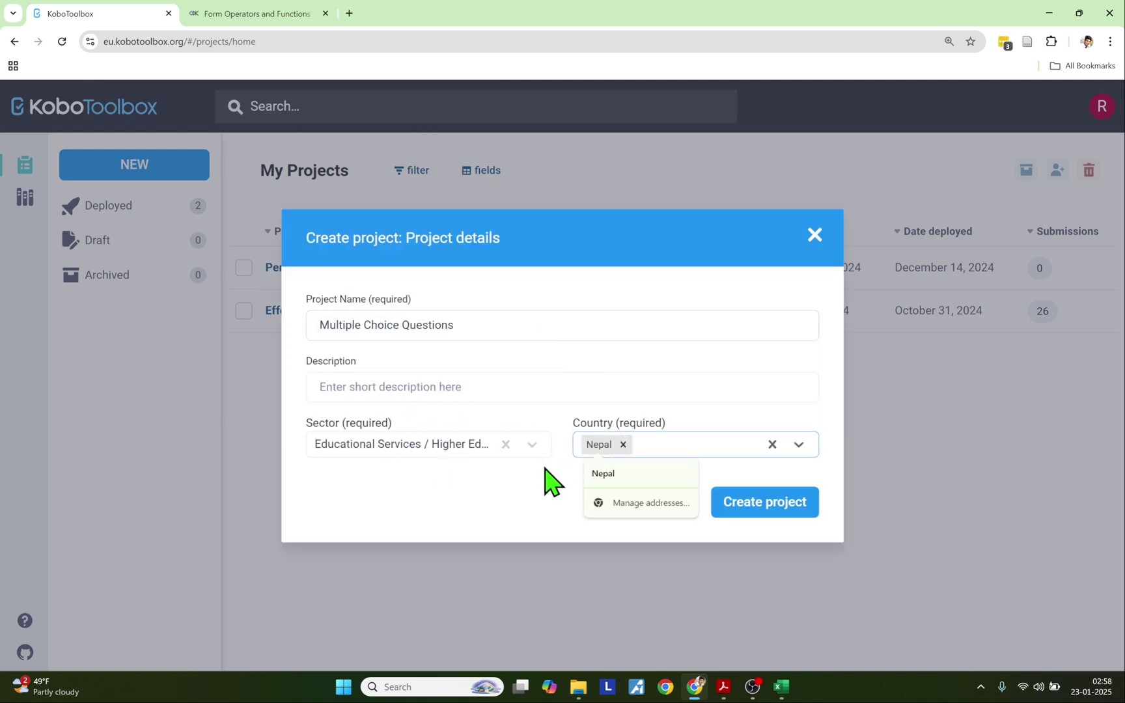
{"action": "left_click", "coordinate": [534, 476]}
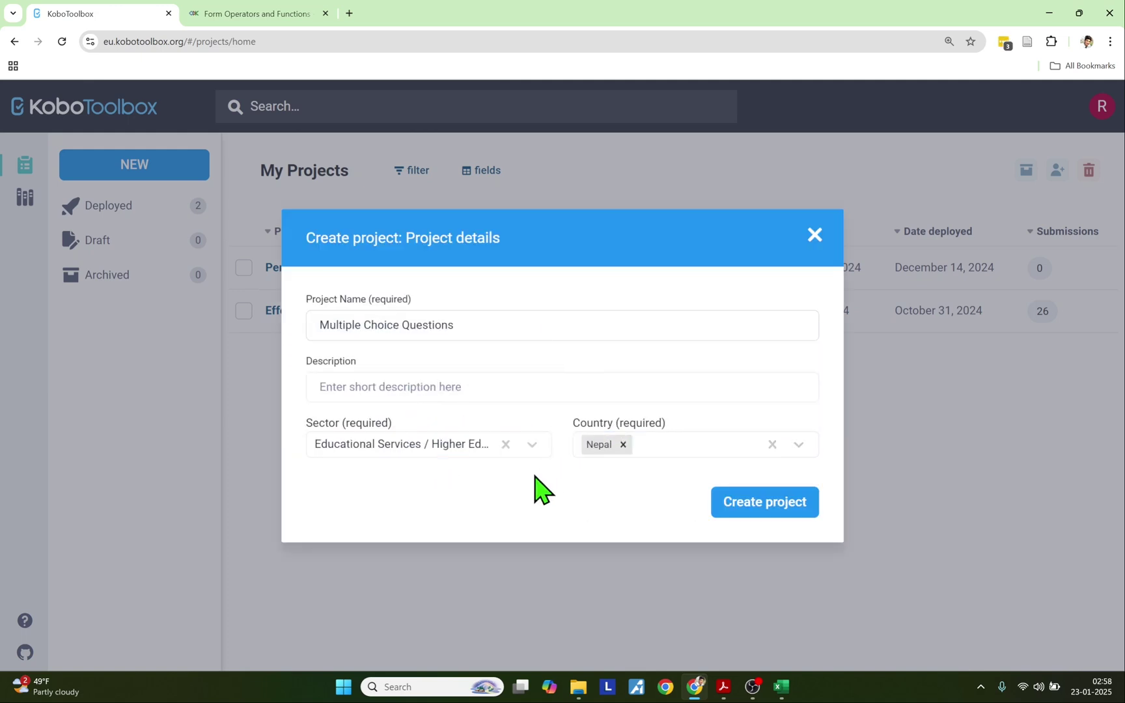
{"action": "left_click", "coordinate": [749, 508]}
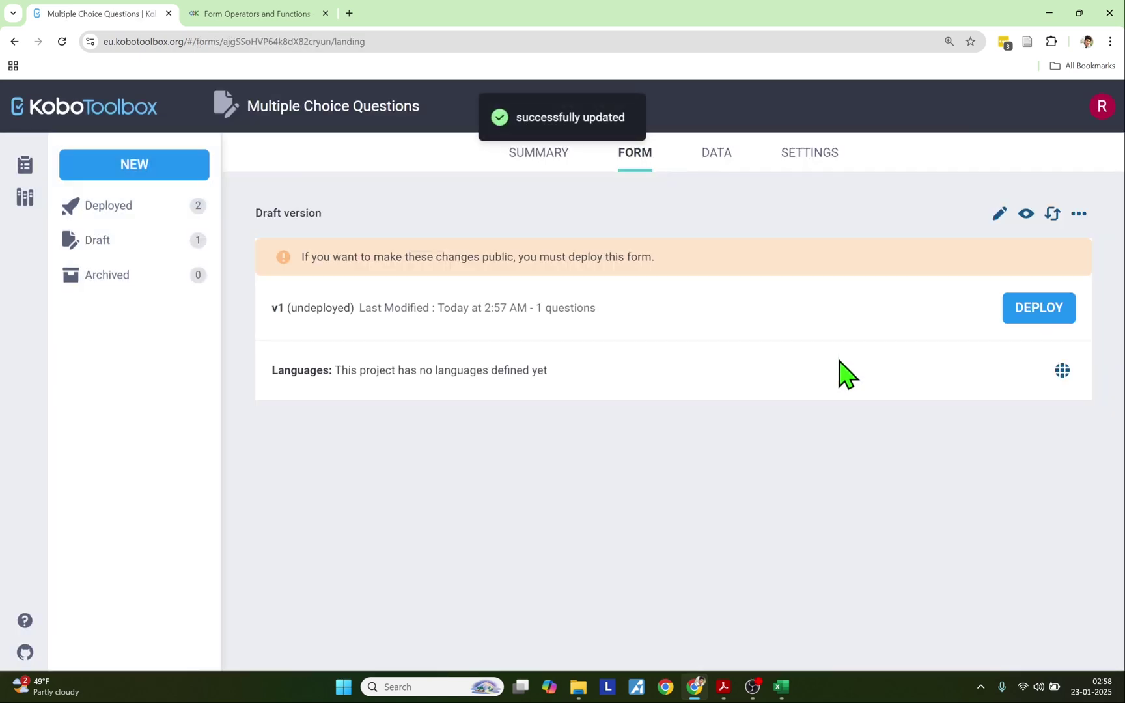
Preview the form, try its answers until only Great is selected, and check which skip-logic notes appear
{"action": "left_click", "coordinate": [1027, 215]}
{"action": "left_click_drag", "start_coordinate": [293, 301], "coordinate": [423, 296]}
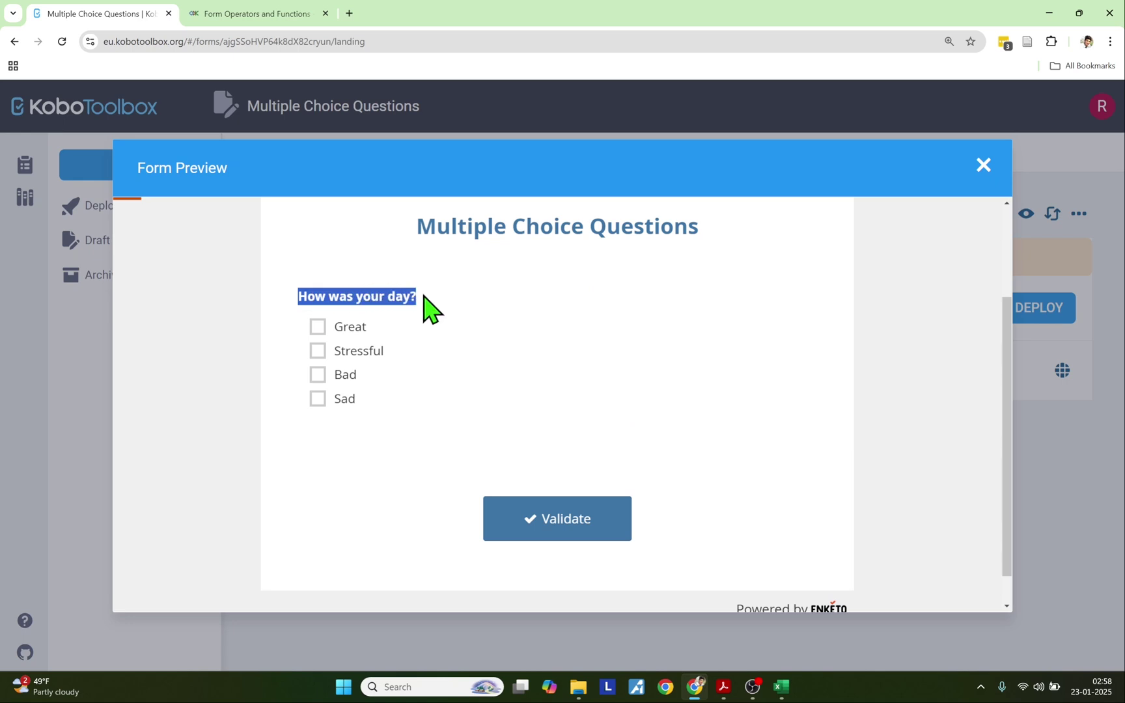
{"action": "left_click", "coordinate": [337, 407]}
{"action": "left_click", "coordinate": [339, 375]}
{"action": "left_click", "coordinate": [343, 398]}
{"action": "left_click", "coordinate": [345, 374]}
{"action": "left_click", "coordinate": [348, 326]}
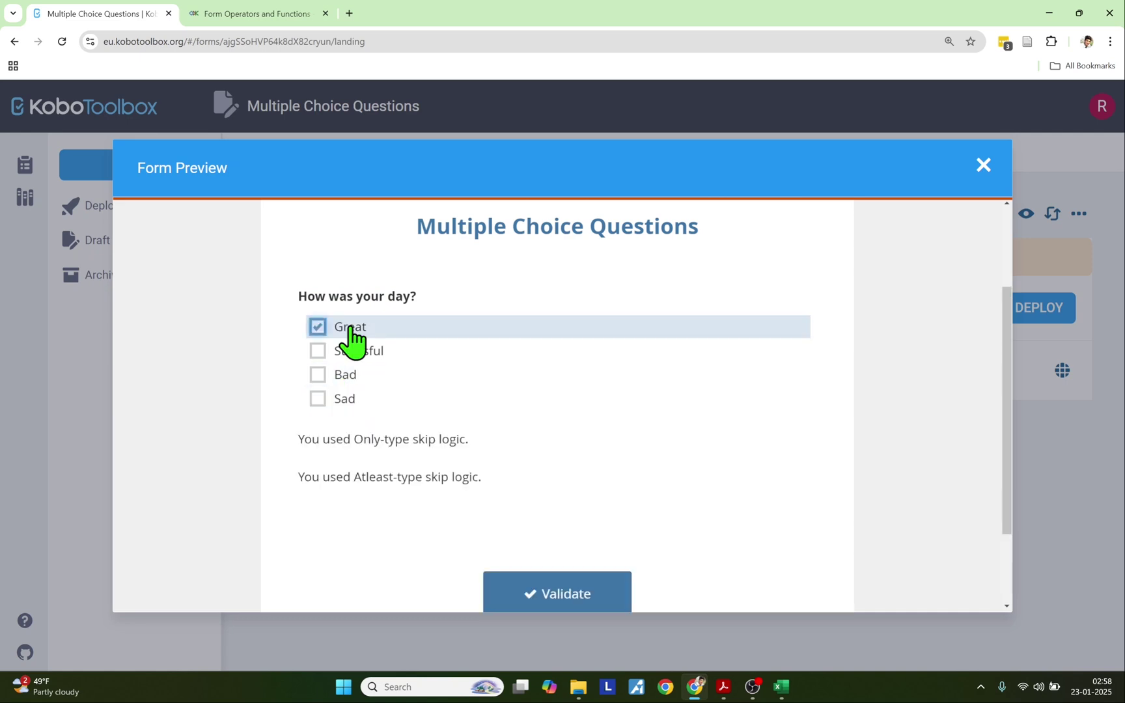
{"action": "left_click_drag", "start_coordinate": [297, 442], "coordinate": [474, 452]}
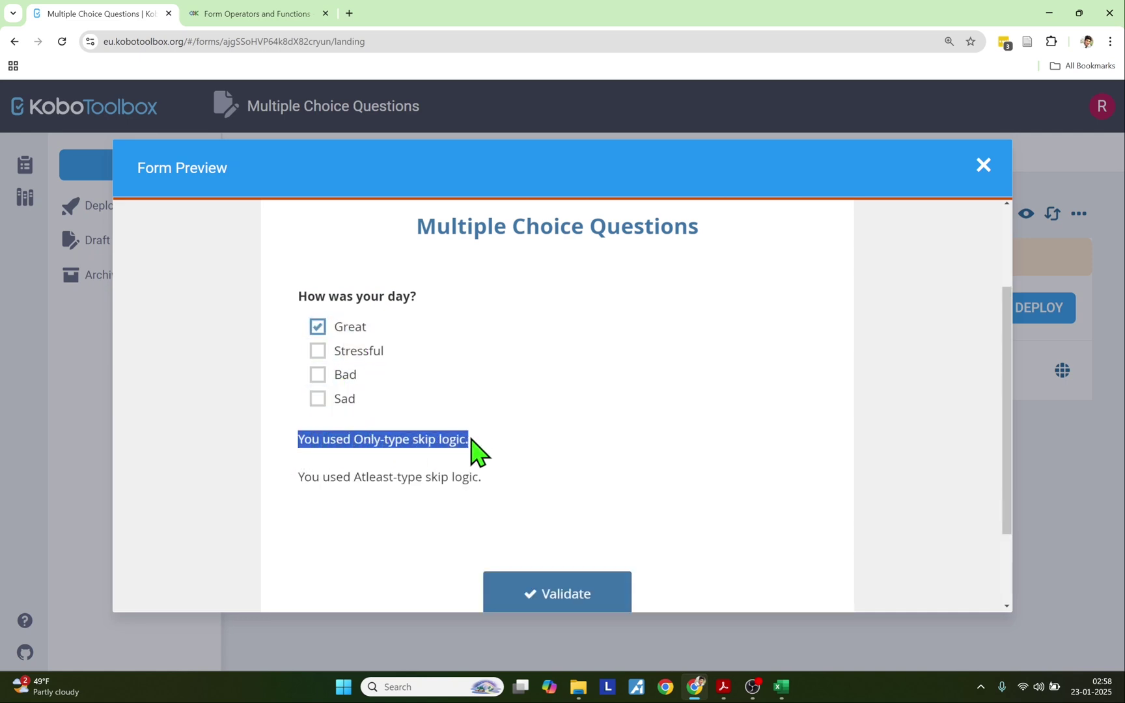
{"action": "left_click_drag", "start_coordinate": [293, 478], "coordinate": [360, 483]}
{"action": "left_click_drag", "start_coordinate": [297, 440], "coordinate": [478, 459]}
{"action": "left_click_drag", "start_coordinate": [297, 481], "coordinate": [497, 498]}
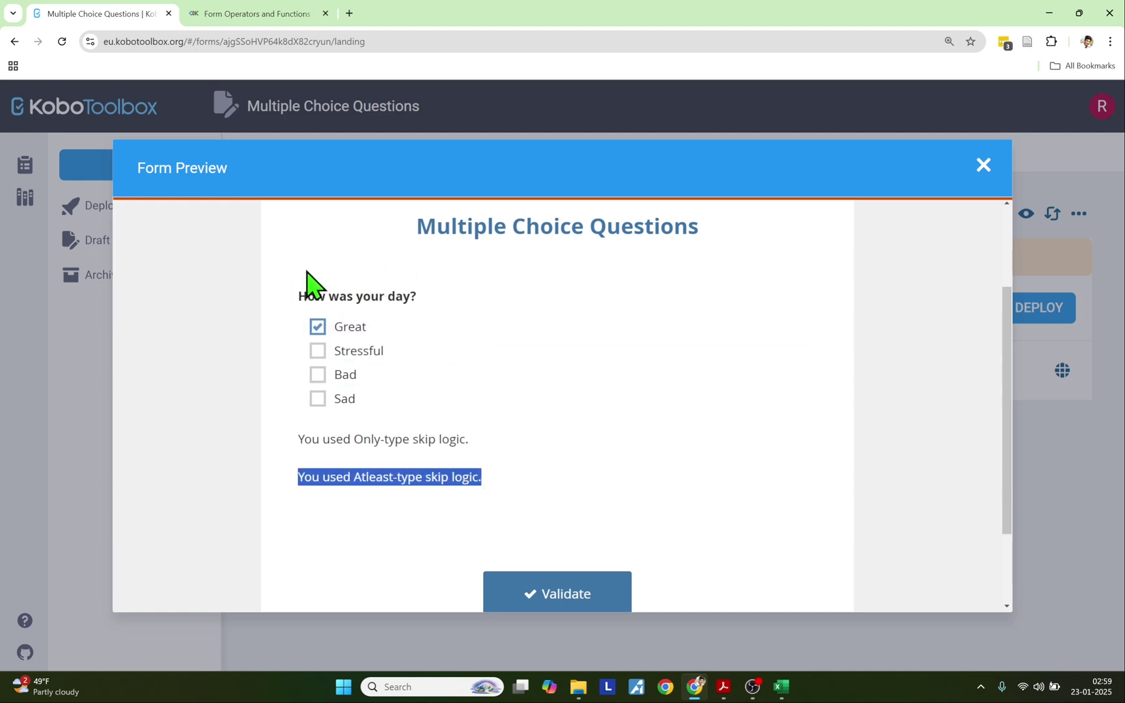
Test adding and removing Stressful alongside Great in the preview, and compare the Only-type and Atleast-type notes
{"action": "left_click", "coordinate": [355, 354]}
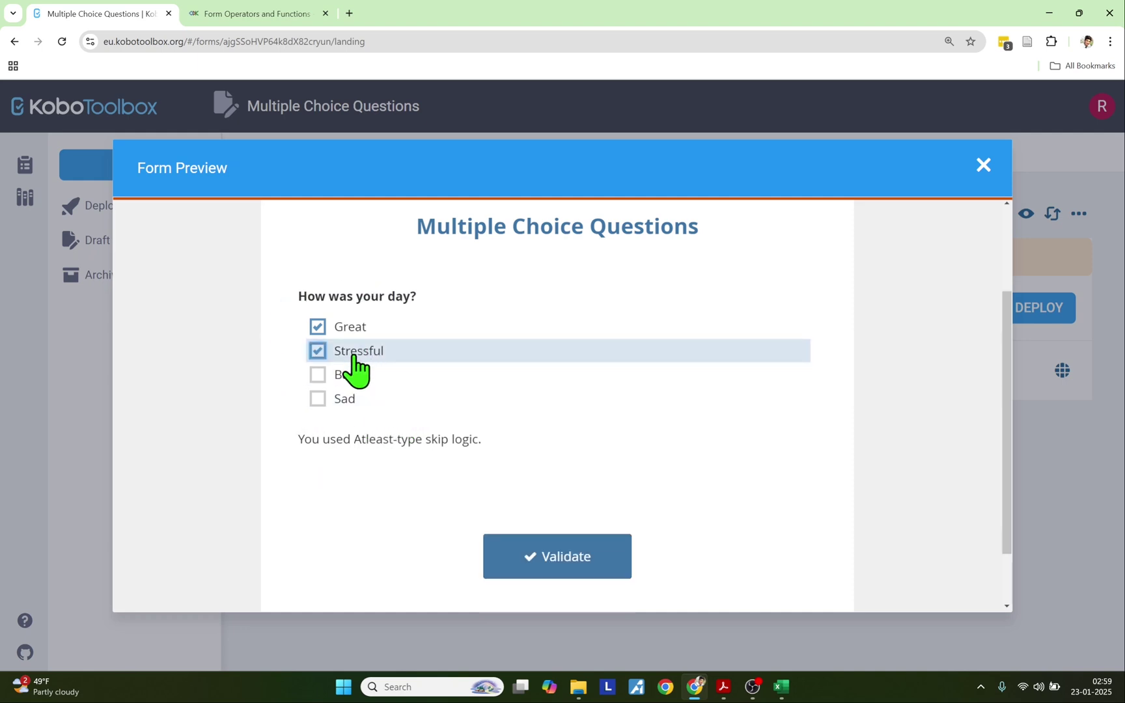
{"action": "left_click", "coordinate": [356, 376]}
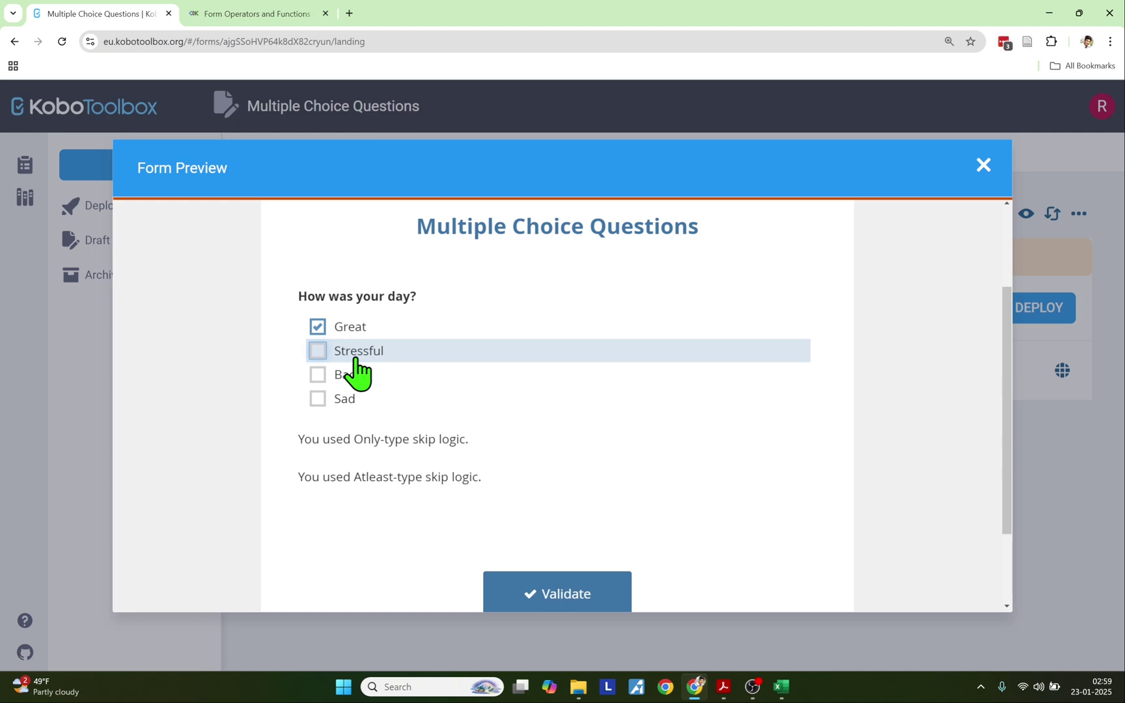
{"action": "left_click", "coordinate": [356, 358]}
{"action": "left_click_drag", "start_coordinate": [296, 446], "coordinate": [483, 447]}
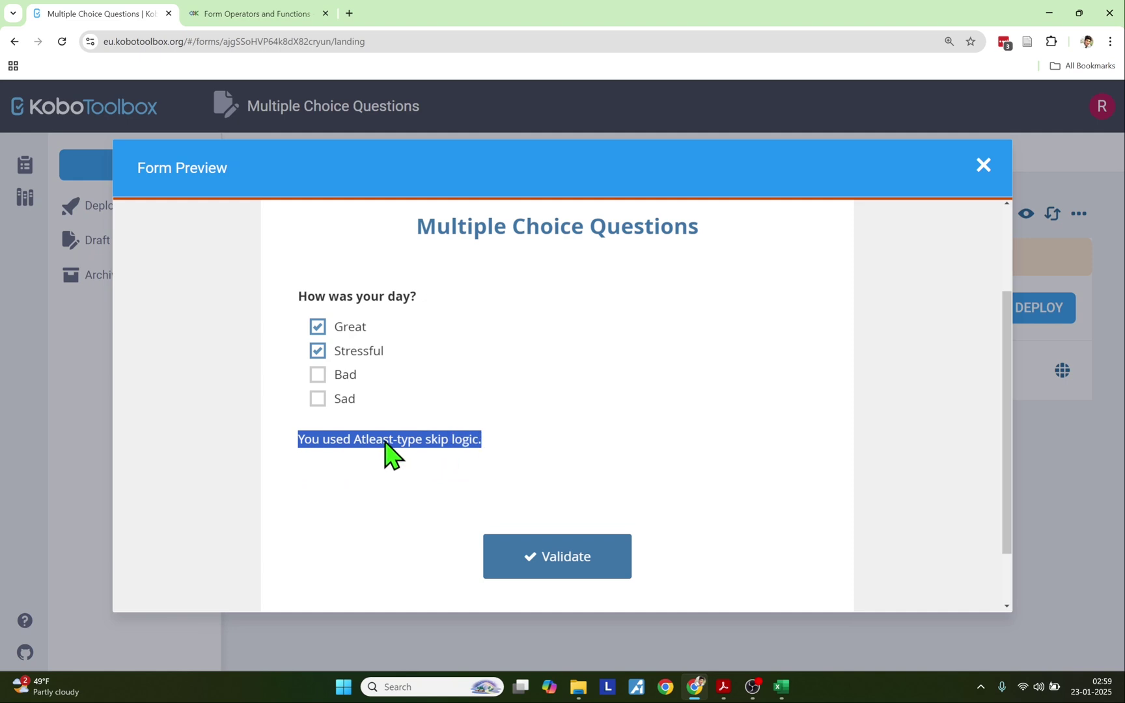
{"action": "left_click", "coordinate": [353, 356]}
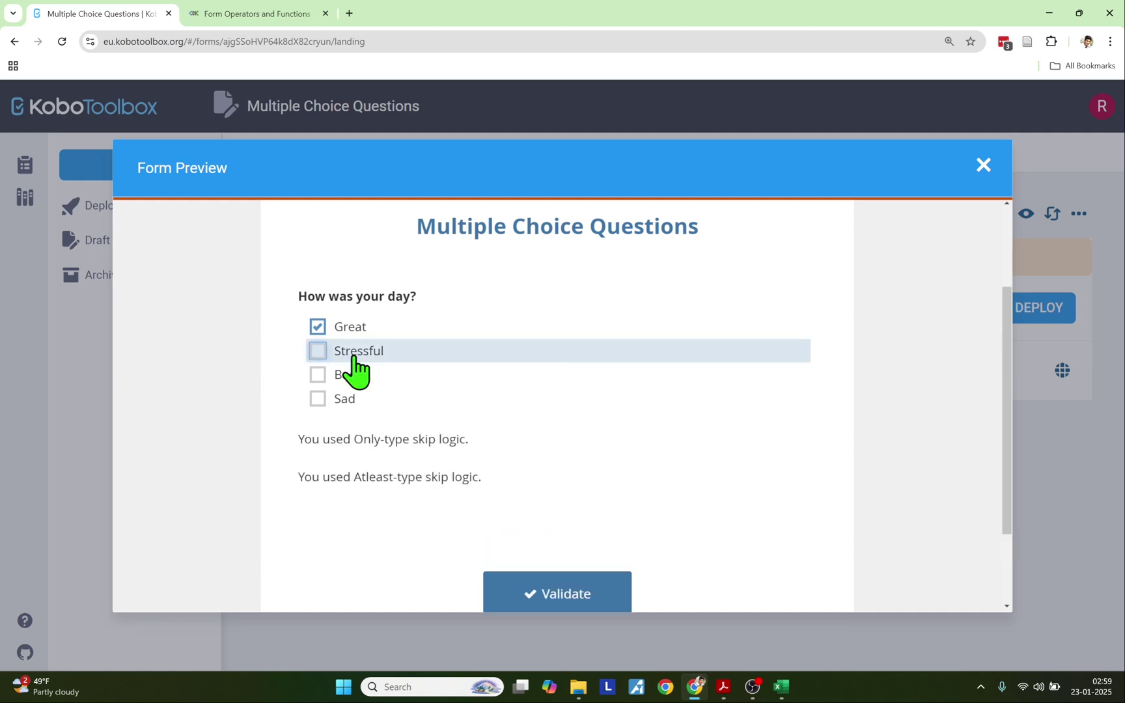
{"action": "left_click", "coordinate": [355, 371]}
{"action": "left_click", "coordinate": [355, 371]}
{"action": "left_click_drag", "start_coordinate": [355, 441], "coordinate": [469, 443]}
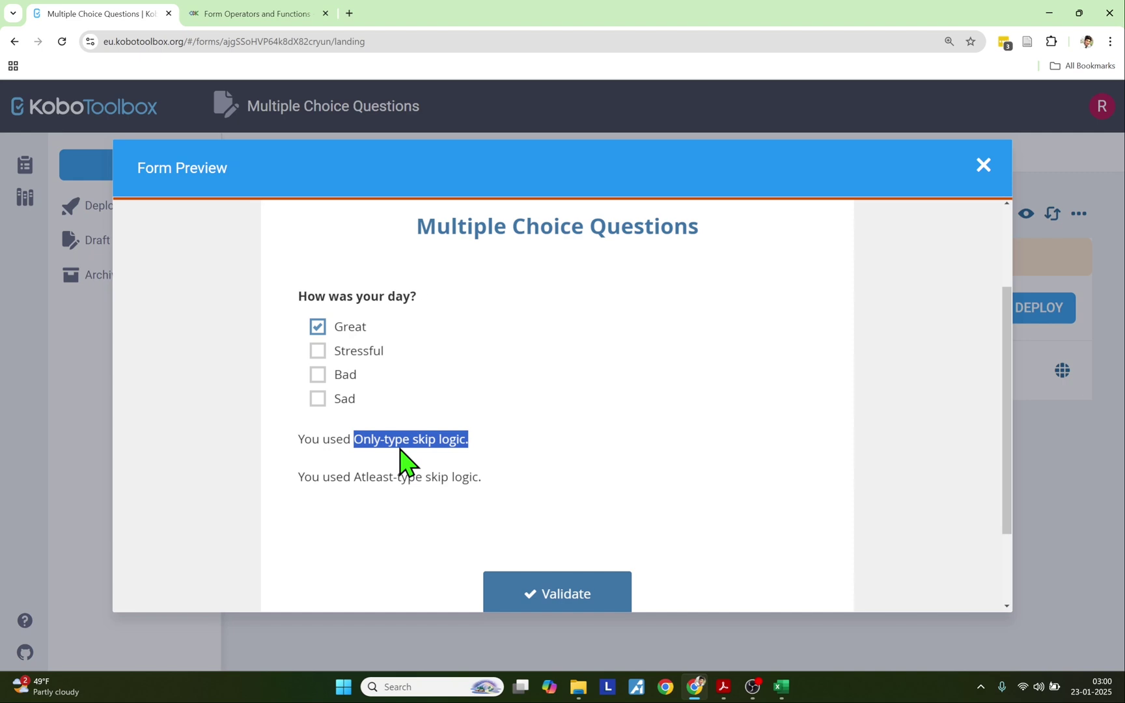
{"action": "left_click_drag", "start_coordinate": [351, 478], "coordinate": [481, 483]}
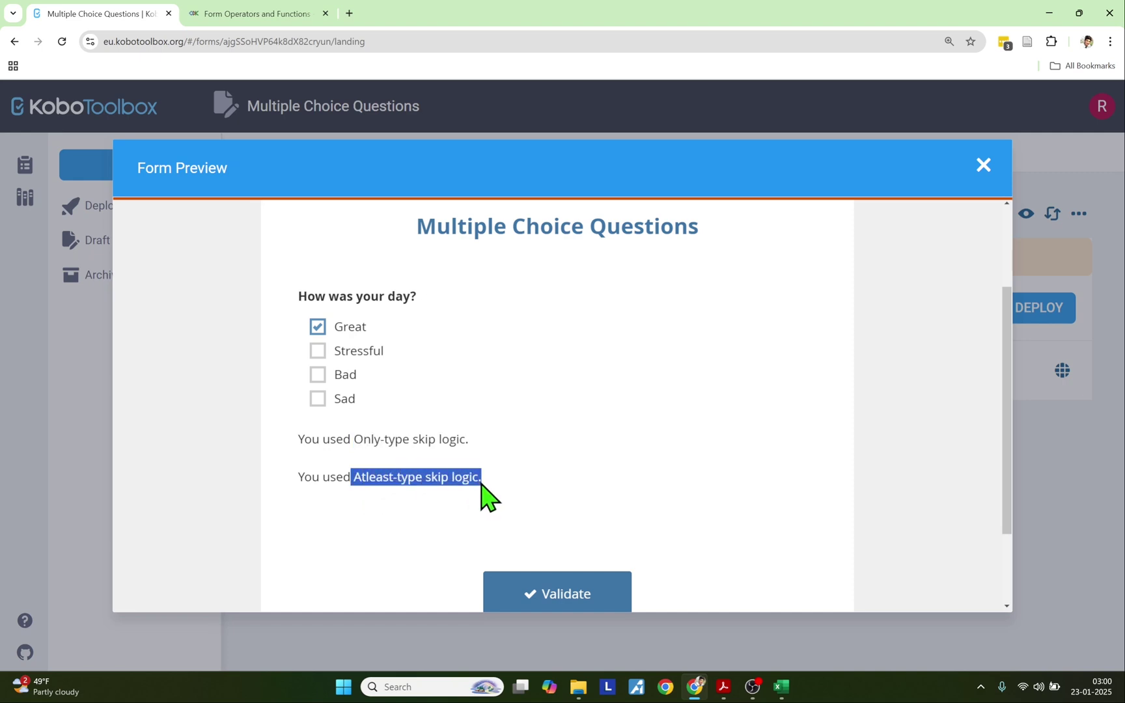
Test combinations of Stressful, Bad and Sad together with Great in the preview, and check the displayed note
{"action": "left_click", "coordinate": [335, 352]}
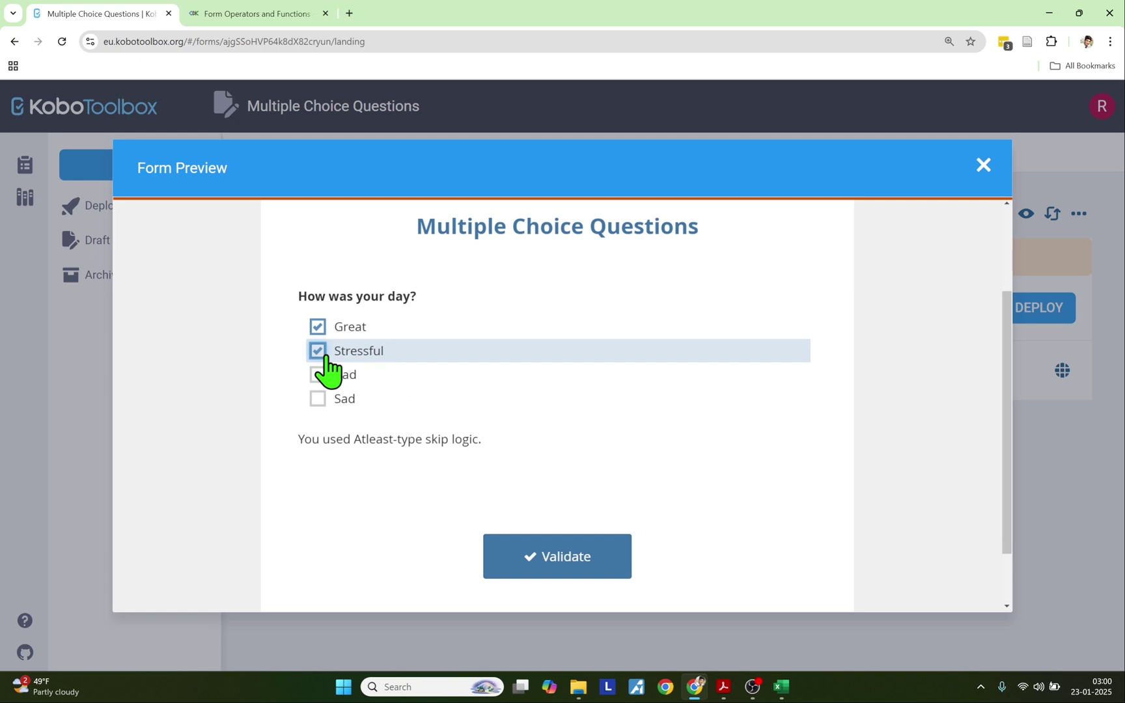
{"action": "left_click", "coordinate": [329, 370]}
{"action": "left_click", "coordinate": [325, 357]}
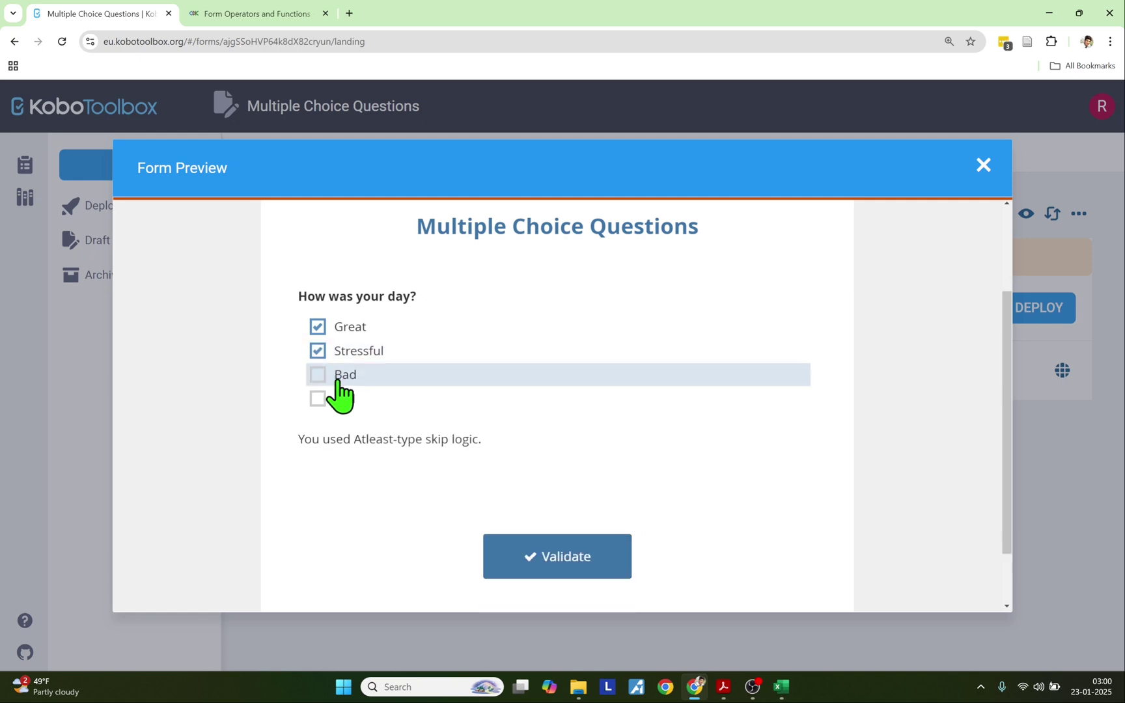
{"action": "left_click", "coordinate": [334, 378]}
{"action": "left_click", "coordinate": [339, 398]}
{"action": "left_click", "coordinate": [338, 377]}
{"action": "left_click", "coordinate": [340, 399]}
{"action": "left_click", "coordinate": [339, 353]}
{"action": "left_click", "coordinate": [342, 376]}
{"action": "left_click", "coordinate": [352, 407]}
{"action": "left_click", "coordinate": [328, 352]}
{"action": "left_click", "coordinate": [329, 375]}
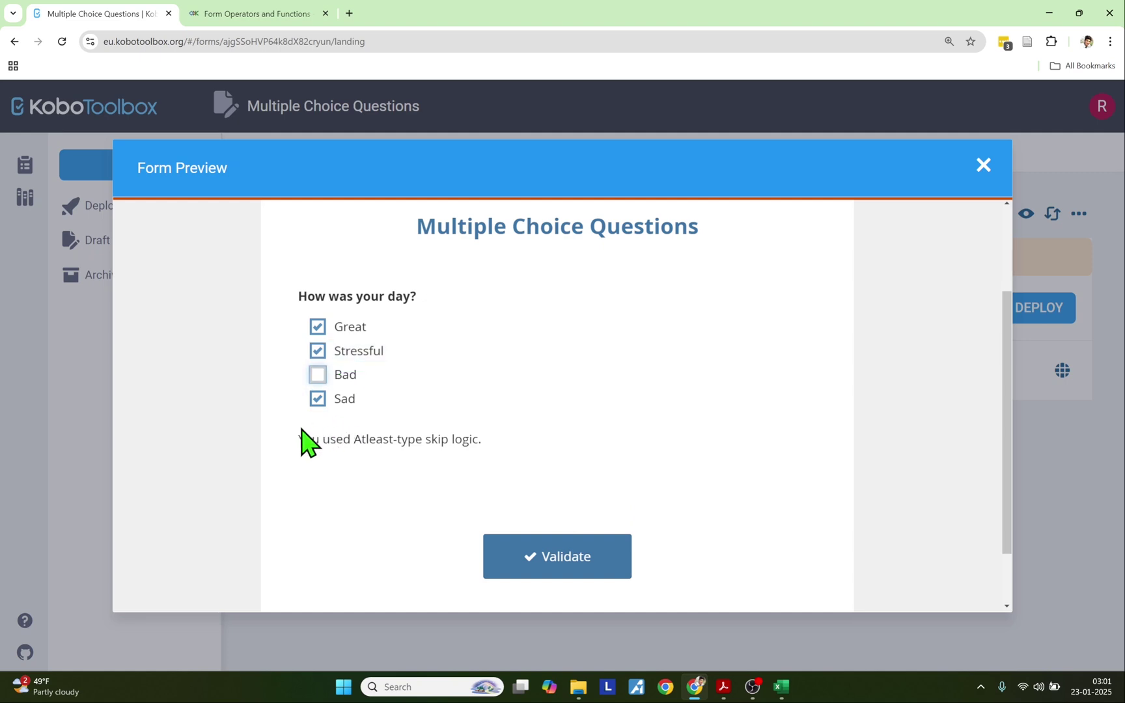
{"action": "left_click_drag", "start_coordinate": [290, 453], "coordinate": [485, 460]}
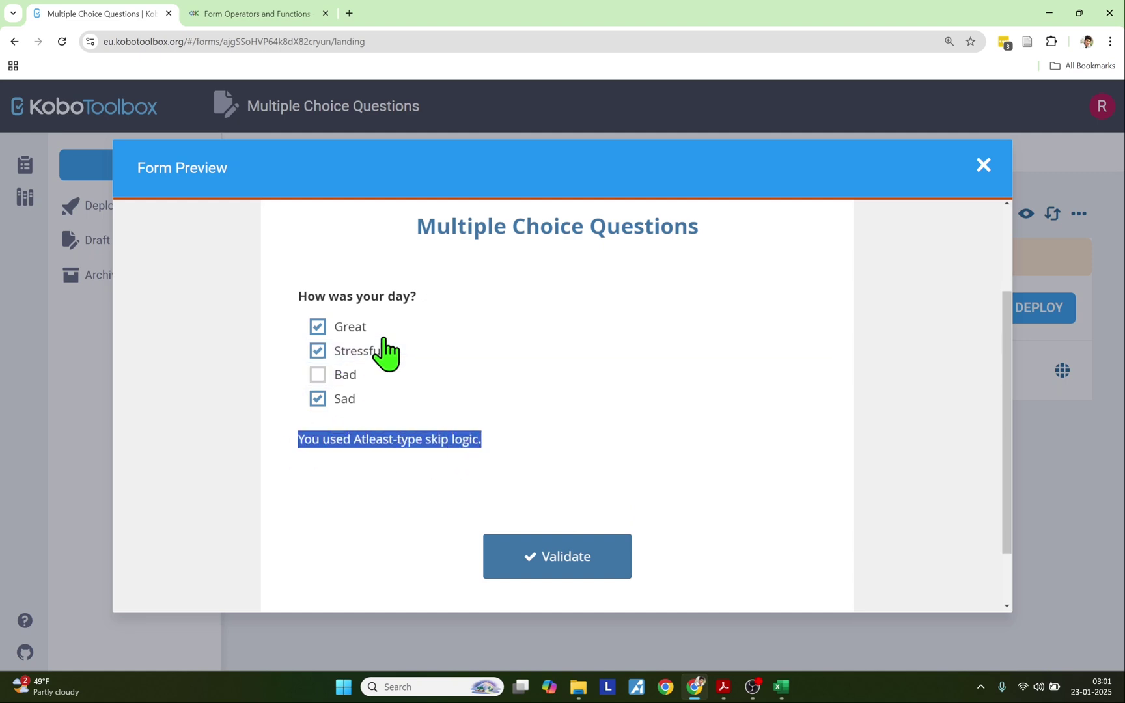
Copy the Only-type 'or' expression from the tutorial PDF and replace D3 in Excel with ${mood} = 'great' or ${mood} = 'stressful'
{"action": "key", "text": "alt+Tab"}
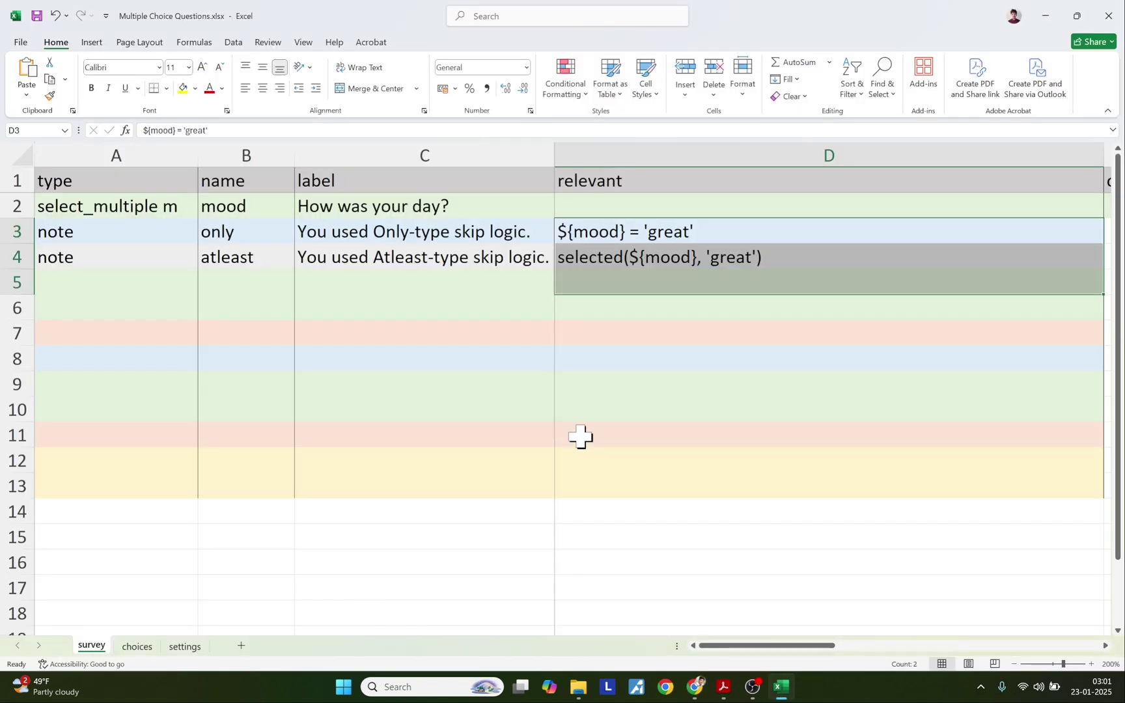
{"action": "key", "text": "alt+Tab"}
{"action": "left_click", "coordinate": [351, 598]}
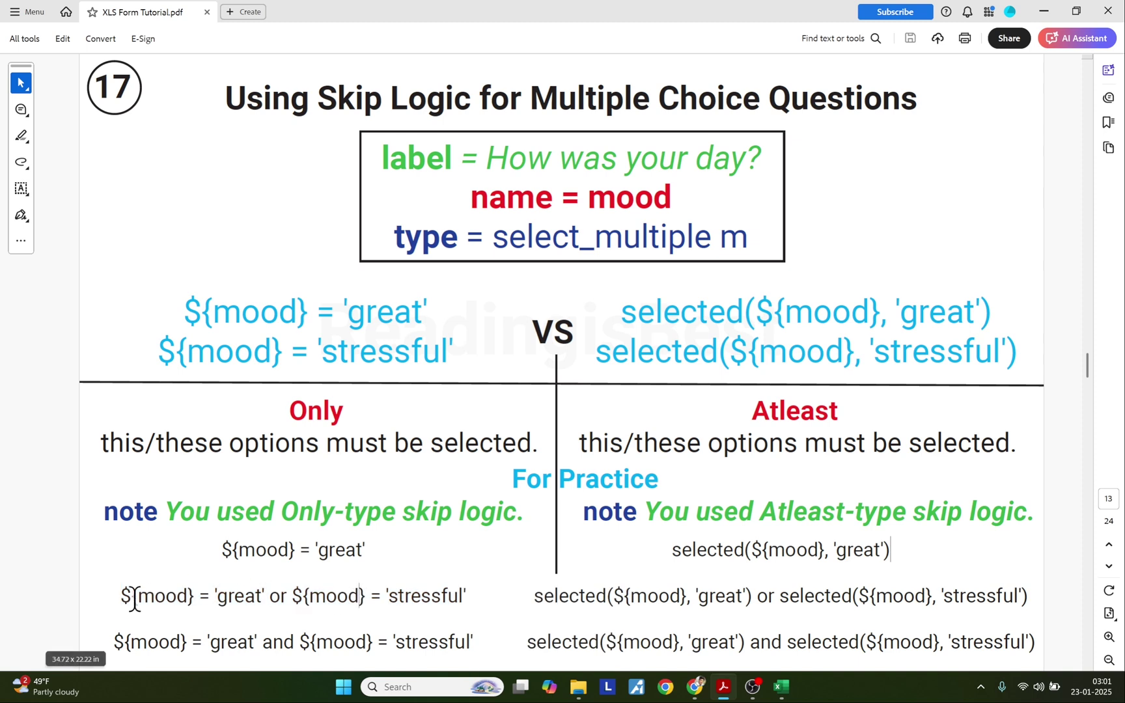
{"action": "left_click_drag", "start_coordinate": [122, 596], "coordinate": [470, 596]}
{"action": "key", "text": "ctrl+c"}
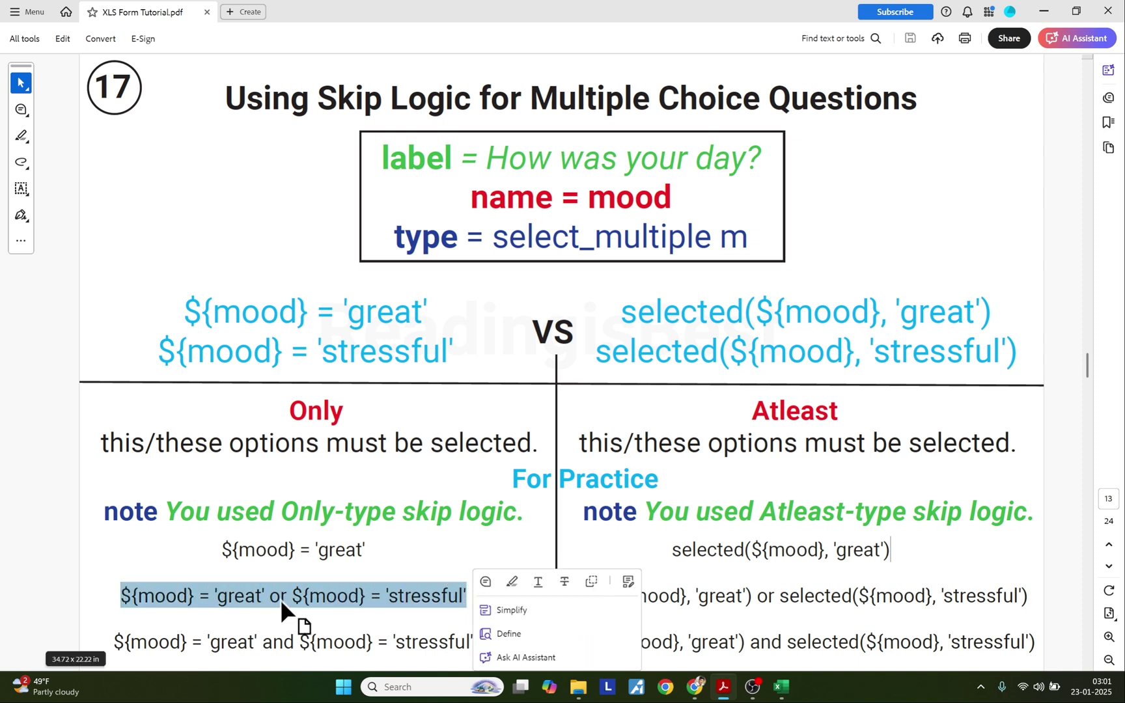
{"action": "key", "text": "alt+Tab"}
{"action": "double_click", "coordinate": [601, 231]}
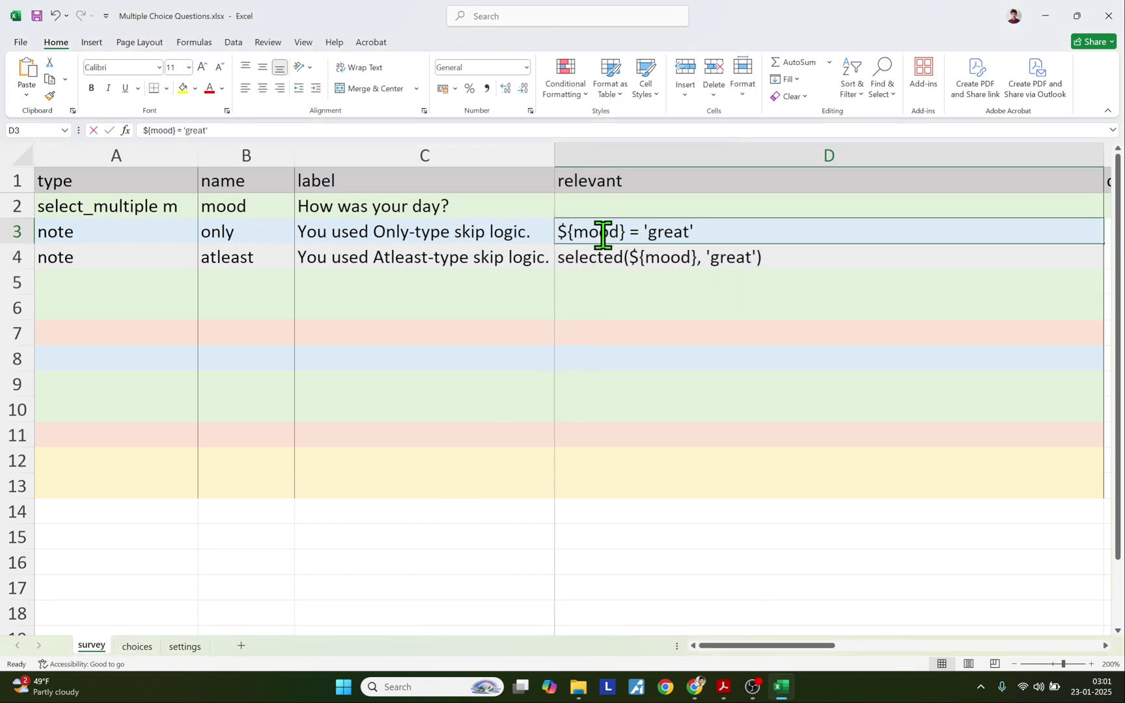
{"action": "left_click_drag", "start_coordinate": [705, 233], "coordinate": [555, 229]}
{"action": "key", "text": "ctrl+v"}
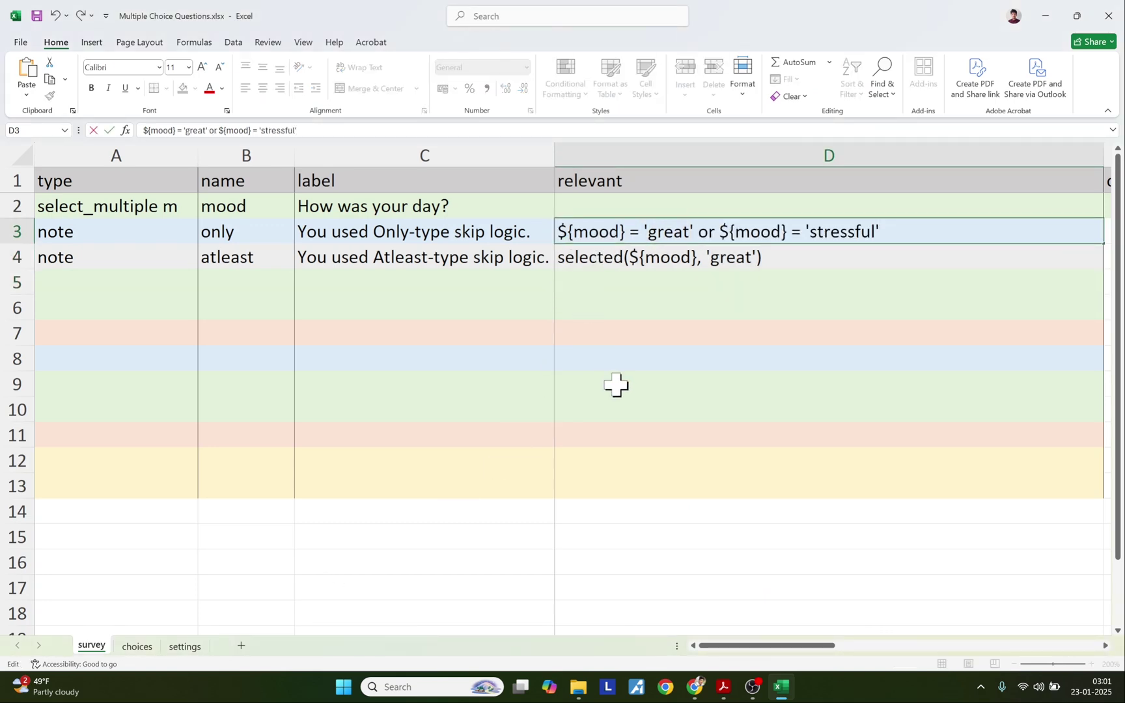
Copy the Atleast-type 'or' expression from the PDF and replace D4 in Excel with selected(${mood}, 'great') or selected(${mood}, 'stressful')
{"action": "key", "text": "alt+Tab"}
{"action": "left_click", "coordinate": [684, 593]}
{"action": "left_click_drag", "start_coordinate": [549, 598], "coordinate": [1034, 598]}
{"action": "key", "text": "ctrl+c"}
{"action": "key", "text": "alt+Tab"}
{"action": "left_click", "coordinate": [559, 254]}
{"action": "key", "text": "ctrl+v"}
{"action": "left_click", "coordinate": [637, 237]}
{"action": "left_click_drag", "start_coordinate": [636, 241], "coordinate": [632, 252]}
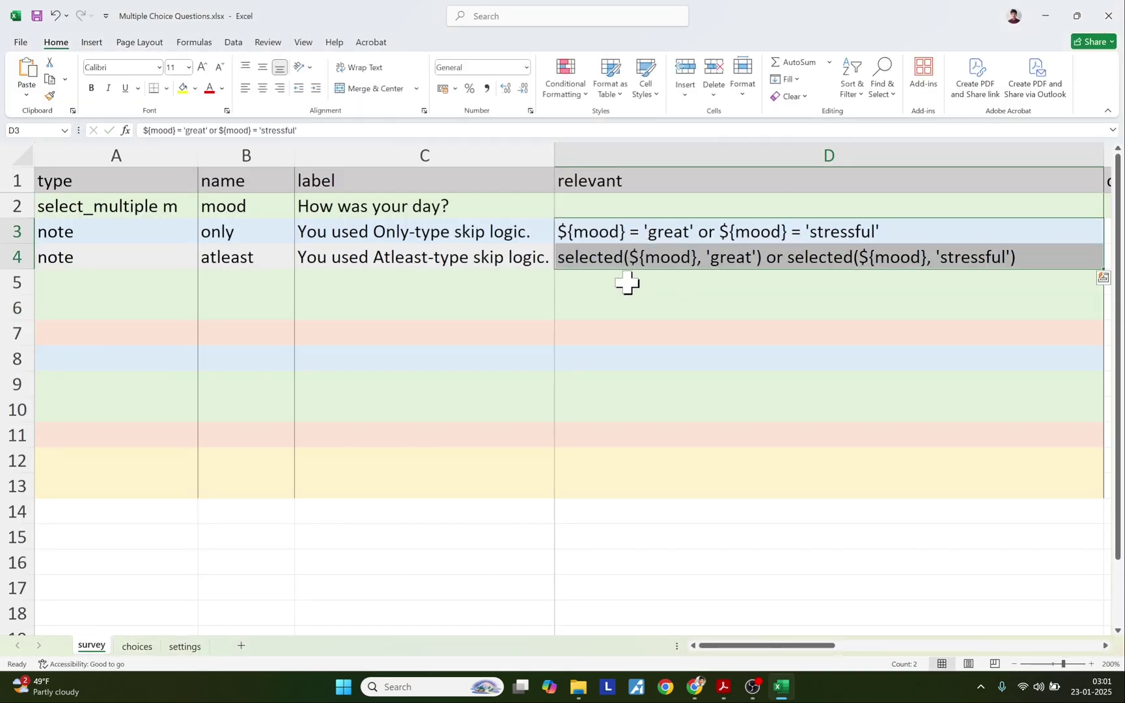
Examine the Only-type expression in D3, including its 'great' and 'stressful' conditions and the or operator
{"action": "double_click", "coordinate": [662, 225]}
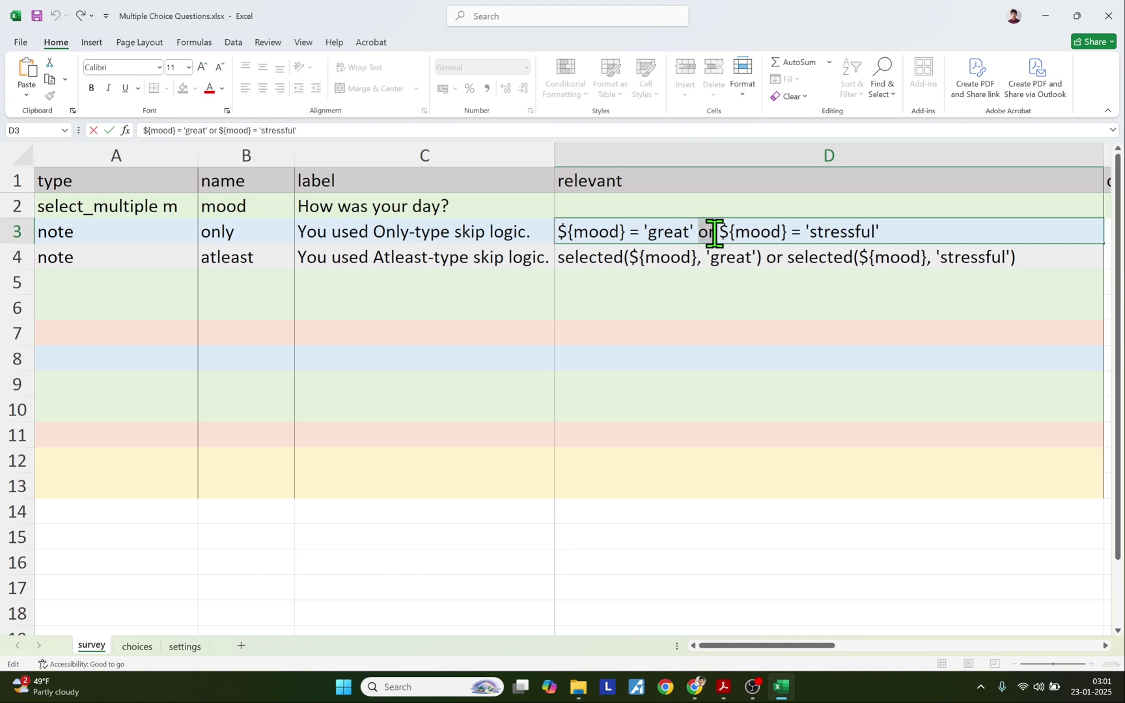
{"action": "left_click", "coordinate": [678, 304]}
{"action": "double_click", "coordinate": [645, 233]}
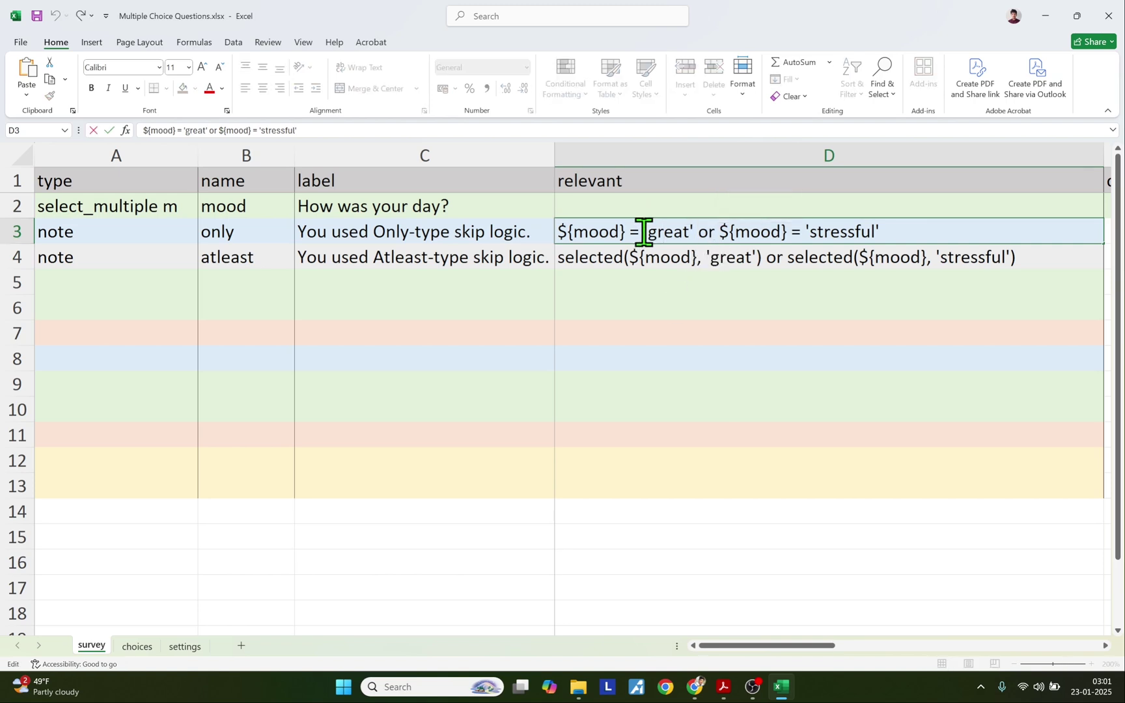
{"action": "left_click_drag", "start_coordinate": [644, 231], "coordinate": [695, 232]}
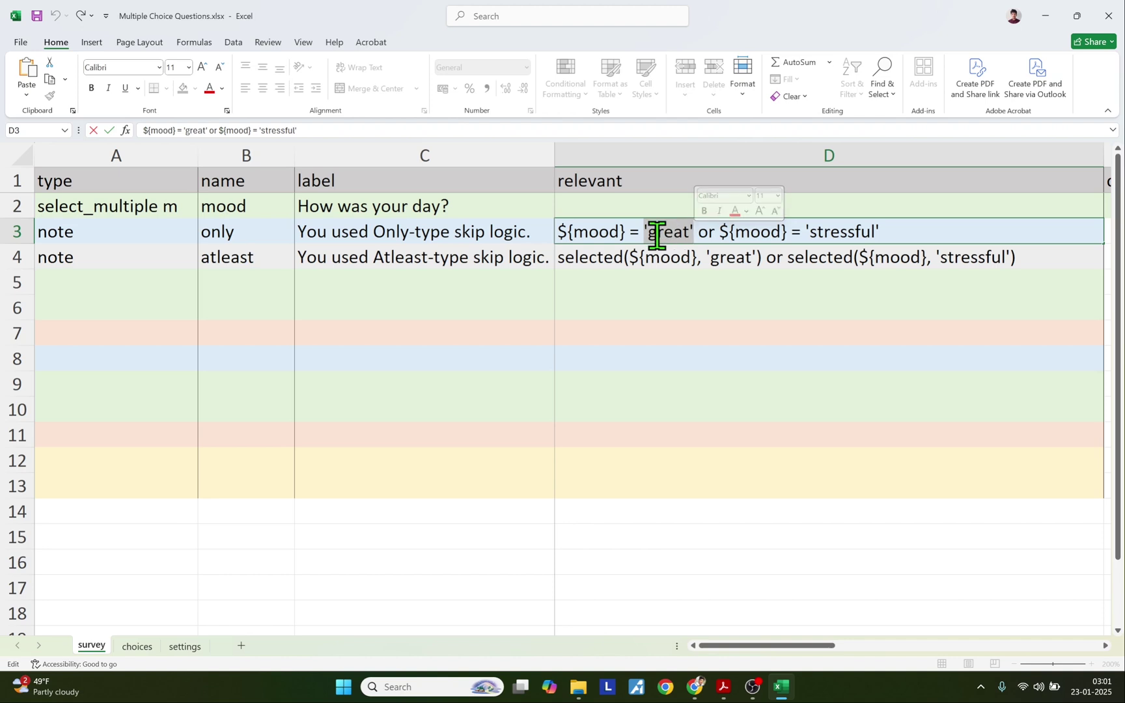
{"action": "double_click", "coordinate": [709, 233]}
{"action": "left_click_drag", "start_coordinate": [807, 231], "coordinate": [883, 232]}
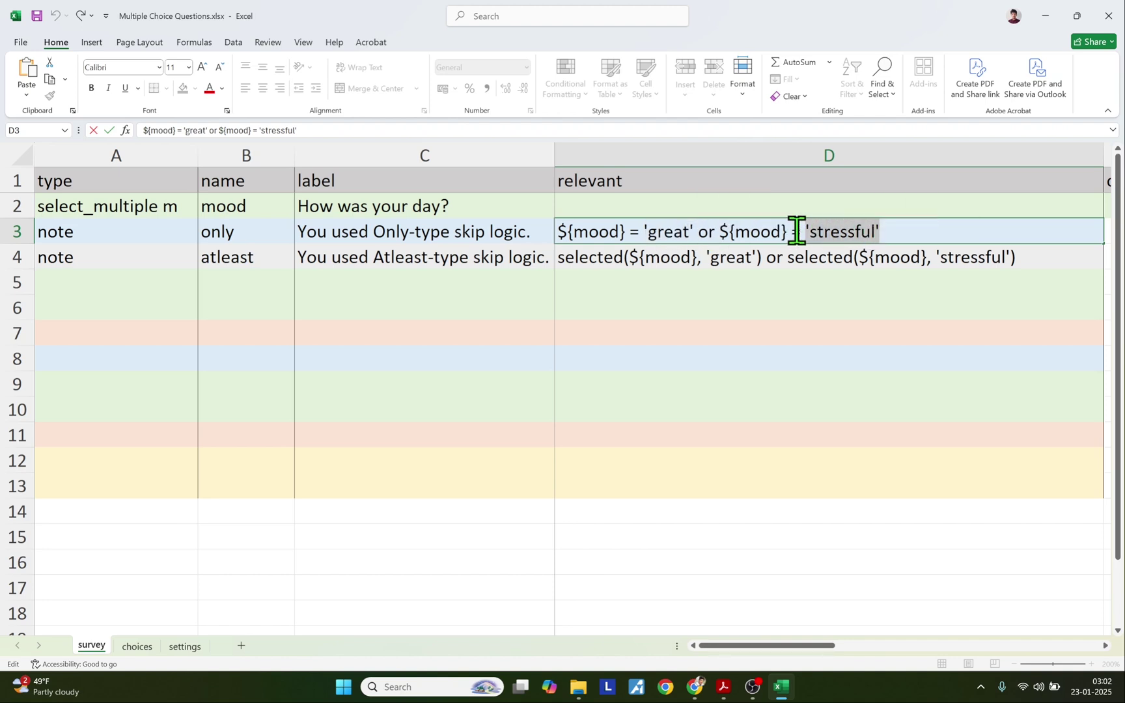
{"action": "left_click_drag", "start_coordinate": [739, 231], "coordinate": [779, 231]}
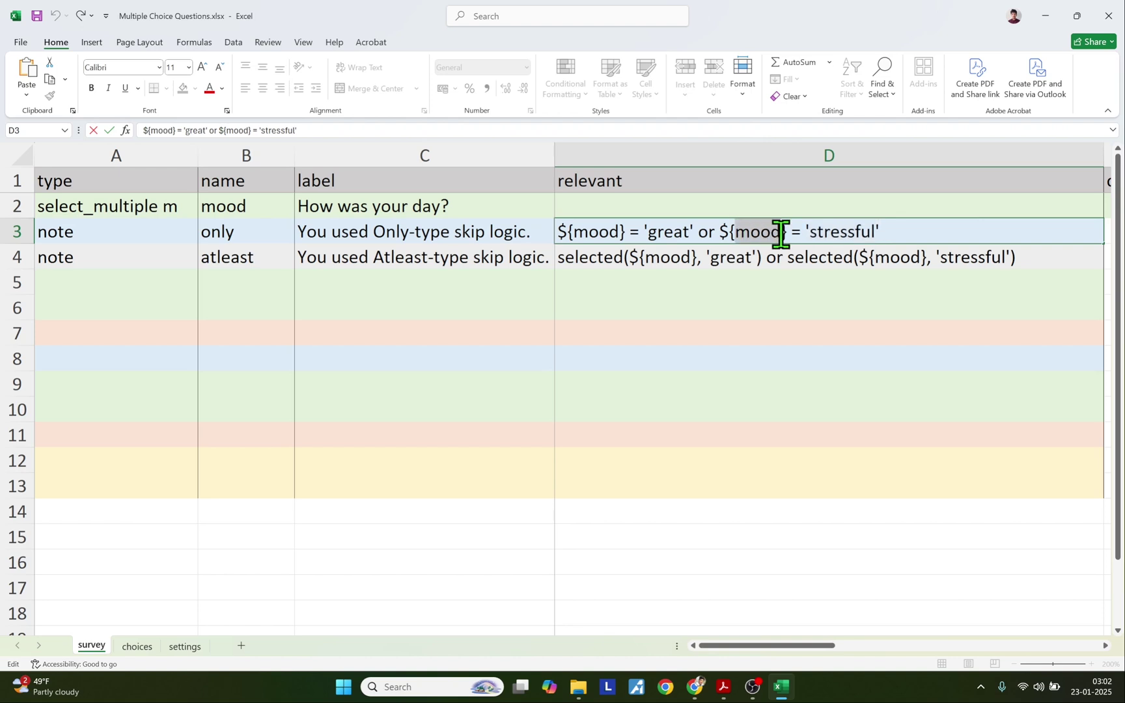
Examine the Atleast-type expression in D4, including both selected() conditions and the or operator joining them
{"action": "double_click", "coordinate": [594, 257]}
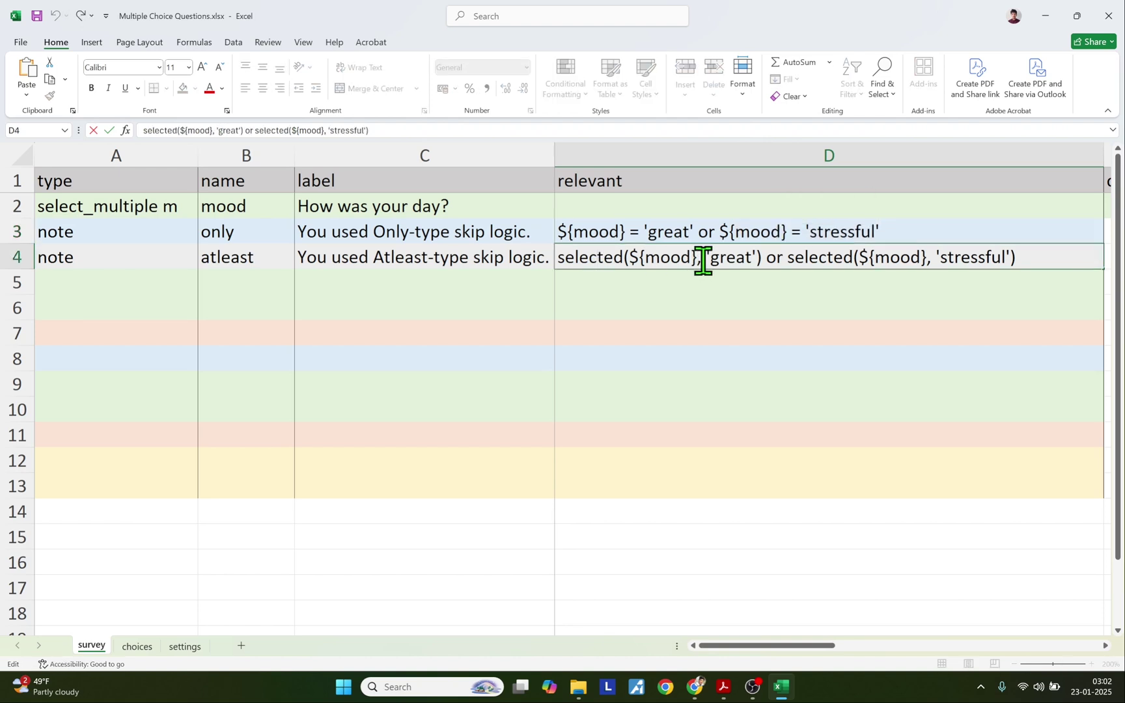
{"action": "left_click_drag", "start_coordinate": [716, 259], "coordinate": [758, 260]}
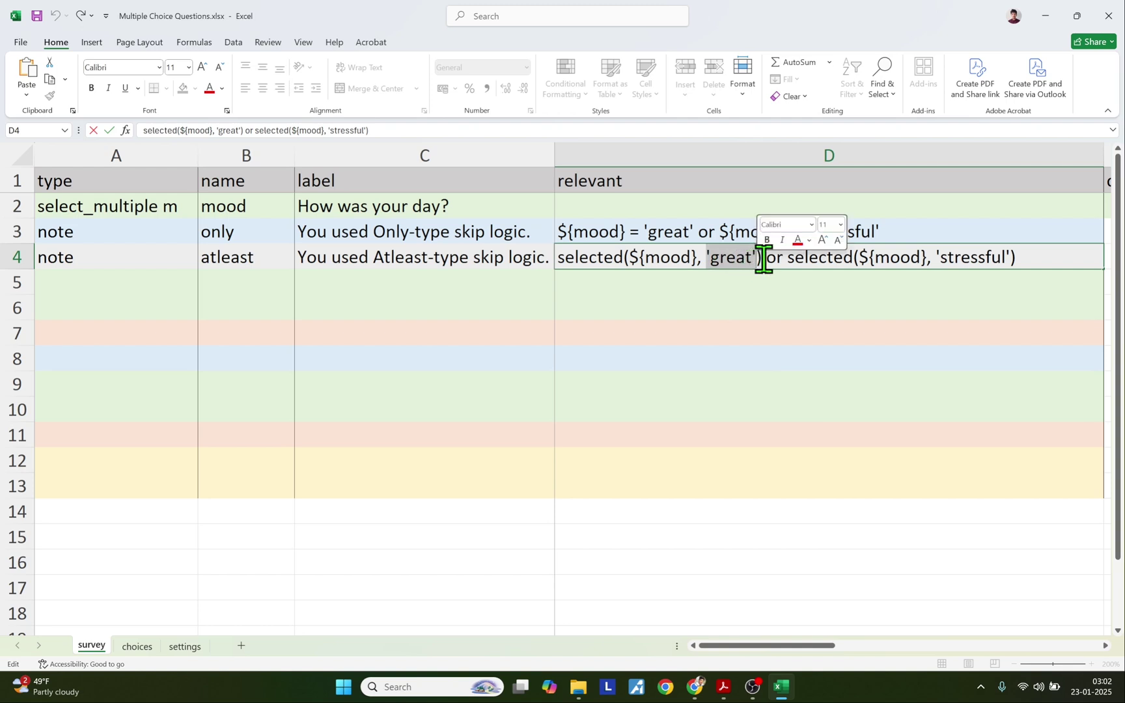
{"action": "left_click", "coordinate": [776, 261]}
{"action": "left_click_drag", "start_coordinate": [937, 260], "coordinate": [1013, 261]}
{"action": "left_click_drag", "start_coordinate": [876, 260], "coordinate": [915, 258]}
{"action": "left_click", "coordinate": [671, 335]}
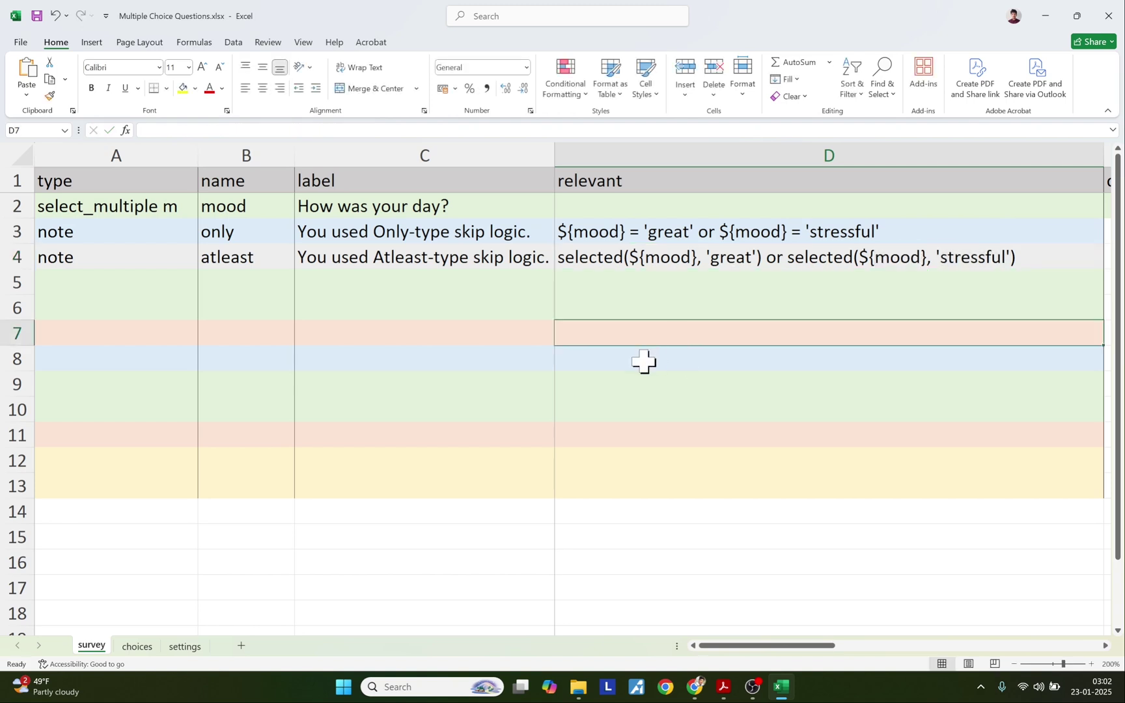
{"action": "key", "text": "Down"}
{"action": "key", "text": "Down"}
{"action": "key", "text": "Down"}
{"action": "left_click", "coordinate": [660, 361]}
Switch to KoboToolbox and replace the draft form by uploading the updated Multiple Choice Questions XLSForm
{"action": "left_click", "coordinate": [695, 686]}
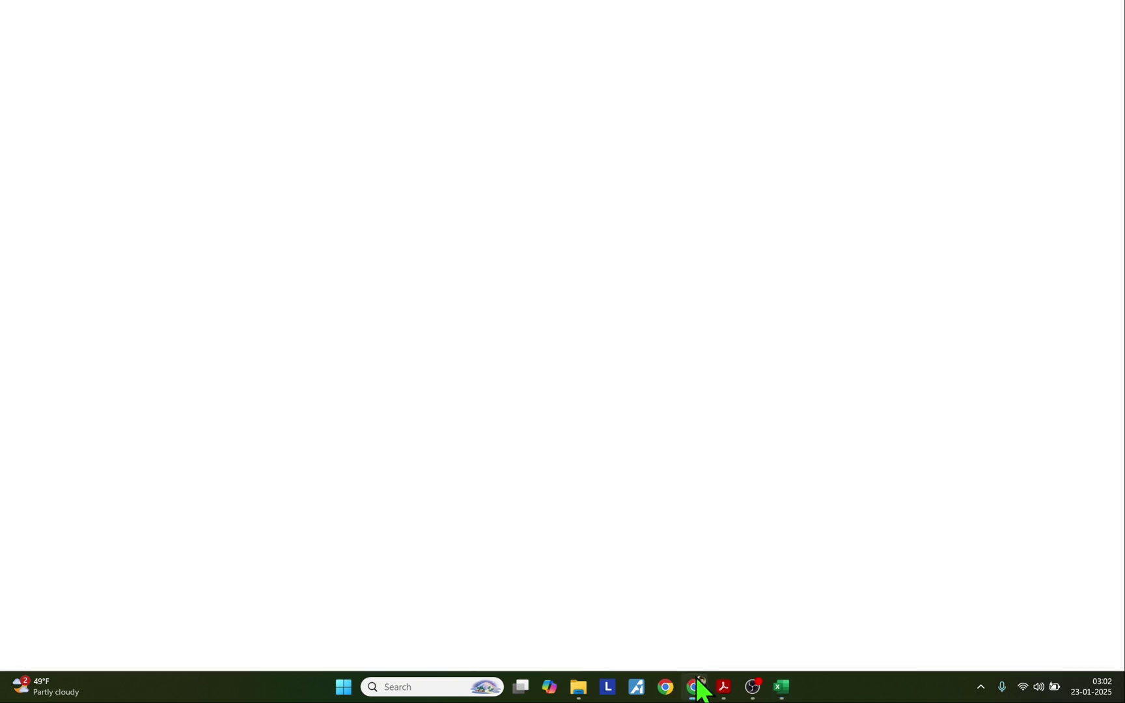
{"action": "left_click", "coordinate": [1053, 214]}
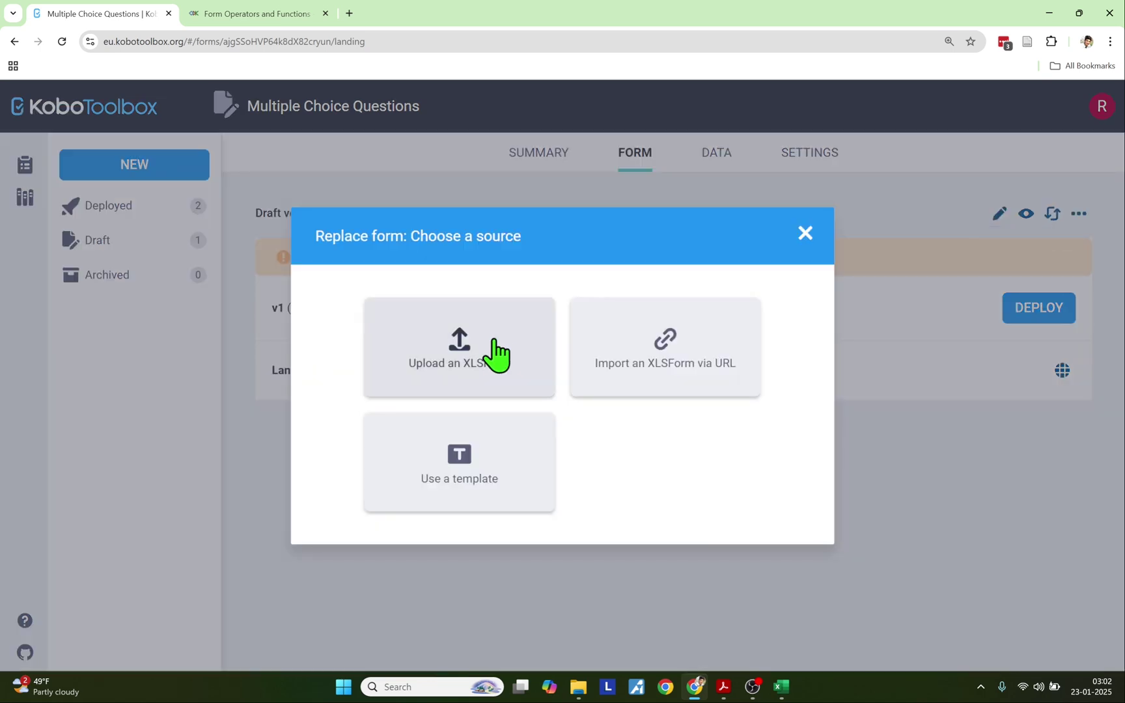
{"action": "left_click", "coordinate": [494, 352]}
{"action": "left_click", "coordinate": [434, 395]}
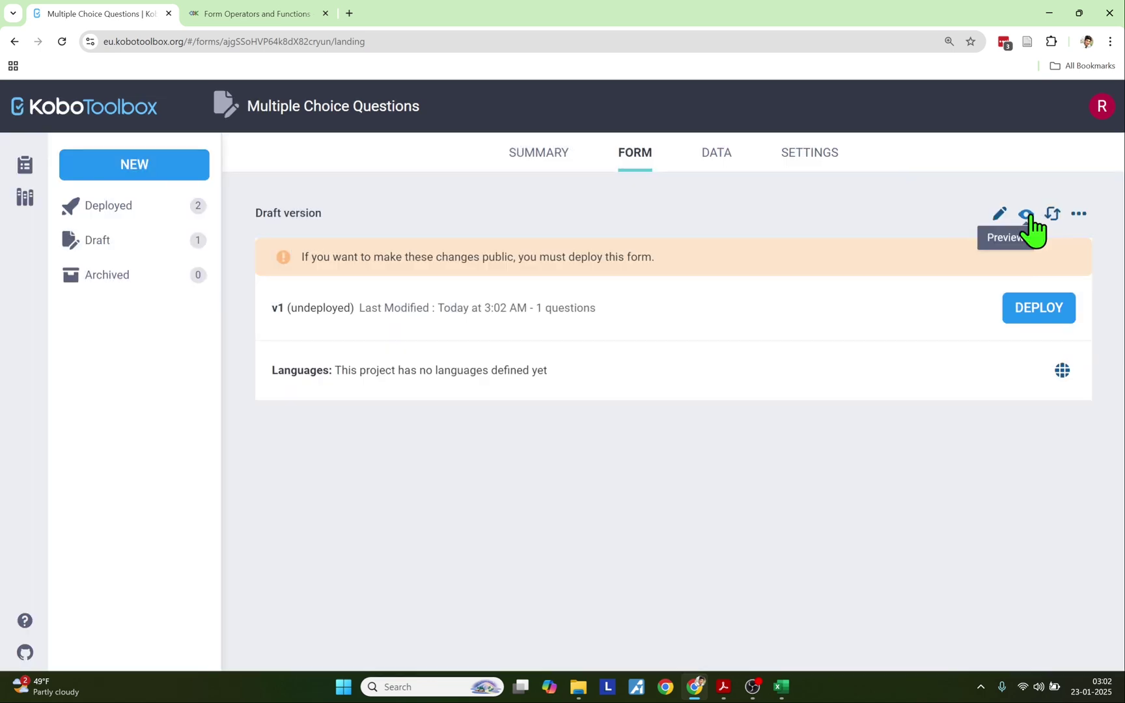
Preview the replaced form, select only Great, and check which skip-logic notes appear
{"action": "left_click", "coordinate": [1027, 215]}
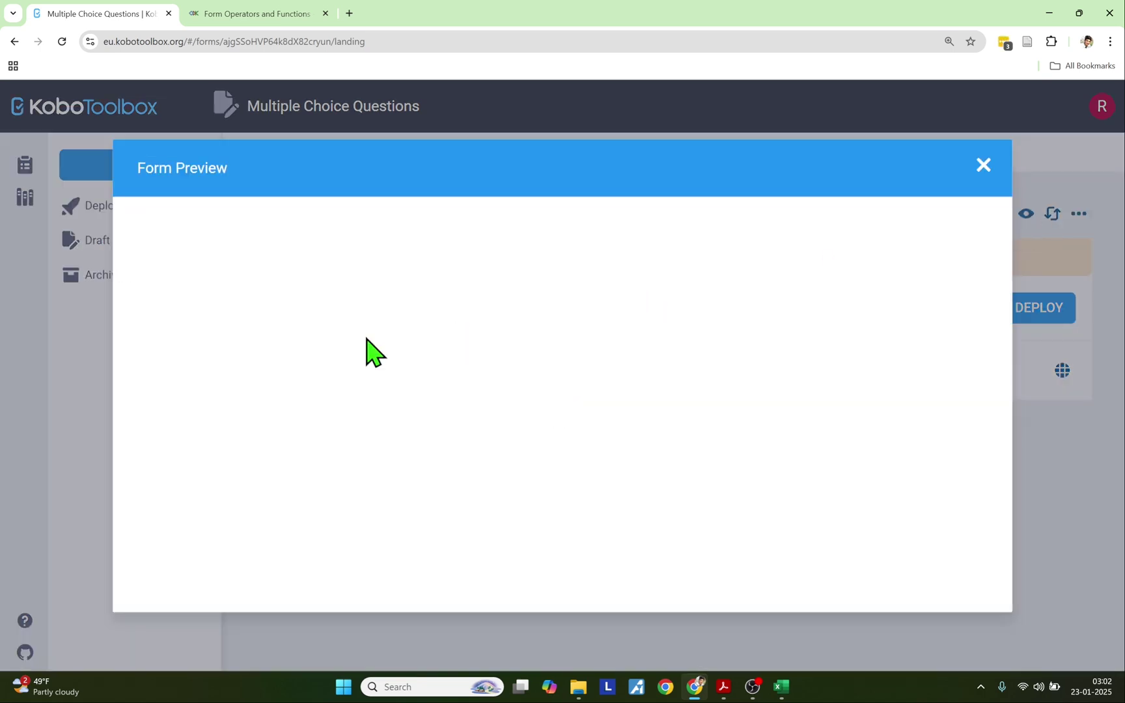
{"action": "key", "text": "alt+Tab"}
{"action": "key", "text": "alt+Tab"}
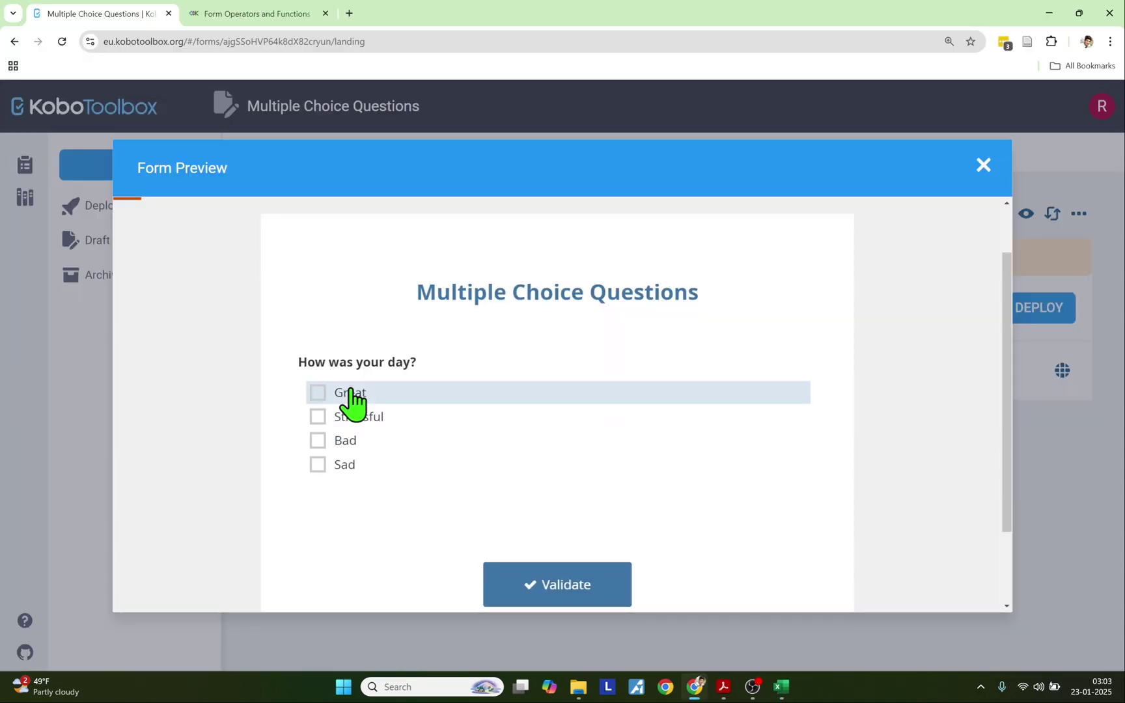
{"action": "left_click", "coordinate": [346, 398]}
{"action": "left_click_drag", "start_coordinate": [296, 508], "coordinate": [469, 502]}
{"action": "left_click_drag", "start_coordinate": [298, 543], "coordinate": [488, 553]}
{"action": "left_click", "coordinate": [281, 500]}
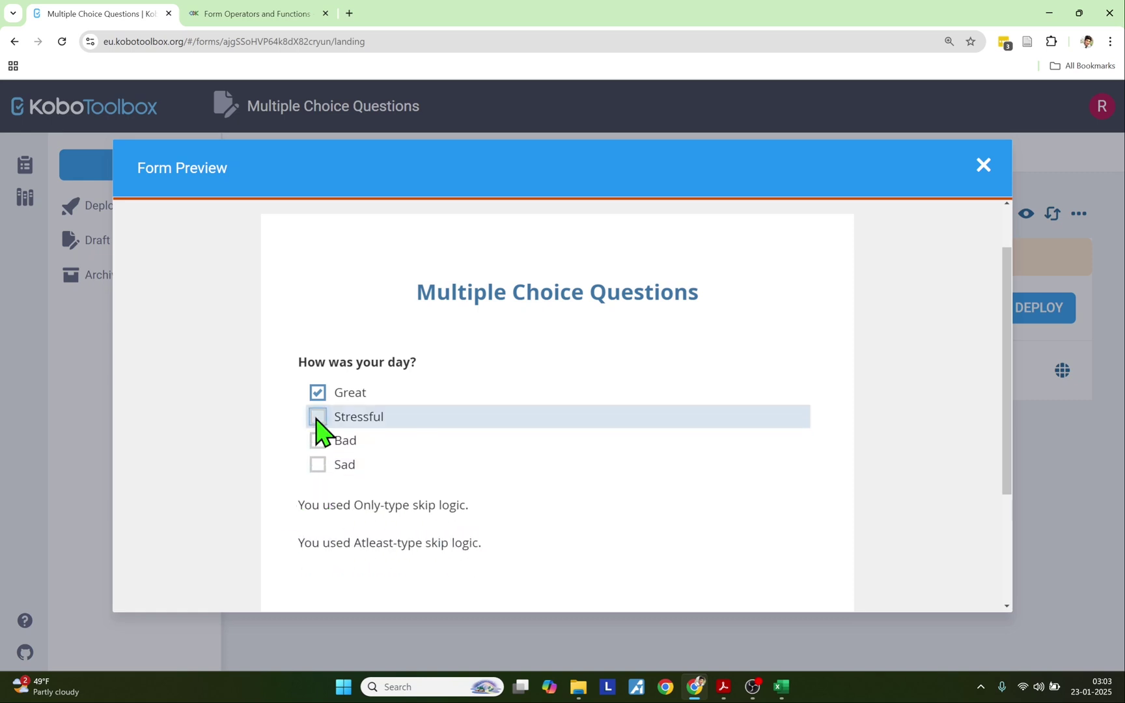
Add Stressful, Bad and Sad to Great in the preview, check the displayed note, and clear Bad and Sad again
{"action": "left_click", "coordinate": [319, 418]}
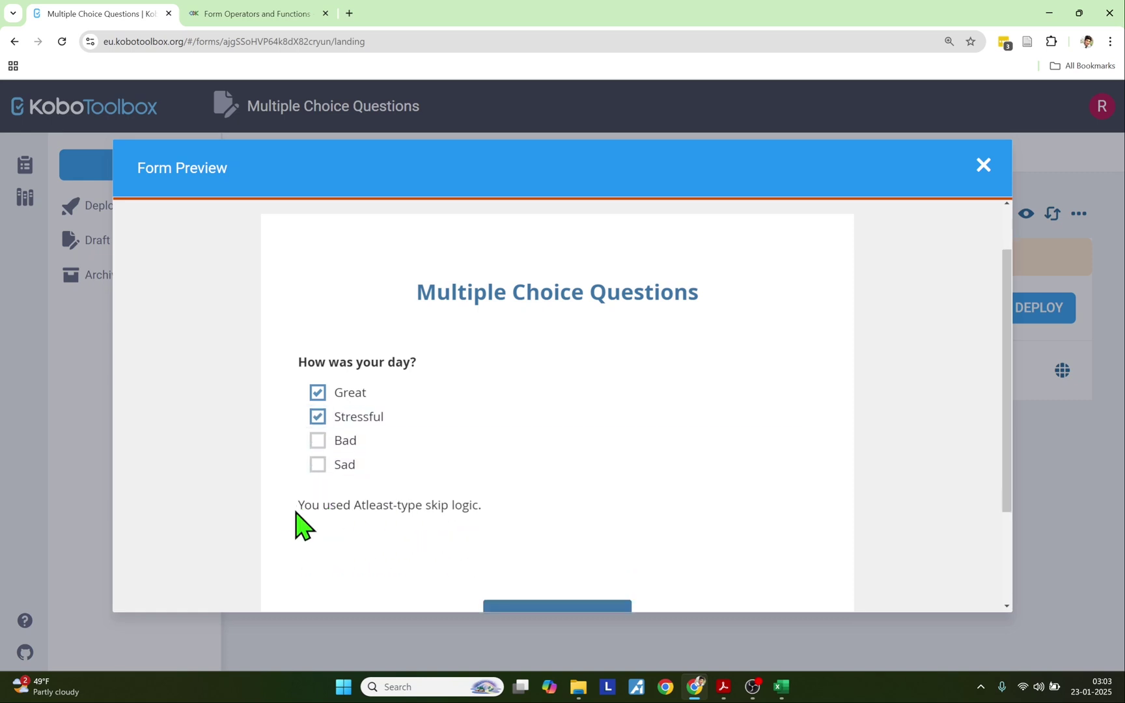
{"action": "left_click_drag", "start_coordinate": [297, 509], "coordinate": [483, 512]}
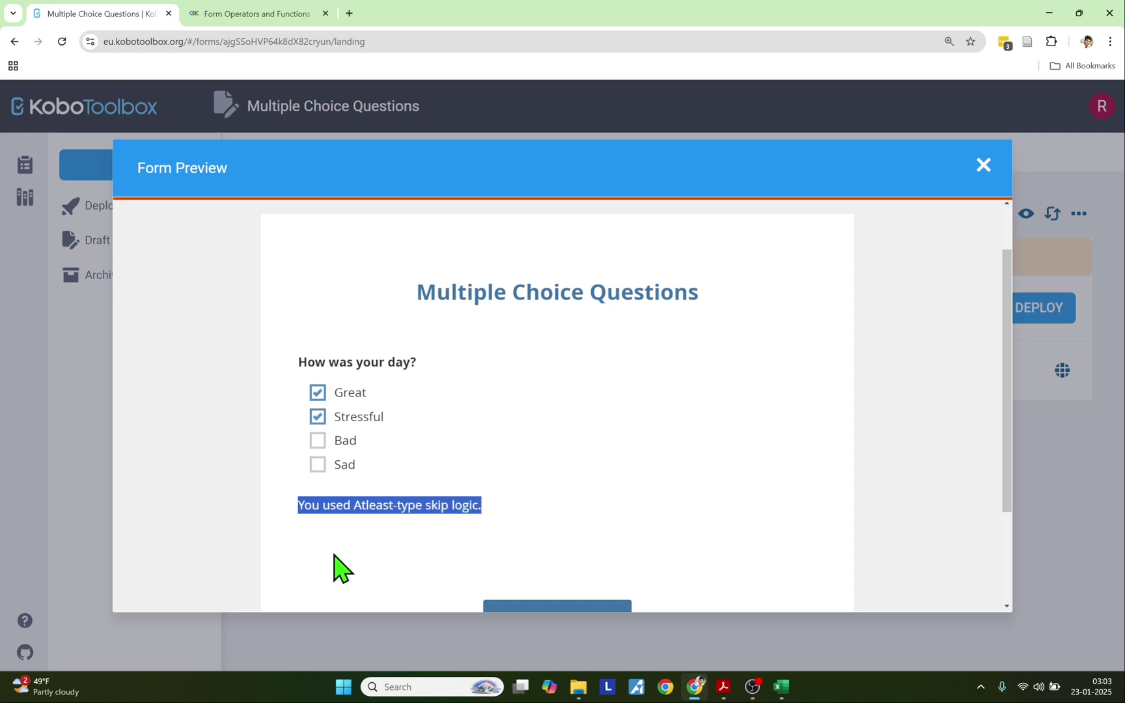
{"action": "left_click", "coordinate": [318, 441]}
{"action": "left_click", "coordinate": [325, 466]}
{"action": "left_click_drag", "start_coordinate": [296, 513], "coordinate": [482, 513]}
{"action": "left_click", "coordinate": [352, 440]}
{"action": "left_click", "coordinate": [339, 464]}
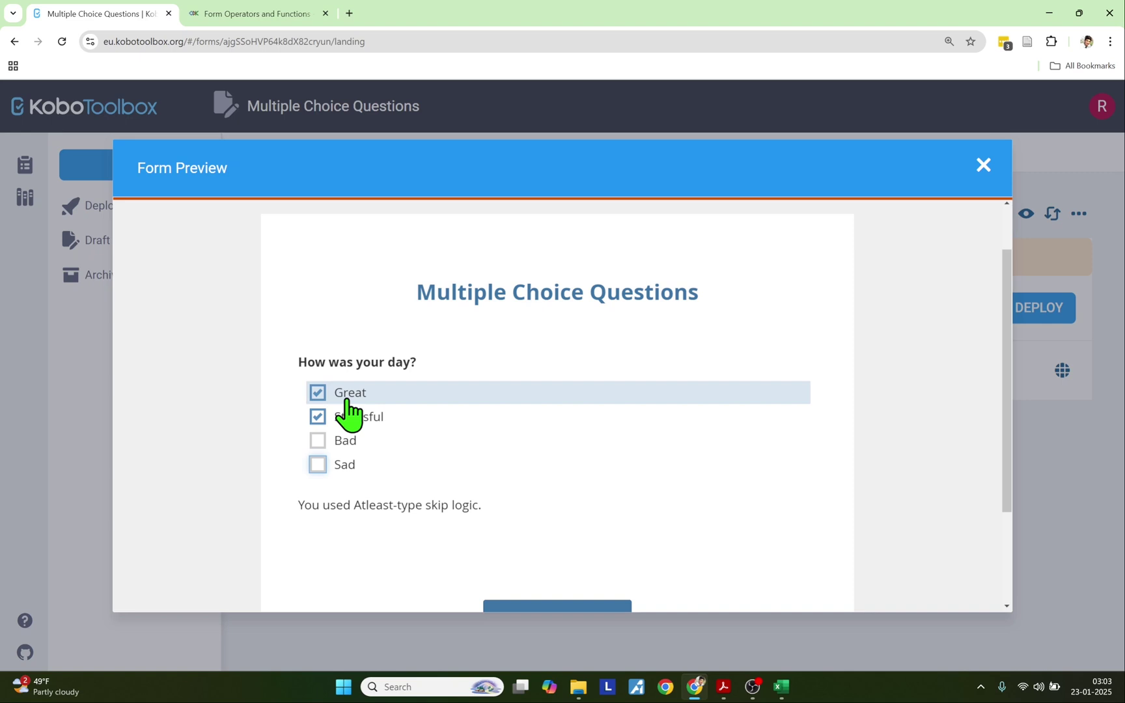
Clear Great so only Stressful is selected, check the notes, and reselect Great to compare
{"action": "left_click", "coordinate": [349, 398]}
{"action": "left_click_drag", "start_coordinate": [291, 511], "coordinate": [477, 515]}
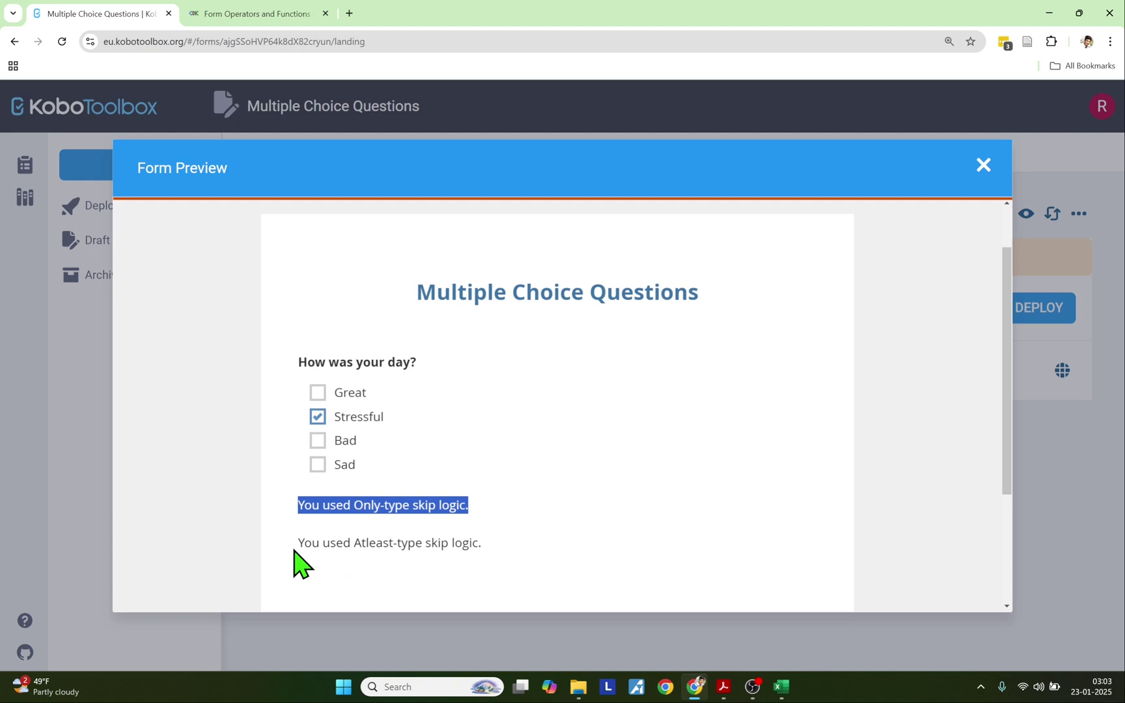
{"action": "left_click_drag", "start_coordinate": [297, 563], "coordinate": [401, 522]}
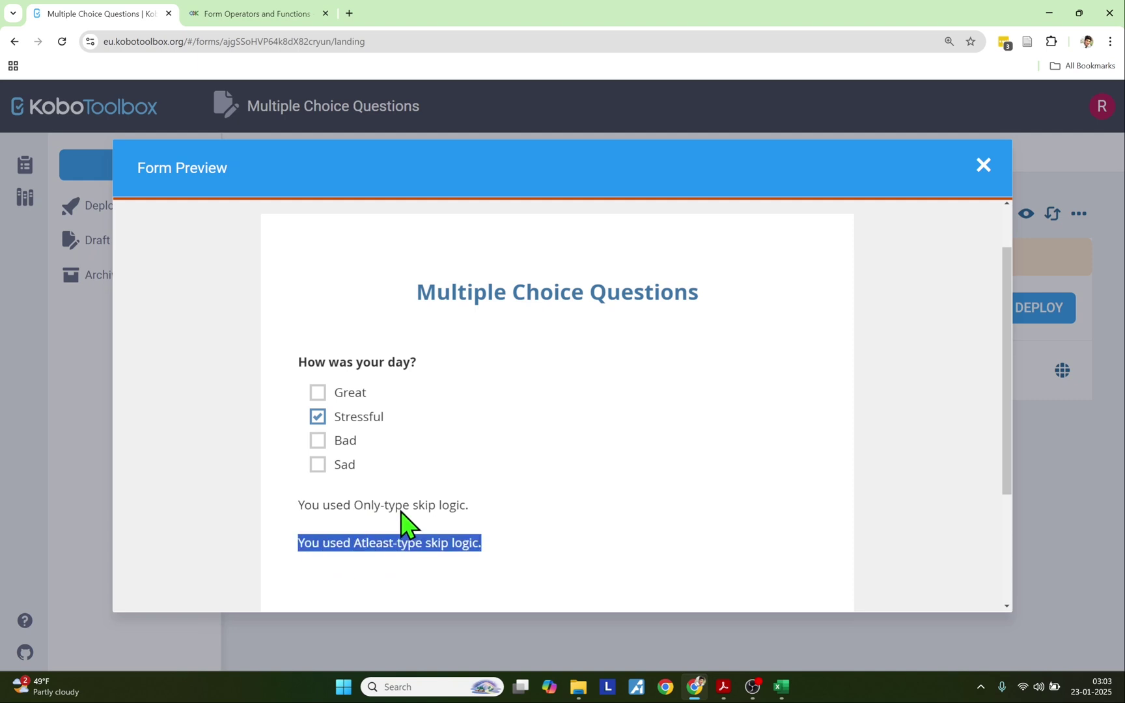
{"action": "left_click", "coordinate": [354, 410]}
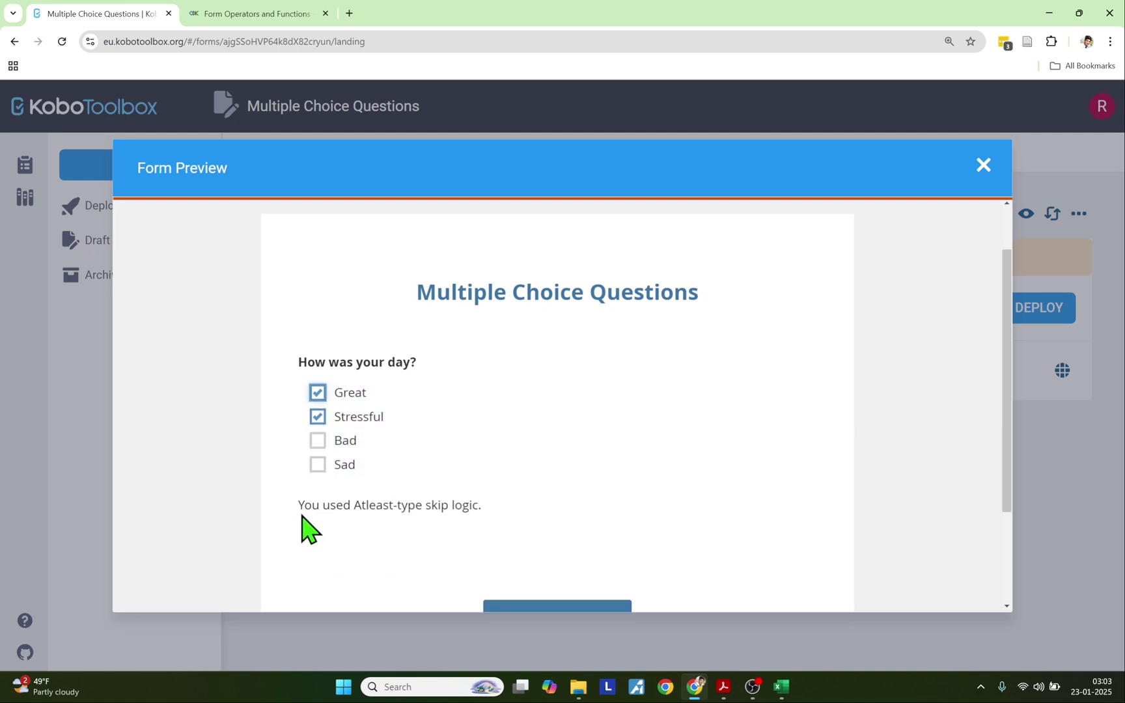
{"action": "mouse_move", "coordinate": [302, 516]}
{"action": "left_mouse_down"}
{"action": "mouse_move", "coordinate": [443, 533]}
{"action": "mouse_move", "coordinate": [307, 524]}
{"action": "left_mouse_up"}
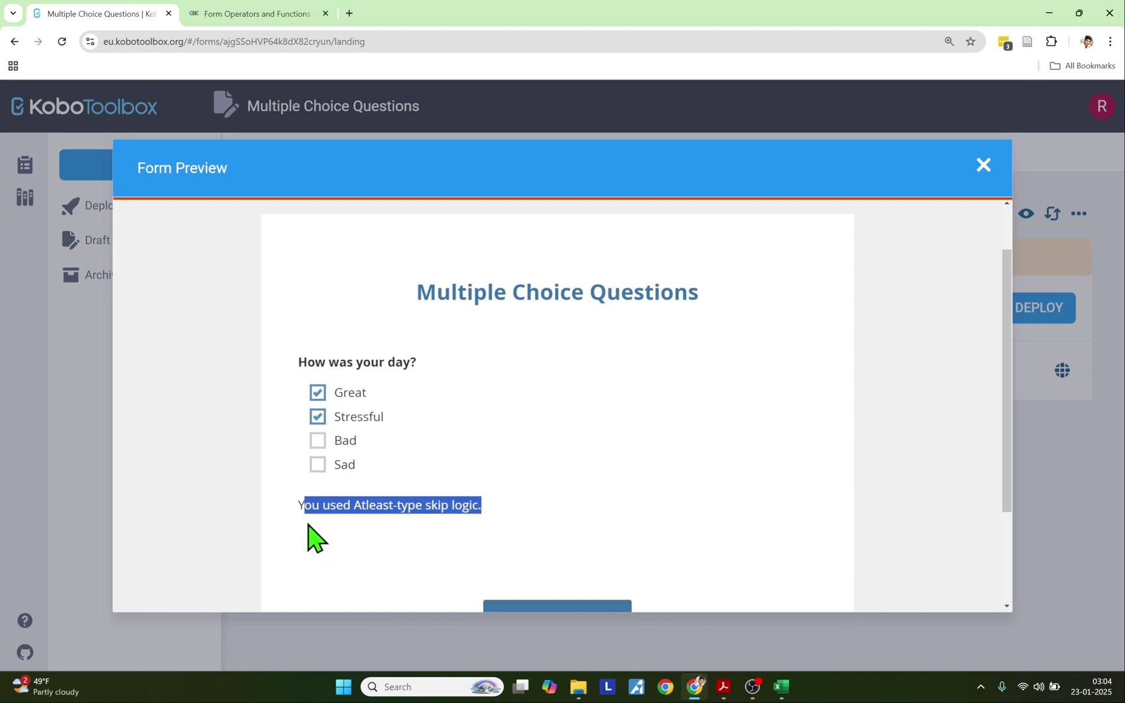
Switch to Excel and compare the two conditions joined by or in the relevant expressions of D3 and D4
{"action": "key", "text": "alt+Tab"}
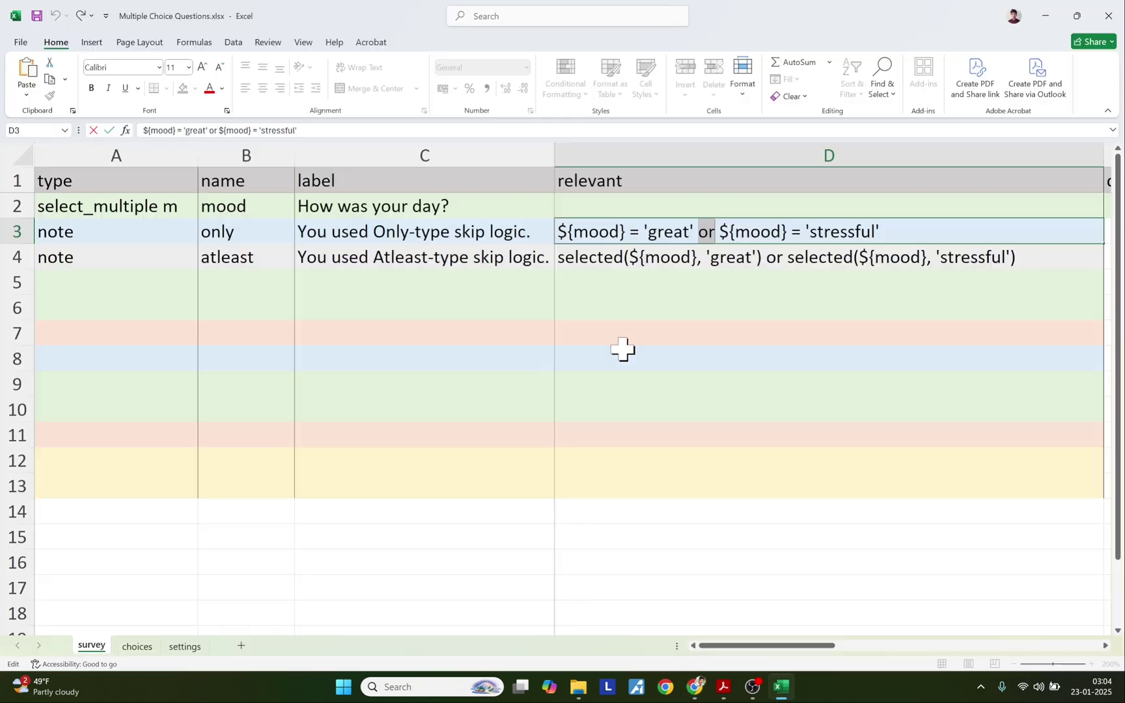
{"action": "left_click", "coordinate": [629, 317]}
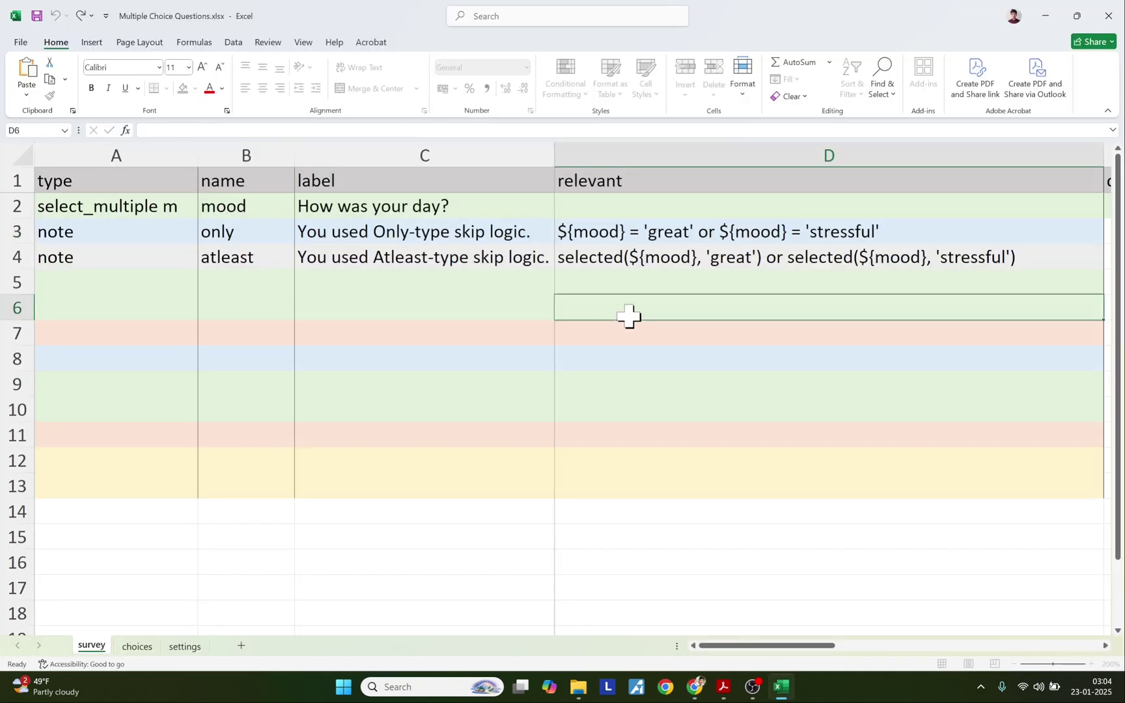
{"action": "left_click", "coordinate": [668, 229]}
{"action": "left_click", "coordinate": [672, 259]}
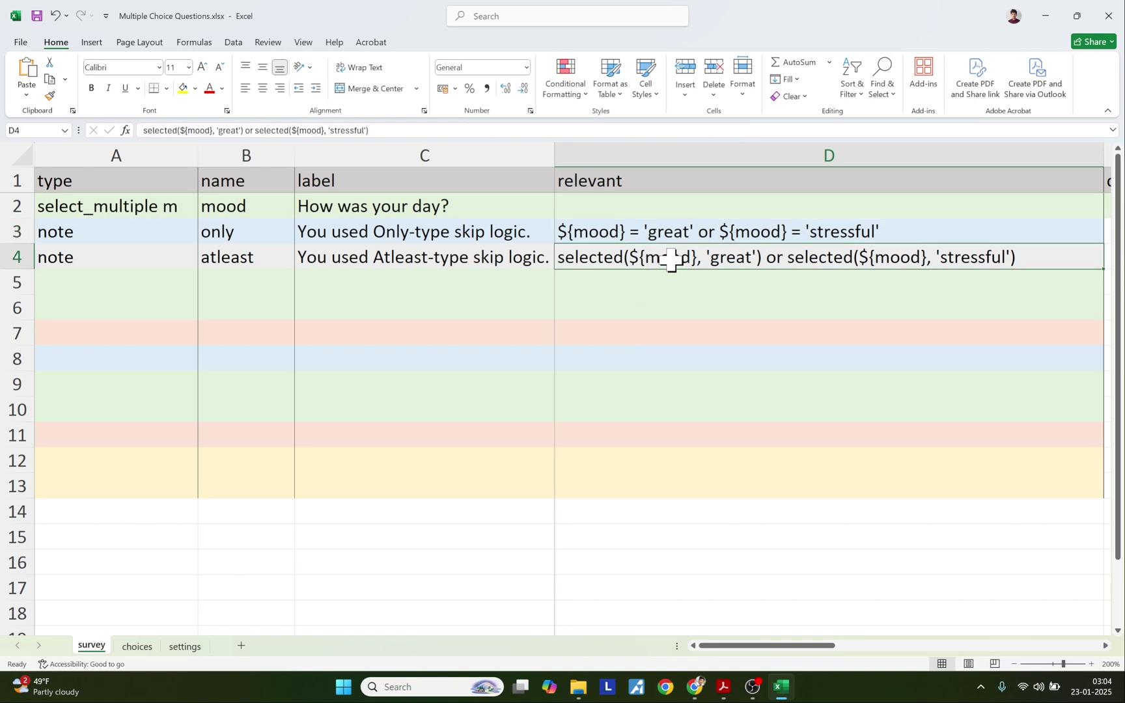
{"action": "double_click", "coordinate": [694, 229]}
{"action": "left_click_drag", "start_coordinate": [697, 229], "coordinate": [559, 228]}
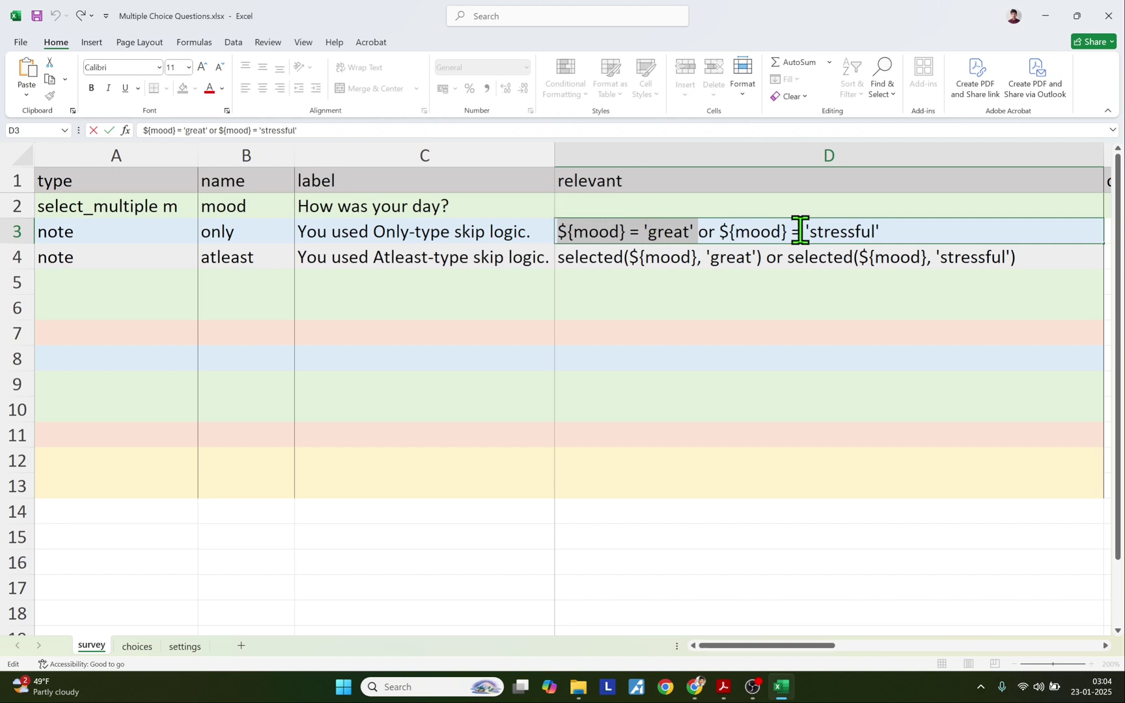
{"action": "left_click_drag", "start_coordinate": [801, 231], "coordinate": [867, 229]}
{"action": "left_click", "coordinate": [766, 259]}
{"action": "double_click", "coordinate": [758, 256]}
{"action": "left_click_drag", "start_coordinate": [733, 258], "coordinate": [629, 259]}
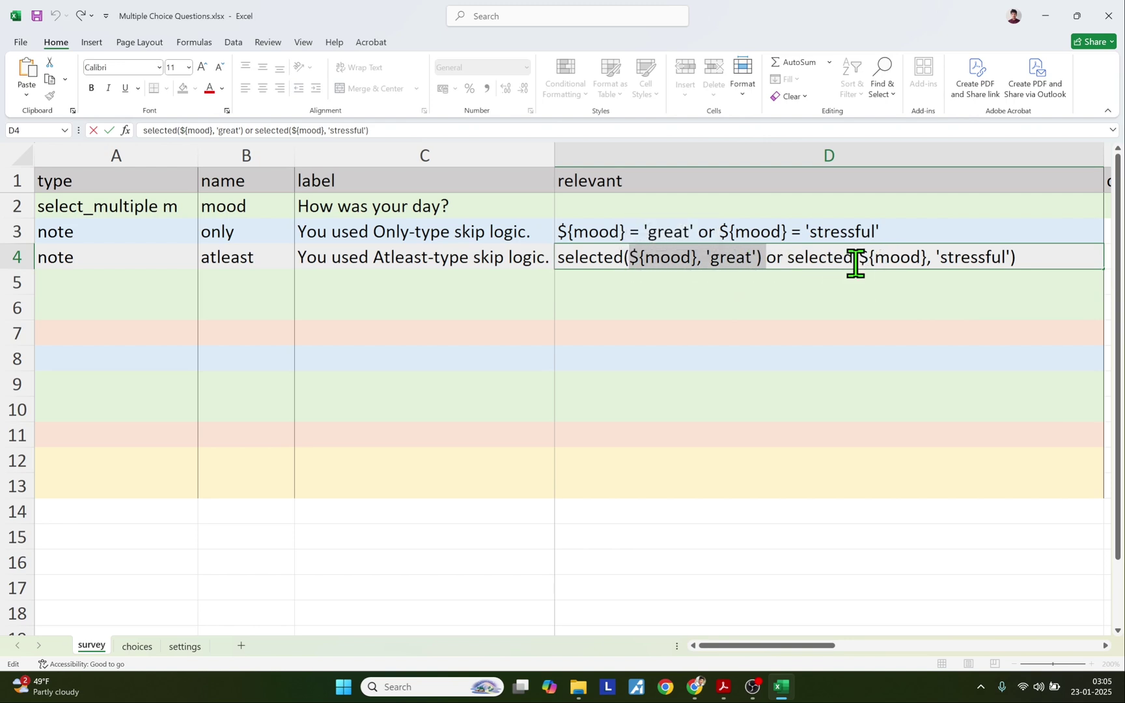
{"action": "left_click_drag", "start_coordinate": [861, 261], "coordinate": [1017, 259]}
{"action": "left_click", "coordinate": [588, 357]}
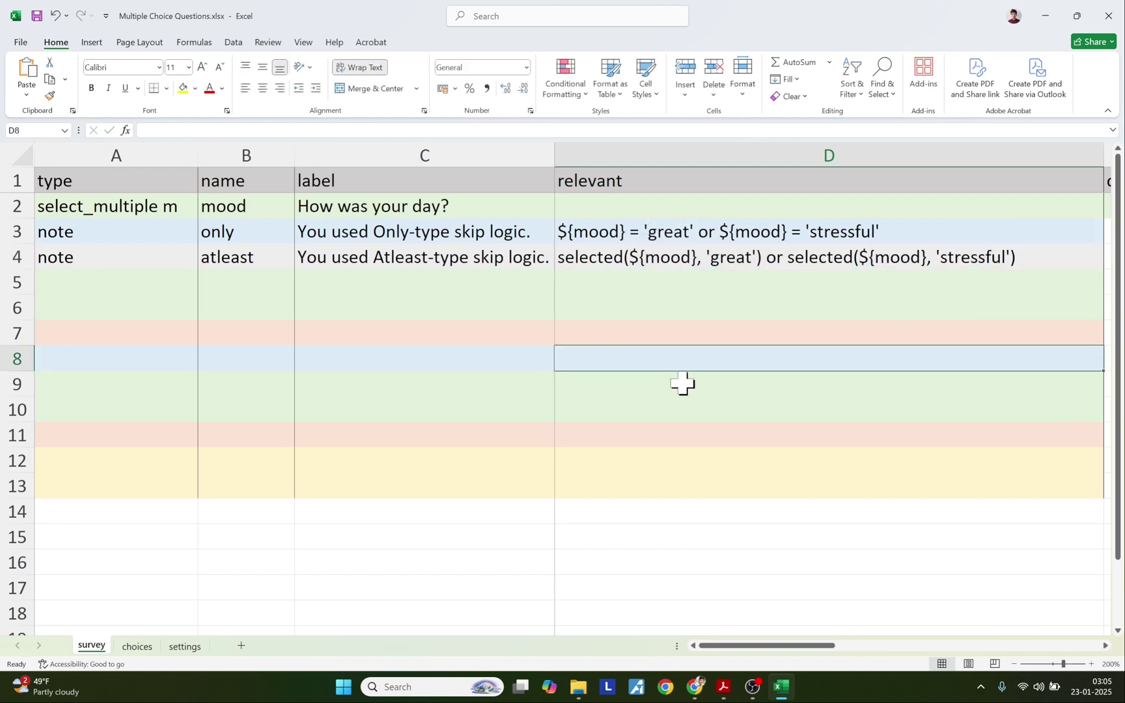
Copy ${mood} = 'great' and ${mood} = 'stressful' from the tutorial PDF in Acrobat and replace Excel cell D3's relevant expression with it
{"action": "left_click", "coordinate": [723, 689]}
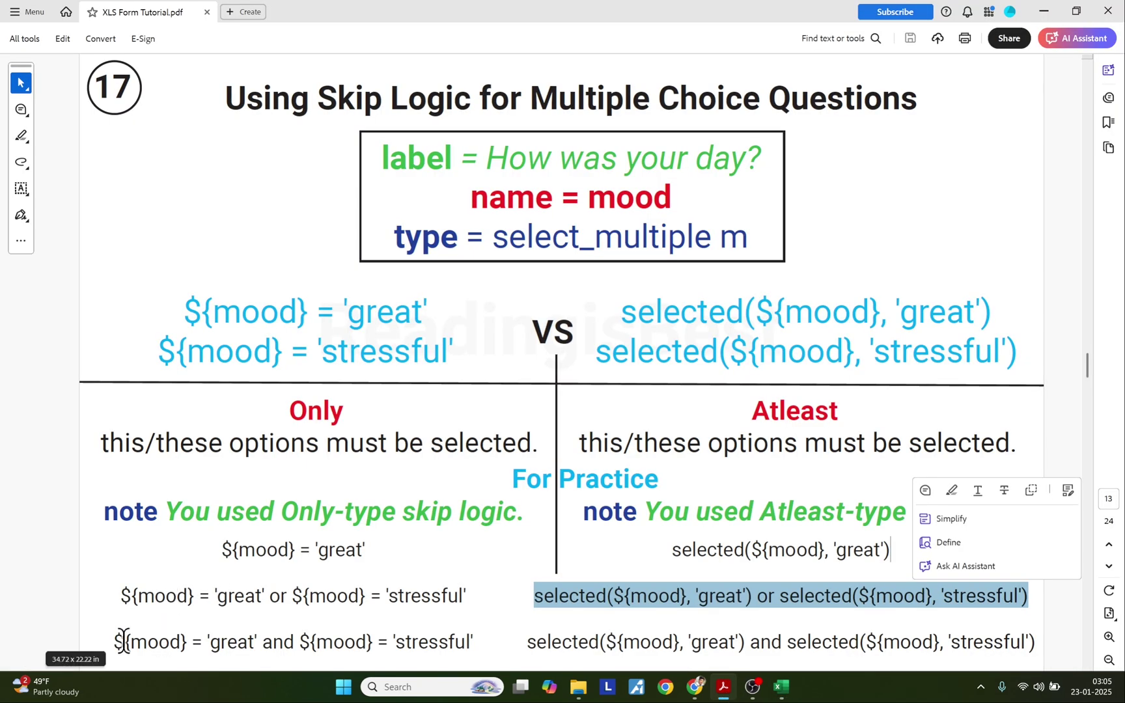
{"action": "double_click", "coordinate": [292, 644]}
{"action": "triple_click", "coordinate": [289, 640]}
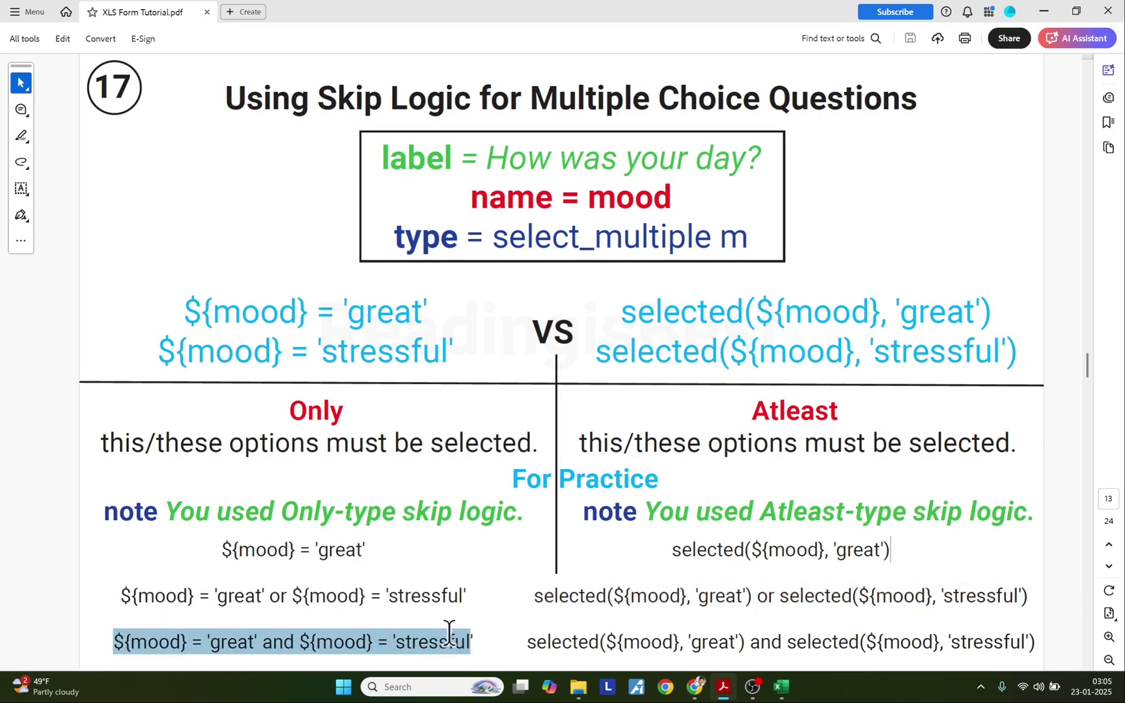
{"action": "key", "text": "alt+Tab"}
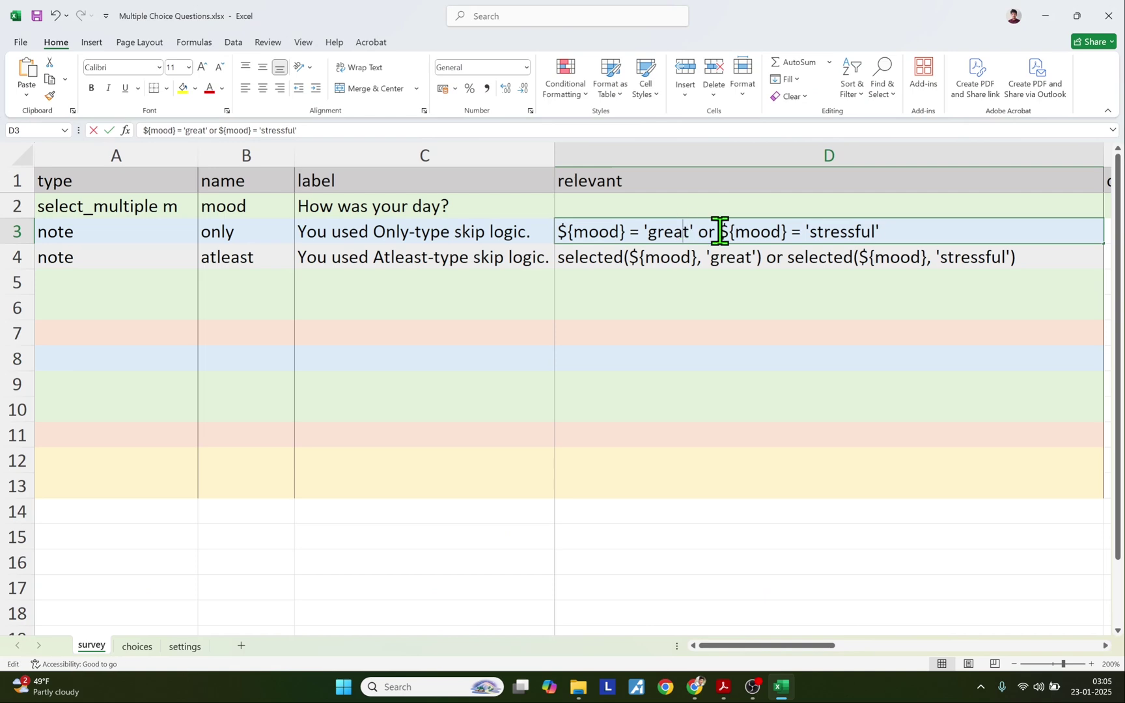
{"action": "left_click_drag", "start_coordinate": [888, 232], "coordinate": [555, 231]}
Copy selected(${mood}, 'great') and selected(${mood}, 'stressful') from the tutorial PDF and replace the relevant expression in D4 with it
{"action": "key", "text": "alt+Tab"}
{"action": "left_click_drag", "start_coordinate": [528, 641], "coordinate": [1028, 640]}
{"action": "key", "text": "ctrl+c"}
{"action": "key", "text": "alt+Tab"}
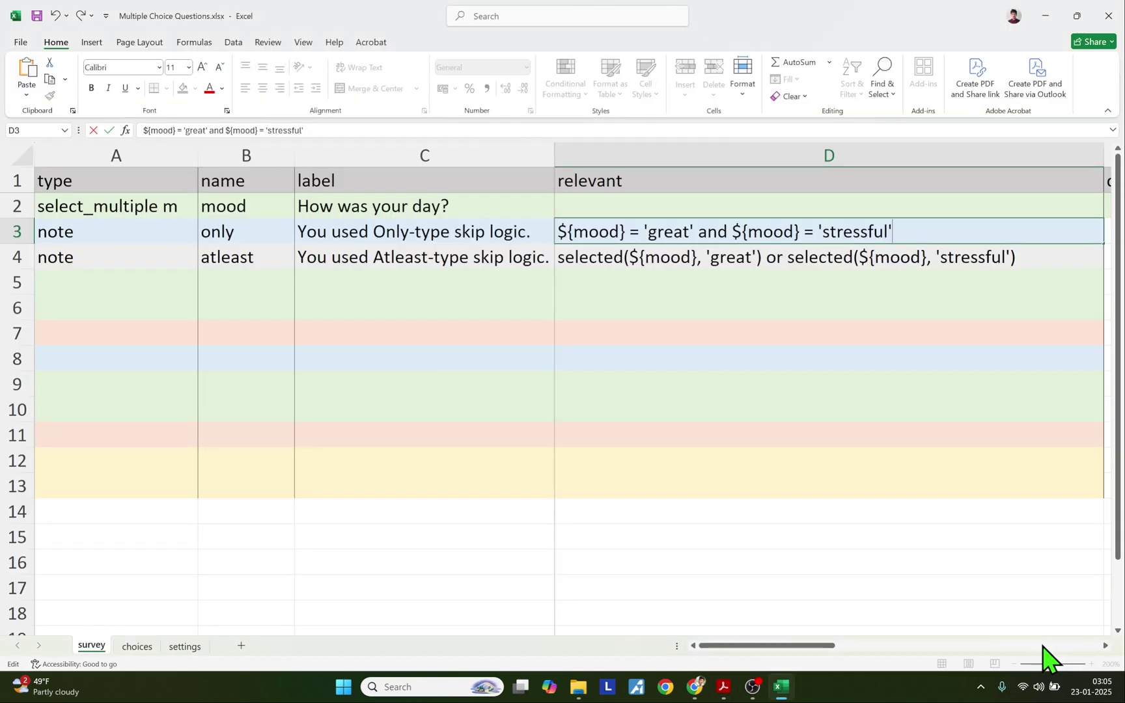
{"action": "double_click", "coordinate": [560, 257]}
{"action": "left_click_drag", "start_coordinate": [560, 254], "coordinate": [1022, 266]}
{"action": "key", "text": "ctrl+v"}
Compare the relevant expressions in D3 and D4, focusing on the and operator that joins their conditions
{"action": "double_click", "coordinate": [698, 235]}
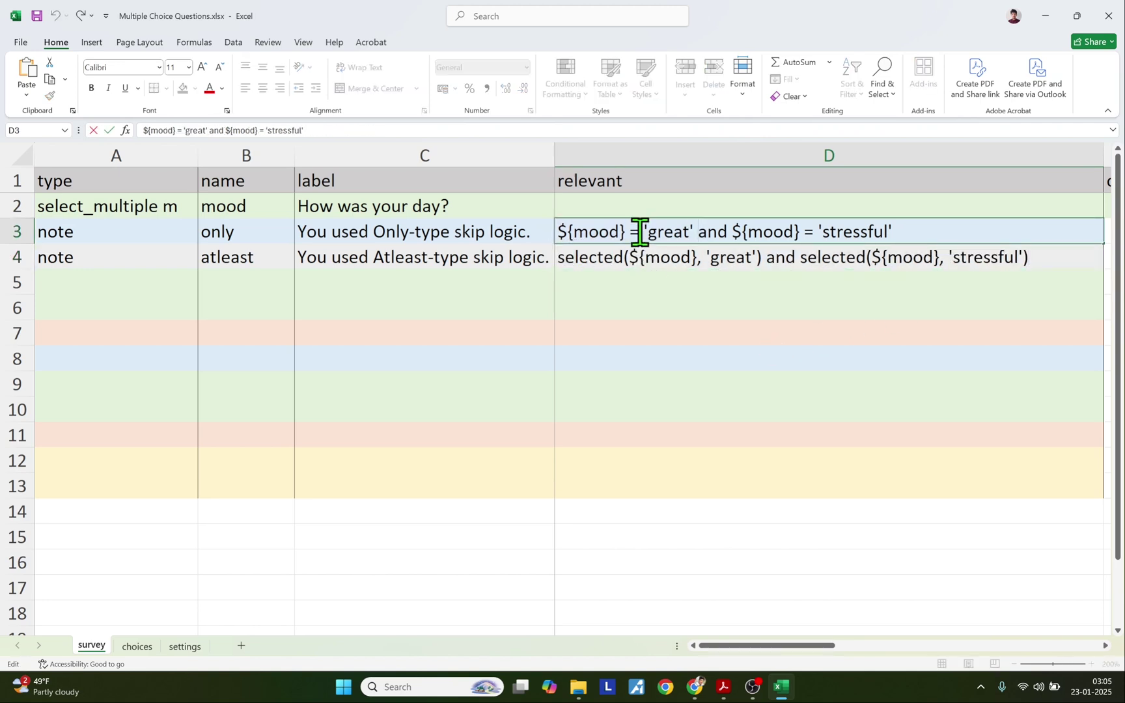
{"action": "left_click", "coordinate": [648, 284]}
{"action": "left_click", "coordinate": [651, 234]}
{"action": "left_click", "coordinate": [653, 256]}
{"action": "left_click", "coordinate": [651, 233]}
{"action": "left_click", "coordinate": [652, 256]}
{"action": "left_click", "coordinate": [653, 234]}
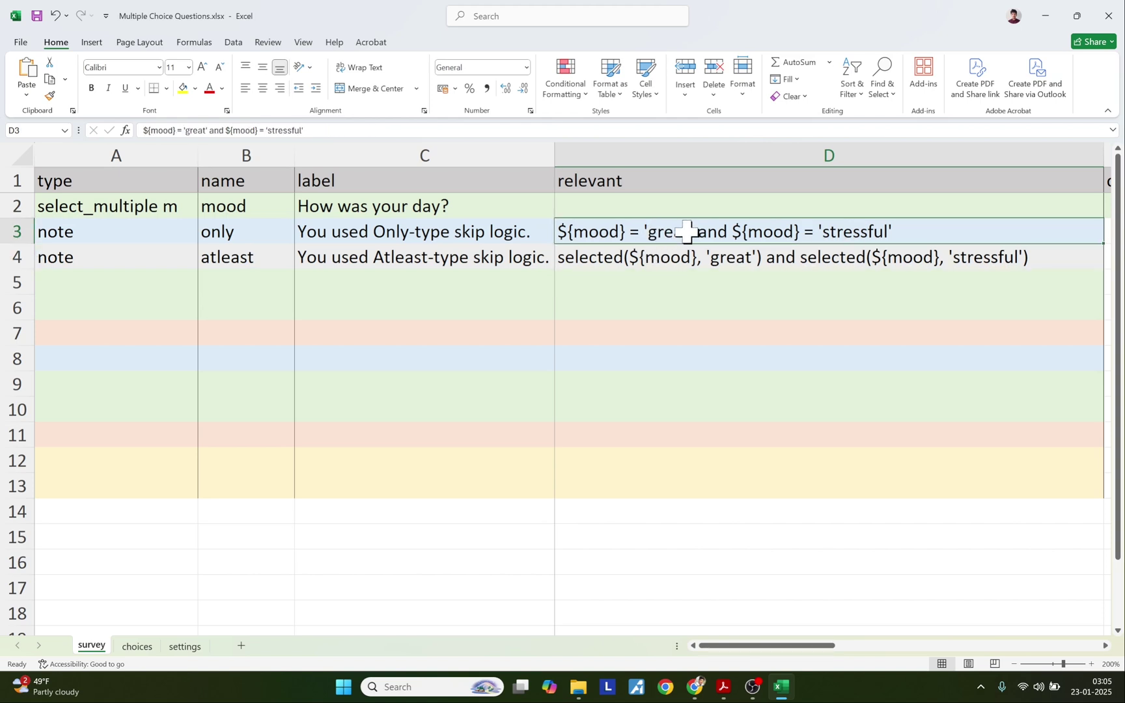
{"action": "double_click", "coordinate": [706, 232]}
Switch to the tutorial PDF and compare the Only-type practice expressions joined by or and by and, condition by condition
{"action": "key", "text": "alt+Tab"}
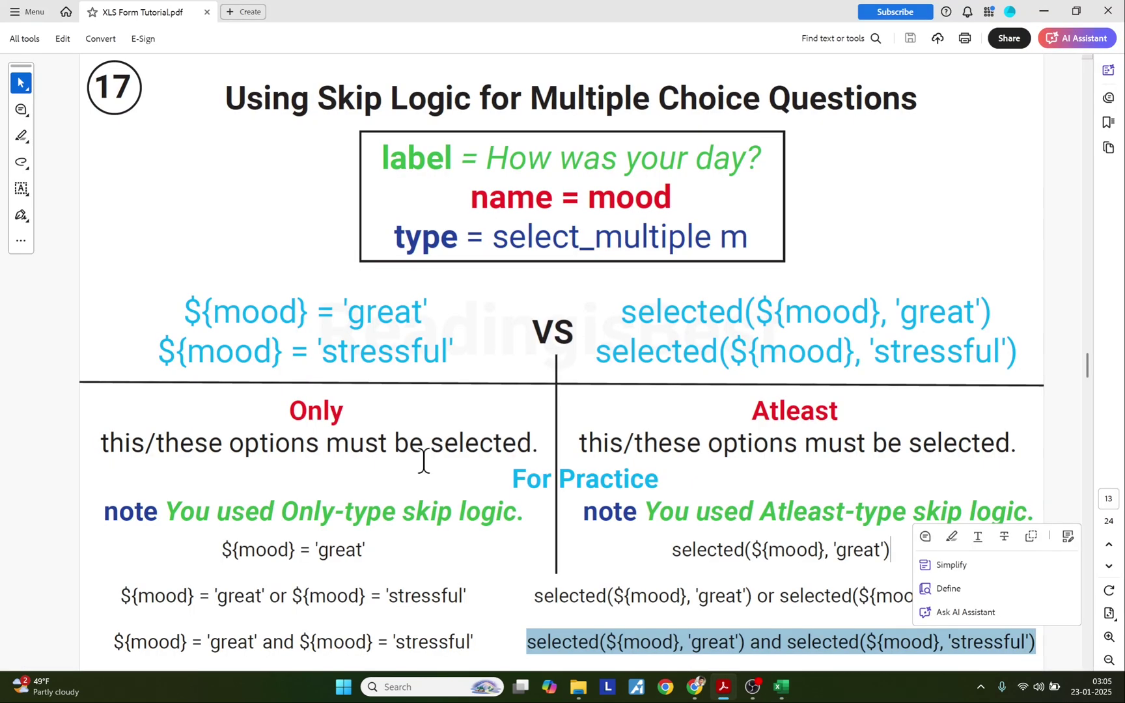
{"action": "double_click", "coordinate": [276, 596]}
{"action": "double_click", "coordinate": [273, 642]}
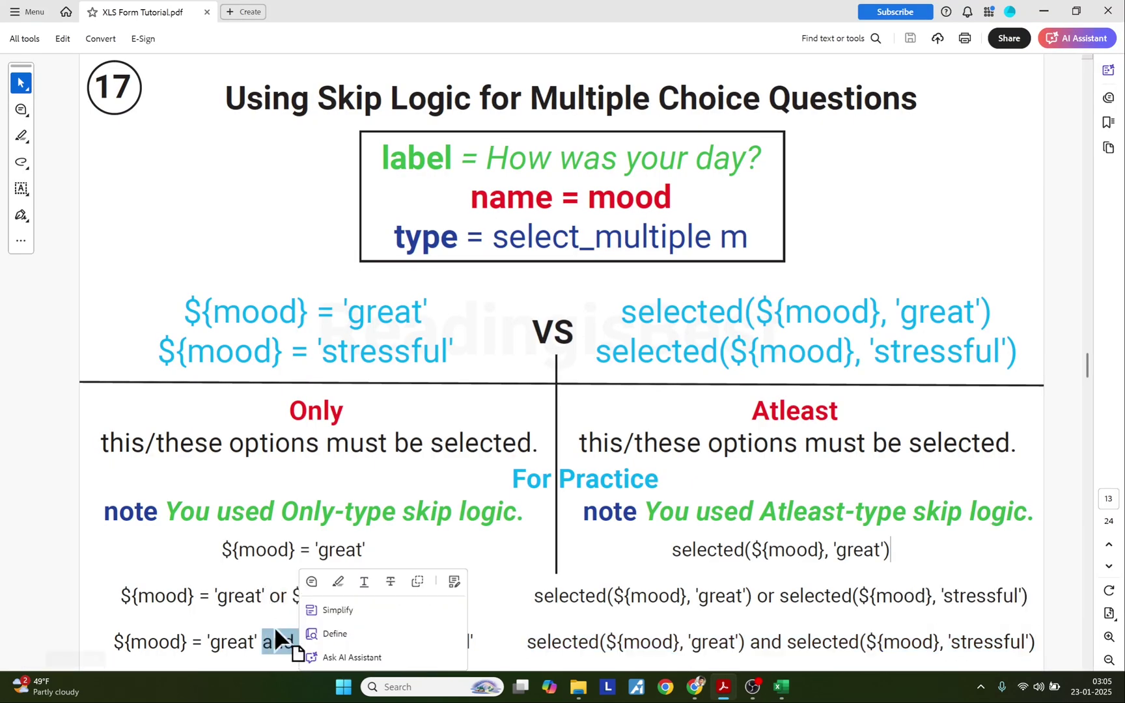
{"action": "left_click_drag", "start_coordinate": [269, 595], "coordinate": [121, 595]}
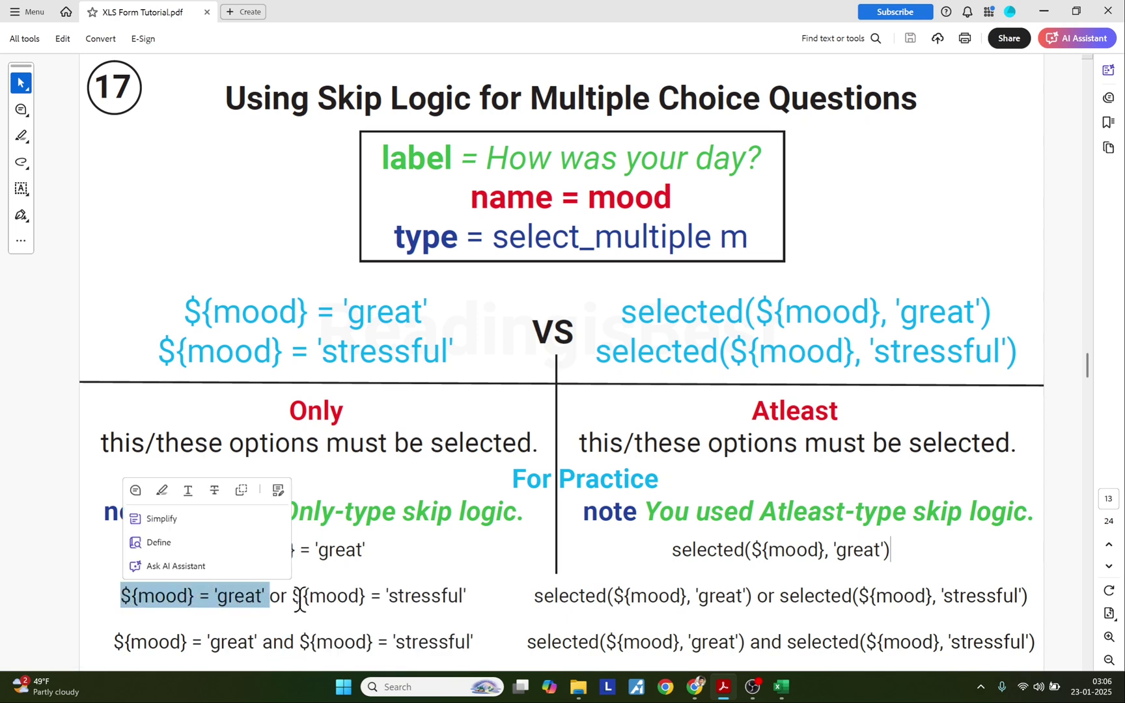
{"action": "left_click_drag", "start_coordinate": [291, 595], "coordinate": [138, 595]}
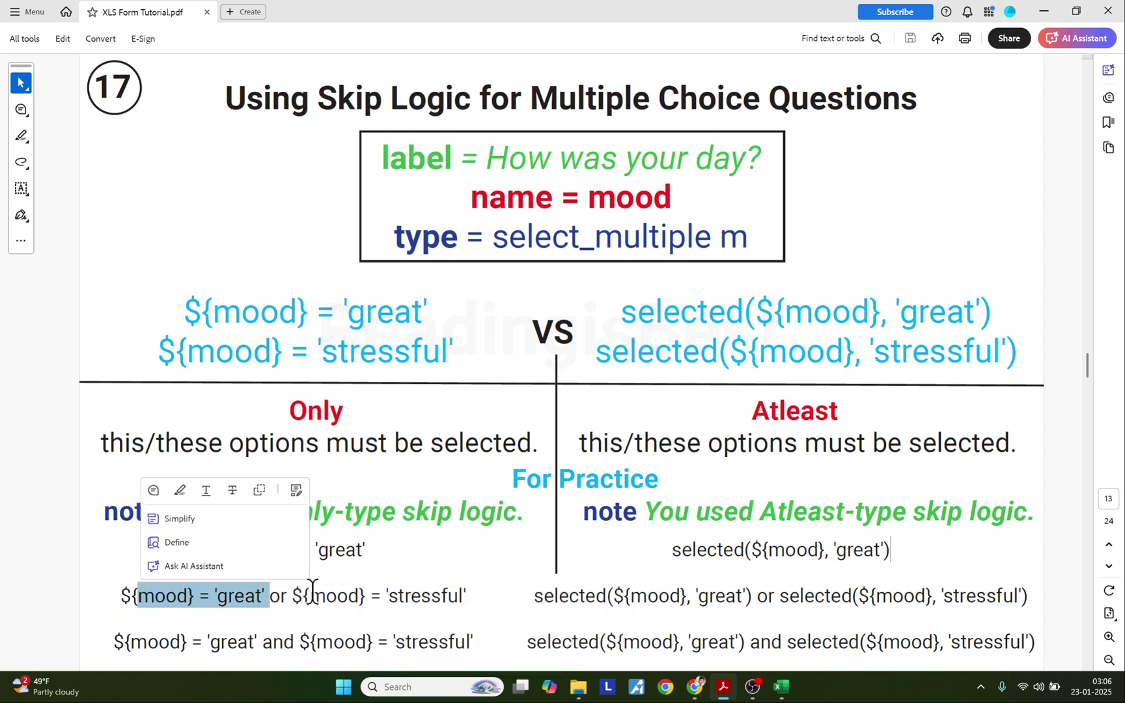
{"action": "left_click_drag", "start_coordinate": [292, 597], "coordinate": [467, 602]}
{"action": "left_click_drag", "start_coordinate": [264, 642], "coordinate": [114, 642]}
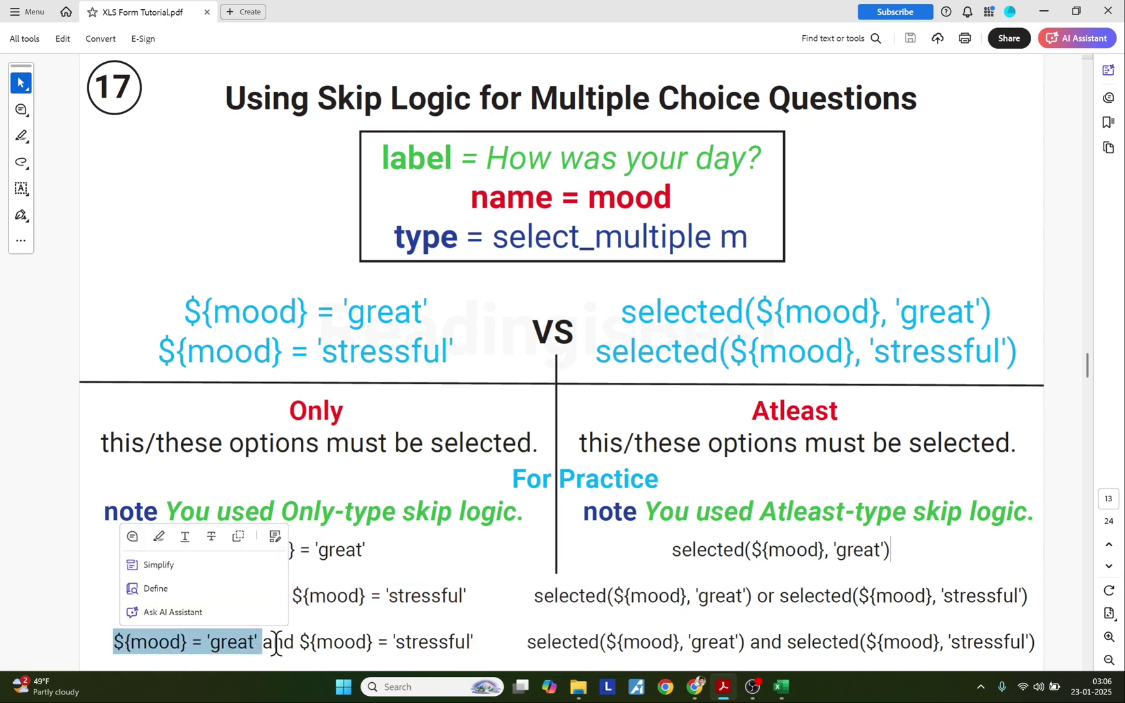
{"action": "left_click_drag", "start_coordinate": [298, 642], "coordinate": [474, 644]}
Return to Excel and examine which options, great and stressful, the Only-type expression in D3 requires
{"action": "key", "text": "alt+Tab"}
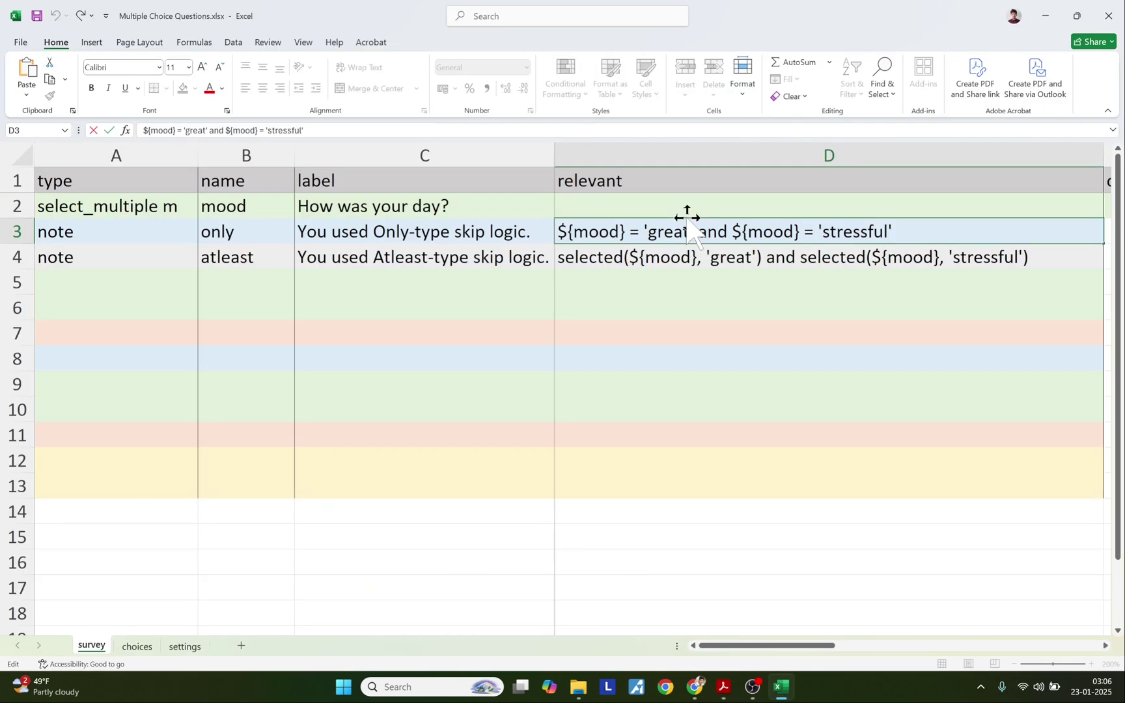
{"action": "left_click_drag", "start_coordinate": [698, 233], "coordinate": [642, 235]}
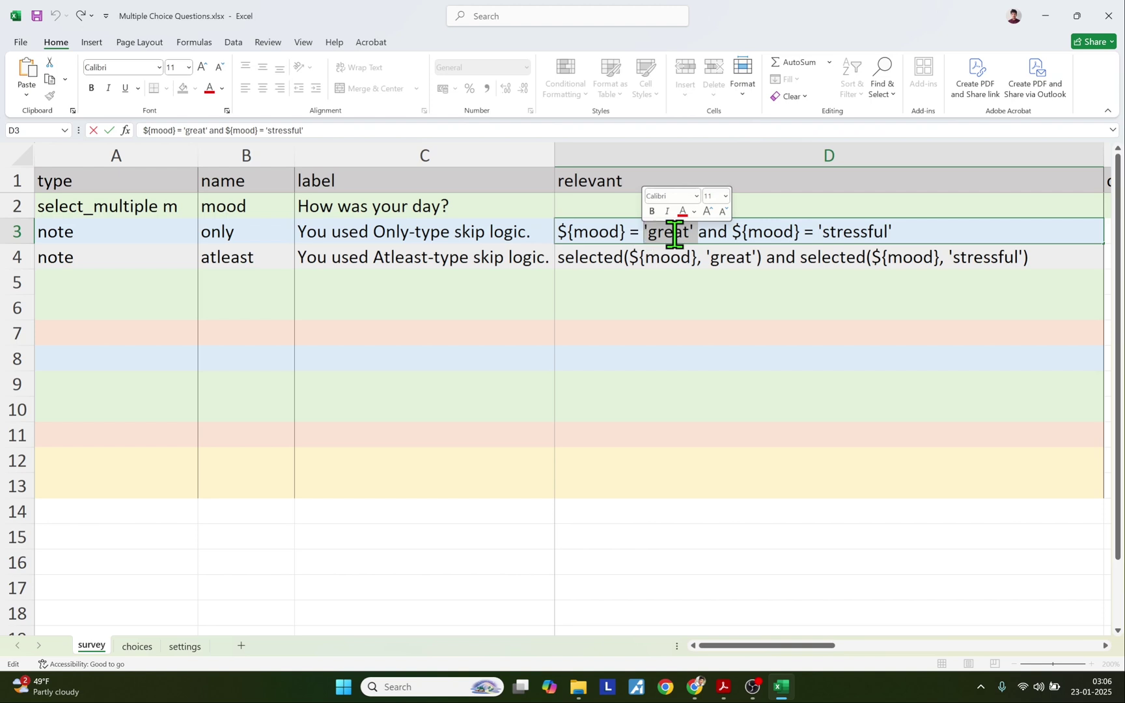
{"action": "left_click", "coordinate": [701, 236]}
{"action": "left_click_drag", "start_coordinate": [701, 236], "coordinate": [881, 233]}
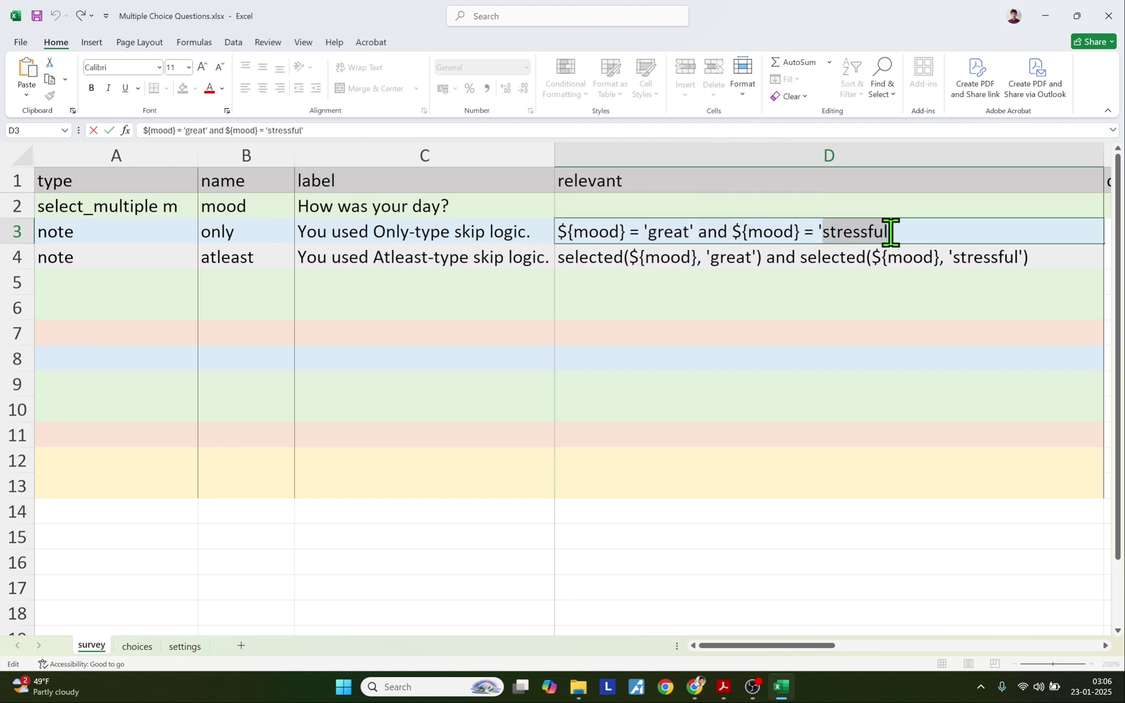
{"action": "left_click_drag", "start_coordinate": [744, 232], "coordinate": [795, 236]}
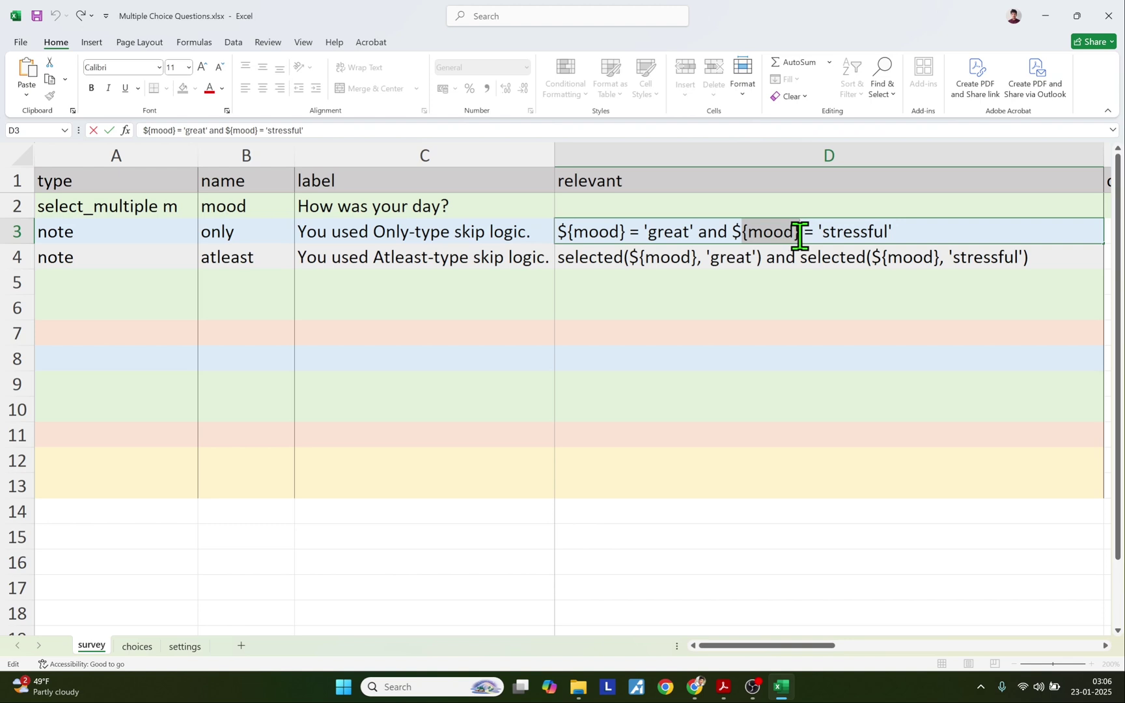
{"action": "key", "text": "Return"}
Examine in D3 how the and operator combines the exclusive great condition with the exclusive stressful condition
{"action": "left_click", "coordinate": [604, 232]}
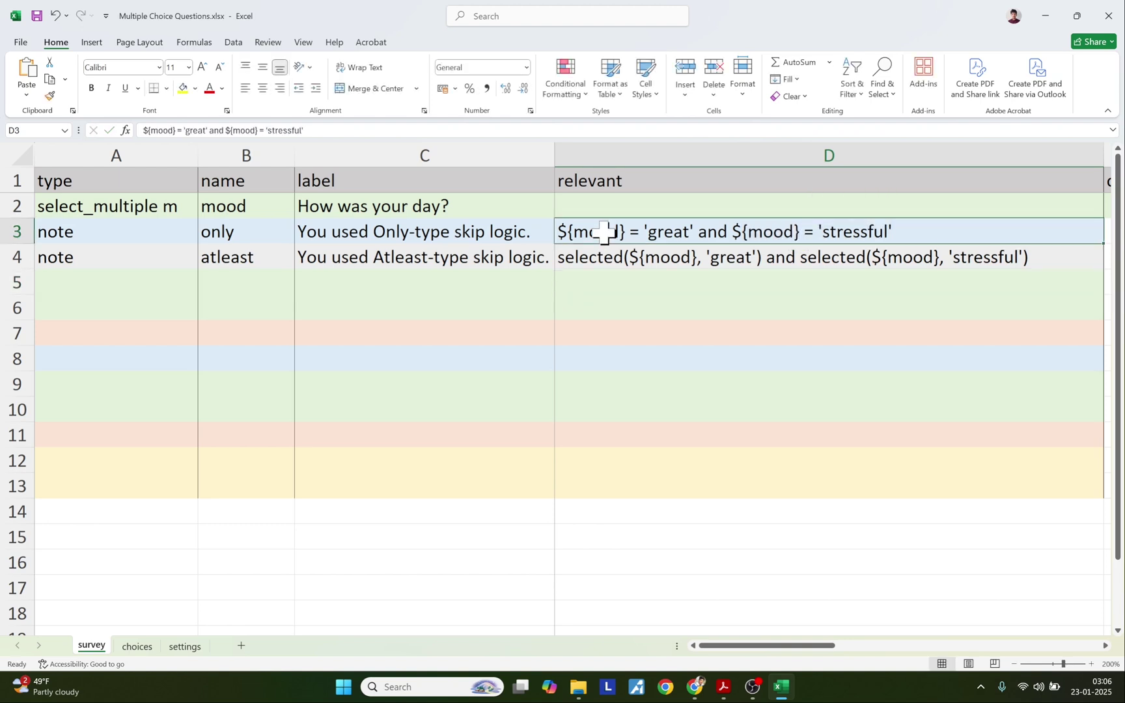
{"action": "double_click", "coordinate": [604, 233]}
{"action": "left_click_drag", "start_coordinate": [697, 233], "coordinate": [557, 231]}
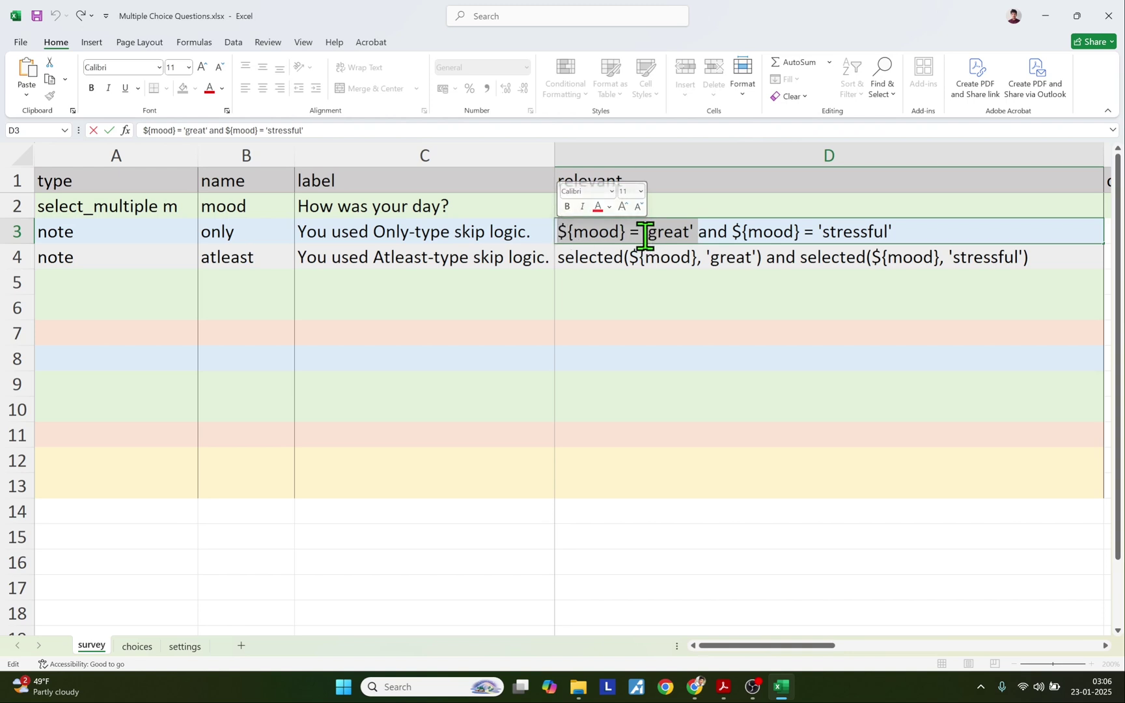
{"action": "left_click_drag", "start_coordinate": [697, 232], "coordinate": [732, 234]}
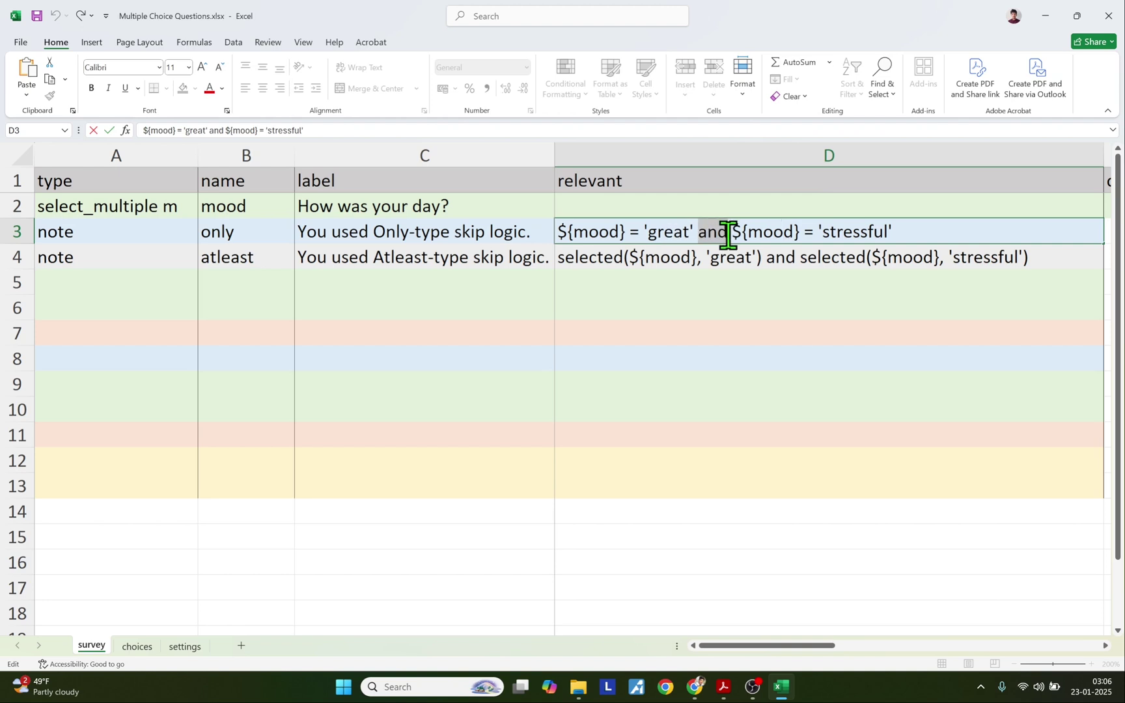
{"action": "left_click", "coordinate": [641, 233]}
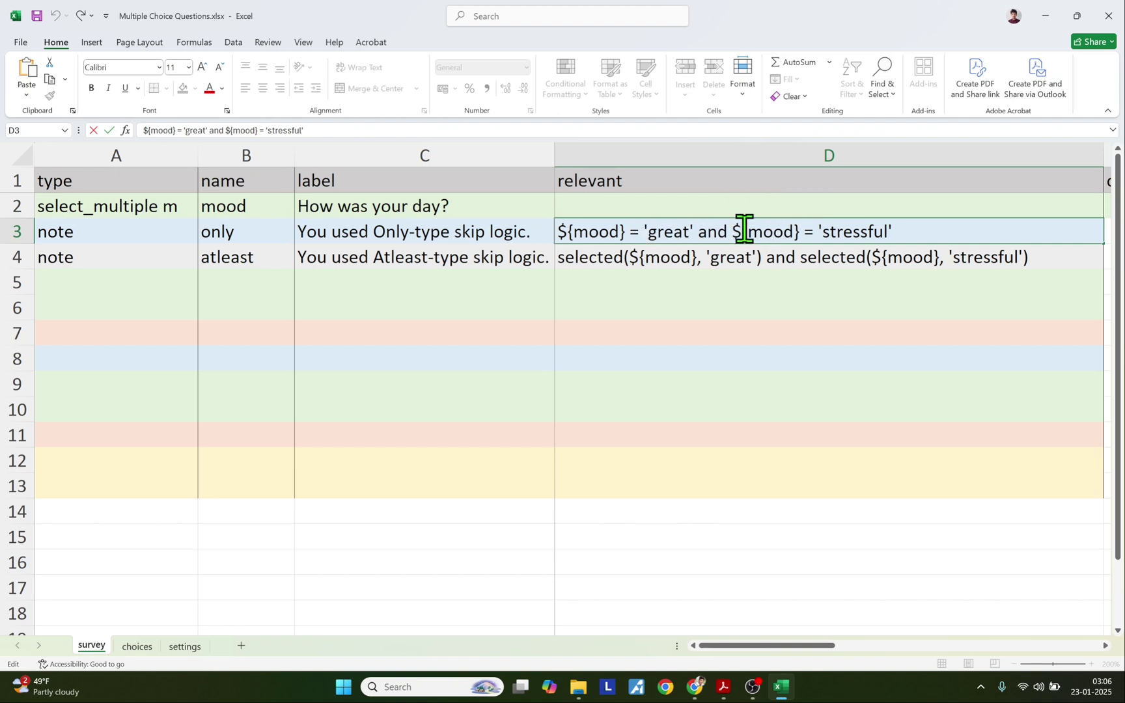
{"action": "left_click", "coordinate": [767, 231]}
{"action": "left_click_drag", "start_coordinate": [819, 233], "coordinate": [897, 233]}
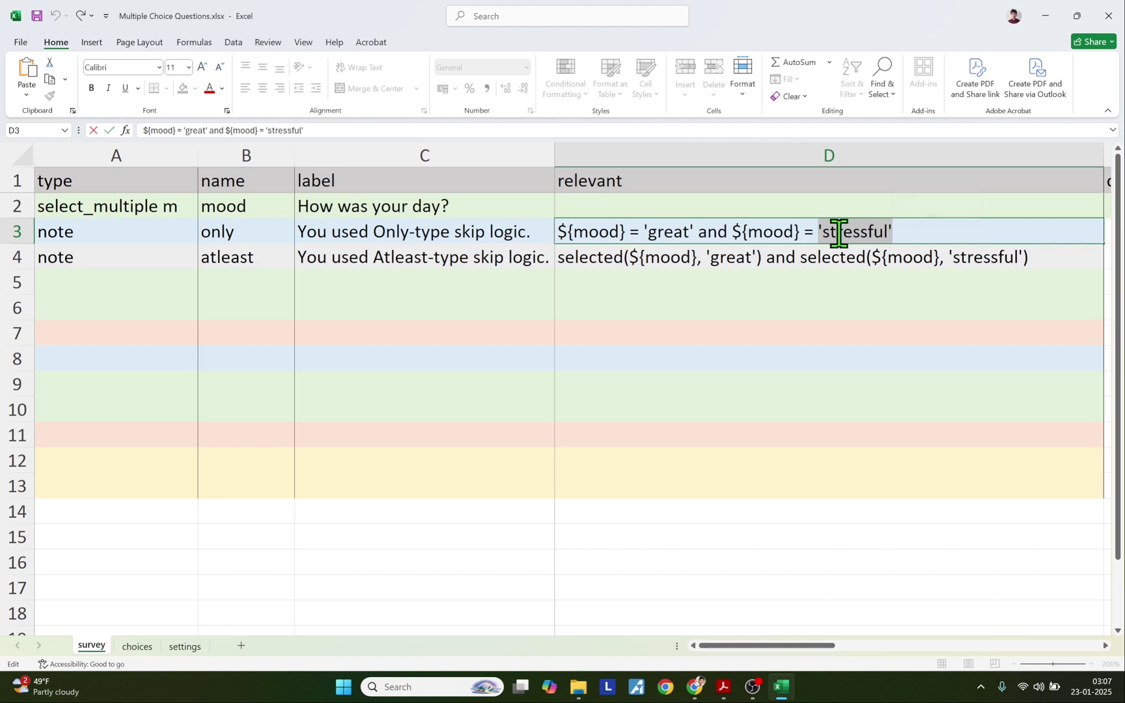
{"action": "left_click_drag", "start_coordinate": [748, 233], "coordinate": [793, 235]}
Examine both selected() conditions and the and operator in D4's Atleast-type expression, together with its note label
{"action": "left_click", "coordinate": [667, 257]}
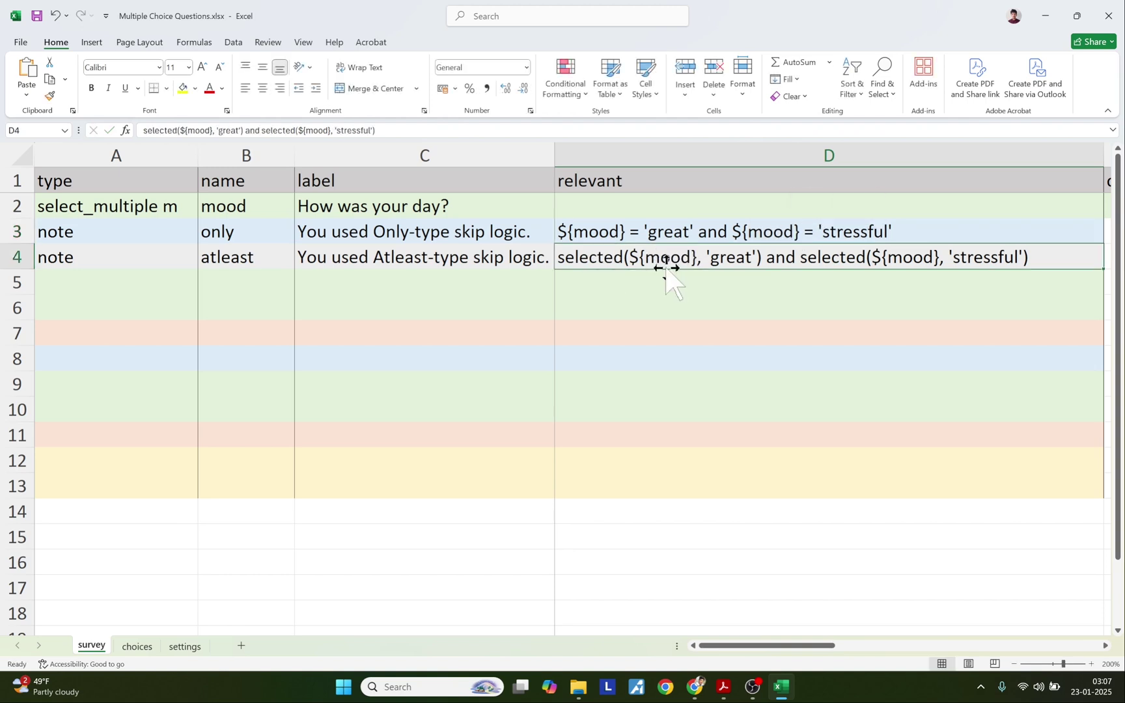
{"action": "double_click", "coordinate": [706, 256]}
{"action": "left_click_drag", "start_coordinate": [707, 256], "coordinate": [795, 258]}
{"action": "left_click_drag", "start_coordinate": [953, 258], "coordinate": [1022, 258]}
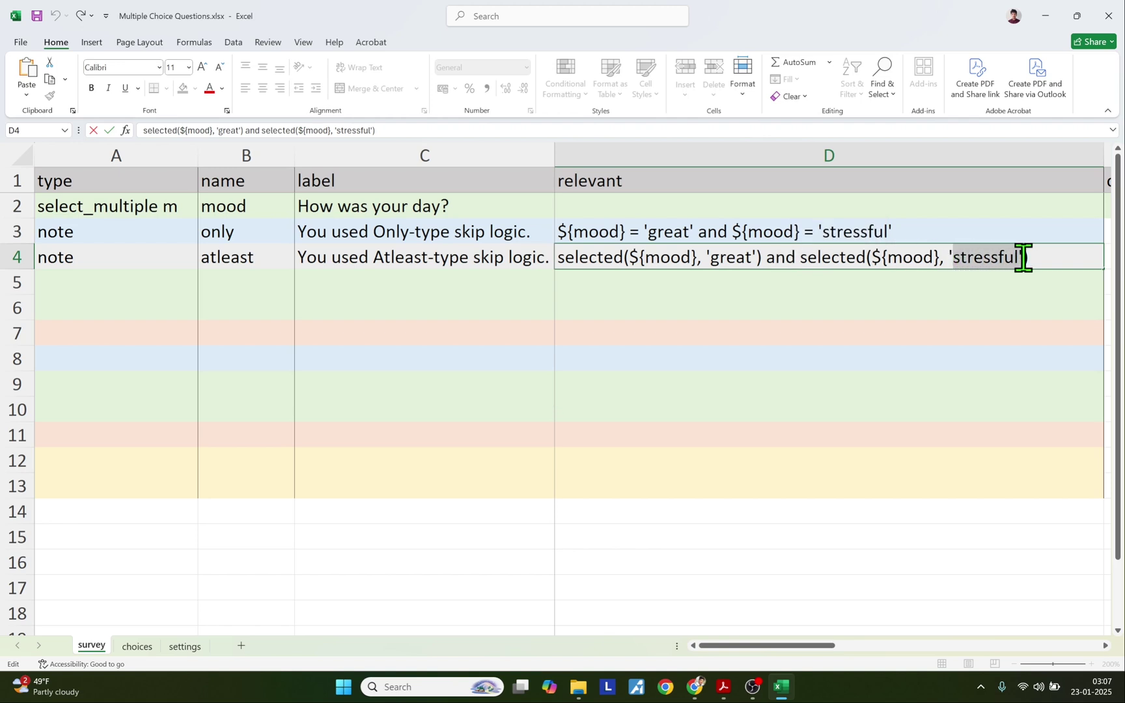
{"action": "left_click_drag", "start_coordinate": [761, 259], "coordinate": [792, 262]}
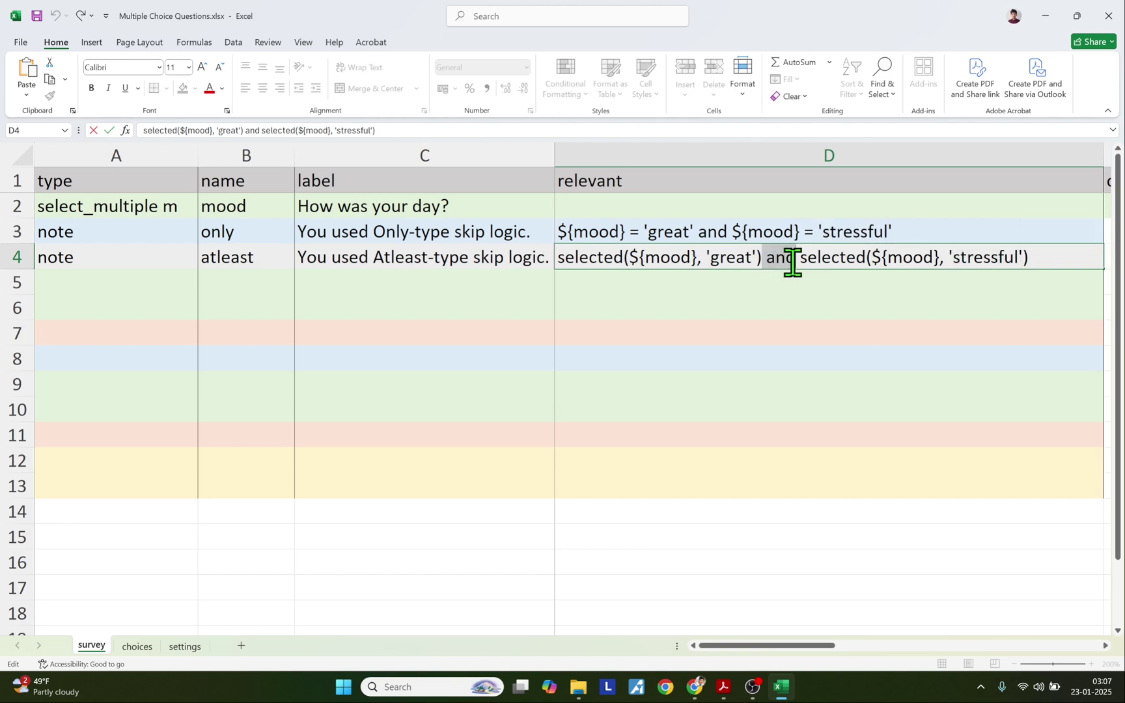
{"action": "left_click_drag", "start_coordinate": [560, 261], "coordinate": [756, 270]}
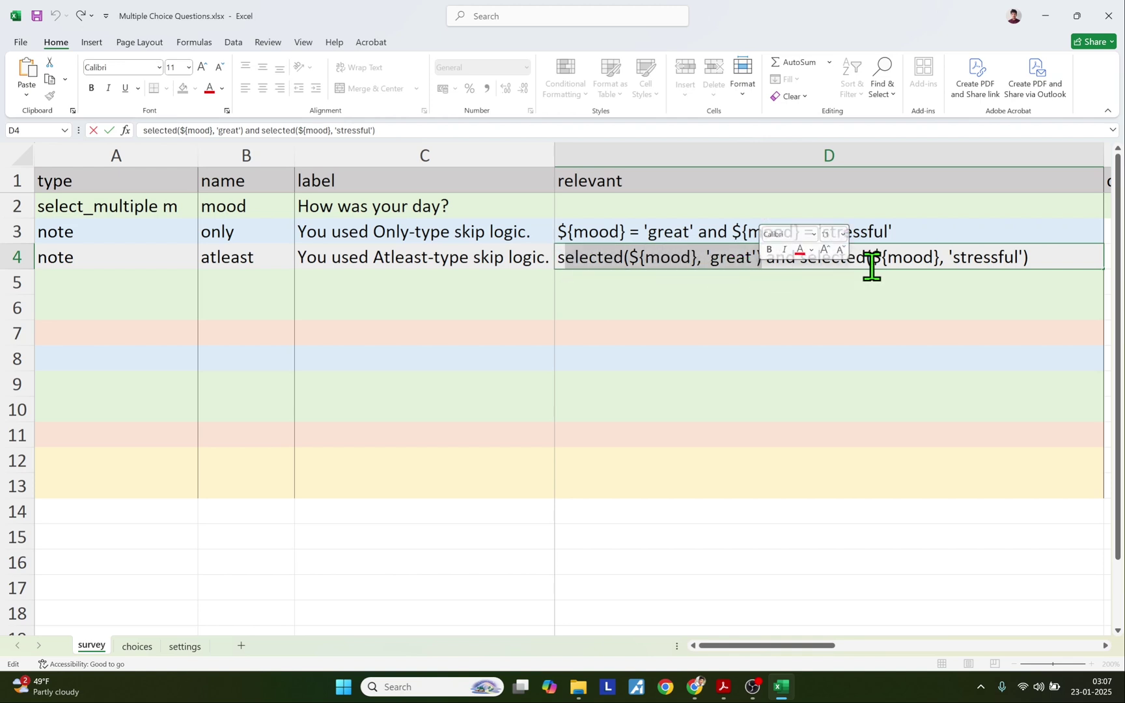
{"action": "left_click_drag", "start_coordinate": [871, 264], "coordinate": [1031, 264]}
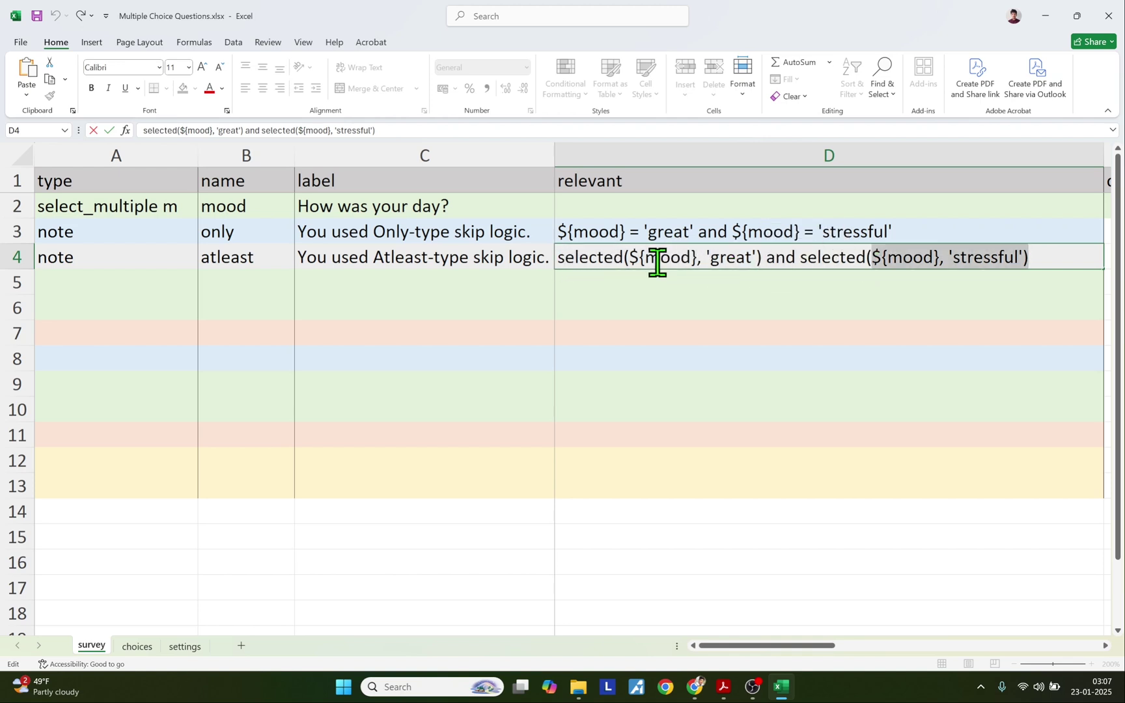
{"action": "left_click", "coordinate": [657, 261]}
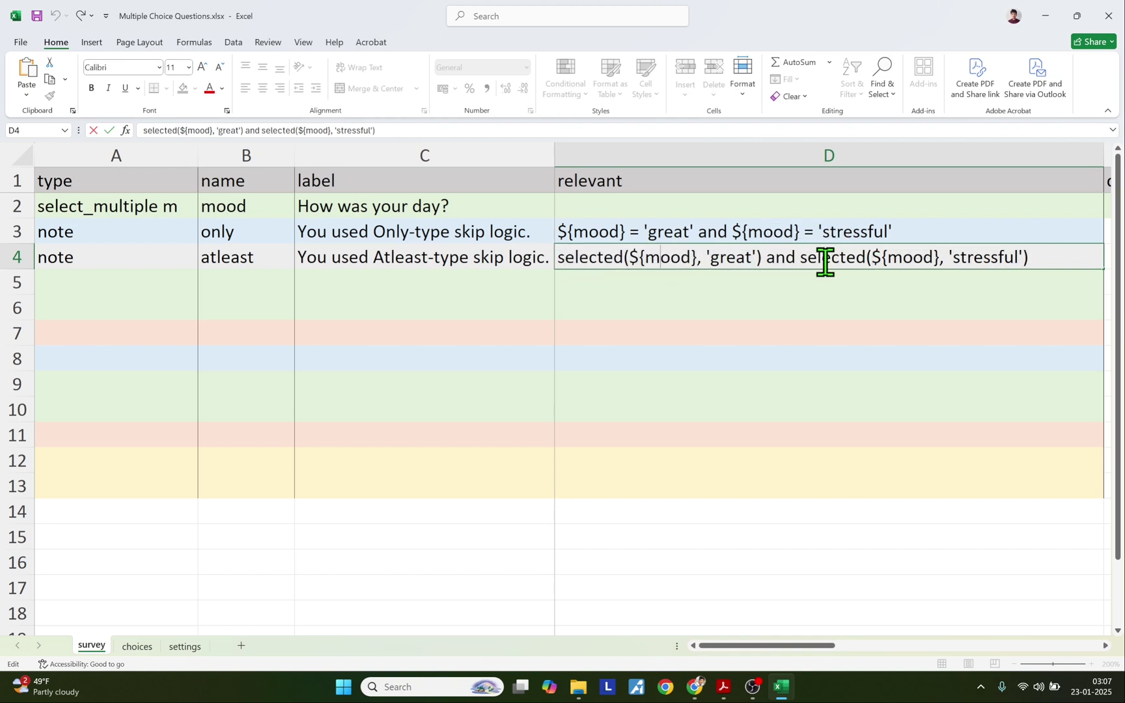
{"action": "left_click", "coordinate": [485, 256]}
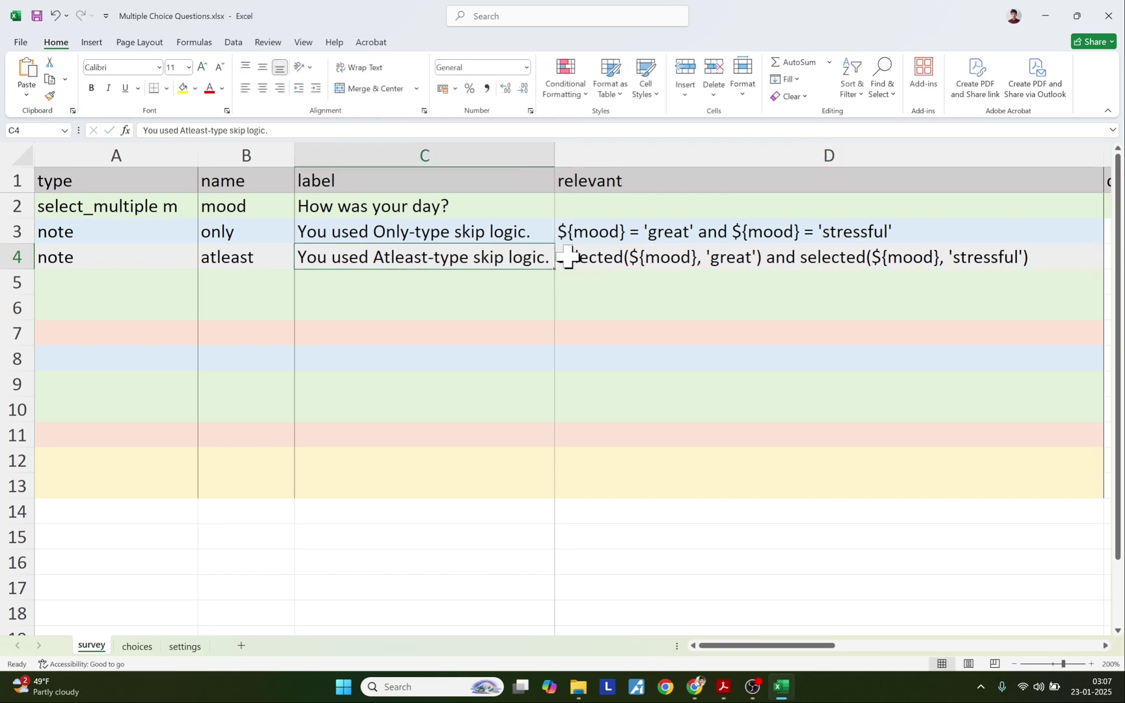
Switch to KoboToolbox, replace the form with the updated Multiple Choice Questions.xlsx, and open the form preview
{"action": "key", "text": "alt+Tab"}
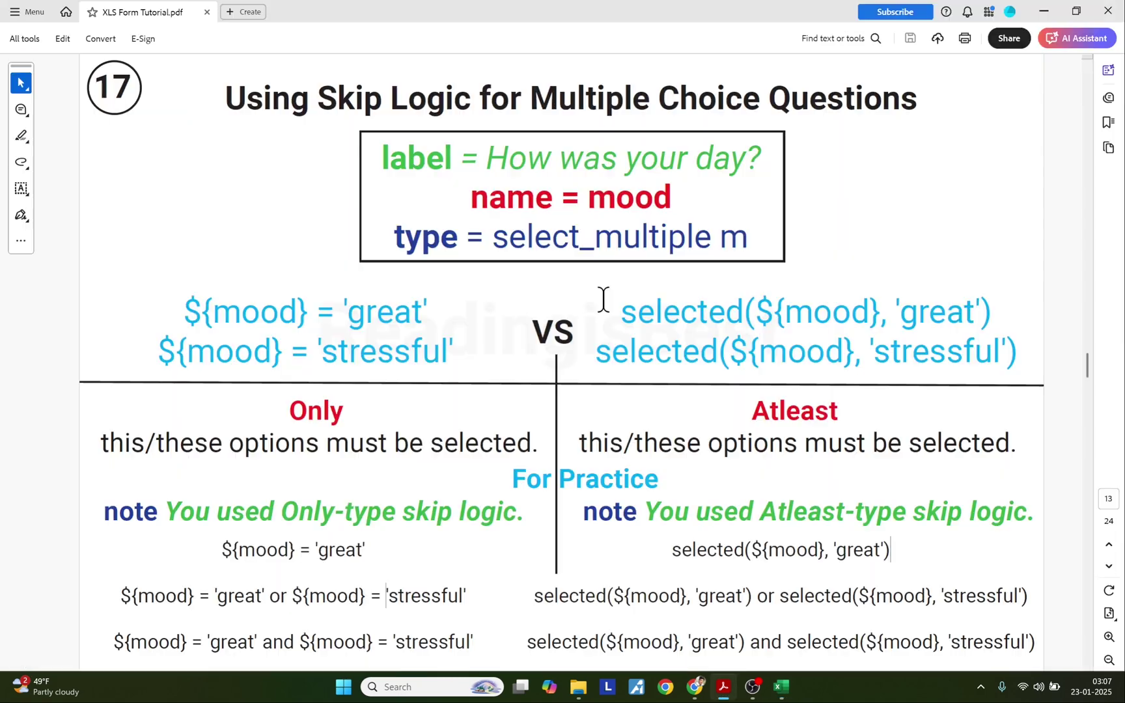
{"action": "key", "text": "alt+Tab"}
{"action": "key", "text": "alt+Tab"}
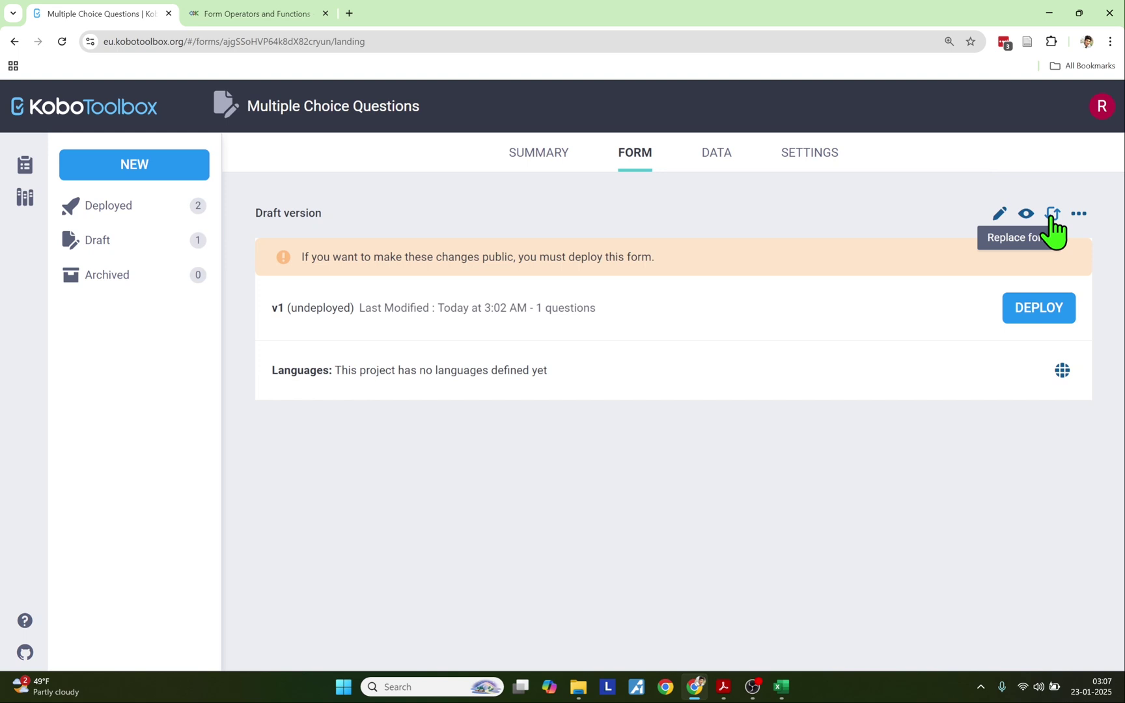
{"action": "left_click", "coordinate": [1051, 218]}
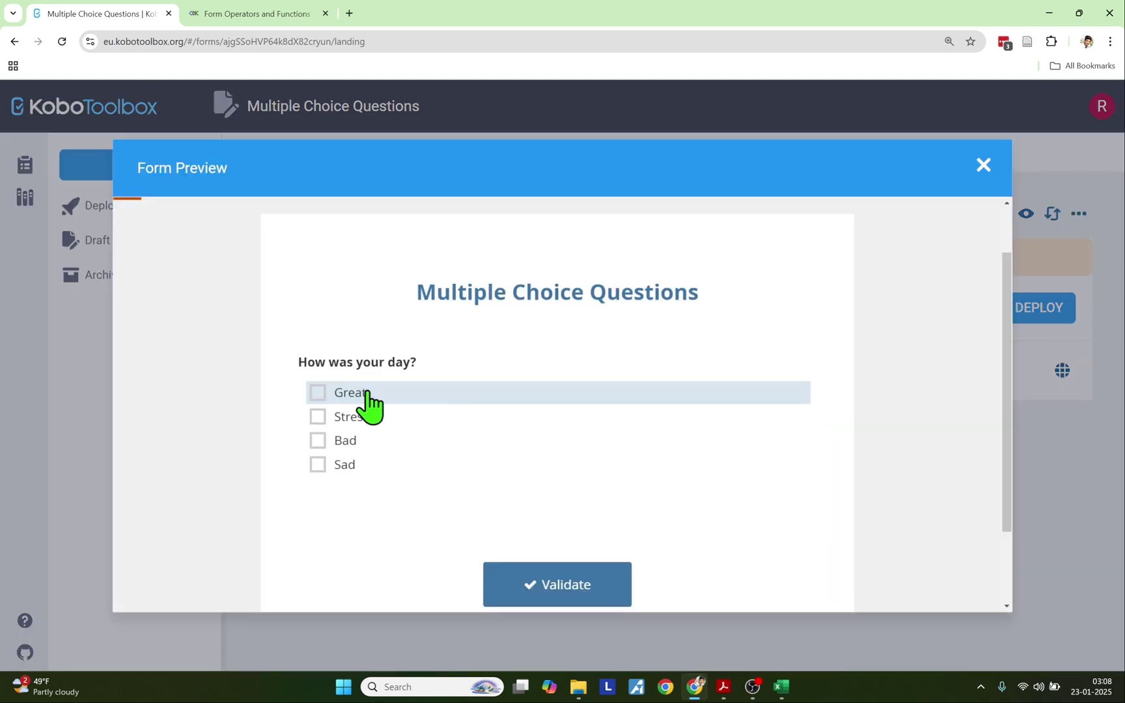
Select only Great in the preview and check for notes against the labels in C3 and C4 of the Excel sheet
{"action": "left_click", "coordinate": [368, 399]}
{"action": "key", "text": "alt+Tab"}
{"action": "left_click_drag", "start_coordinate": [433, 233], "coordinate": [435, 260]}
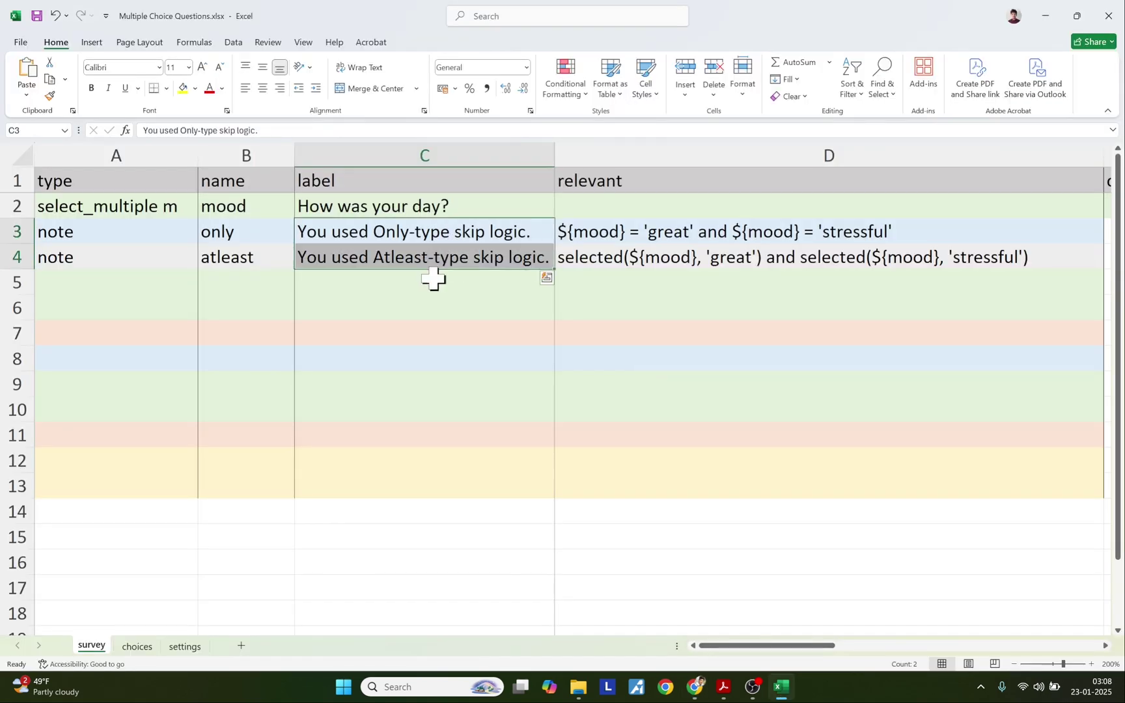
{"action": "key", "text": "alt+Tab"}
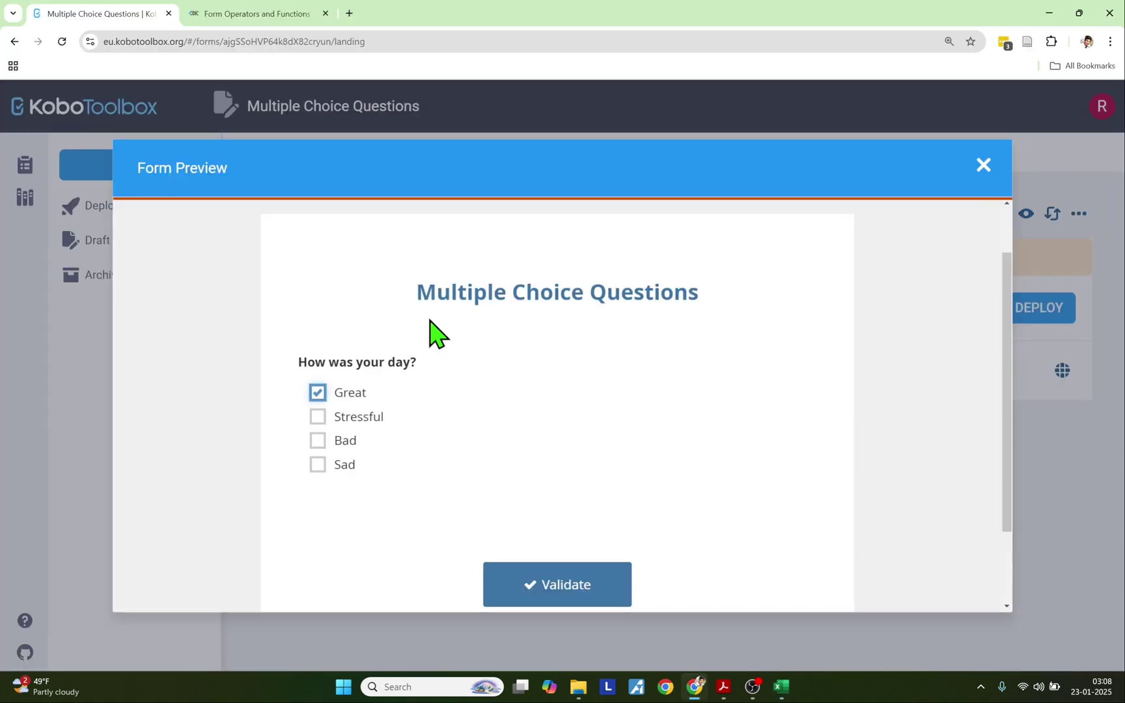
Add Stressful to Great in the preview, check the displayed note, and select and clear Bad and Sad
{"action": "left_click", "coordinate": [343, 435]}
{"action": "left_click_drag", "start_coordinate": [355, 505], "coordinate": [417, 508]}
{"action": "left_click", "coordinate": [303, 531]}
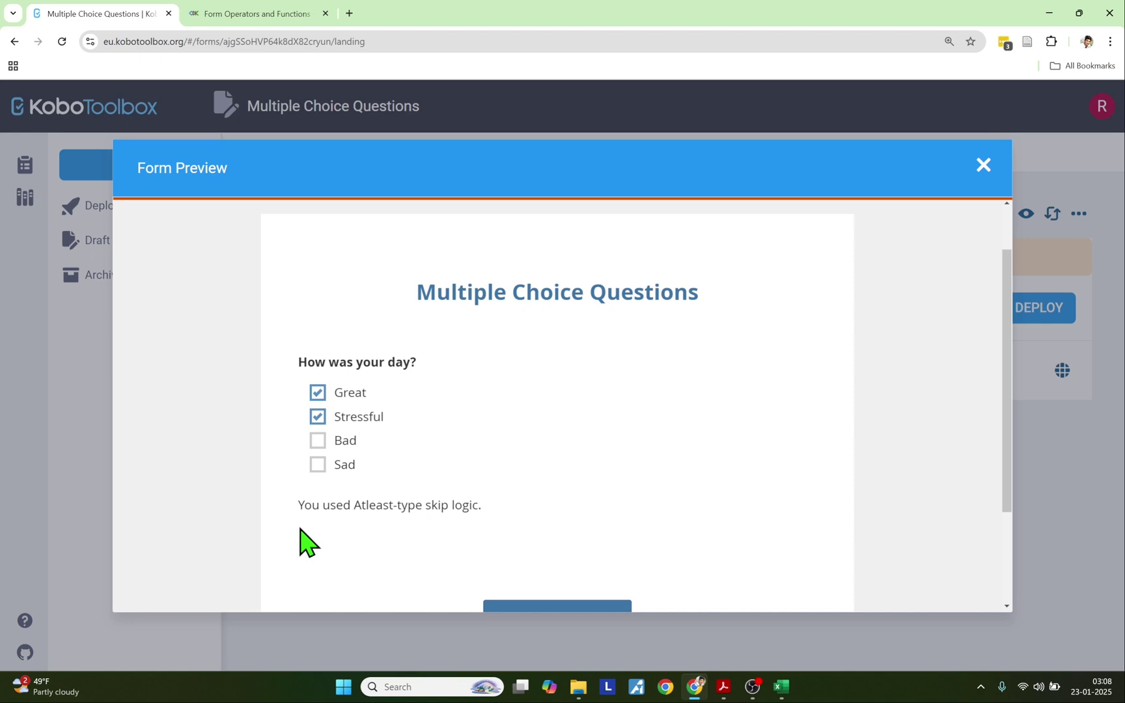
{"action": "left_click", "coordinate": [320, 445]}
{"action": "left_click", "coordinate": [320, 461]}
{"action": "left_click", "coordinate": [323, 446]}
{"action": "left_click", "coordinate": [326, 470]}
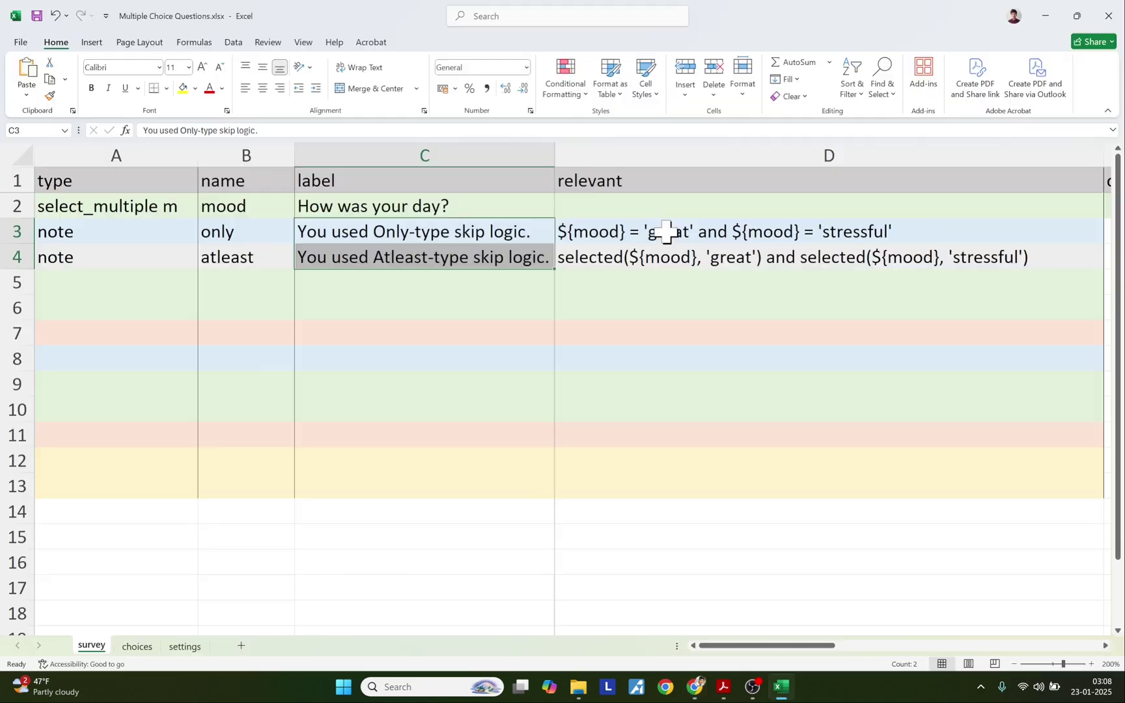
Examine the great and stressful conditions in D3's Only-type expression and in D4's Atleast-type expression
{"action": "left_click", "coordinate": [654, 232]}
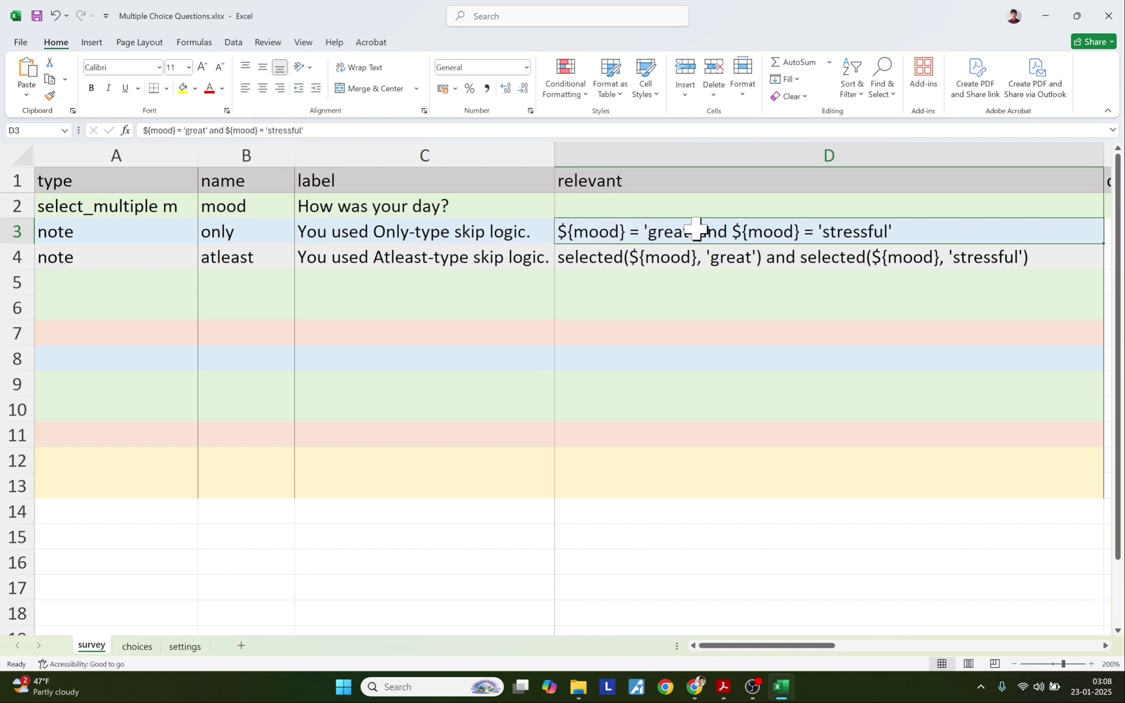
{"action": "double_click", "coordinate": [732, 231]}
{"action": "left_click_drag", "start_coordinate": [733, 231], "coordinate": [896, 229]}
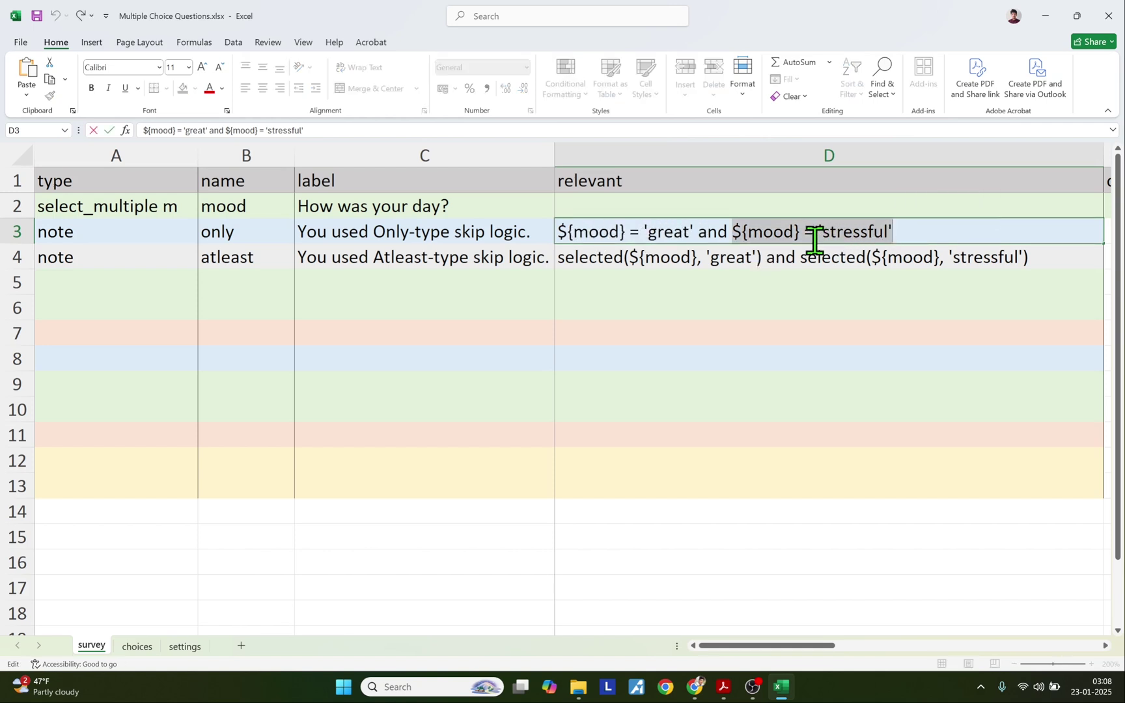
{"action": "left_click_drag", "start_coordinate": [728, 232], "coordinate": [558, 231]}
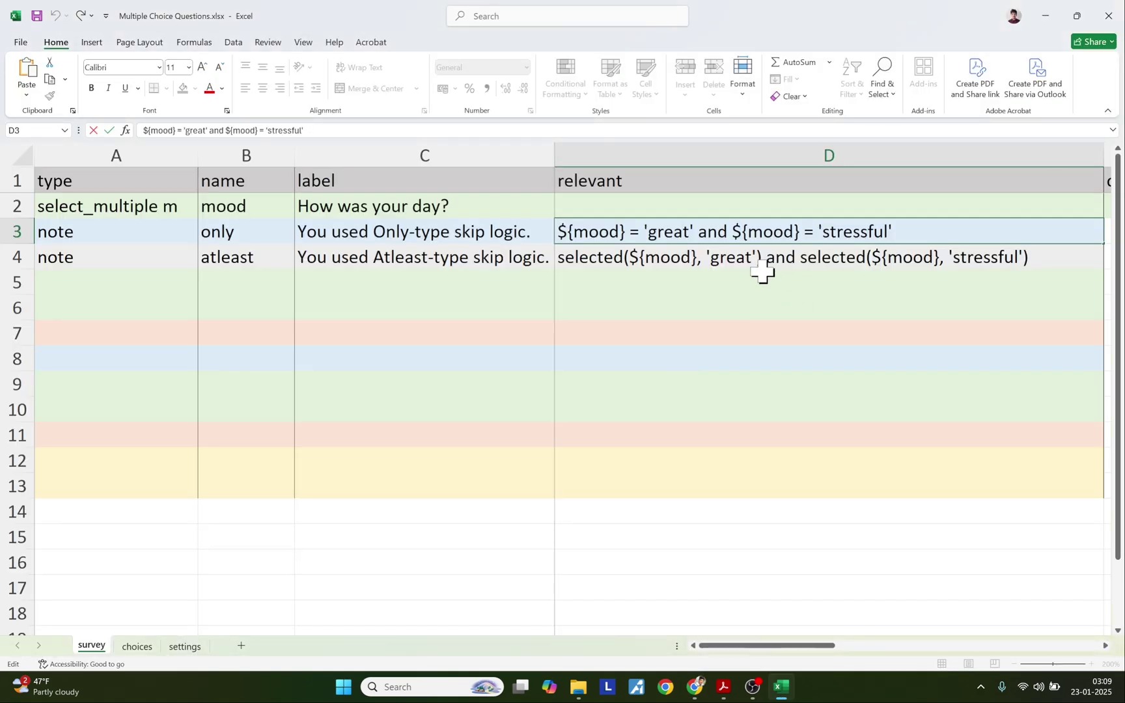
{"action": "key", "text": "Escape"}
{"action": "double_click", "coordinate": [713, 258]}
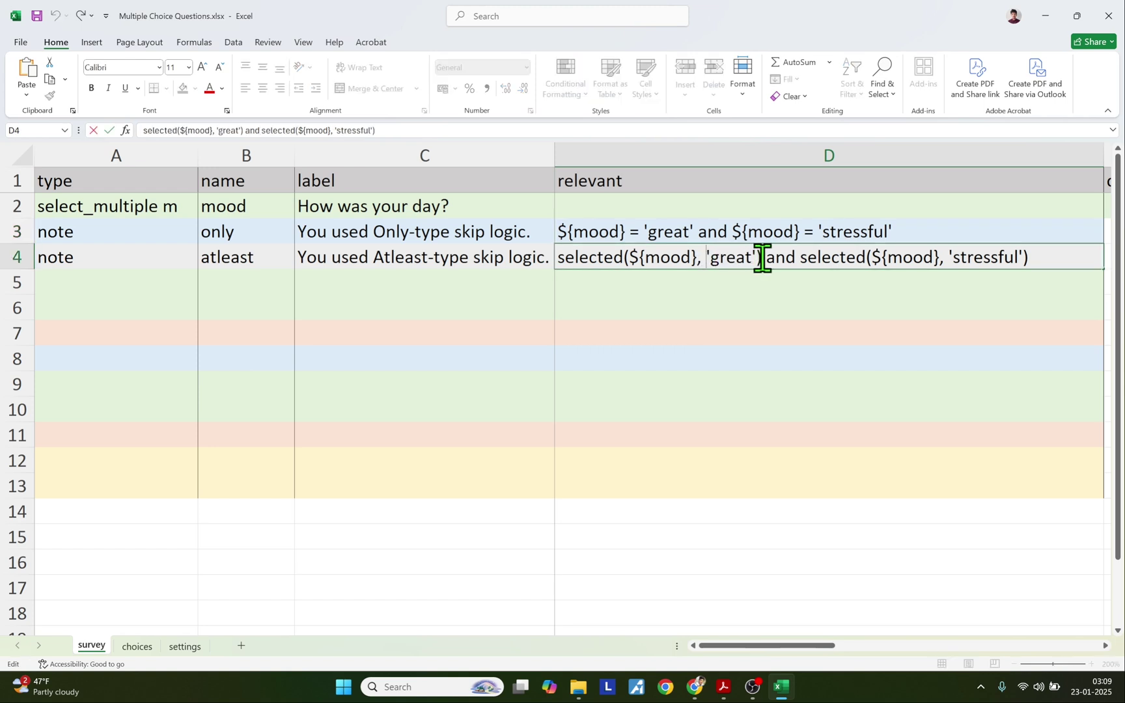
{"action": "left_click_drag", "start_coordinate": [762, 258], "coordinate": [557, 258]}
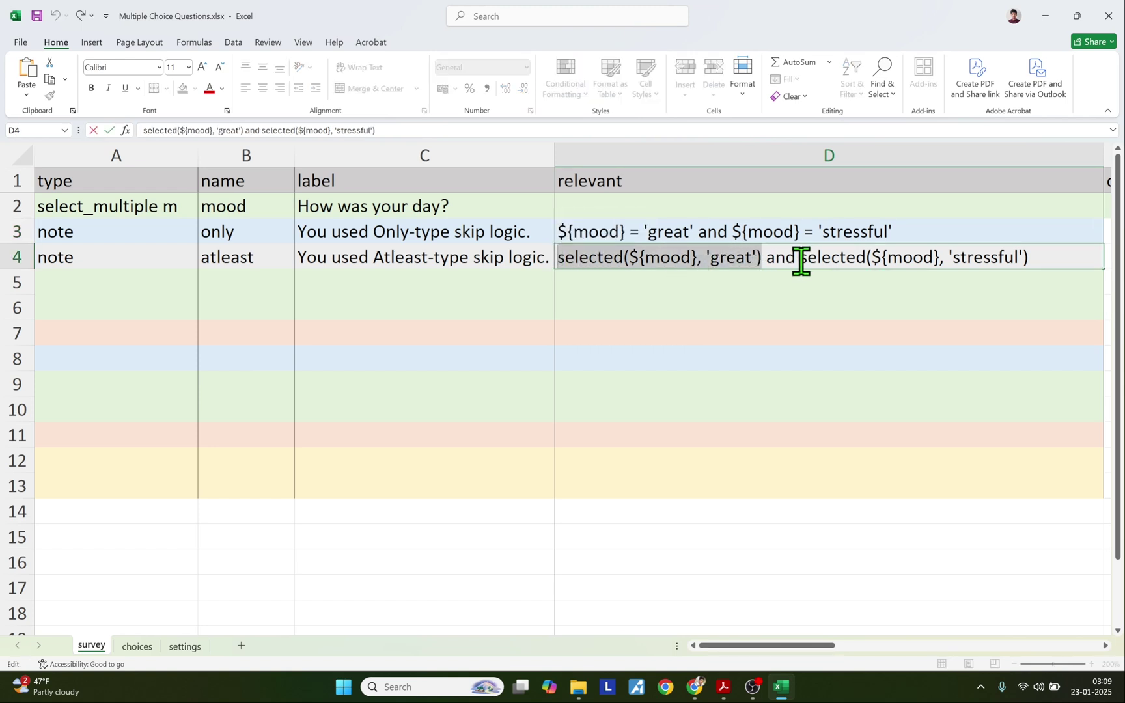
{"action": "left_click_drag", "start_coordinate": [802, 262], "coordinate": [1025, 262]}
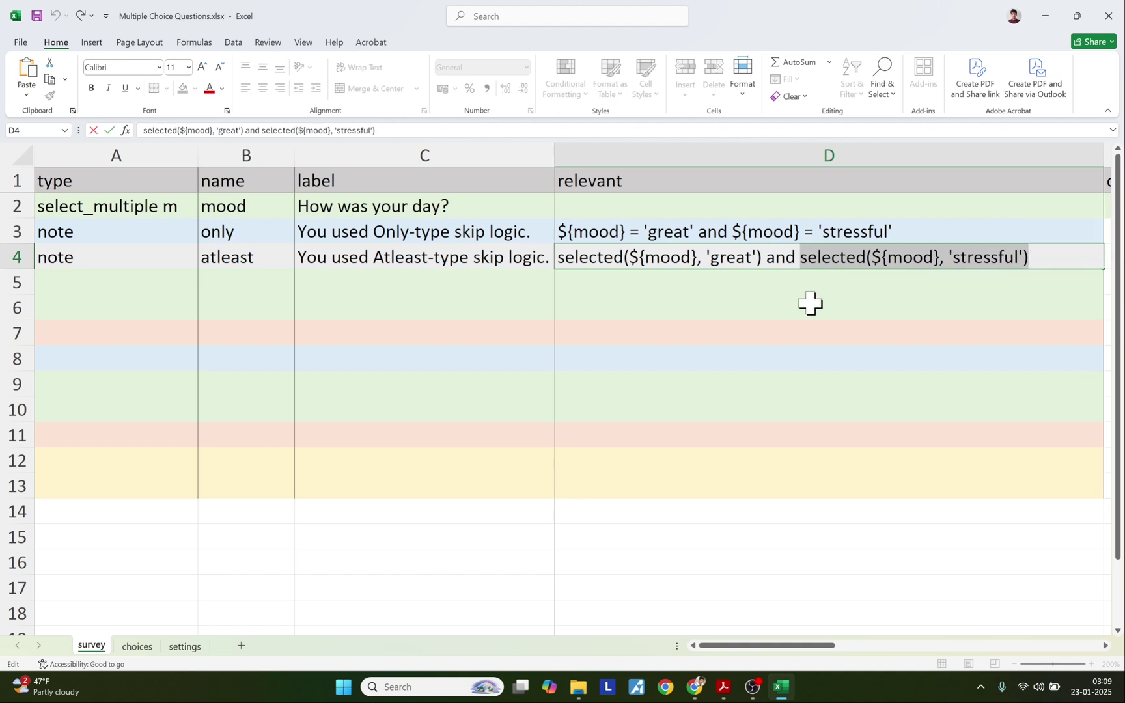
Switch to the KoboToolbox form preview and toggle Stressful and Great to test the skip logic, leaving both selected
{"action": "key", "text": "alt+Tab"}
{"action": "left_click", "coordinate": [369, 415]}
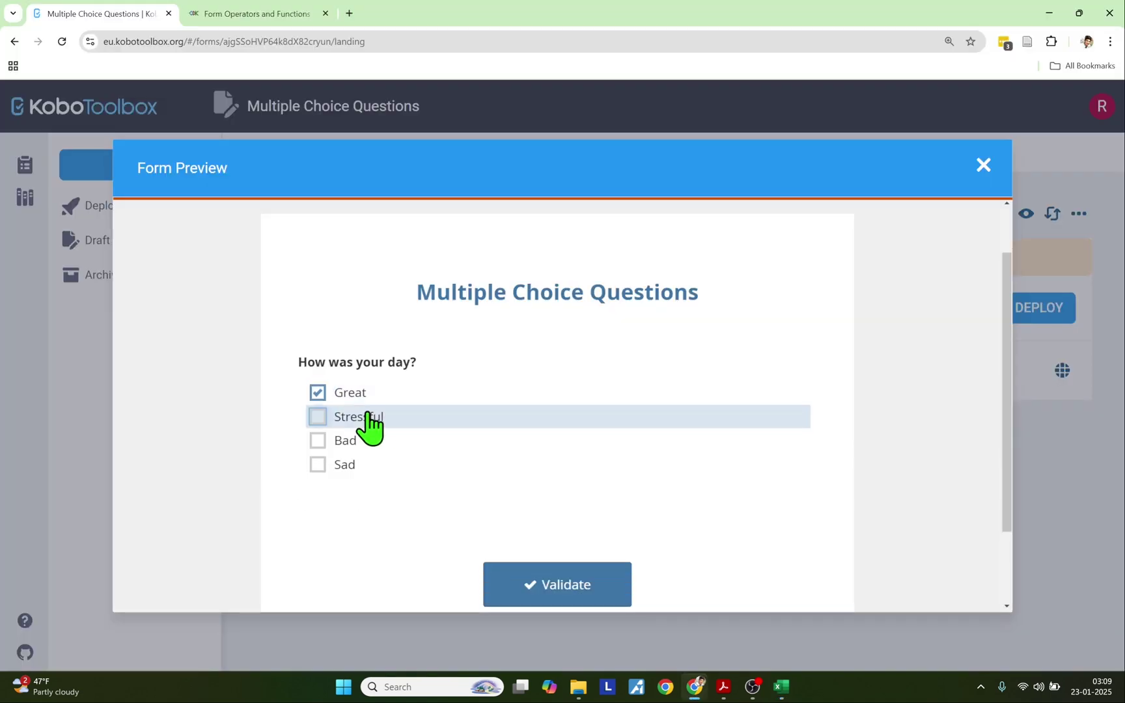
{"action": "left_click", "coordinate": [365, 415]}
{"action": "left_click", "coordinate": [350, 398]}
{"action": "left_click", "coordinate": [351, 395]}
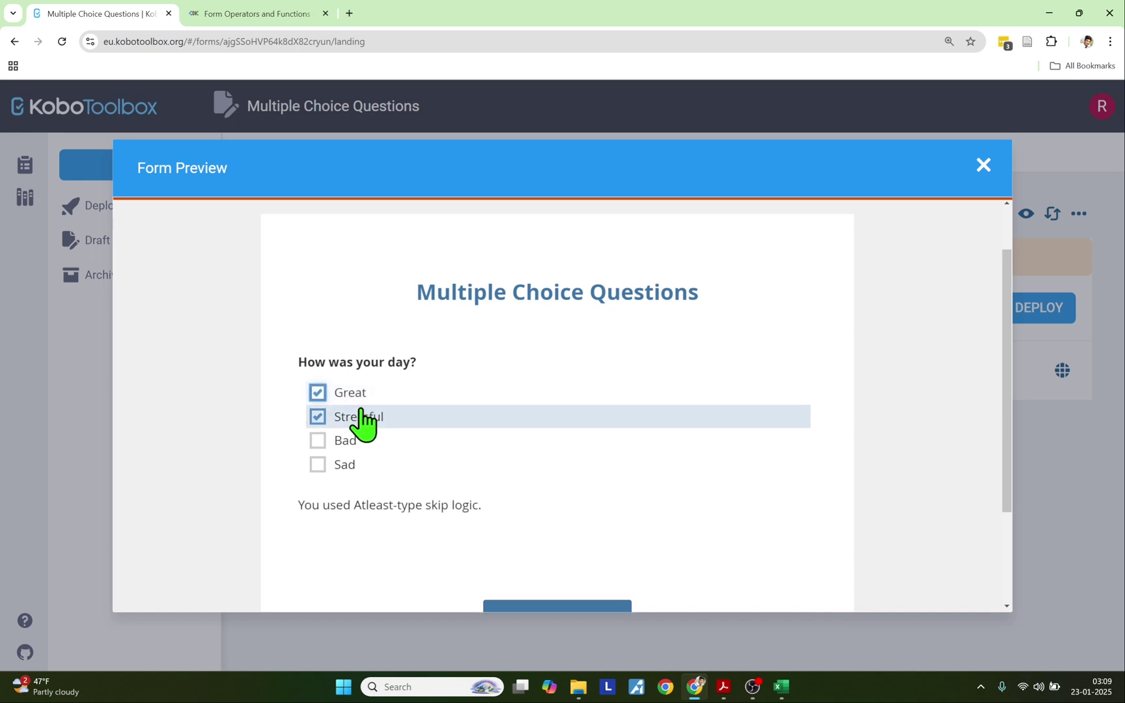
Switch to Excel and clear the two note entries in rows 3 and 4 of the survey sheet
{"action": "key", "text": "alt+Tab"}
{"action": "left_click_drag", "start_coordinate": [147, 222], "coordinate": [576, 268]}
{"action": "key", "text": "Delete"}
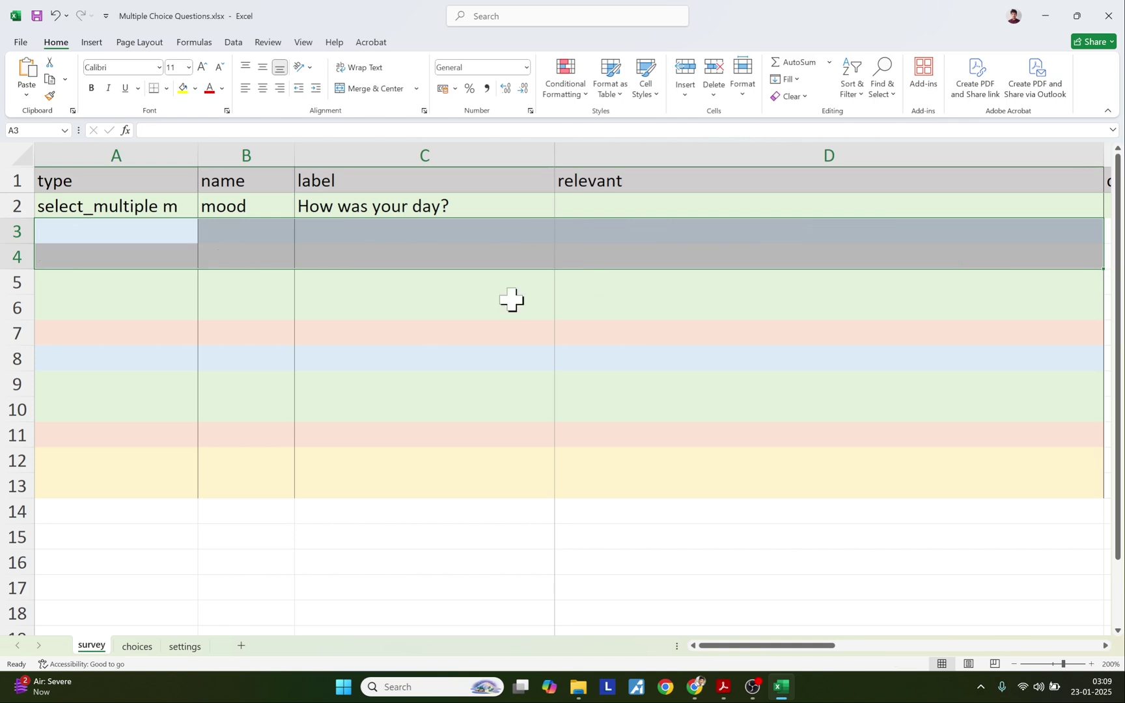
{"action": "left_click", "coordinate": [495, 304]}
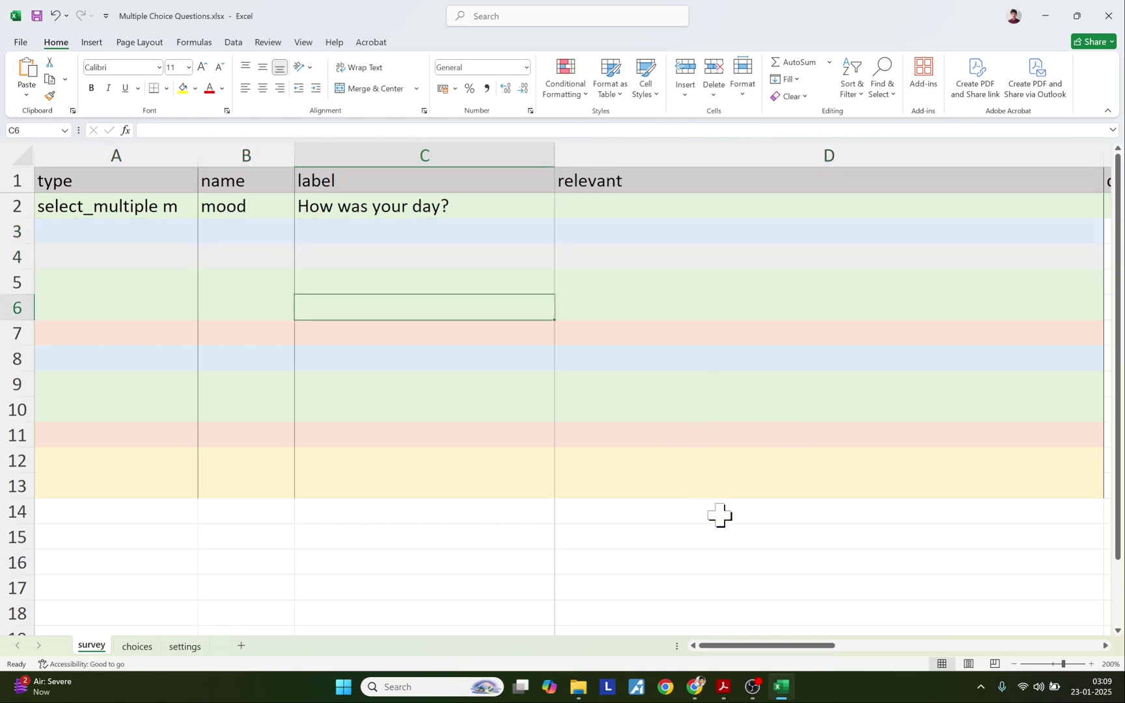
Switch to XLS Form Tutorial.pdf and examine flowchart 18's mood question, its Great and Stressful branches, and their conditions
{"action": "left_click", "coordinate": [722, 687]}
{"action": "scroll", "coordinate": [431, 131], "scroll_direction": "down", "scroll_amount": 3}
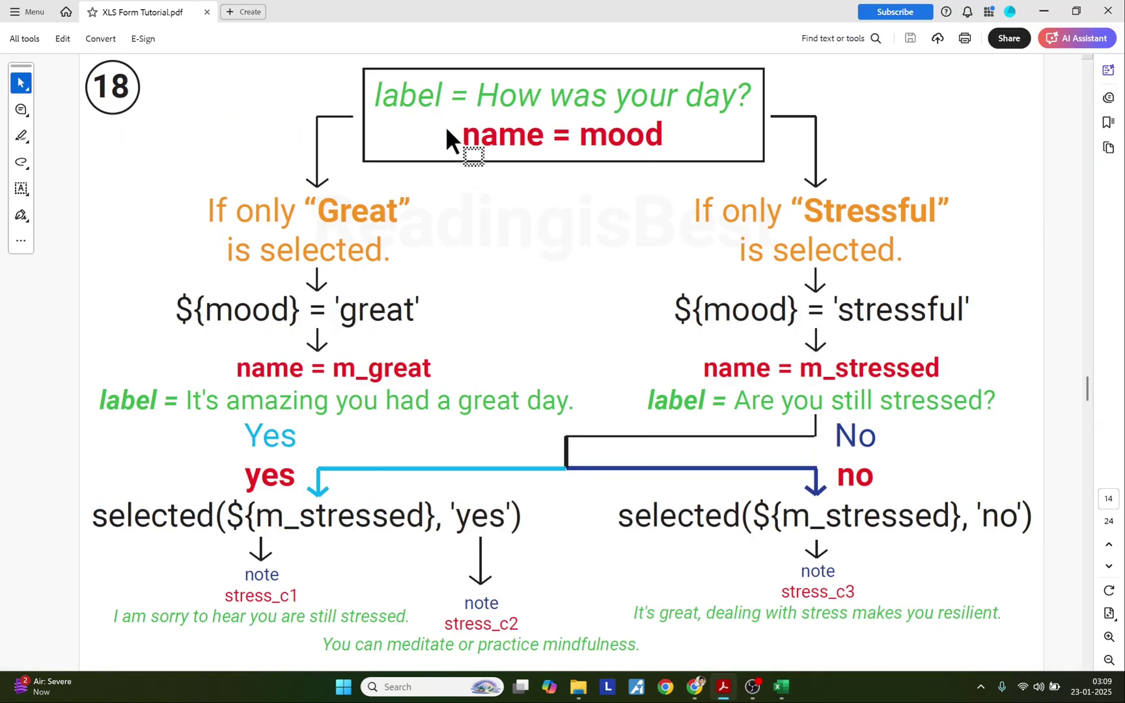
{"action": "left_click_drag", "start_coordinate": [478, 98], "coordinate": [752, 98]}
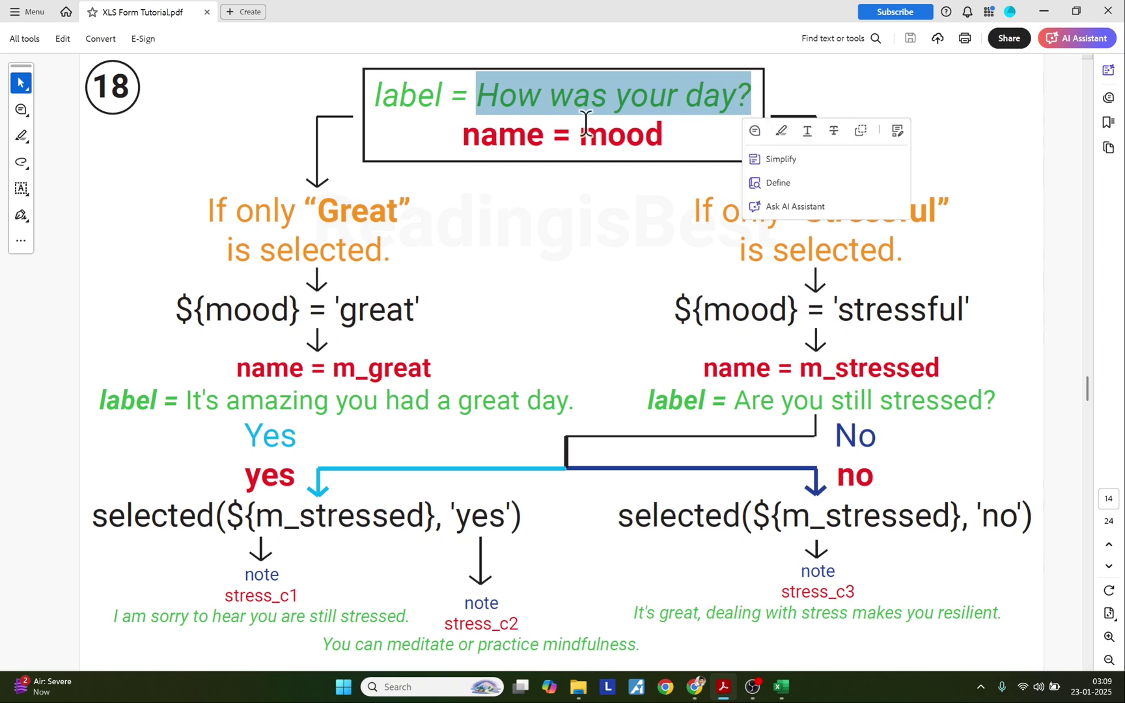
{"action": "left_click_drag", "start_coordinate": [206, 216], "coordinate": [770, 217]}
{"action": "left_click", "coordinate": [844, 218]}
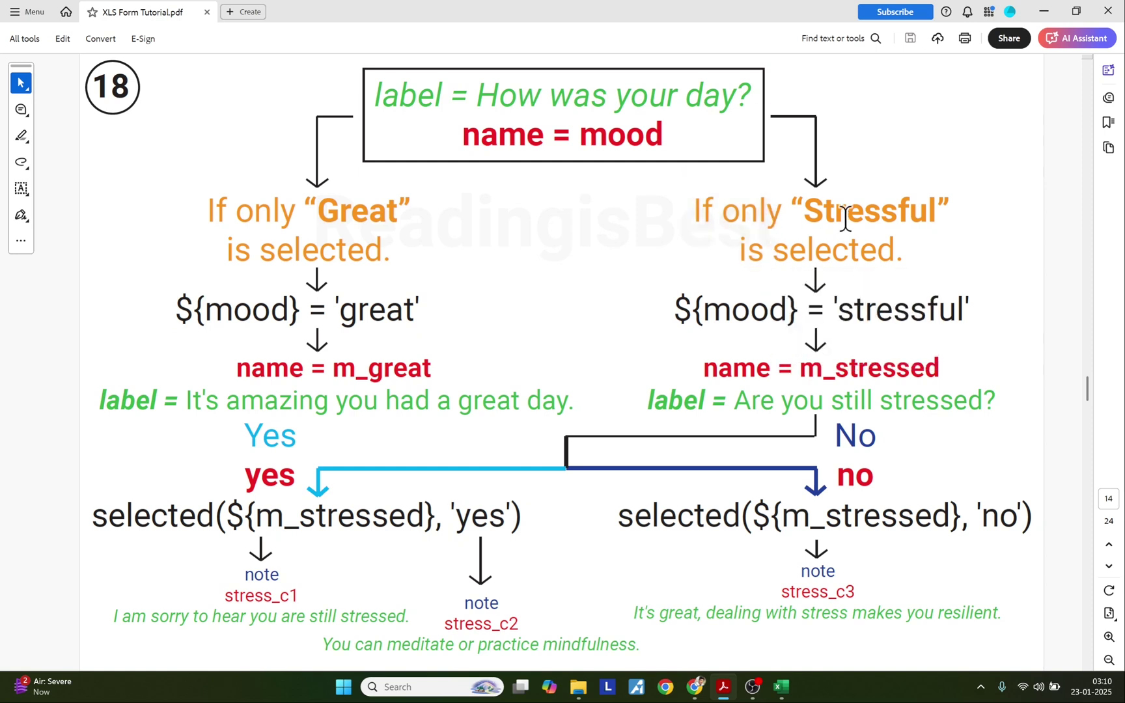
{"action": "left_click_drag", "start_coordinate": [185, 310], "coordinate": [427, 312]}
{"action": "left_click", "coordinate": [662, 316]}
{"action": "left_click_drag", "start_coordinate": [665, 311], "coordinate": [843, 311]}
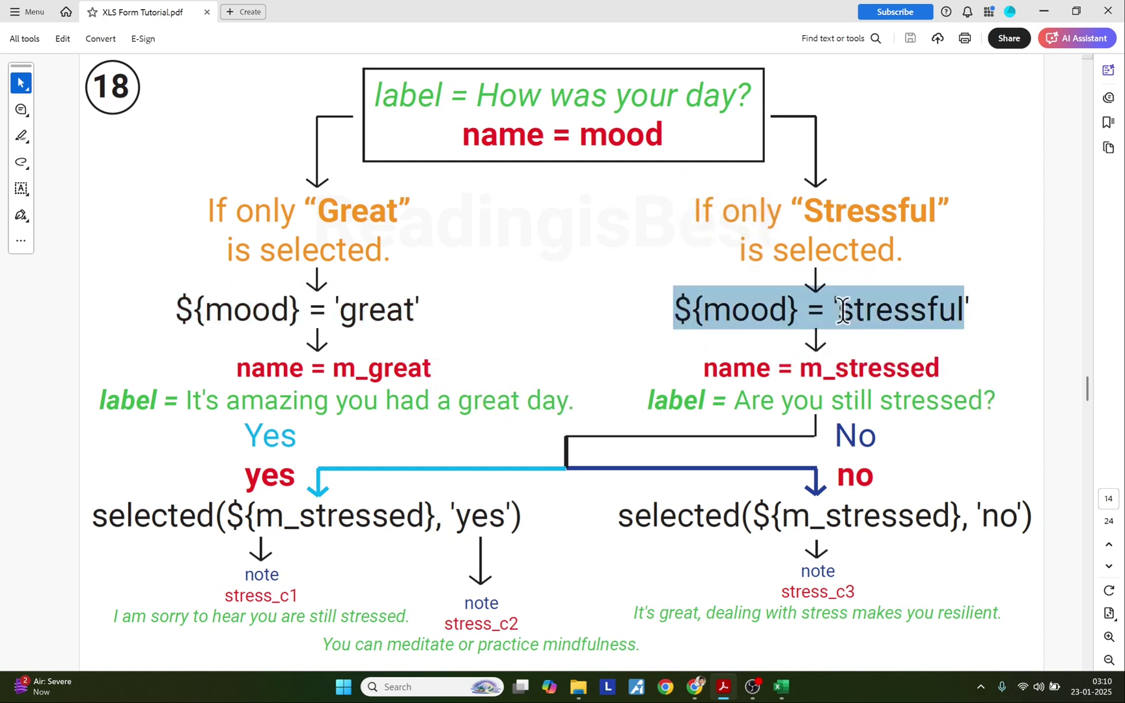
{"action": "left_click_drag", "start_coordinate": [969, 311], "coordinate": [972, 311]}
{"action": "left_click", "coordinate": [909, 324]}
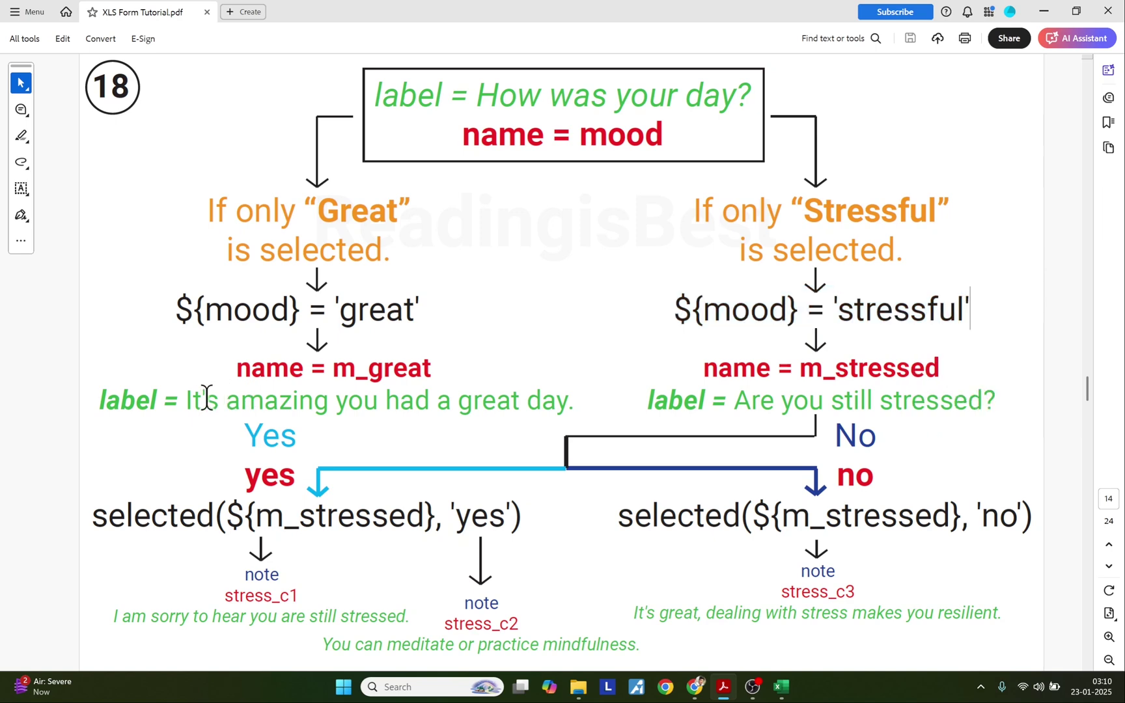
Copy the label "It's amazing you had a great day." from the PDF into C3 of the Excel survey sheet
{"action": "left_click_drag", "start_coordinate": [188, 406], "coordinate": [576, 402]}
{"action": "key", "text": "ctrl+c"}
{"action": "key", "text": "alt+Tab"}
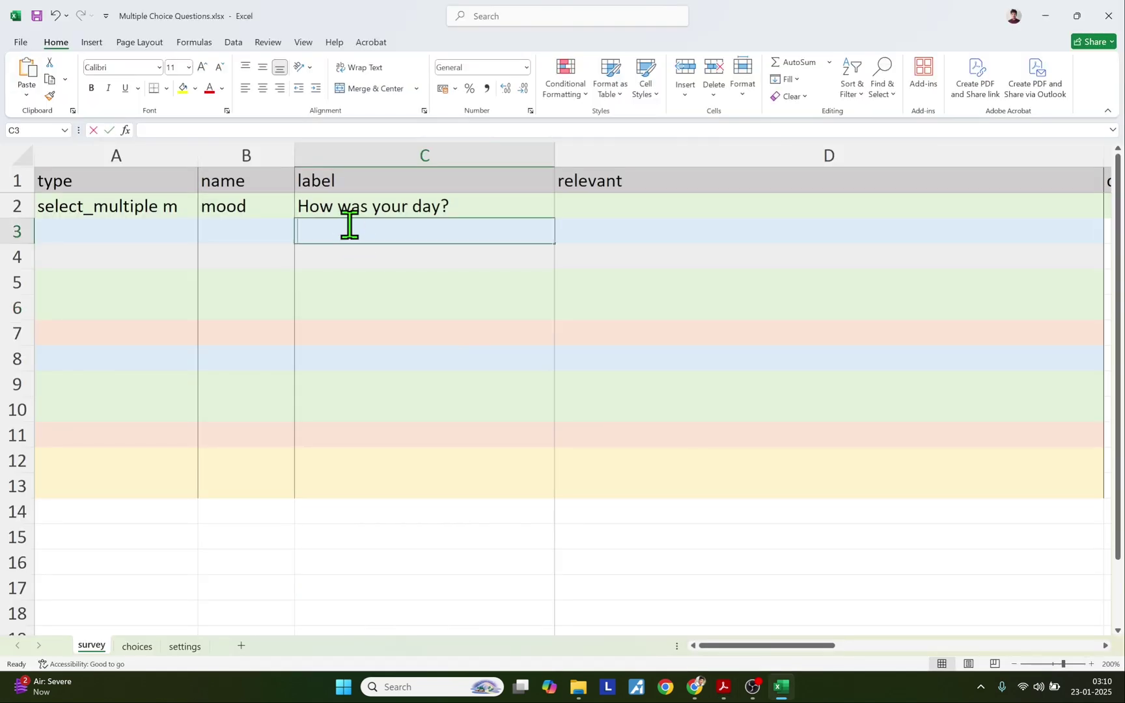
{"action": "key", "text": "ctrl+v"}
Copy the name m_great from the PDF into B3 of the survey sheet and set A3's type to note
{"action": "key", "text": "alt+Tab"}
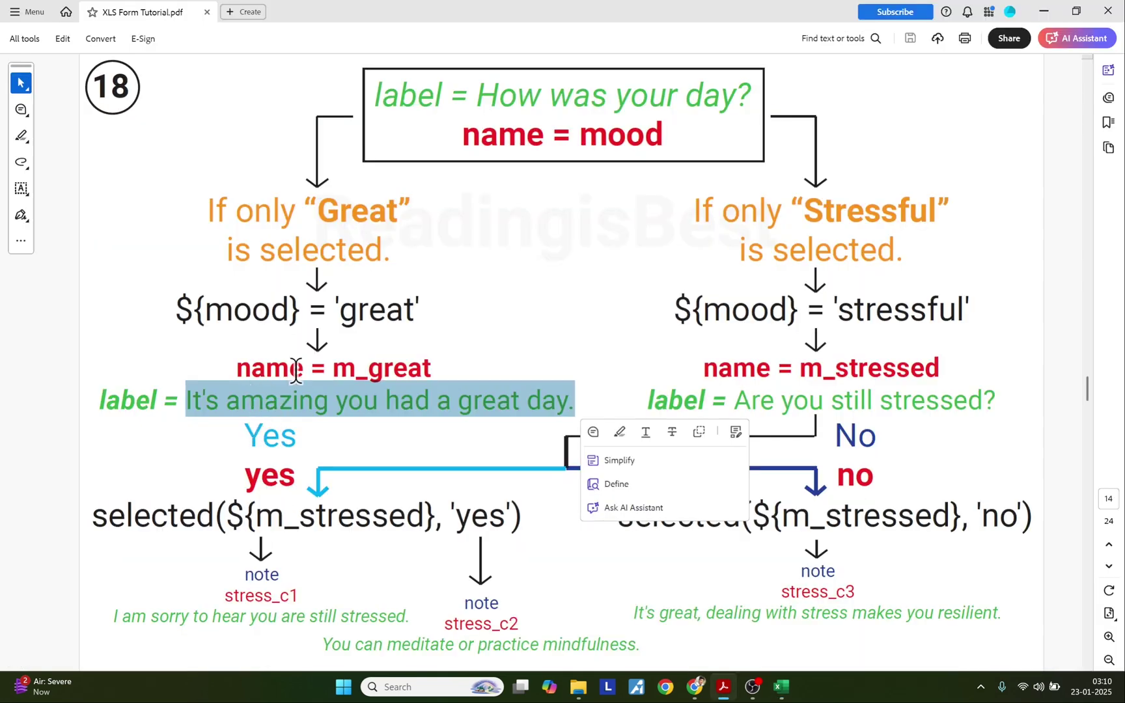
{"action": "left_click_drag", "start_coordinate": [339, 365], "coordinate": [442, 368]}
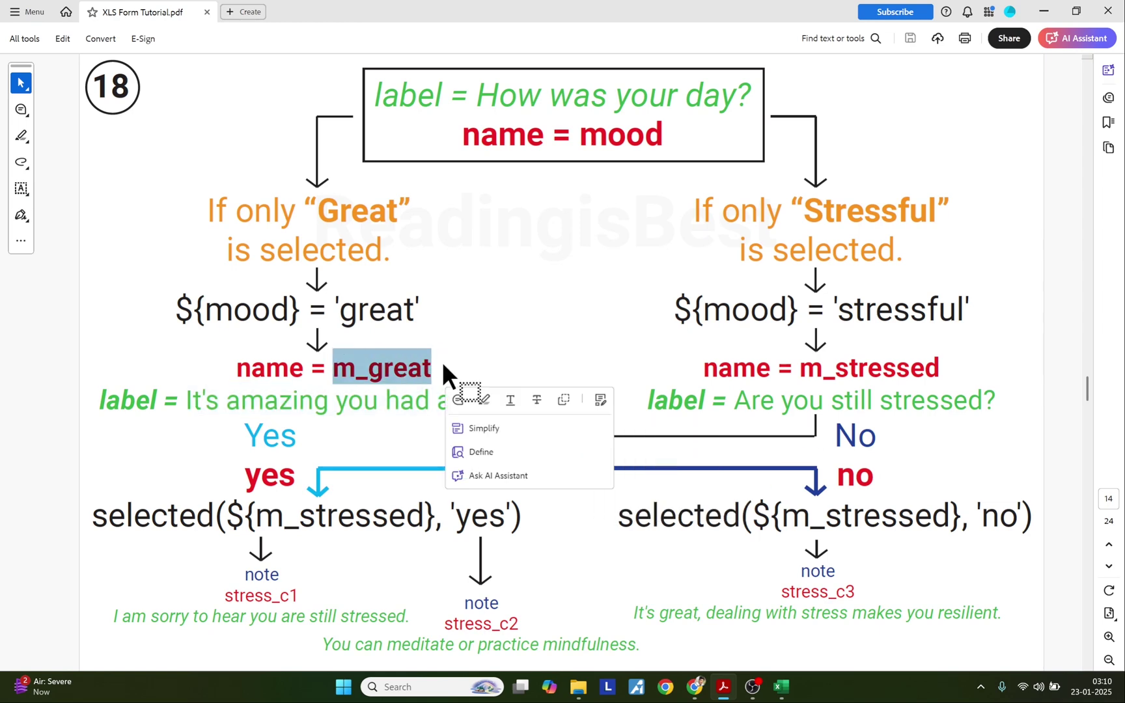
{"action": "key", "text": "alt+Tab"}
{"action": "key", "text": "alt+Tab"}
{"action": "key", "text": "alt+Tab"}
{"action": "left_click", "coordinate": [166, 236]}
{"action": "type", "text": "note"}
{"action": "key", "text": "Return"}
Copy ${mood} = 'great' from the PDF into D3 as the relevant condition and check its mood reference against B2
{"action": "key", "text": "alt+Tab"}
{"action": "left_click_drag", "start_coordinate": [171, 309], "coordinate": [400, 317]}
{"action": "key", "text": "ctrl+c"}
{"action": "key", "text": "alt+Tab"}
{"action": "left_click", "coordinate": [586, 231]}
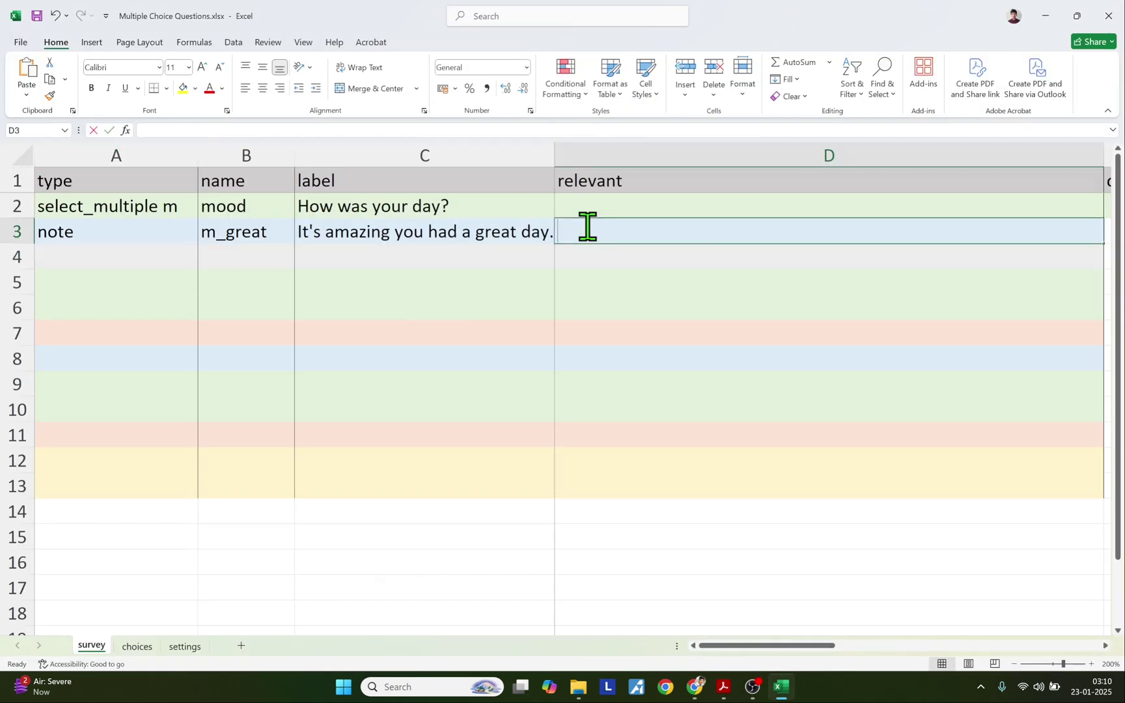
{"action": "key", "text": "ctrl+v"}
{"action": "left_click", "coordinate": [591, 260]}
{"action": "left_click", "coordinate": [606, 234]}
{"action": "double_click", "coordinate": [586, 231]}
{"action": "left_click_drag", "start_coordinate": [574, 231], "coordinate": [612, 232]}
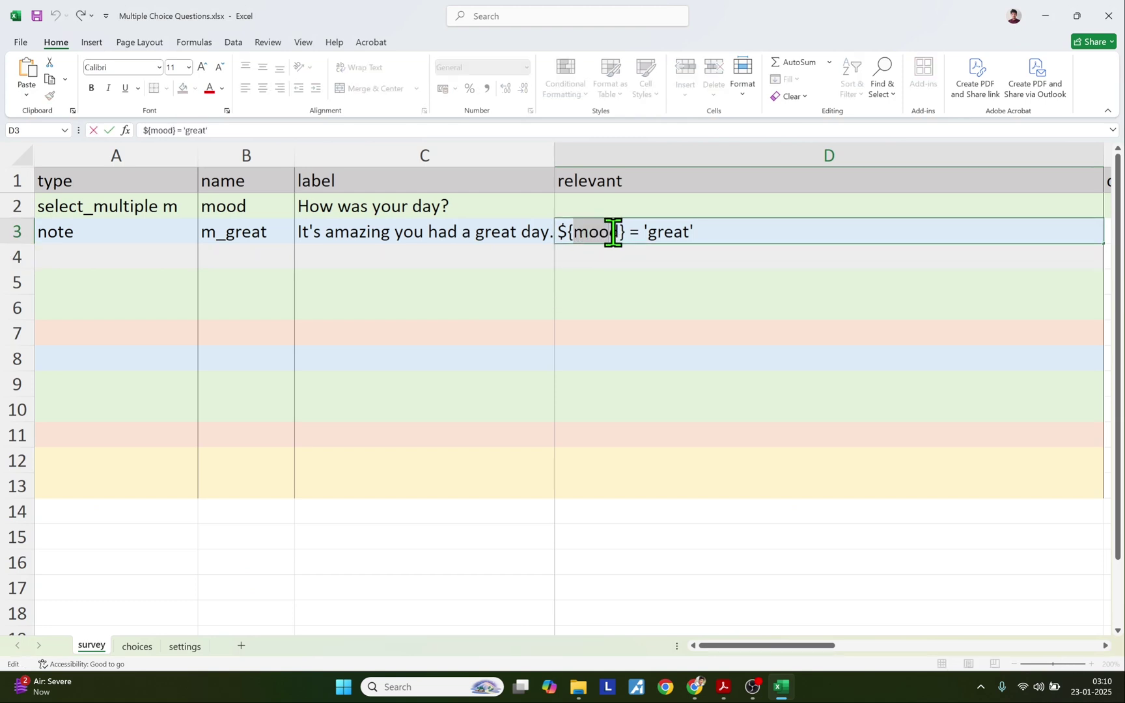
{"action": "left_click", "coordinate": [231, 205]}
{"action": "left_click", "coordinate": [375, 278]}
Copy the label "Are you still stressed?" from the PDF into C4 of the Excel survey sheet
{"action": "key", "text": "alt+Tab"}
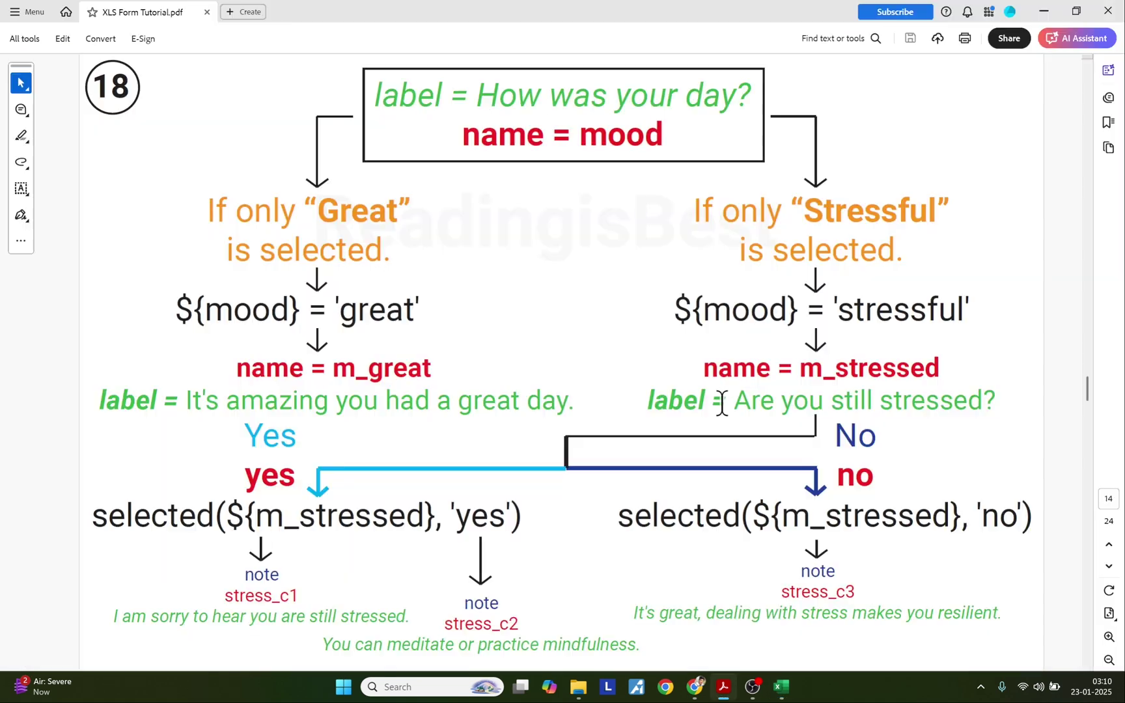
{"action": "left_click_drag", "start_coordinate": [736, 405], "coordinate": [983, 404]}
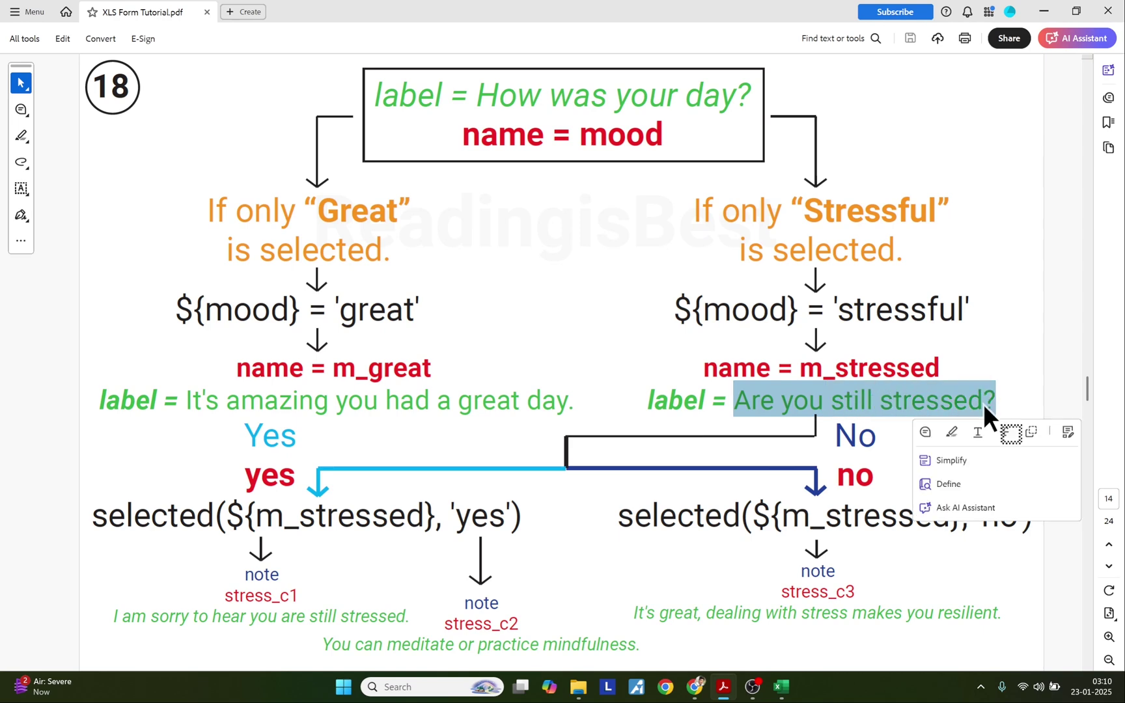
{"action": "key", "text": "alt+Tab"}
{"action": "left_click", "coordinate": [324, 256]}
{"action": "double_click", "coordinate": [324, 256]}
{"action": "key", "text": "ctrl+v"}
Copy the question name m_stressed from the PDF into B4 of the Excel survey sheet
{"action": "key", "text": "alt+Tab"}
{"action": "left_click_drag", "start_coordinate": [800, 368], "coordinate": [949, 369]}
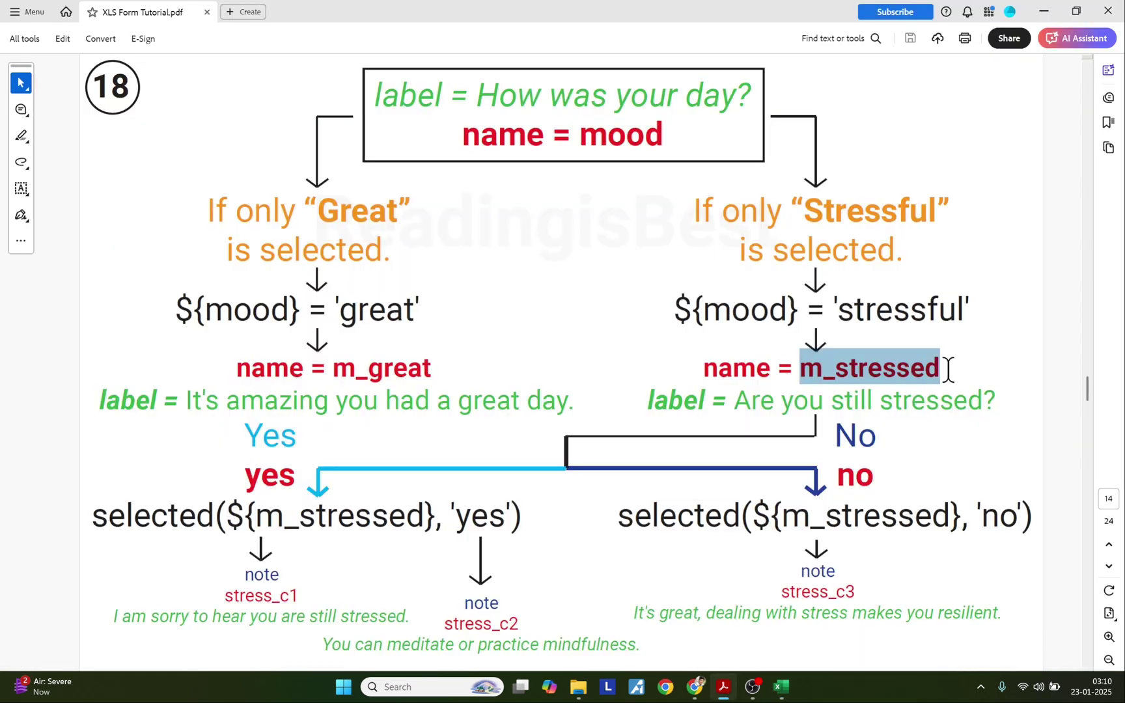
{"action": "key", "text": "alt+Tab"}
{"action": "left_click", "coordinate": [277, 249]}
{"action": "key", "text": "ctrl+v"}
{"action": "left_click", "coordinate": [334, 364]}
Enter select_one as the question type in A4 of the survey sheet
{"action": "key", "text": "alt+Tab"}
{"action": "key", "text": "alt+Tab"}
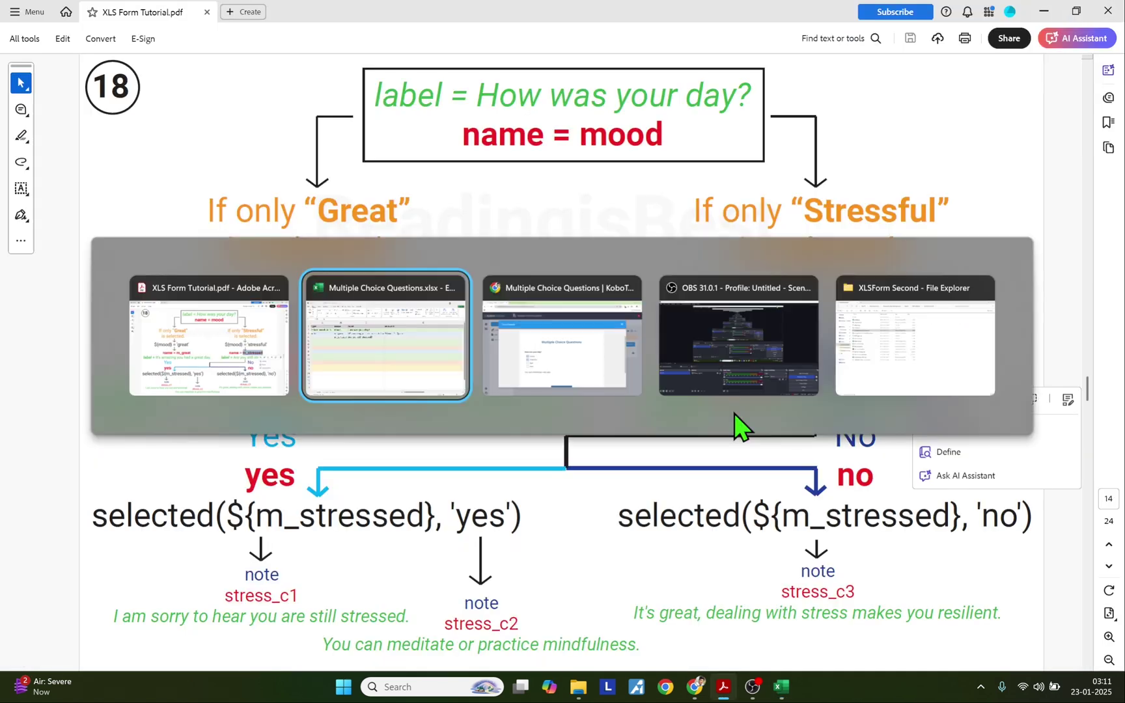
{"action": "left_click", "coordinate": [80, 258]}
{"action": "type", "text": "s"}
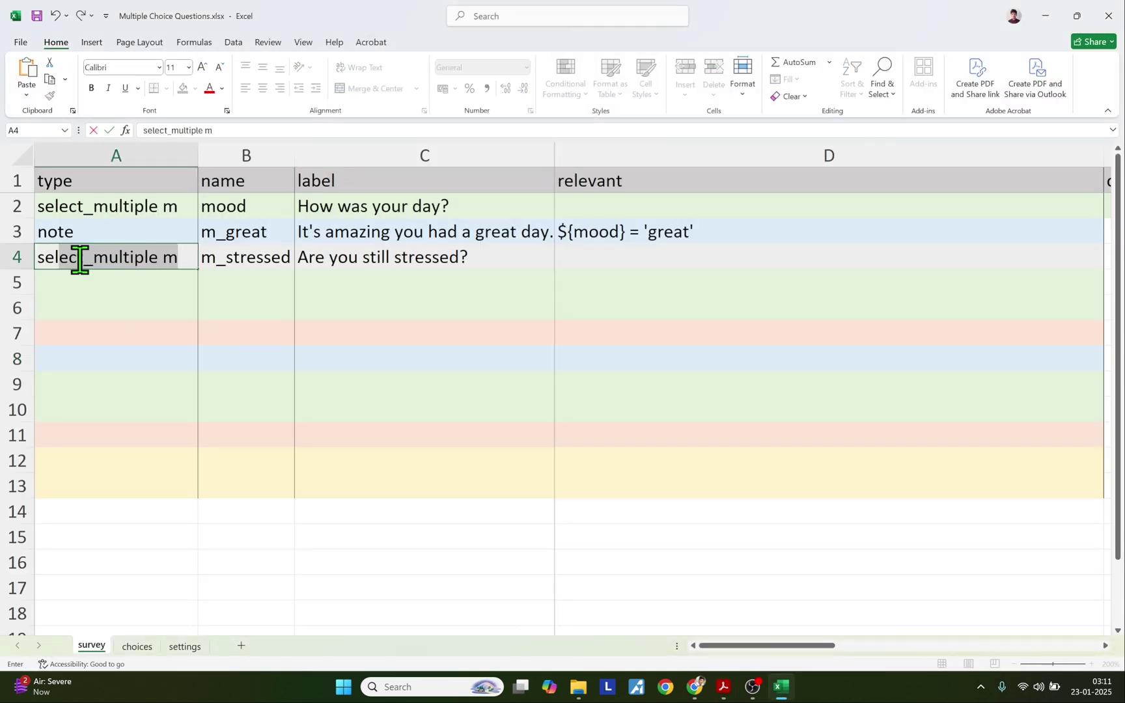
{"action": "type", "text": "elect_one"}
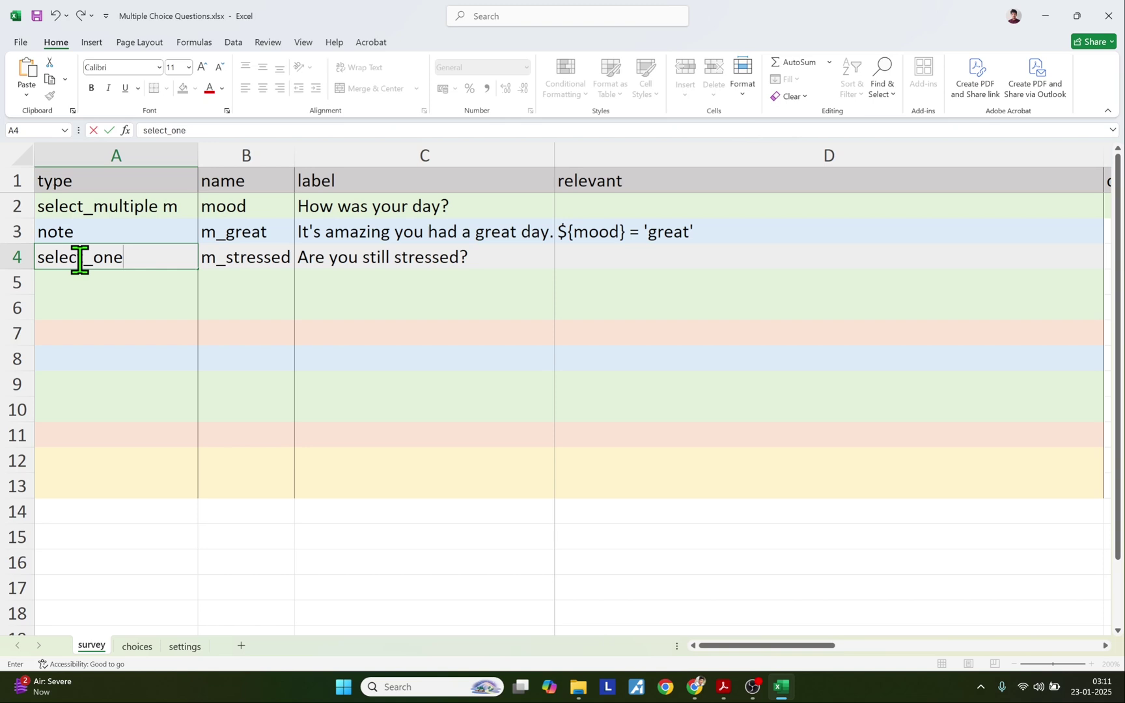
Append the list name y_n to A4's select_one type, checking it against the Yes and No entries in the choices sheet
{"action": "left_click", "coordinate": [137, 645]}
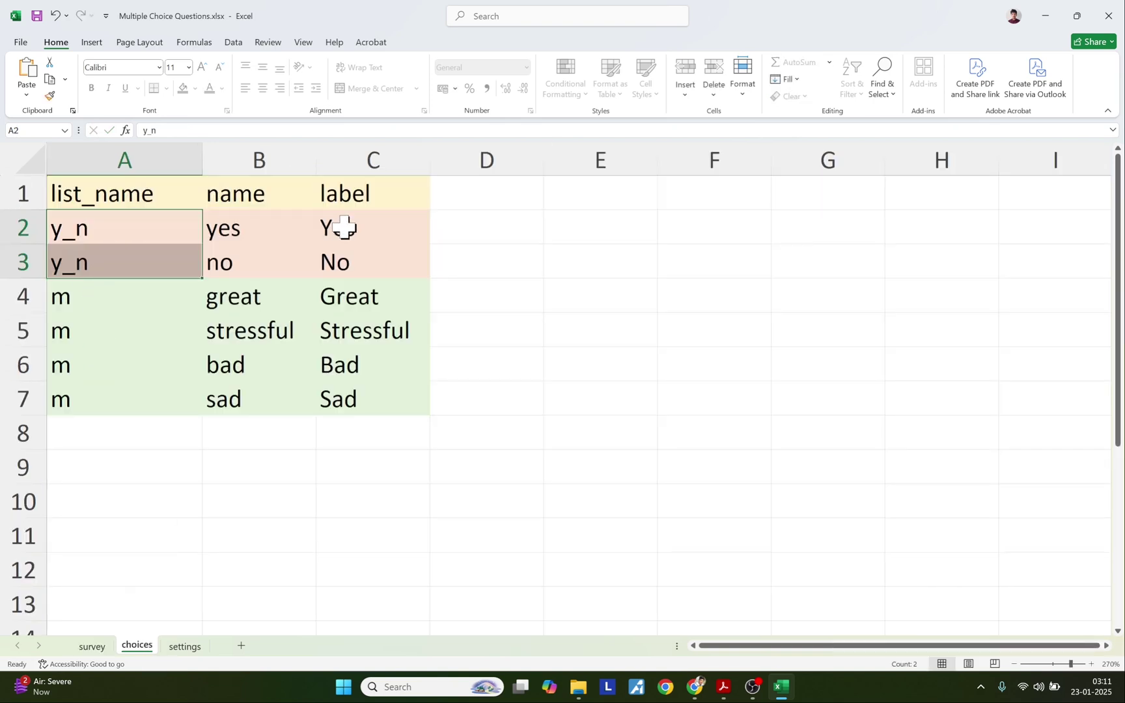
{"action": "left_click_drag", "start_coordinate": [343, 226], "coordinate": [339, 254]}
{"action": "left_click_drag", "start_coordinate": [110, 228], "coordinate": [121, 266]}
{"action": "left_click", "coordinate": [91, 647]}
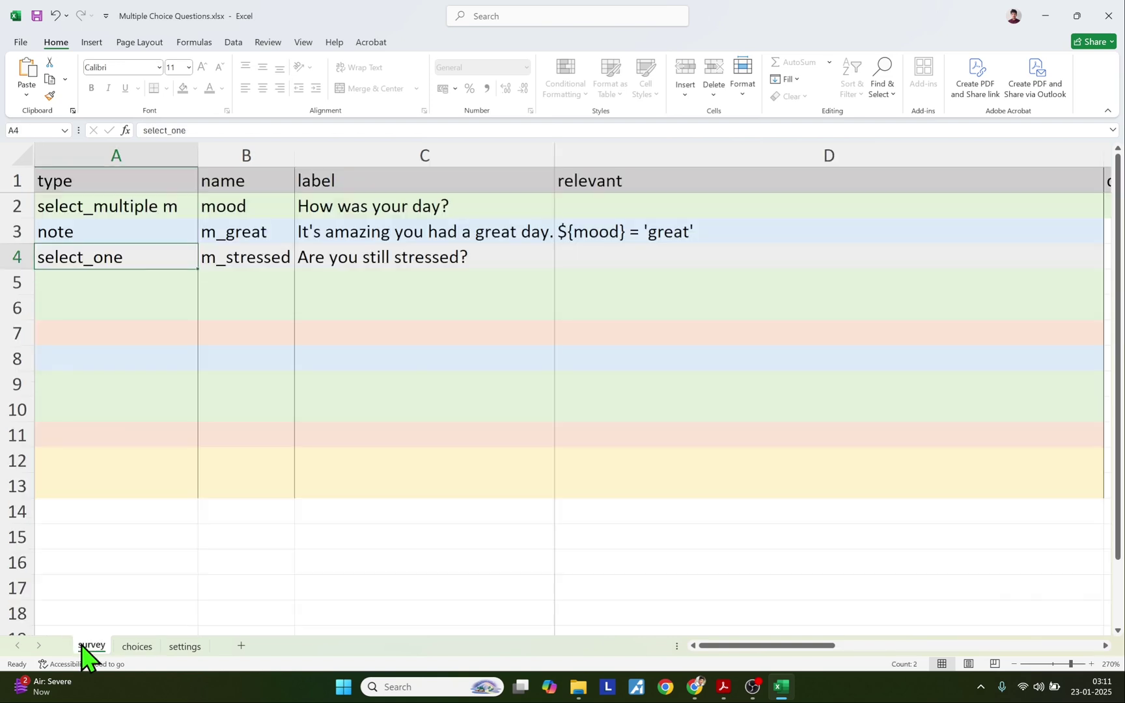
{"action": "double_click", "coordinate": [143, 255]}
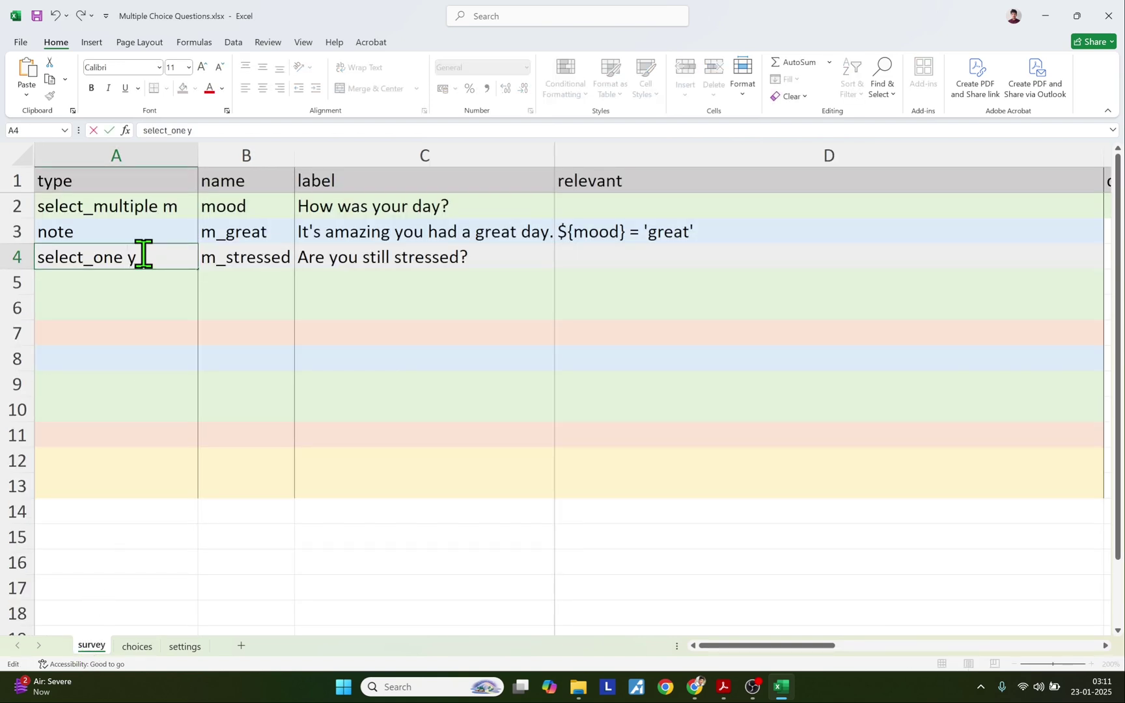
{"action": "left_click_drag", "start_coordinate": [130, 259], "coordinate": [155, 258]}
{"action": "left_click", "coordinate": [137, 646]}
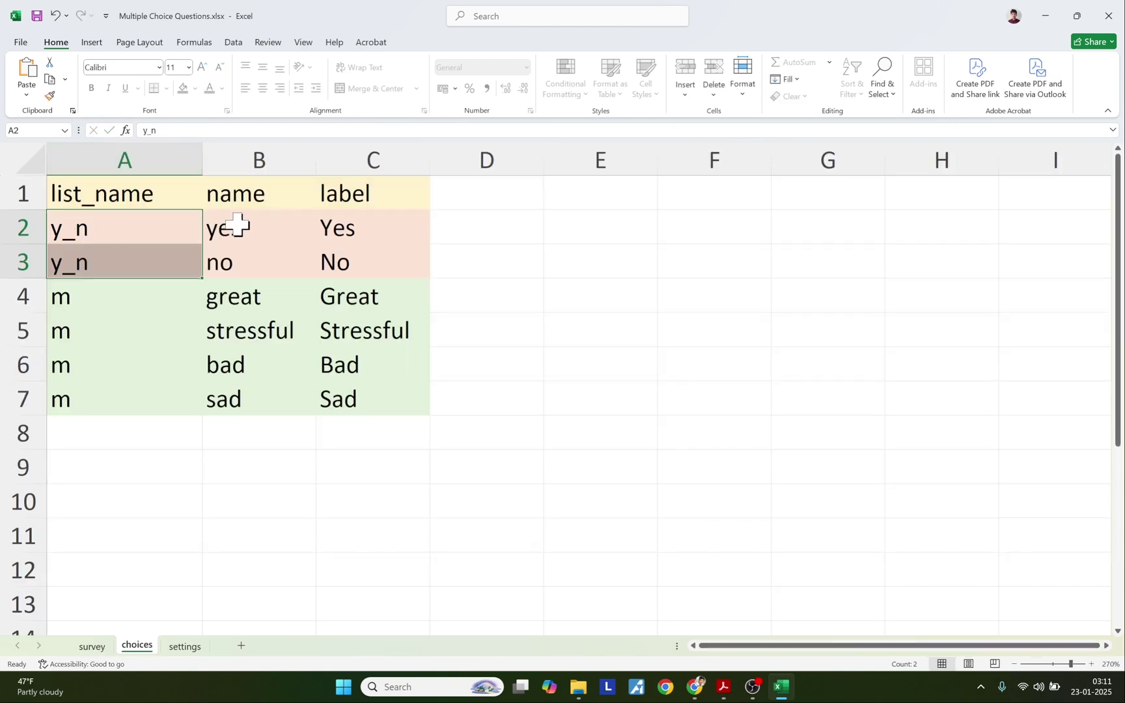
{"action": "left_click_drag", "start_coordinate": [138, 221], "coordinate": [148, 236]}
Copy the condition ${mood} = 'stressful' from the PDF into D4 as the m_stressed question's relevant expression
{"action": "key", "text": "alt+Tab"}
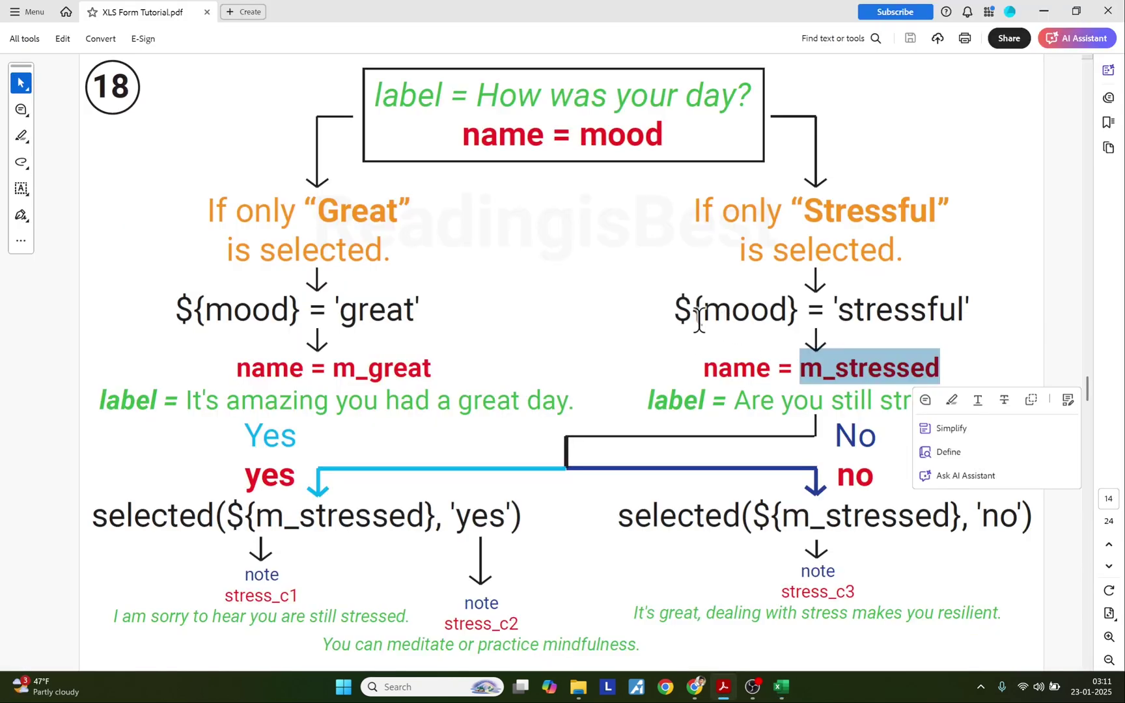
{"action": "left_click_drag", "start_coordinate": [675, 309], "coordinate": [963, 308]}
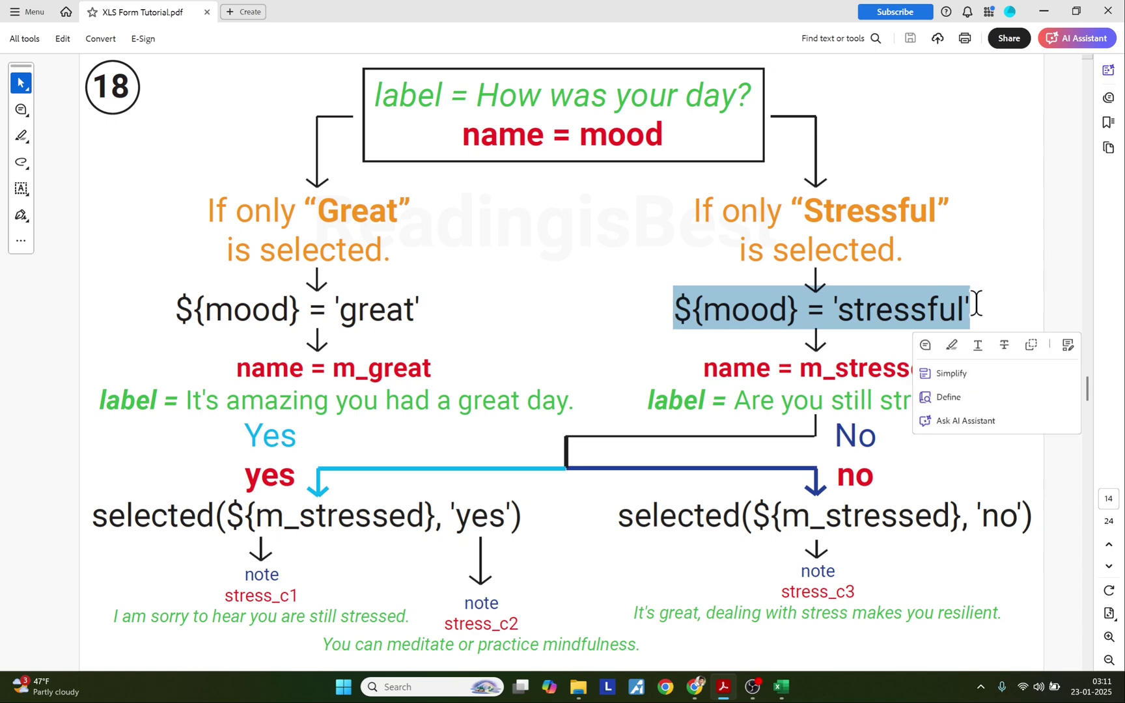
{"action": "key", "text": "ctrl+c"}
{"action": "key", "text": "alt+Tab"}
{"action": "key", "text": "ctrl+v"}
{"action": "left_click", "coordinate": [577, 339]}
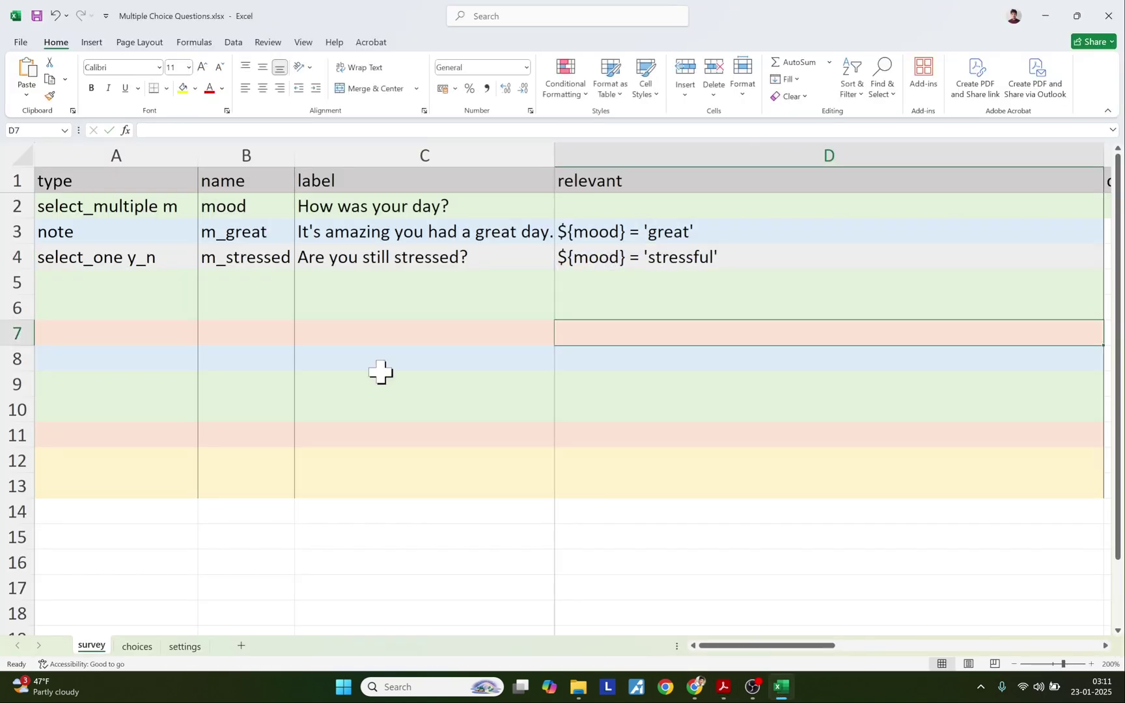
Switch to KoboToolbox, close the form preview, and replace the form with the updated Multiple Choice Questions.xlsx
{"action": "left_click", "coordinate": [696, 687]}
{"action": "left_click", "coordinate": [983, 165]}
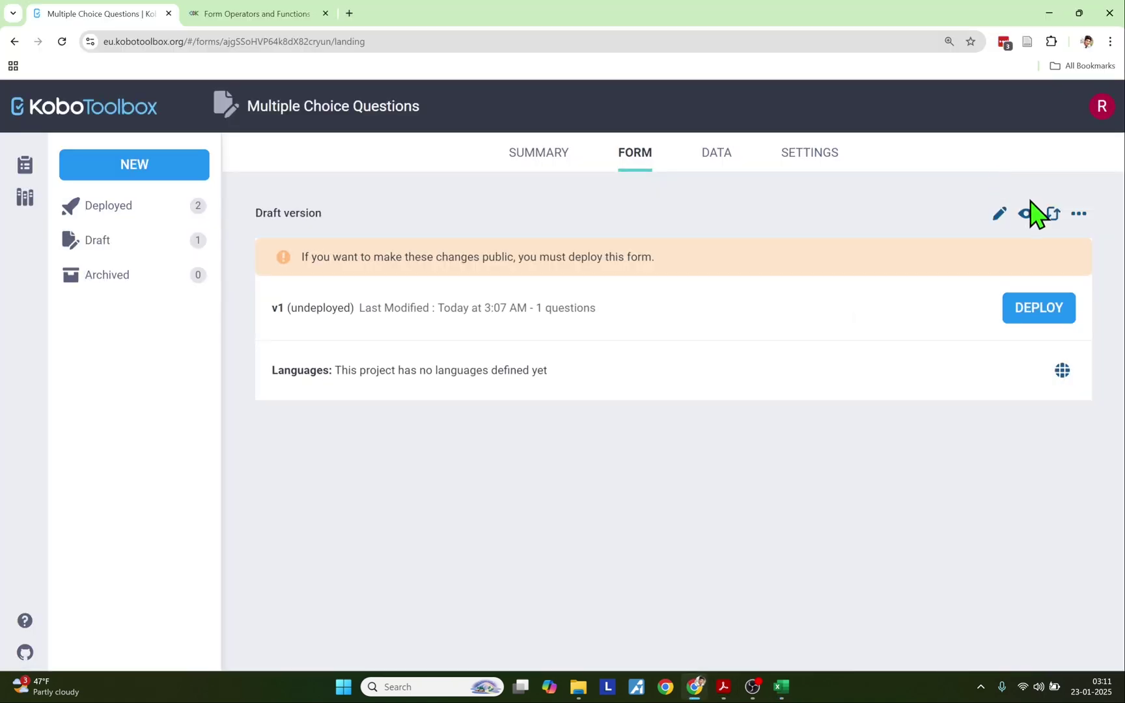
{"action": "left_click", "coordinate": [1052, 214]}
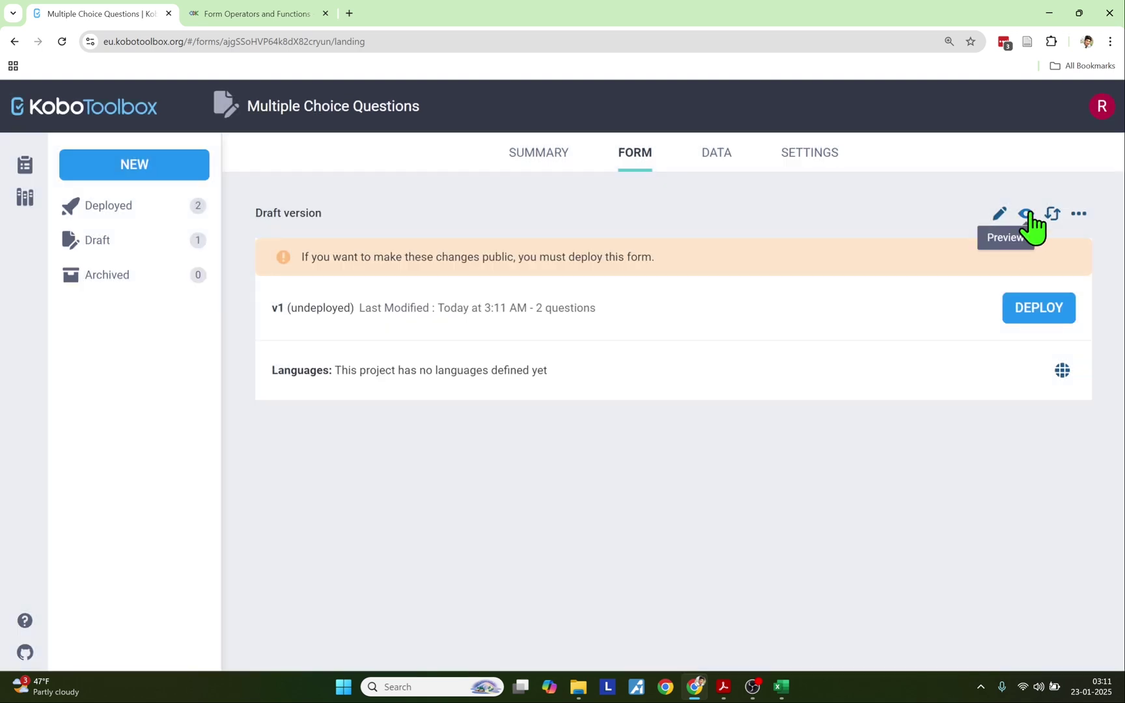
Open the form preview, switch to Excel, and review the mood reference and 'great' value in D3's relevant condition
{"action": "left_click", "coordinate": [1027, 214]}
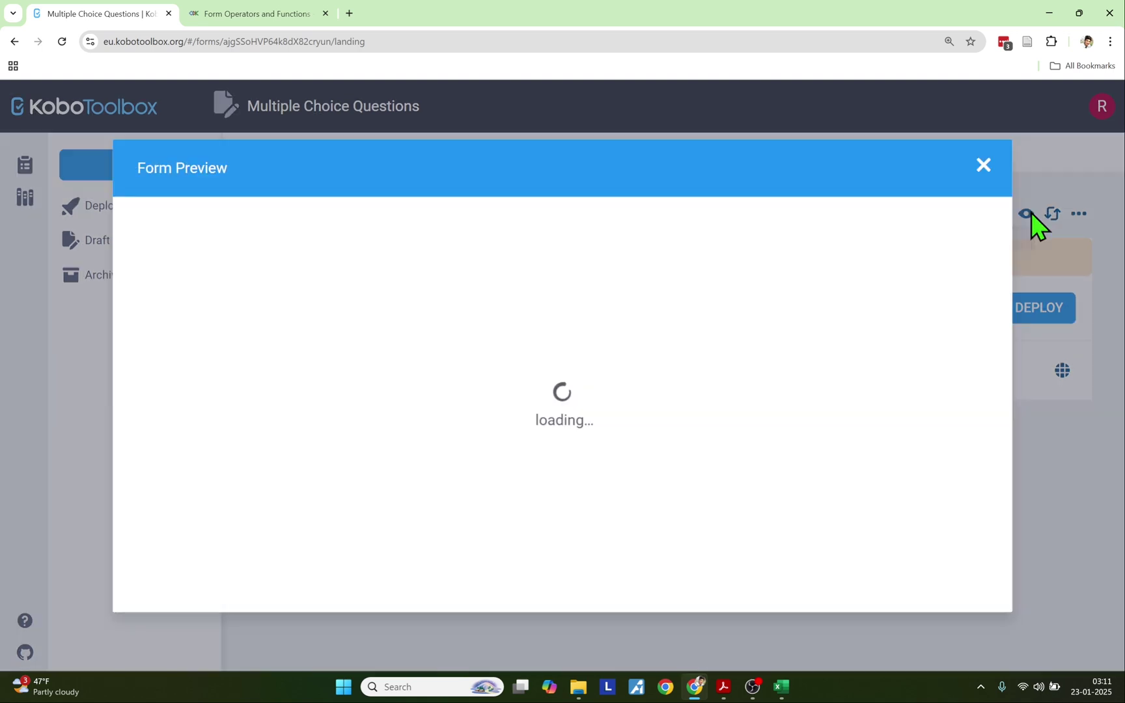
{"action": "key", "text": "alt+Tab"}
{"action": "left_click", "coordinate": [639, 232]}
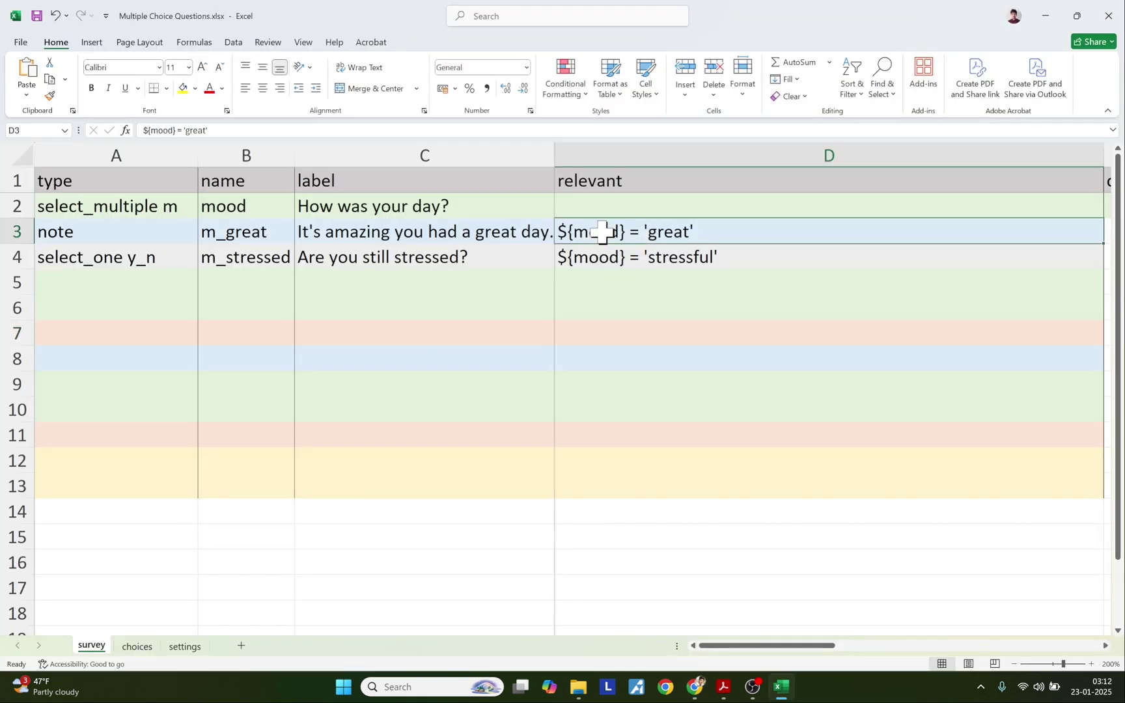
{"action": "double_click", "coordinate": [603, 232]}
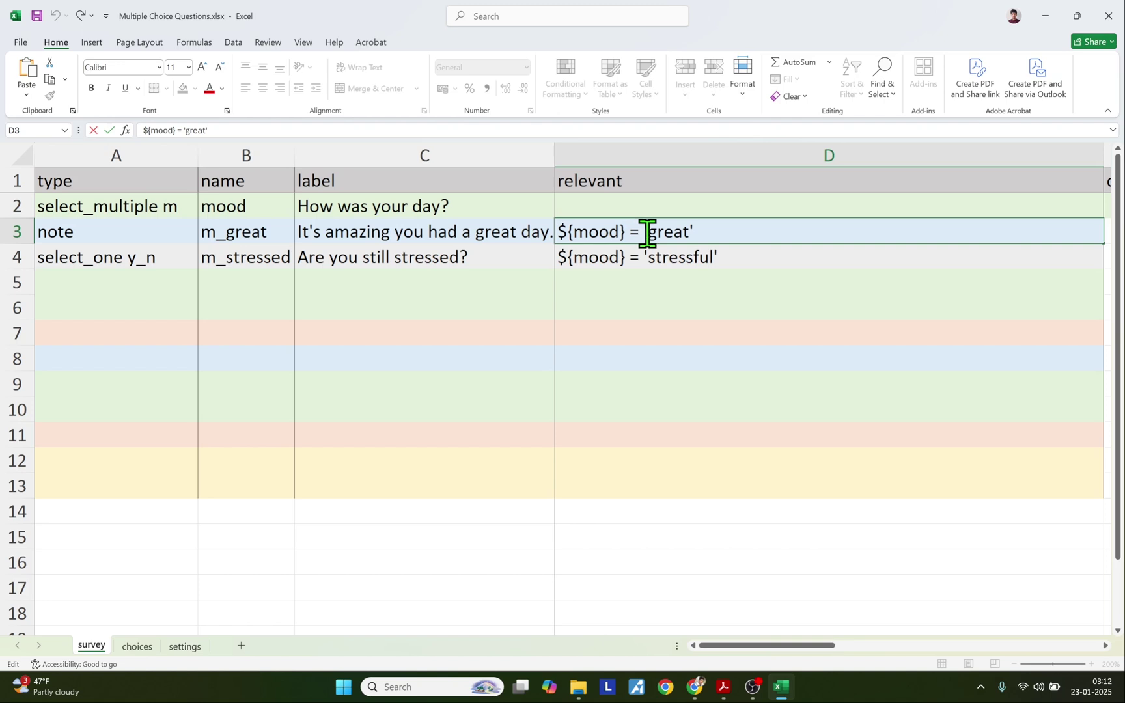
{"action": "left_click_drag", "start_coordinate": [648, 233], "coordinate": [686, 233]}
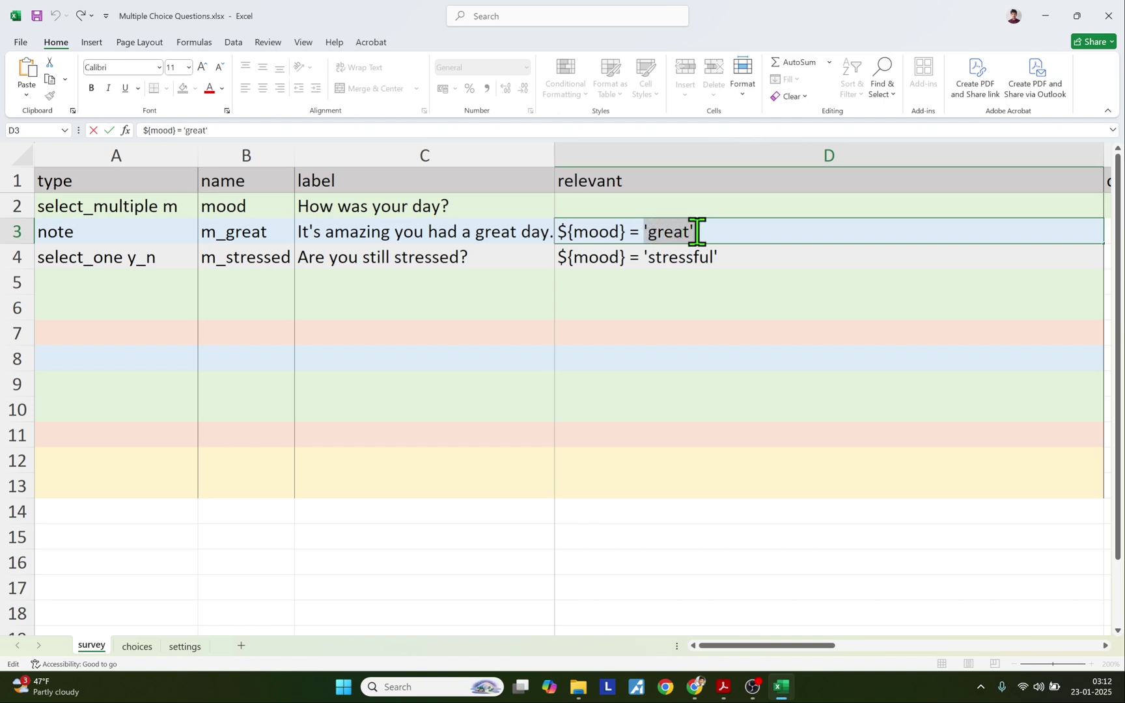
{"action": "left_click_drag", "start_coordinate": [576, 231], "coordinate": [614, 235]}
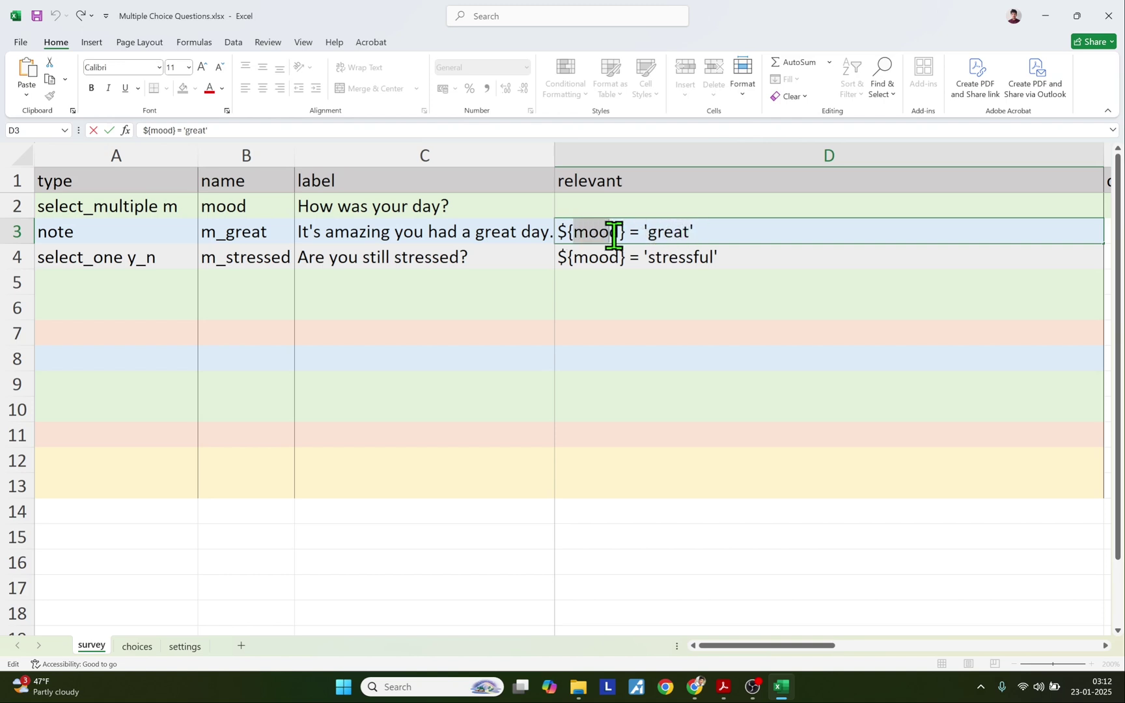
{"action": "left_click", "coordinate": [481, 233]}
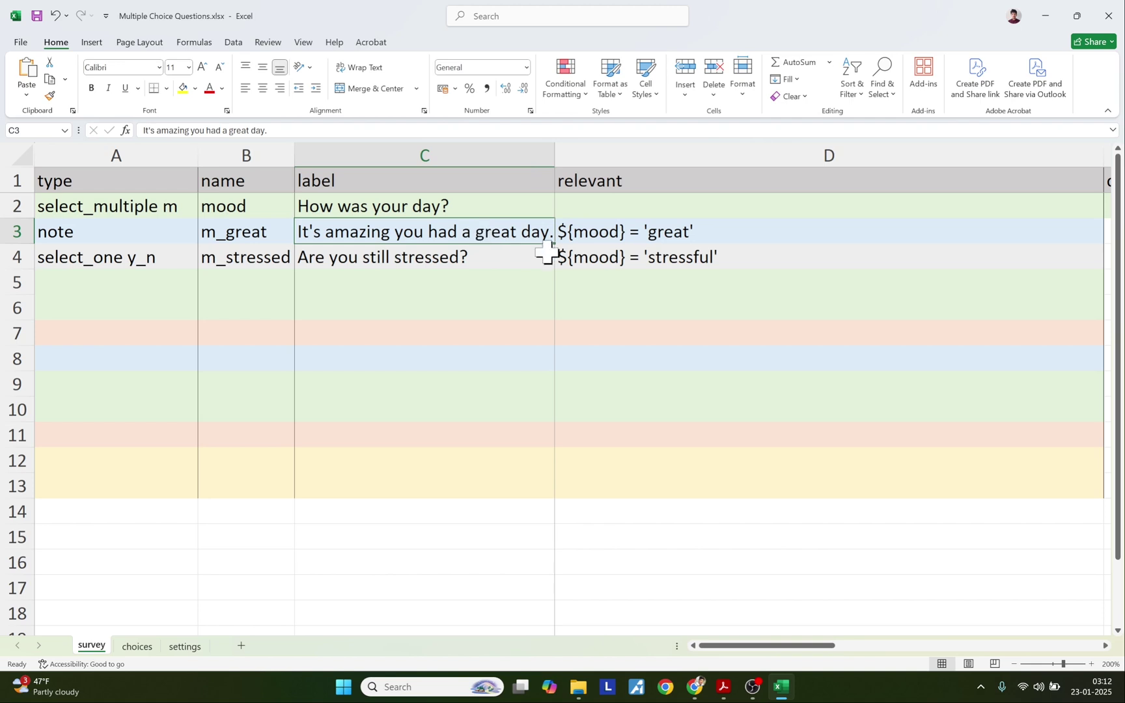
Review the 'stressful' value and mood reference in D4's relevant condition for the m_stressed question
{"action": "double_click", "coordinate": [588, 257]}
{"action": "left_click_drag", "start_coordinate": [645, 254], "coordinate": [720, 257]}
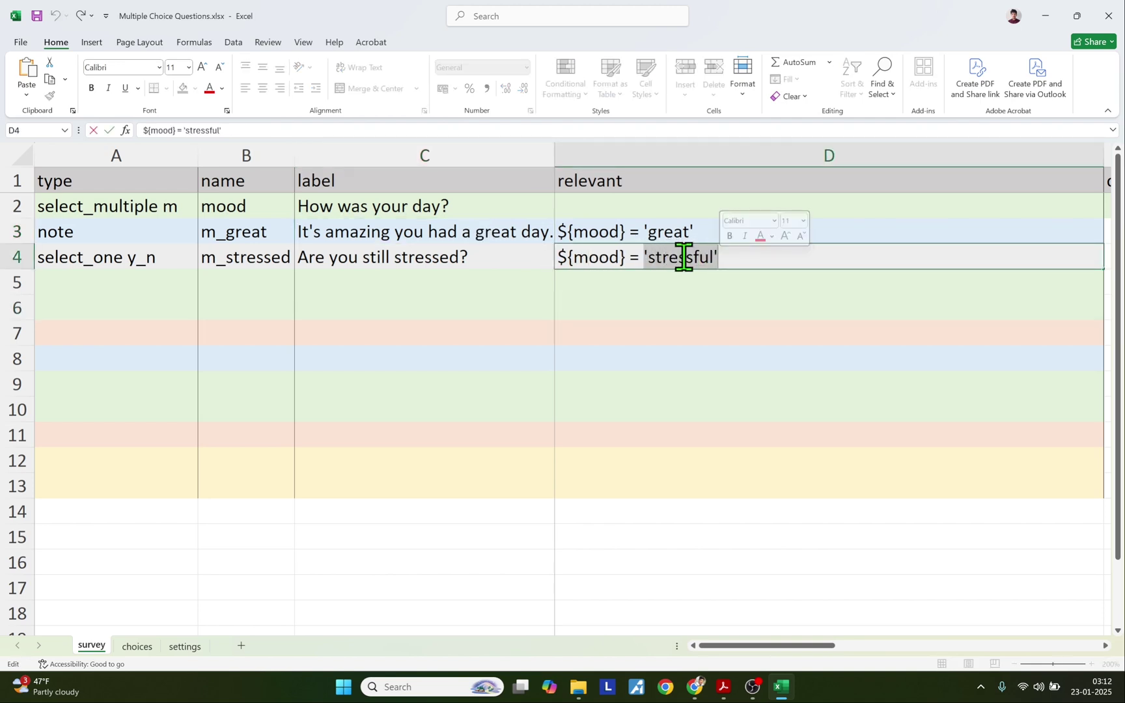
{"action": "left_click", "coordinate": [662, 258]}
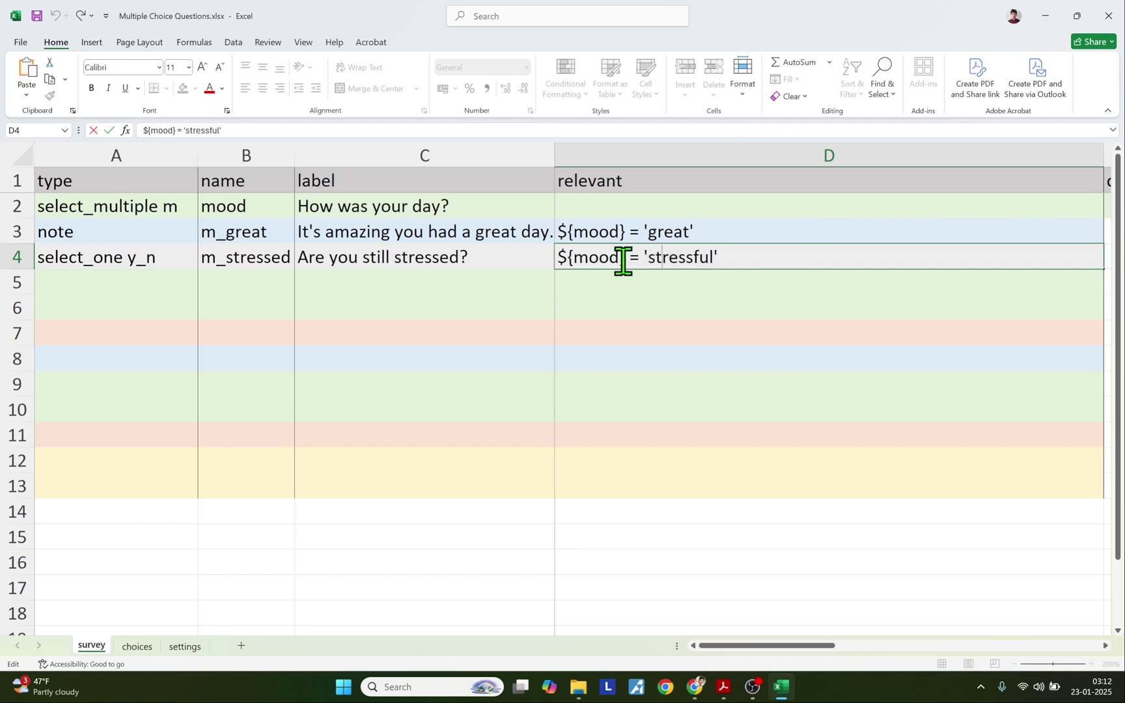
{"action": "left_click_drag", "start_coordinate": [574, 262], "coordinate": [612, 264]}
{"action": "left_click", "coordinate": [503, 259]}
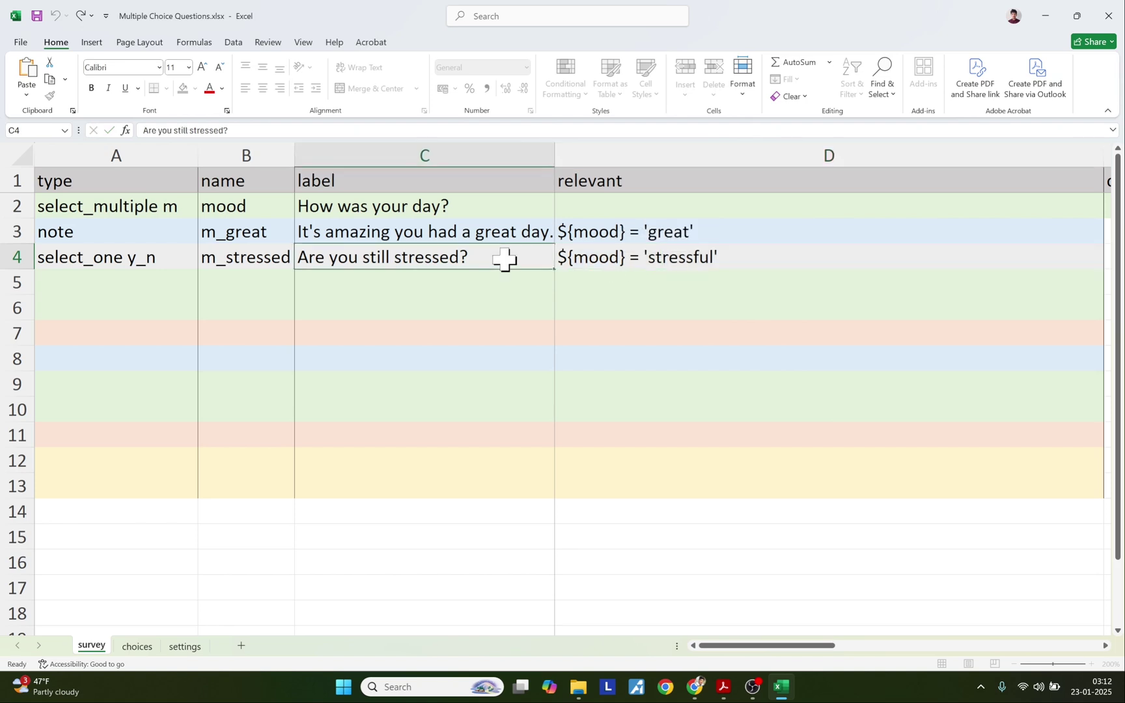
Select only Great in the KoboToolbox preview and compare the form's response with row 3 of the survey sheet
{"action": "key", "text": "alt+Tab"}
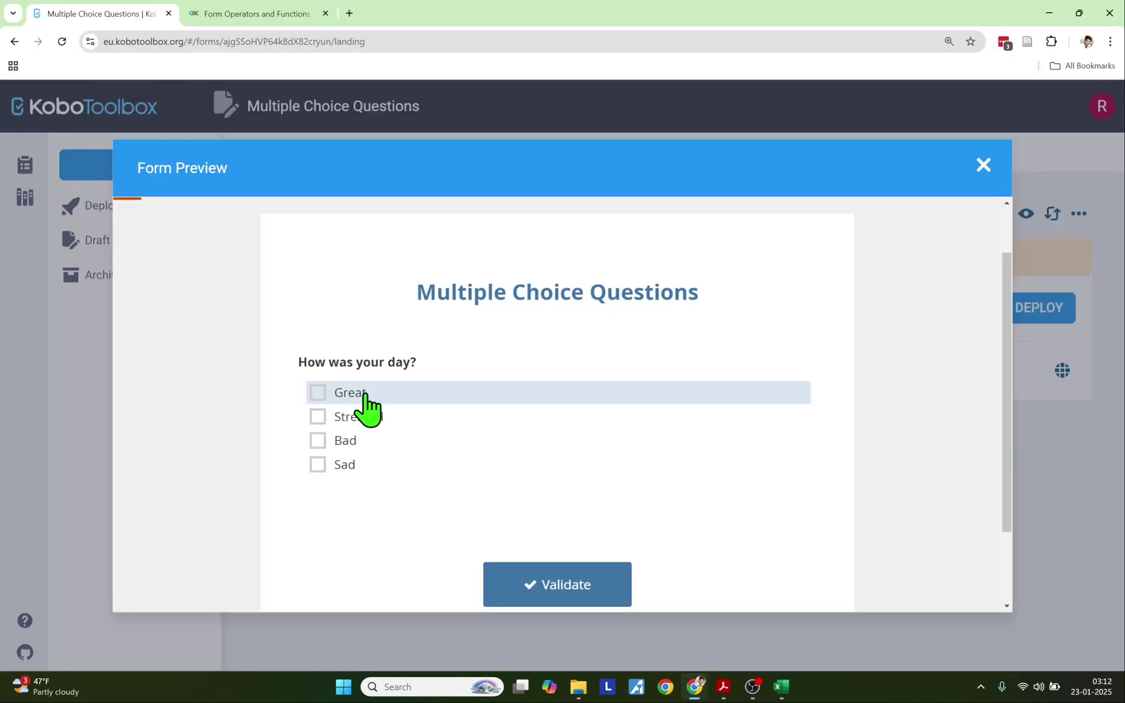
{"action": "left_click", "coordinate": [366, 393]}
{"action": "left_click_drag", "start_coordinate": [298, 507], "coordinate": [485, 514]}
{"action": "key", "text": "alt+Tab"}
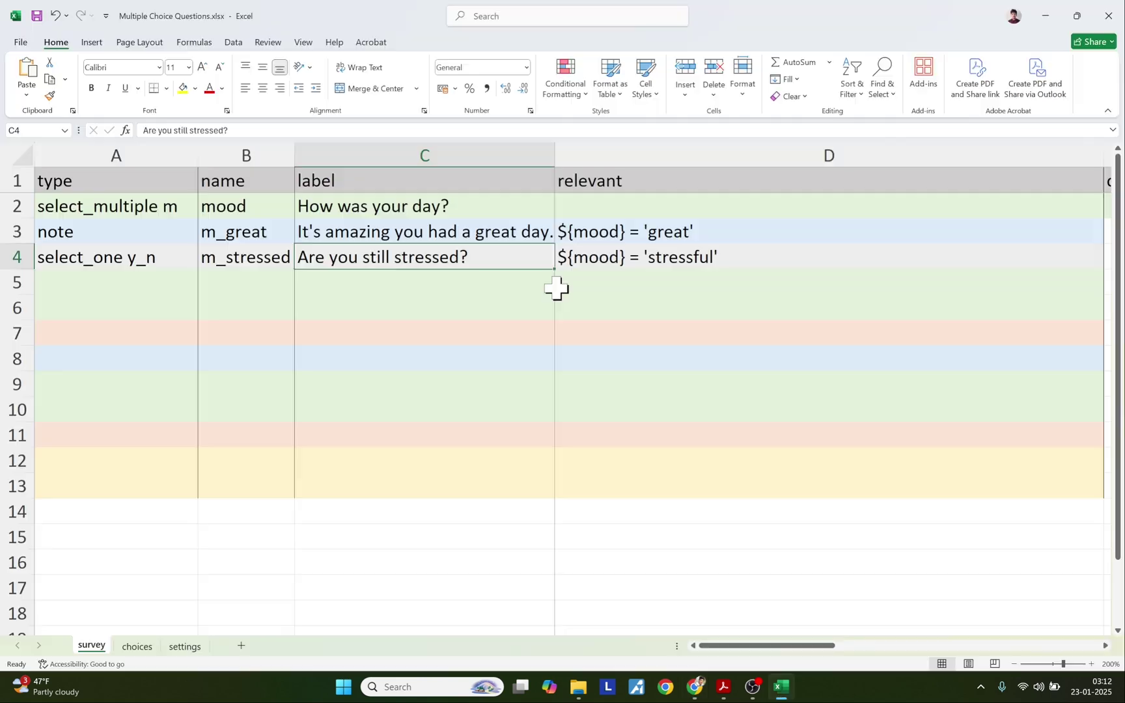
{"action": "left_click", "coordinate": [459, 223]}
{"action": "left_click_drag", "start_coordinate": [556, 233], "coordinate": [588, 235]}
{"action": "key", "text": "alt+Tab"}
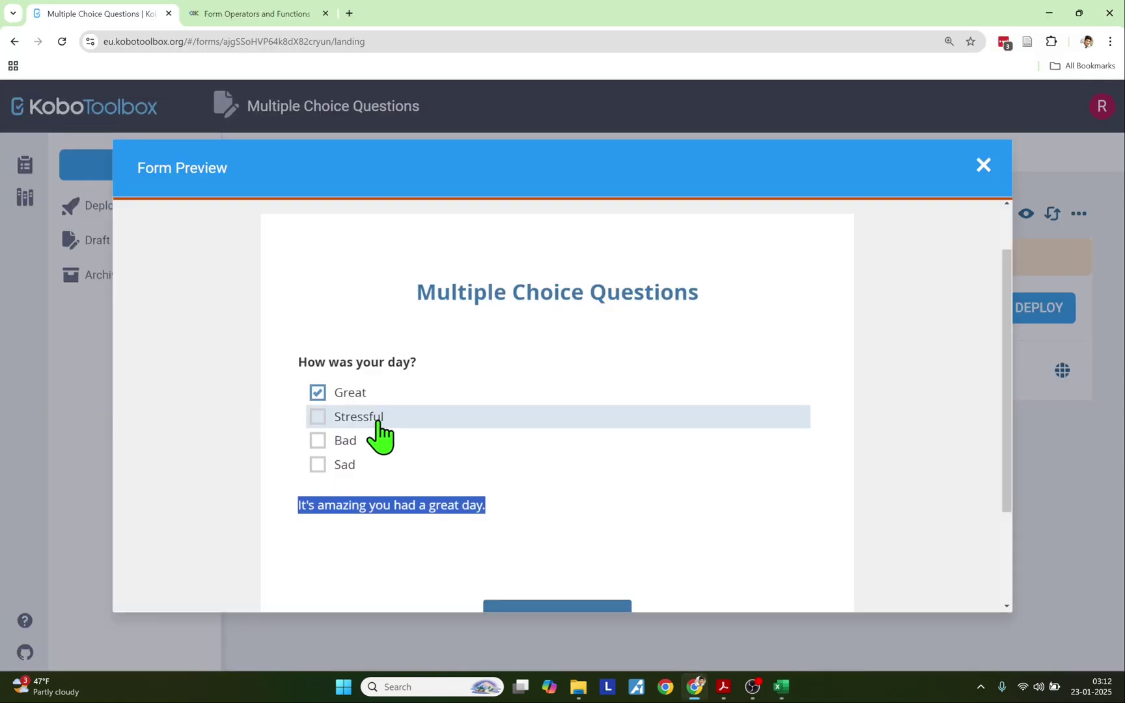
Select Stressful alongside Great in the preview and check the combination against the labels and conditions in rows 3 and 4
{"action": "left_click", "coordinate": [378, 422]}
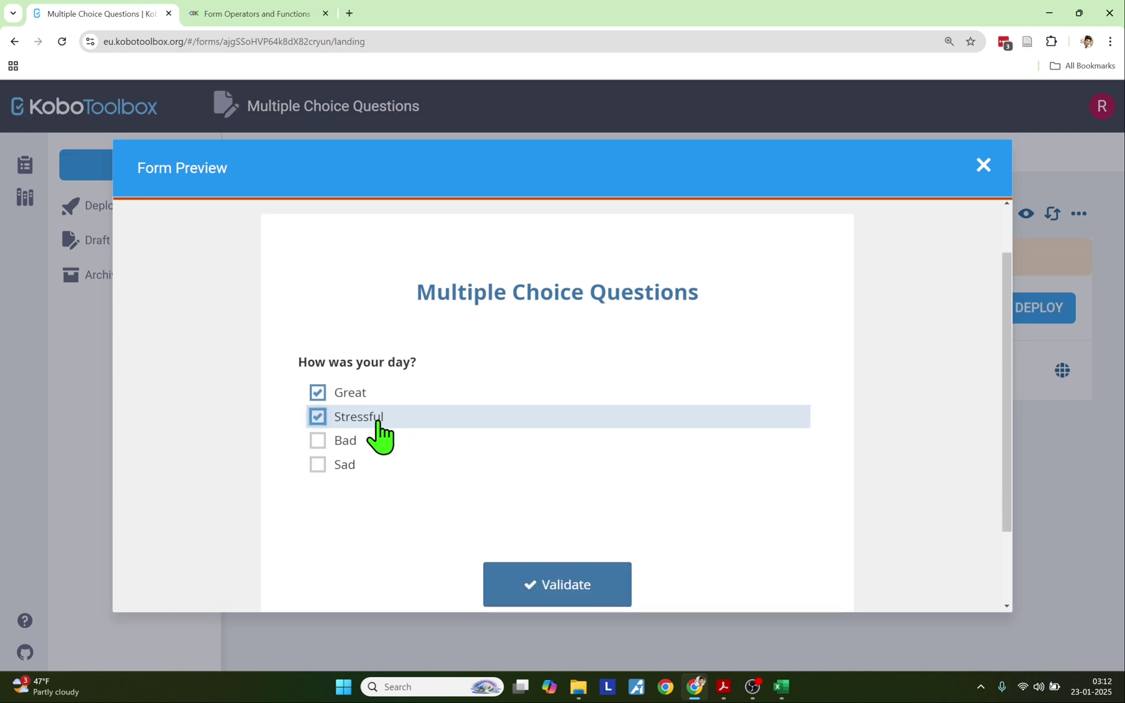
{"action": "key", "text": "alt+Tab"}
{"action": "left_click_drag", "start_coordinate": [440, 228], "coordinate": [464, 247]}
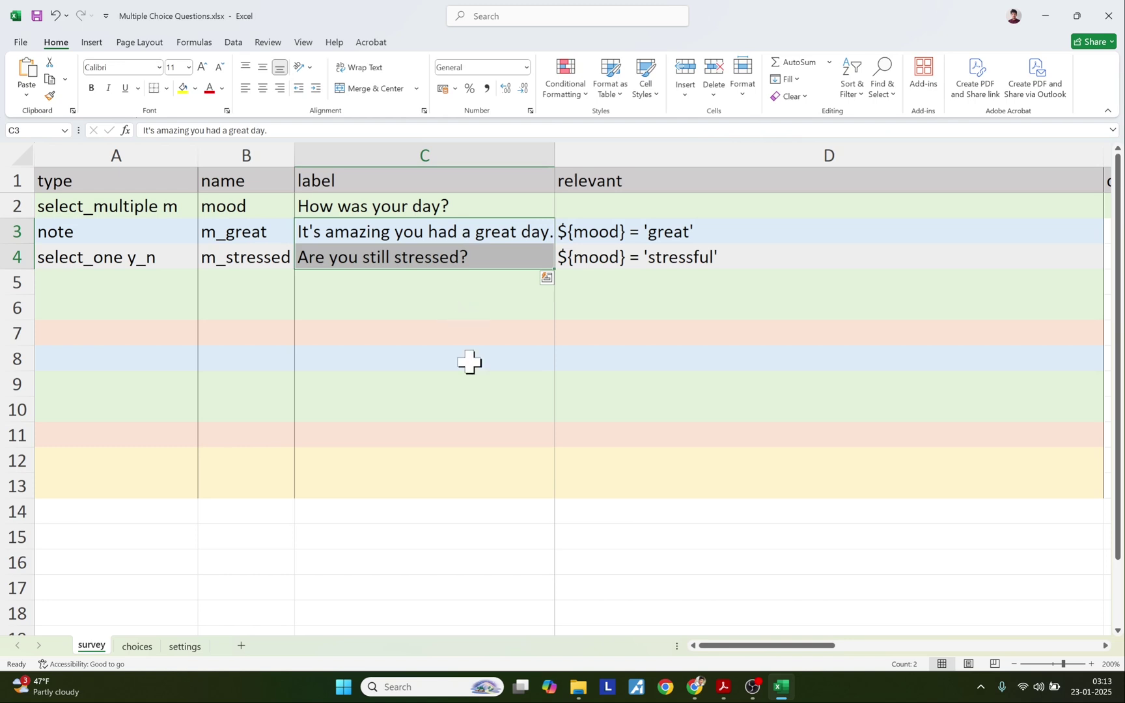
{"action": "left_click_drag", "start_coordinate": [607, 233], "coordinate": [610, 250]}
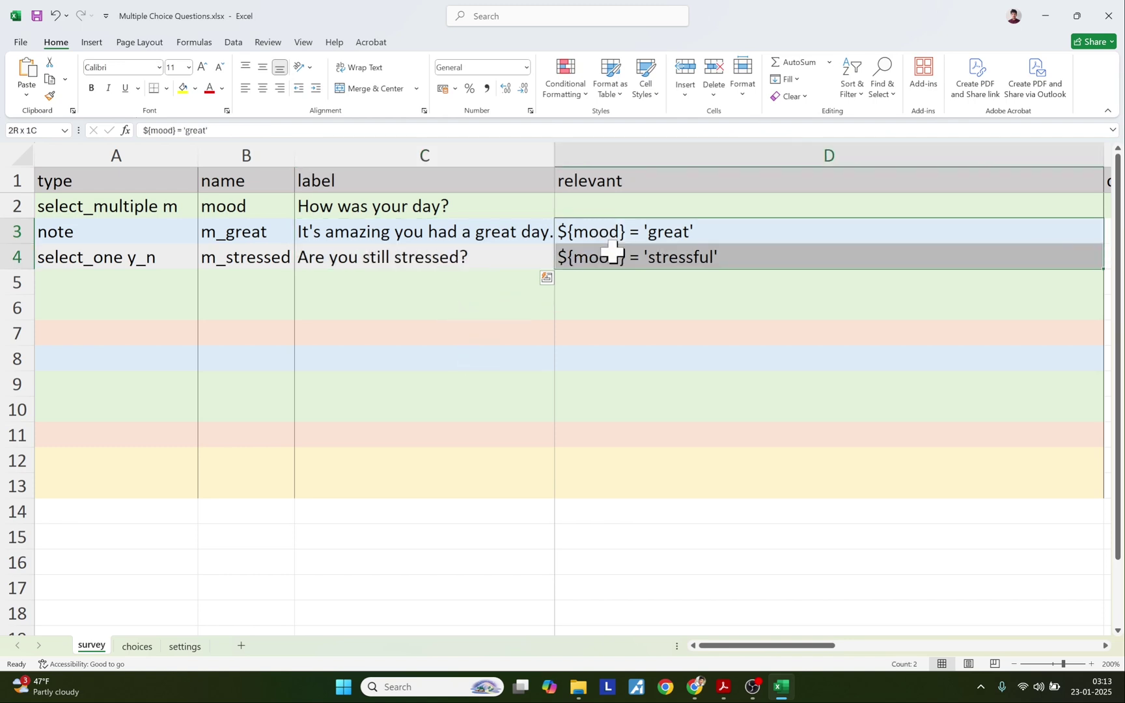
{"action": "key", "text": "alt+Tab"}
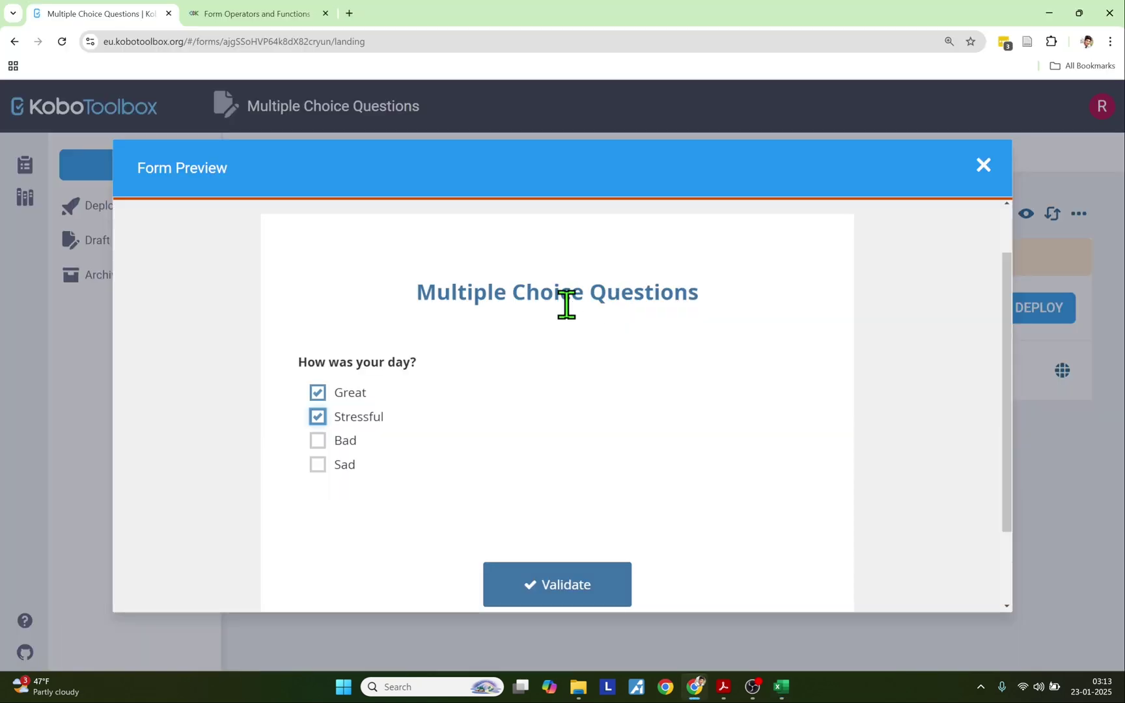
Clear Great in the preview to leave only Stressful selected, and test adding and removing Bad and Sad
{"action": "left_click", "coordinate": [355, 392]}
{"action": "left_click_drag", "start_coordinate": [299, 505], "coordinate": [433, 509]}
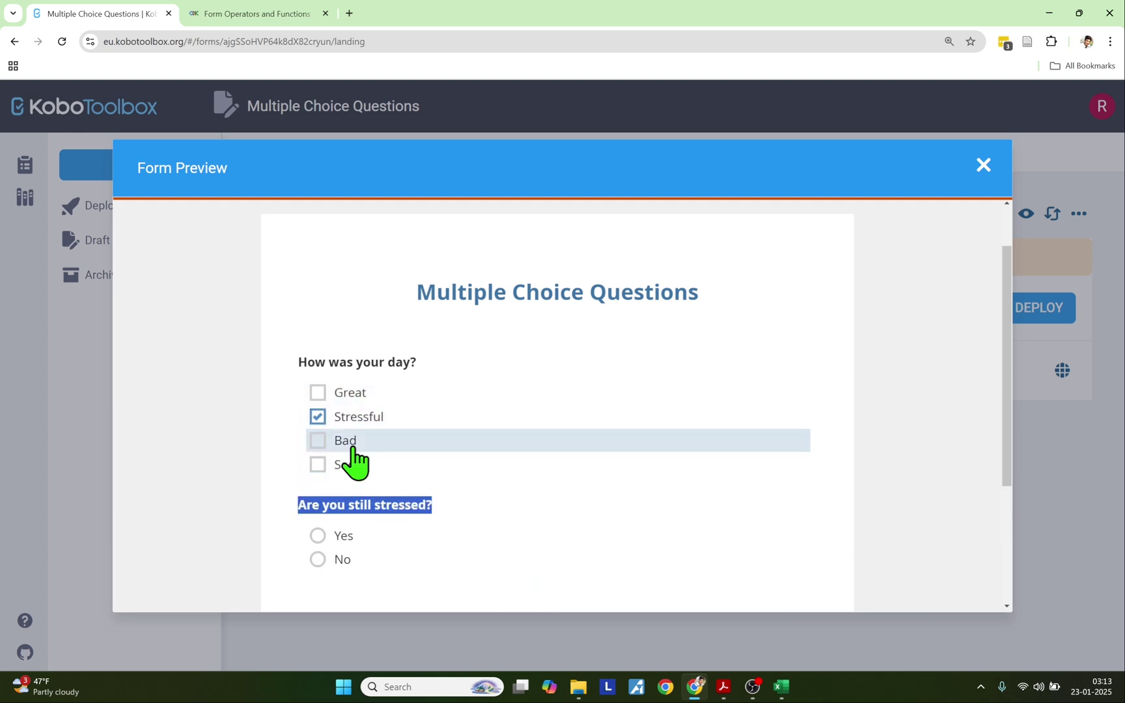
{"action": "left_click", "coordinate": [328, 447]}
{"action": "left_click", "coordinate": [335, 464]}
{"action": "left_click", "coordinate": [331, 446]}
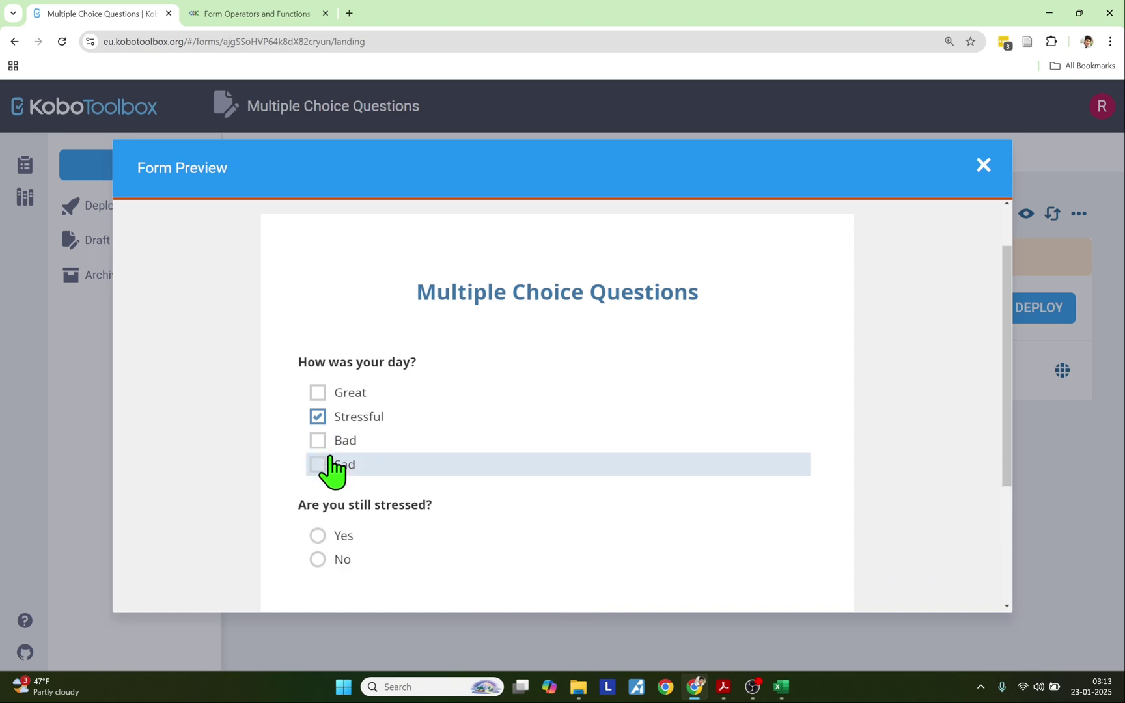
{"action": "left_click", "coordinate": [326, 464]}
{"action": "left_click", "coordinate": [315, 463]}
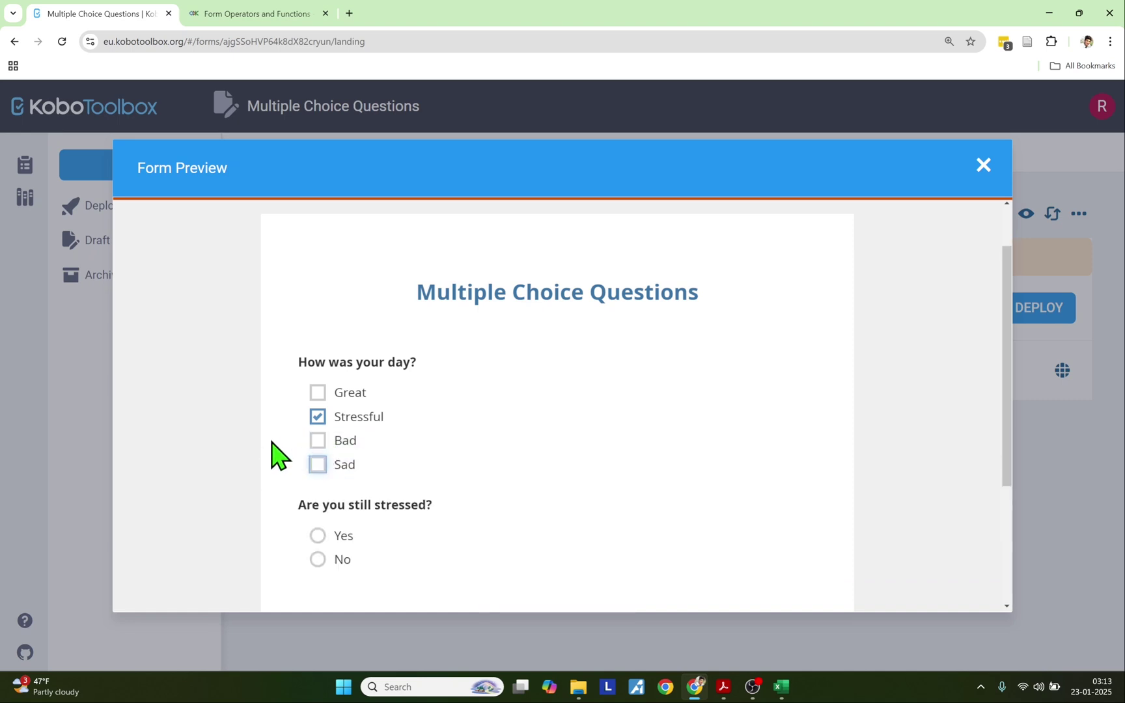
Switch to the PDF and examine the Yes and No branches and follow-up notes of the Are you still stressed? question
{"action": "key", "text": "alt+Tab"}
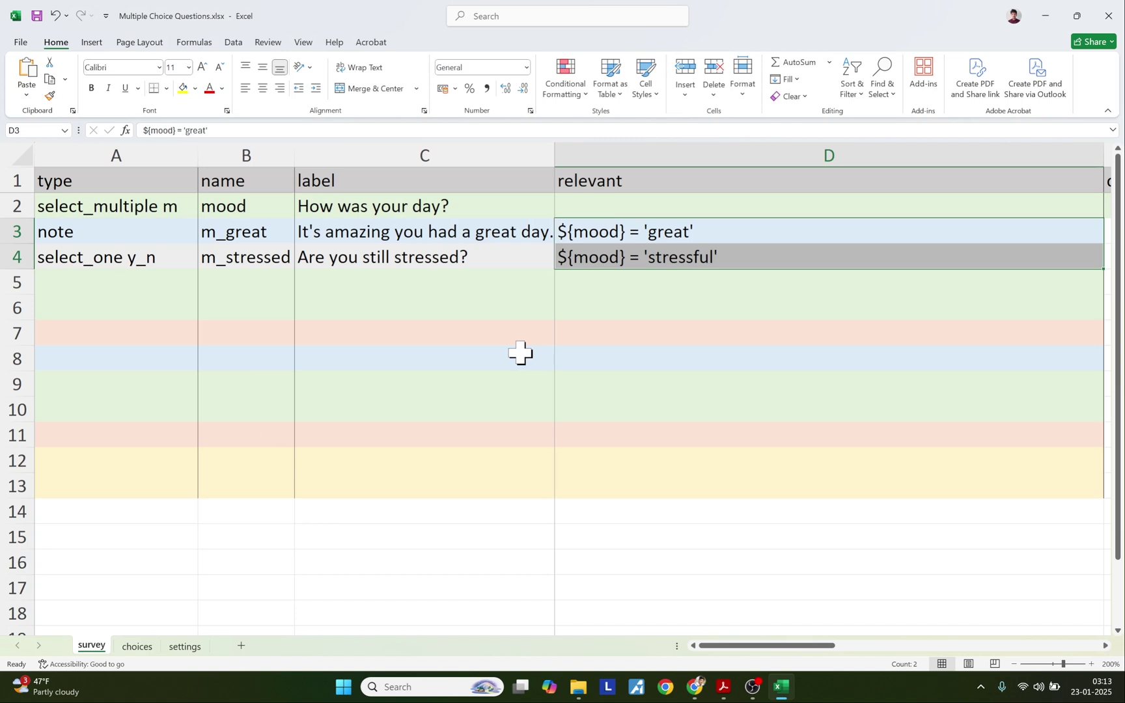
{"action": "left_click", "coordinate": [573, 307]}
{"action": "left_click", "coordinate": [722, 687]}
{"action": "left_click_drag", "start_coordinate": [743, 402], "coordinate": [984, 410]}
{"action": "left_click_drag", "start_coordinate": [248, 434], "coordinate": [298, 435]}
{"action": "left_click_drag", "start_coordinate": [835, 435], "coordinate": [878, 436]}
{"action": "left_click_drag", "start_coordinate": [115, 617], "coordinate": [391, 618]}
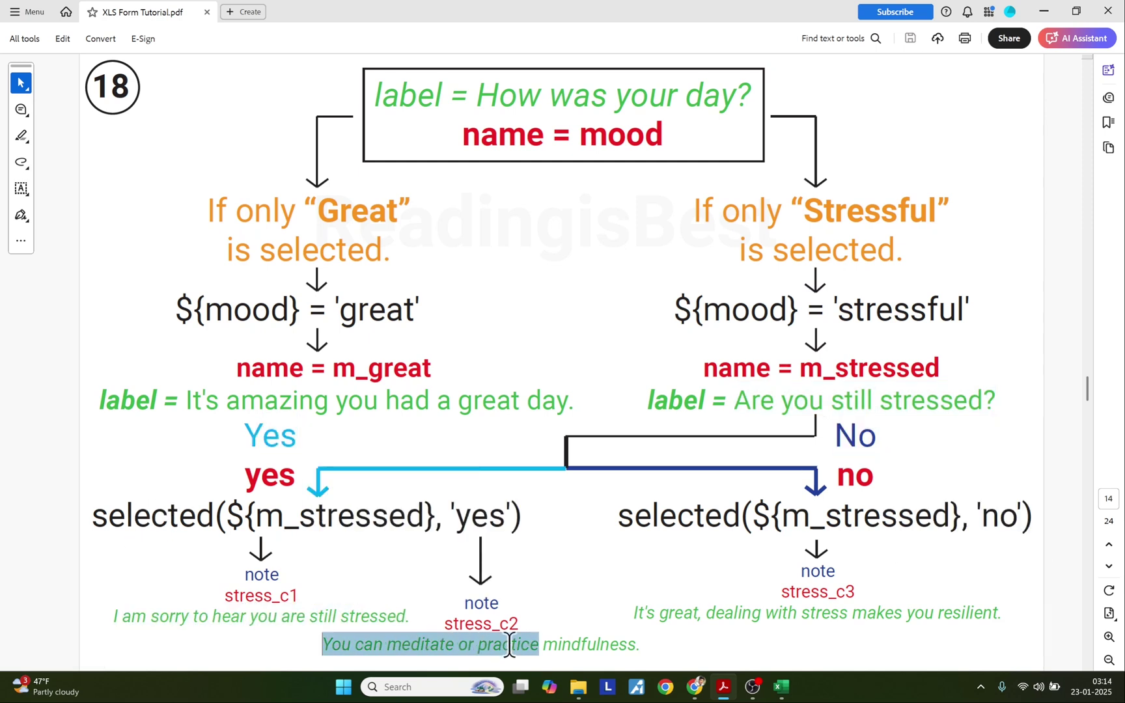
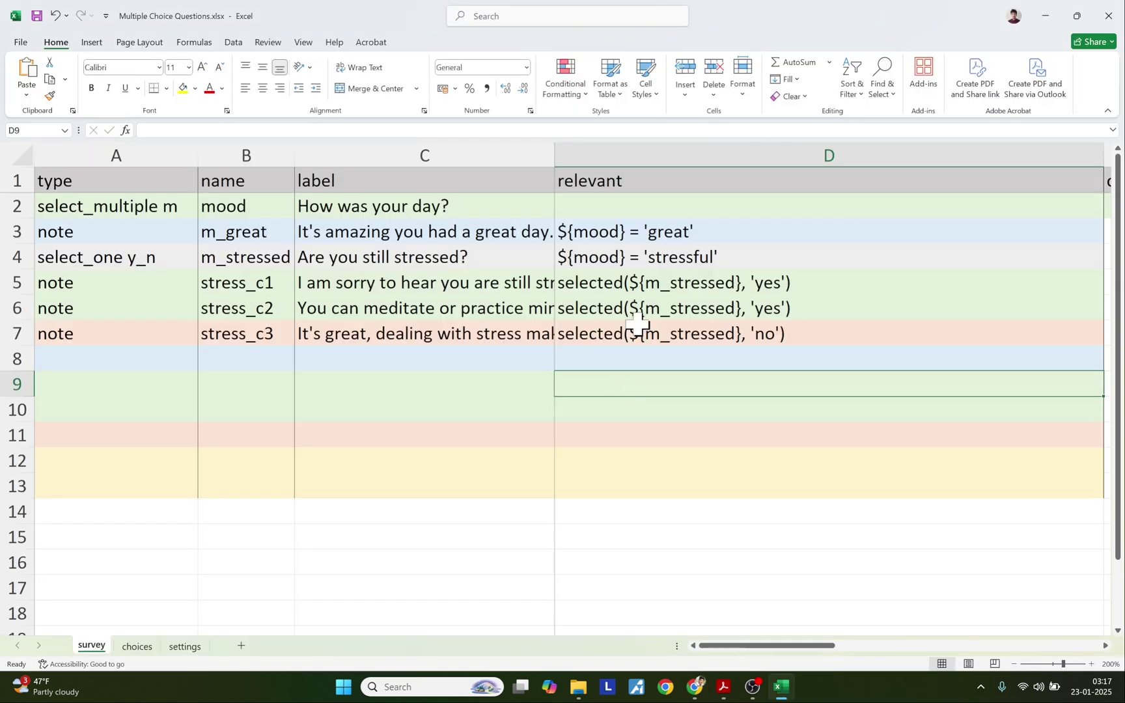
Test the No and Yes answers to Are you still stressed? in the preview against the relevant conditions in D5:D7
{"action": "left_click_drag", "start_coordinate": [647, 284], "coordinate": [610, 334]}
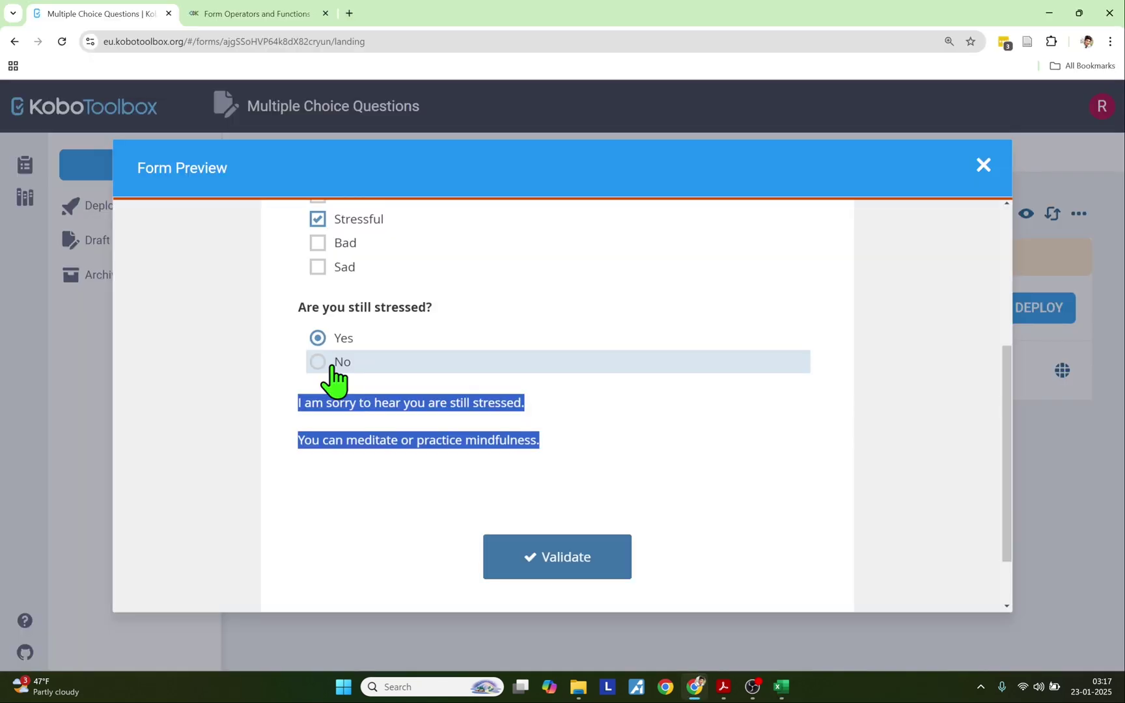
{"action": "left_click", "coordinate": [332, 366]}
{"action": "left_click_drag", "start_coordinate": [297, 403], "coordinate": [570, 440]}
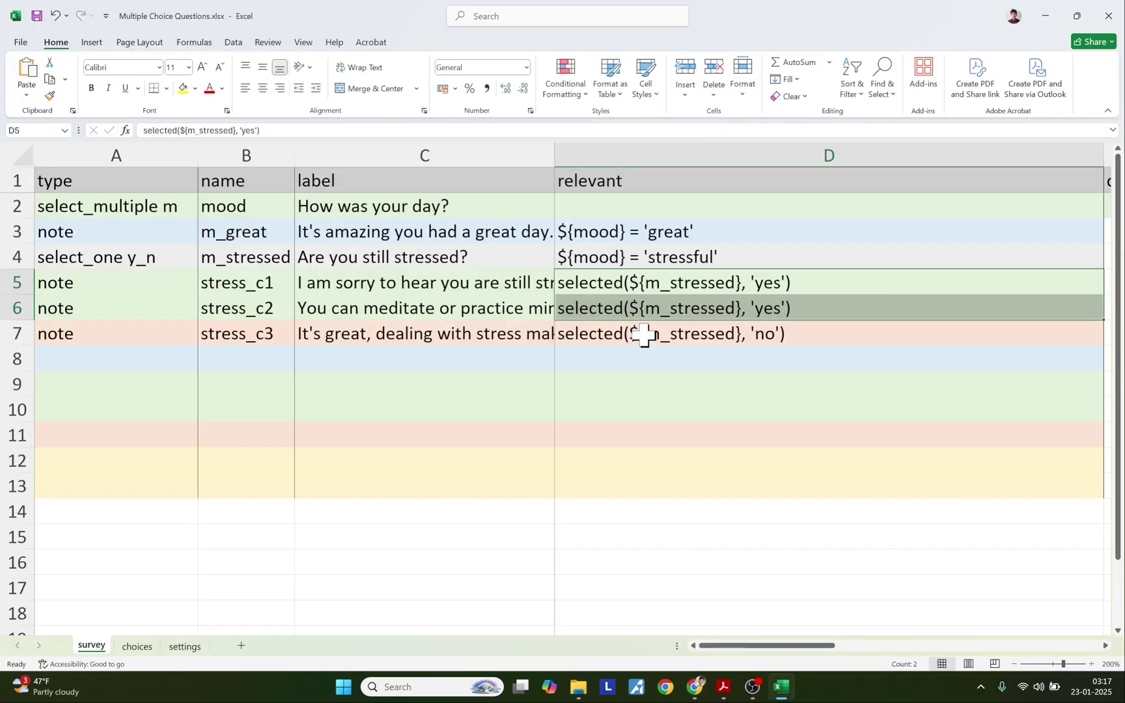
{"action": "left_click", "coordinate": [645, 334]}
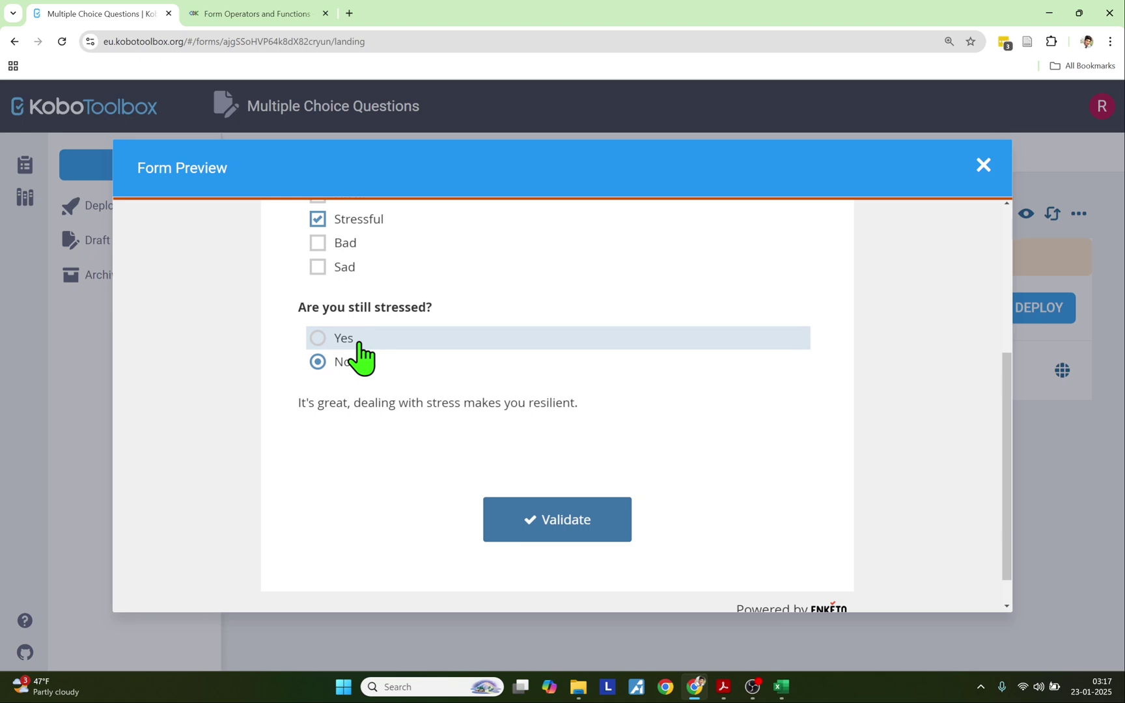
{"action": "left_click", "coordinate": [326, 340]}
{"action": "left_click_drag", "start_coordinate": [296, 306], "coordinate": [436, 312]}
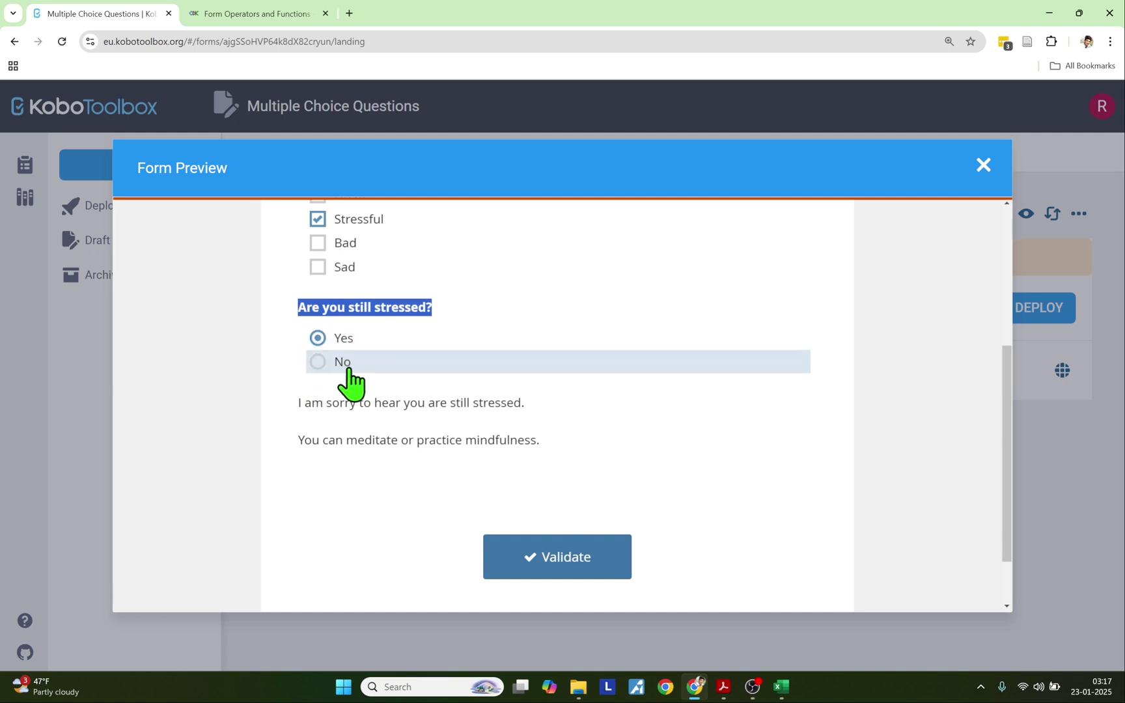
Copy the label Are you still feeling bad/sad? from section 19 of the PDF into C8 of the survey sheet
{"action": "key", "text": "alt+Tab"}
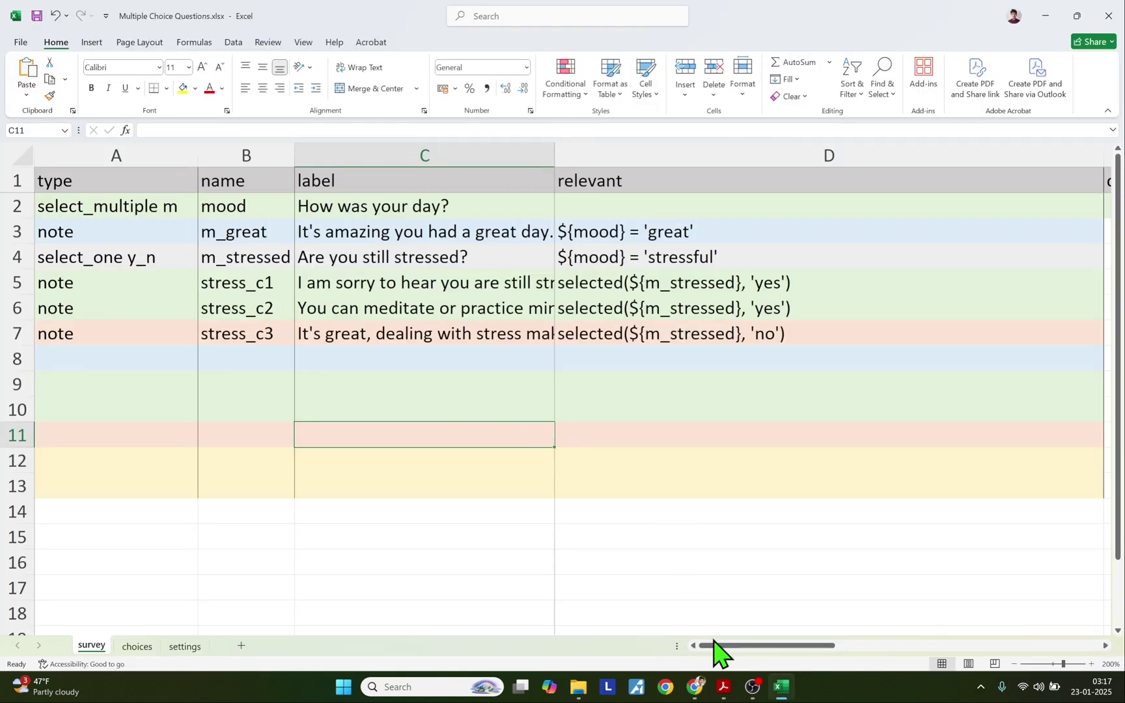
{"action": "left_click", "coordinate": [724, 687]}
{"action": "scroll", "coordinate": [633, 583], "scroll_direction": "down", "scroll_amount": 5}
{"action": "left_click_drag", "start_coordinate": [440, 626], "coordinate": [774, 635]}
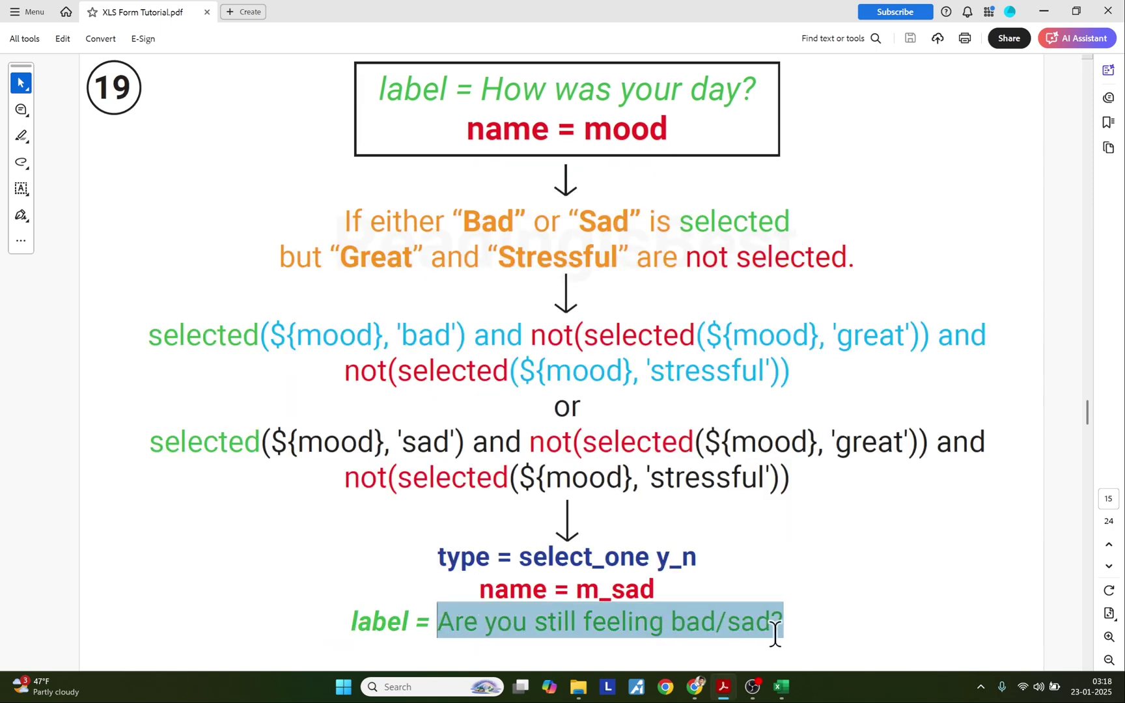
{"action": "key", "text": "ctrl+c"}
{"action": "key", "text": "alt+Tab"}
{"action": "double_click", "coordinate": [356, 363]}
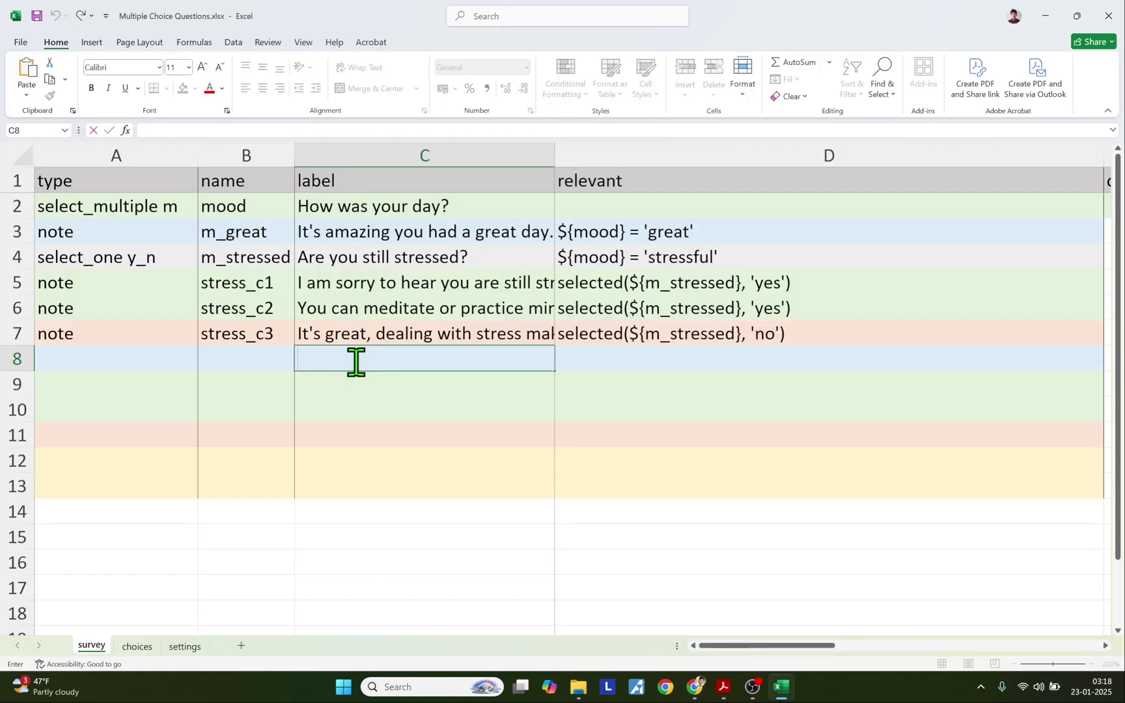
{"action": "key", "text": "ctrl+v"}
Switch back to the PDF and look up the new question's name m_sad and type select_one y_n
{"action": "key", "text": "alt+Tab"}
{"action": "left_click_drag", "start_coordinate": [575, 590], "coordinate": [656, 590]}
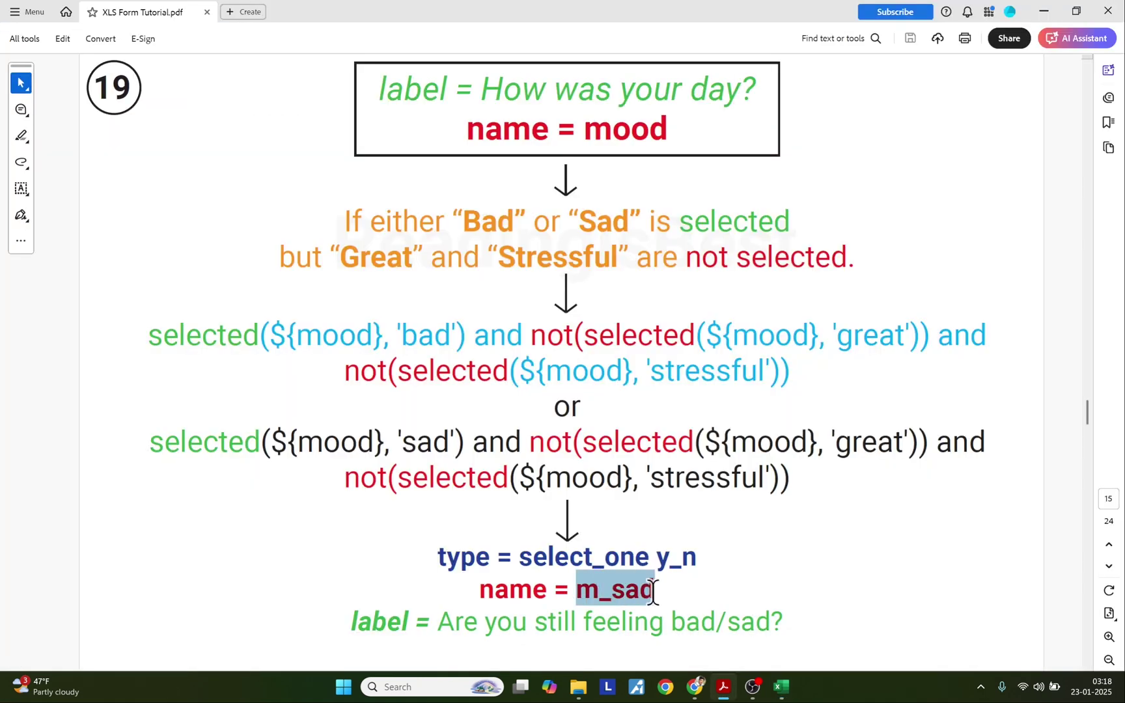
{"action": "left_click_drag", "start_coordinate": [520, 557], "coordinate": [695, 563]}
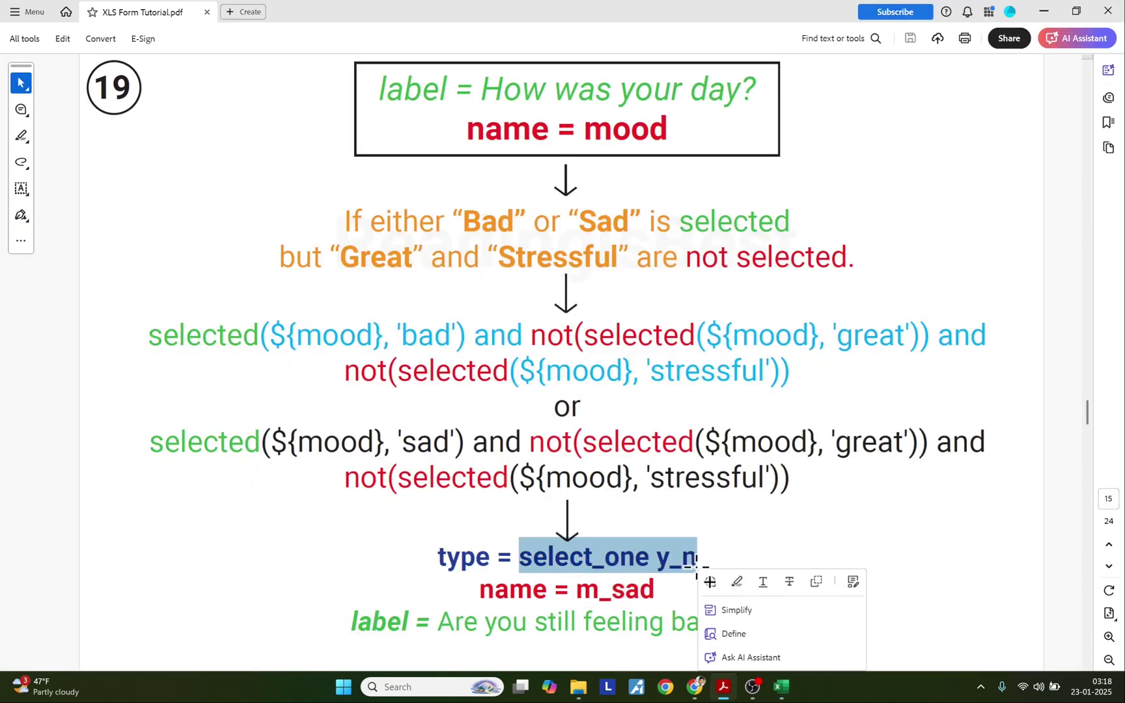
Examine the two relevant conditions for bad and sad, the or joining them, and the written selection rule in section 19
{"action": "left_click_drag", "start_coordinate": [151, 339], "coordinate": [786, 488]}
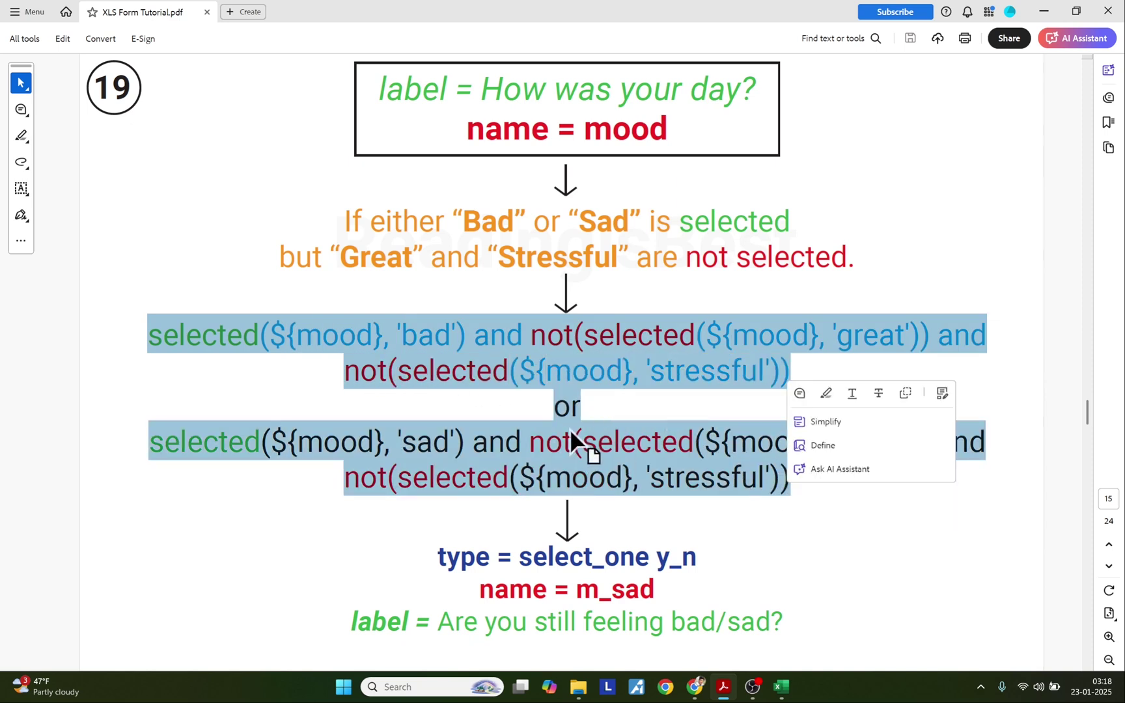
{"action": "left_click", "coordinate": [451, 371]}
{"action": "left_click_drag", "start_coordinate": [149, 337], "coordinate": [784, 383]}
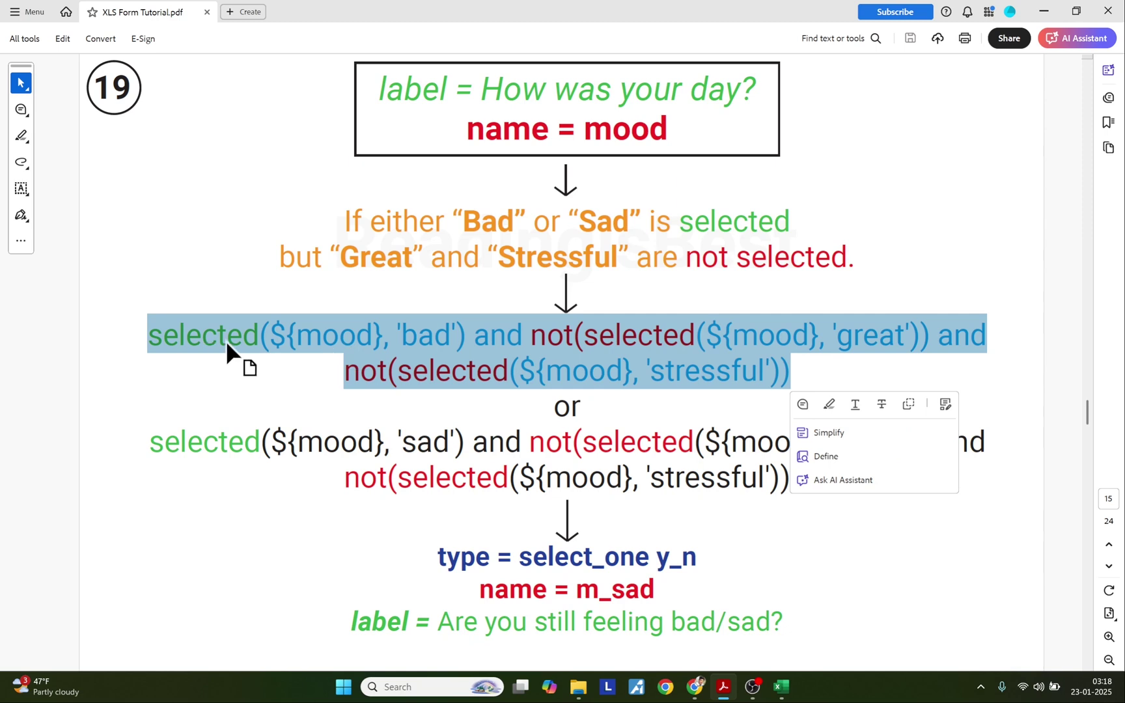
{"action": "left_click_drag", "start_coordinate": [149, 443], "coordinate": [774, 480]}
{"action": "left_click", "coordinate": [542, 415]}
{"action": "left_click_drag", "start_coordinate": [554, 412], "coordinate": [582, 410]}
{"action": "left_click_drag", "start_coordinate": [333, 195], "coordinate": [786, 254]}
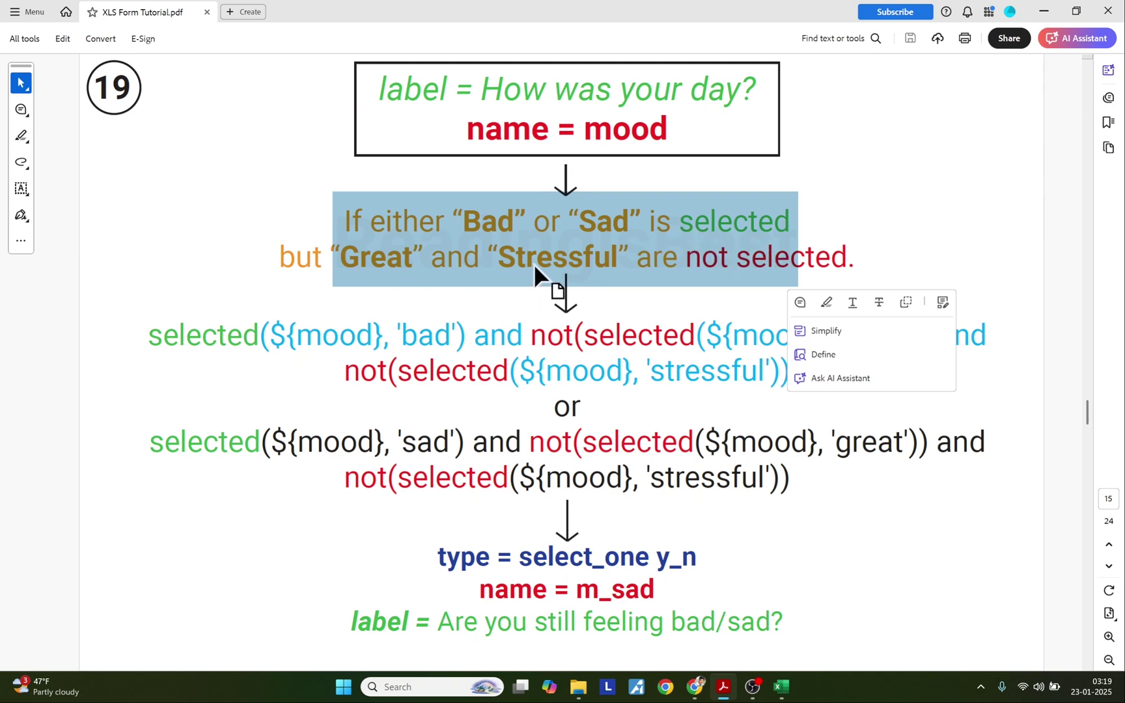
{"action": "left_click", "coordinate": [752, 265]}
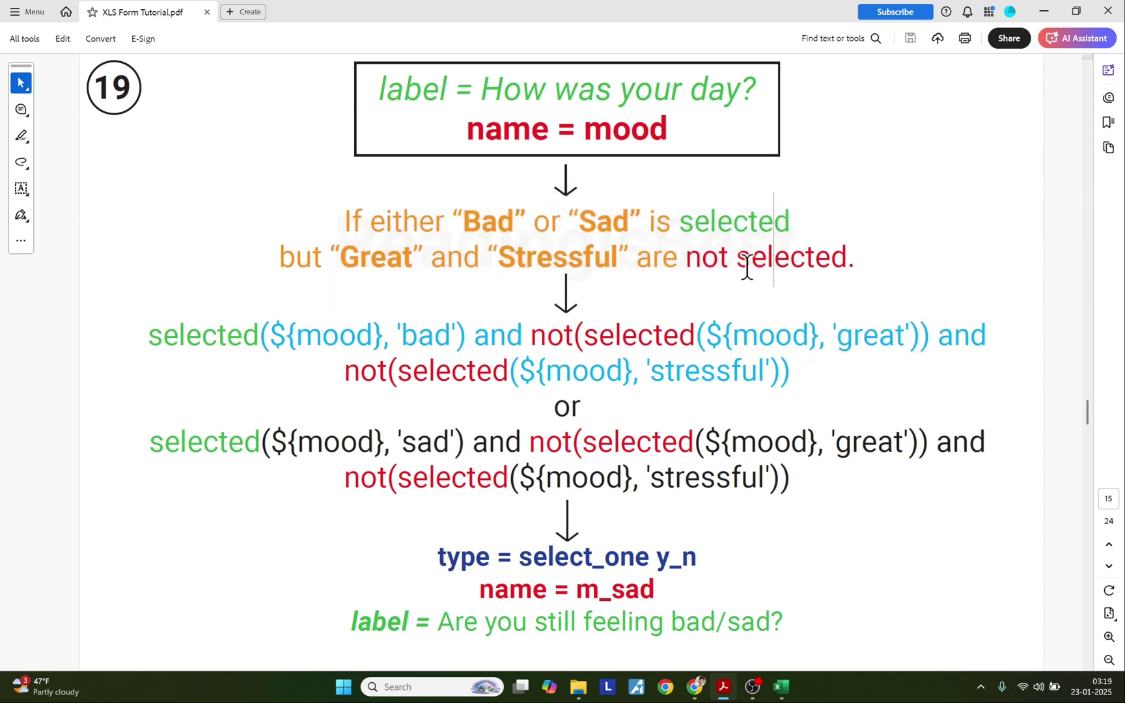
Copy the combined bad/sad relevant condition from section 19 of the PDF into D8 of the survey sheet
{"action": "left_click_drag", "start_coordinate": [148, 334], "coordinate": [779, 489]}
{"action": "key", "text": "ctrl+c"}
{"action": "key", "text": "alt+Tab"}
{"action": "double_click", "coordinate": [587, 358]}
{"action": "key", "text": "ctrl+v"}
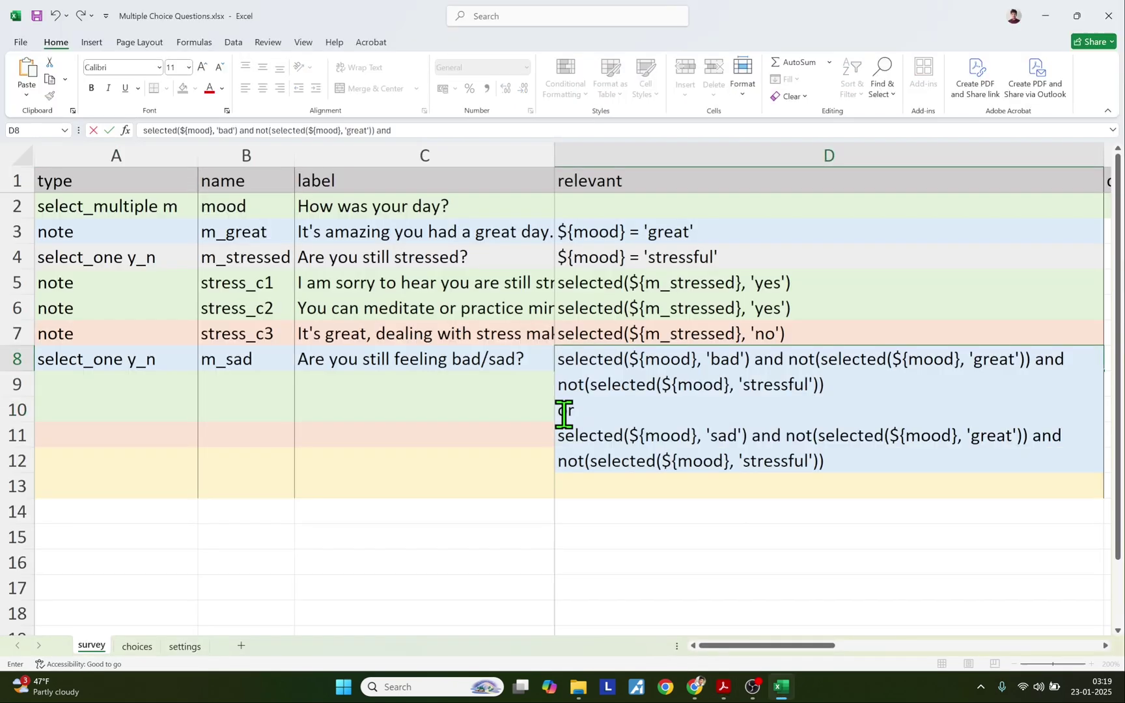
Remove the line breaks from the condition in D8 so it forms one continuous expression with its parts separated by spaces
{"action": "left_click", "coordinate": [556, 393]}
{"action": "key", "text": "BackSpace"}
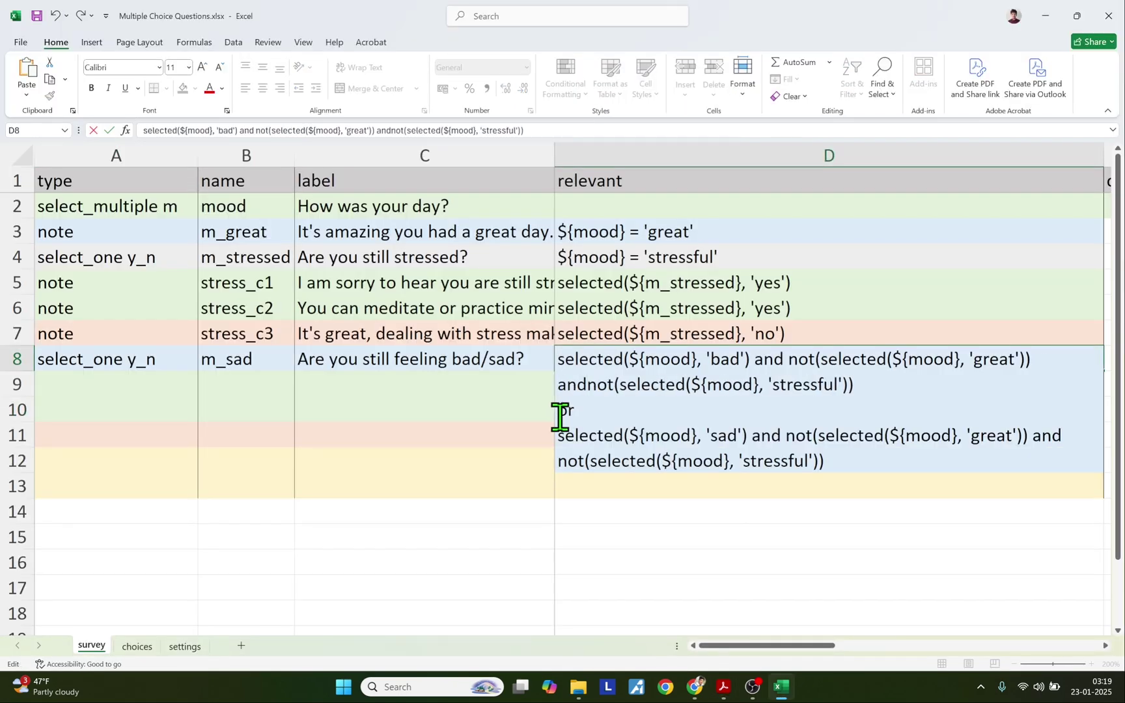
{"action": "key", "text": "End"}
{"action": "key", "text": "Delete"}
{"action": "key", "text": "Down"}
{"action": "key", "text": "BackSpace"}
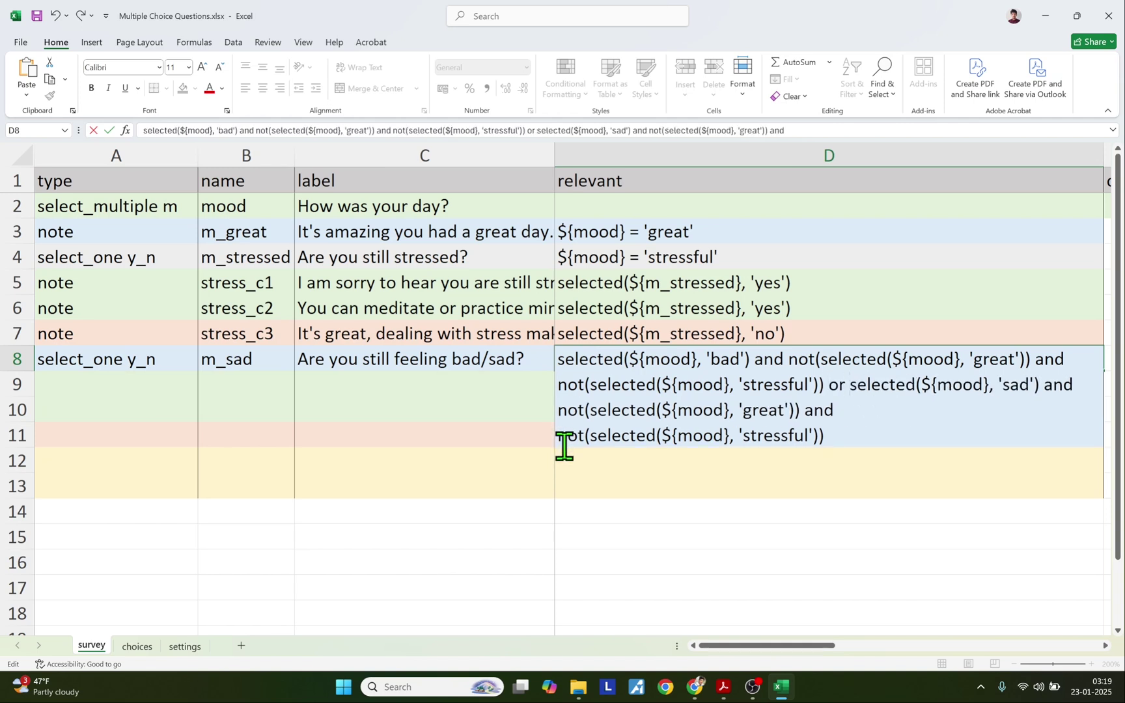
{"action": "key", "text": "Down"}
{"action": "key", "text": "BackSpace"}
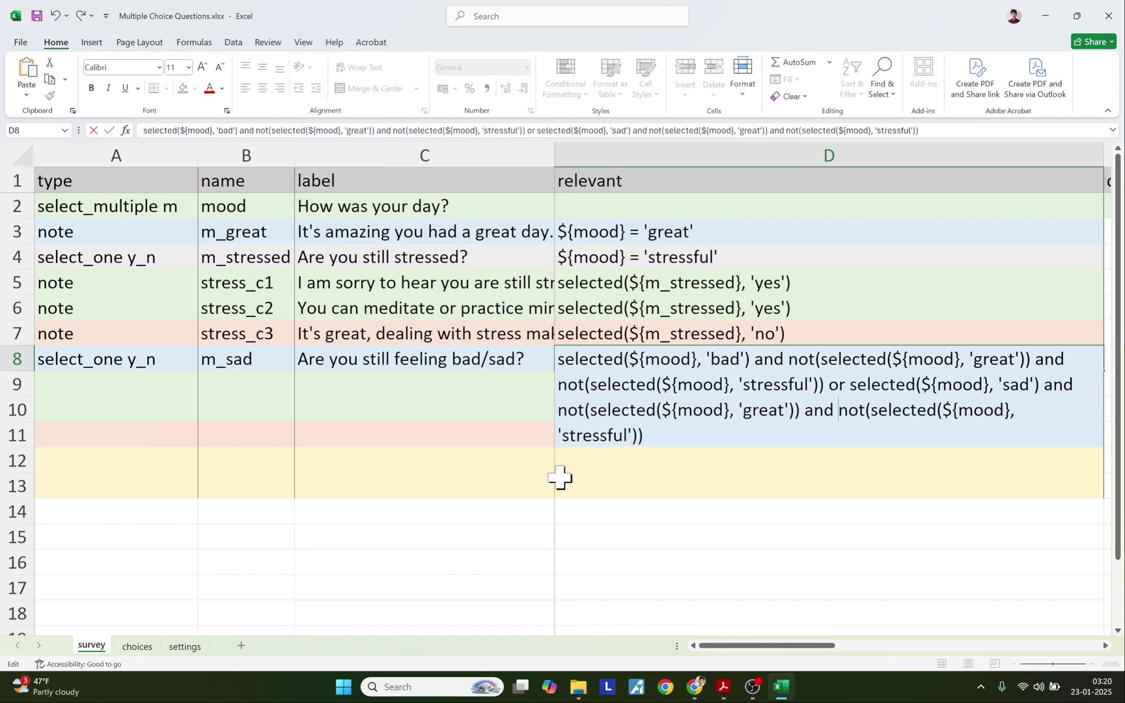
{"action": "left_click_drag", "start_coordinate": [571, 485], "coordinate": [704, 389]}
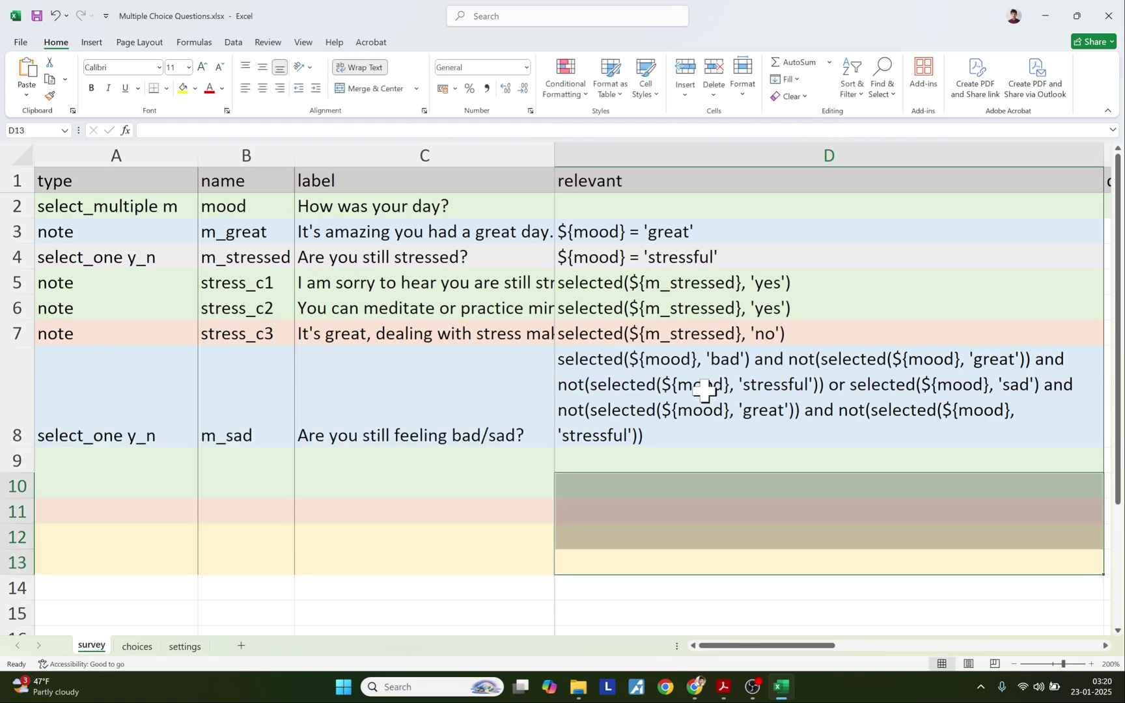
Switch to KoboToolbox, replace the draft form with the updated Multiple Choice Questions workbook and open the form preview
{"action": "left_click", "coordinate": [695, 687]}
{"action": "left_click", "coordinate": [982, 164]}
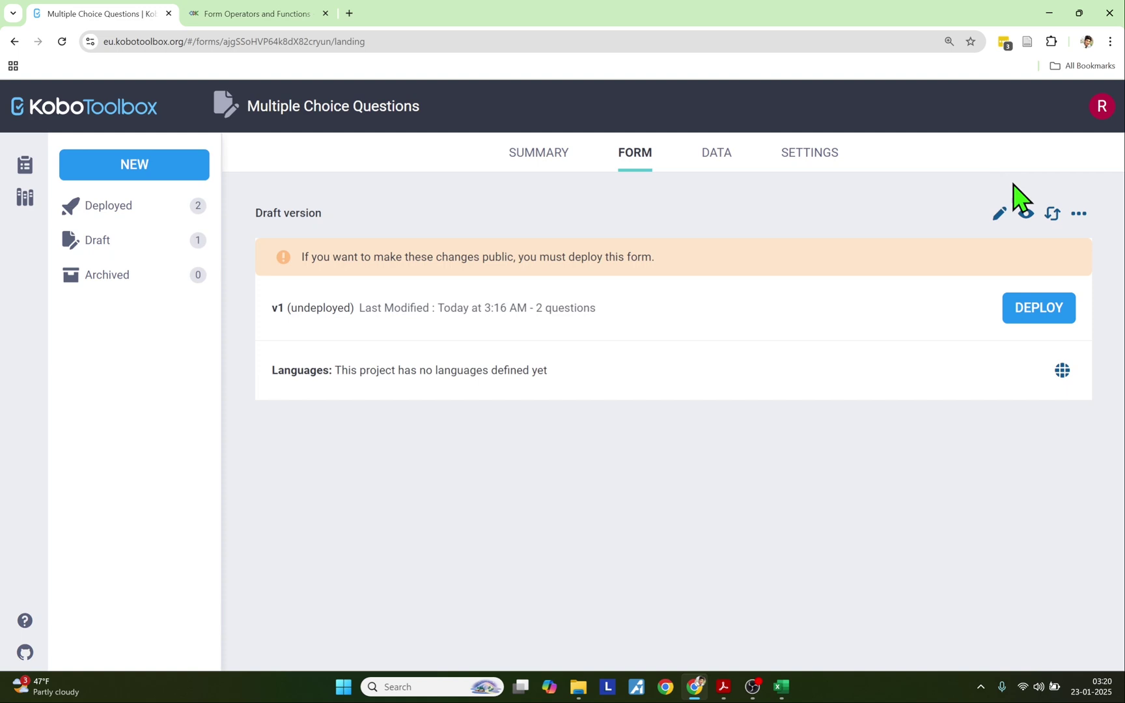
{"action": "left_click", "coordinate": [1052, 213]}
{"action": "left_click", "coordinate": [502, 344]}
{"action": "left_click", "coordinate": [486, 398]}
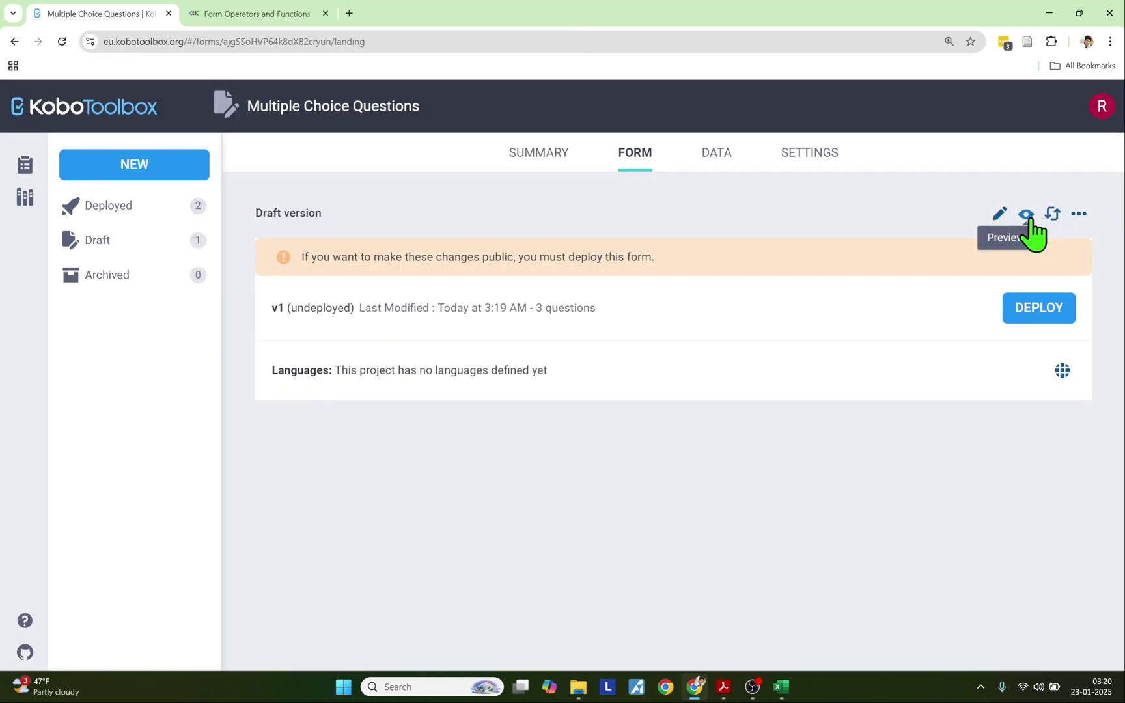
{"action": "left_click", "coordinate": [1026, 214]}
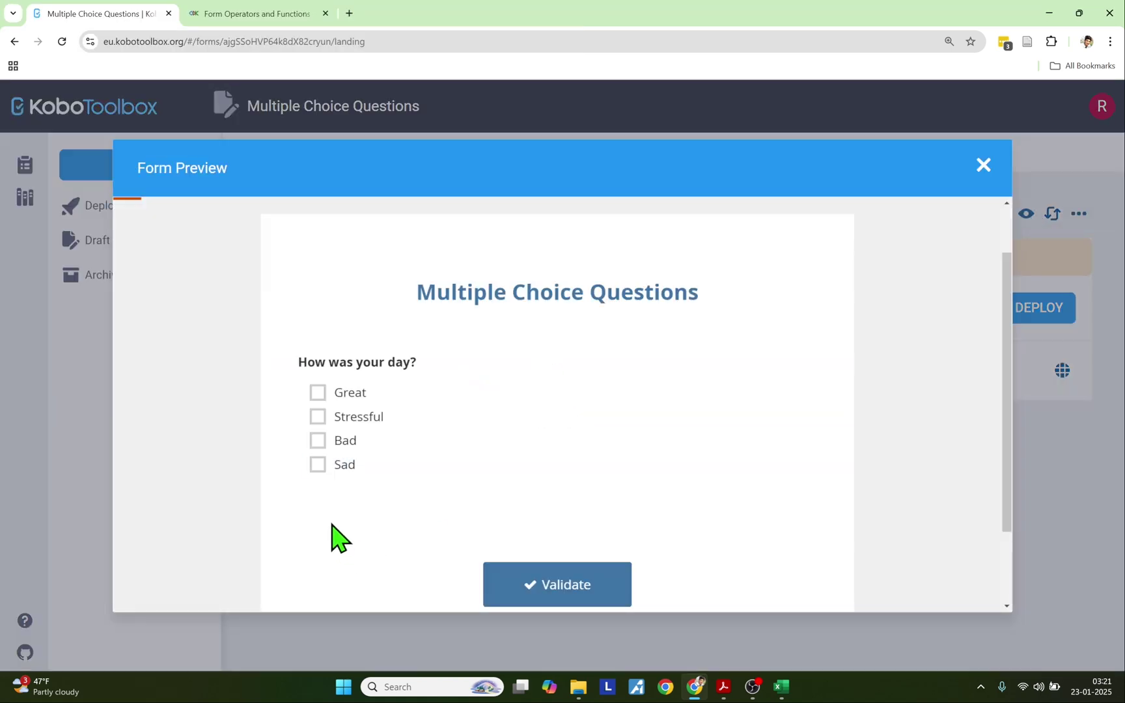
Test the mood answer Bad alone and then Bad with Sad against the question Are you still feeling bad/sad?
{"action": "left_click", "coordinate": [340, 445]}
{"action": "scroll", "coordinate": [304, 384], "scroll_direction": "down", "scroll_amount": 2}
{"action": "left_click_drag", "start_coordinate": [298, 371], "coordinate": [480, 372]}
{"action": "key", "text": "alt+Tab"}
{"action": "key", "text": "alt+Tab"}
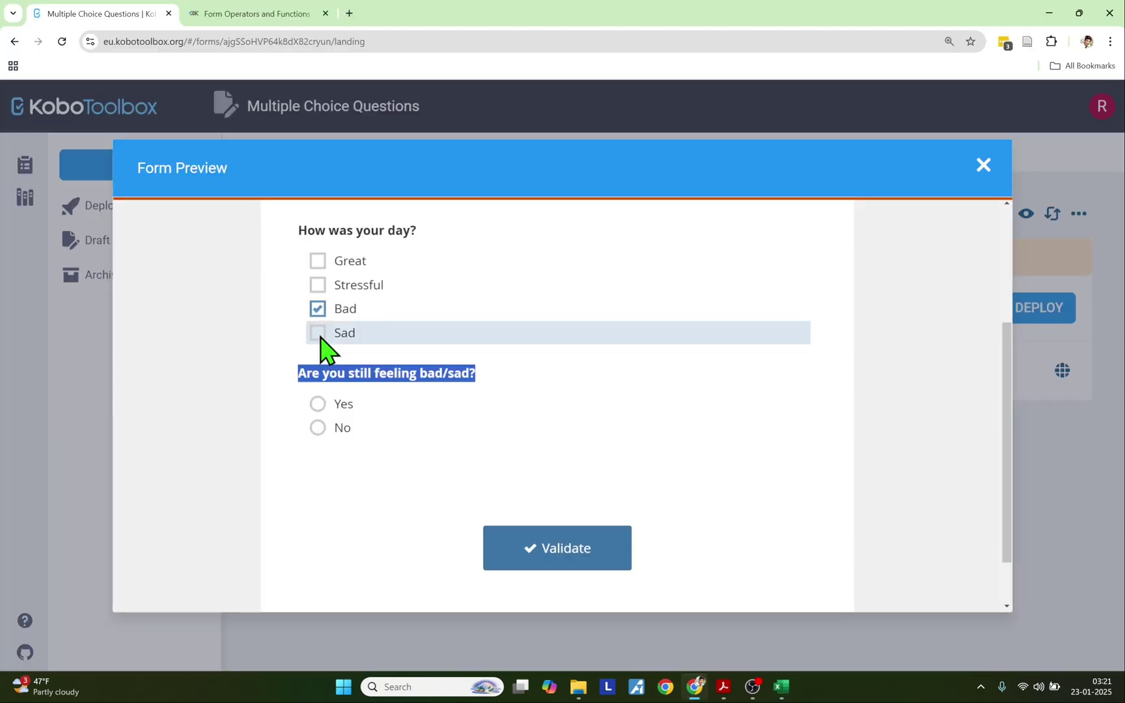
{"action": "left_click", "coordinate": [318, 334]}
{"action": "left_click", "coordinate": [289, 384]}
{"action": "left_click_drag", "start_coordinate": [291, 377], "coordinate": [480, 389]}
{"action": "scroll", "coordinate": [252, 417], "scroll_direction": "up", "scroll_amount": 1}
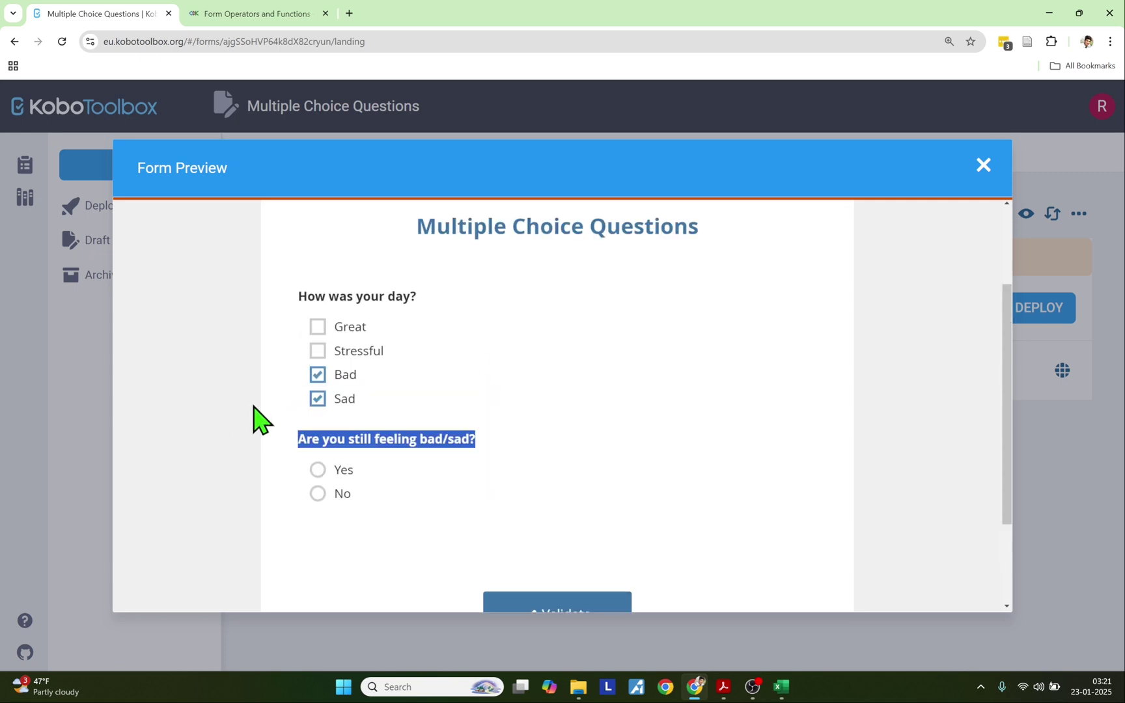
Test adding Stressful and then Great, one at a time, to the selected Bad and Sad answers, clearing each again
{"action": "left_click", "coordinate": [317, 352]}
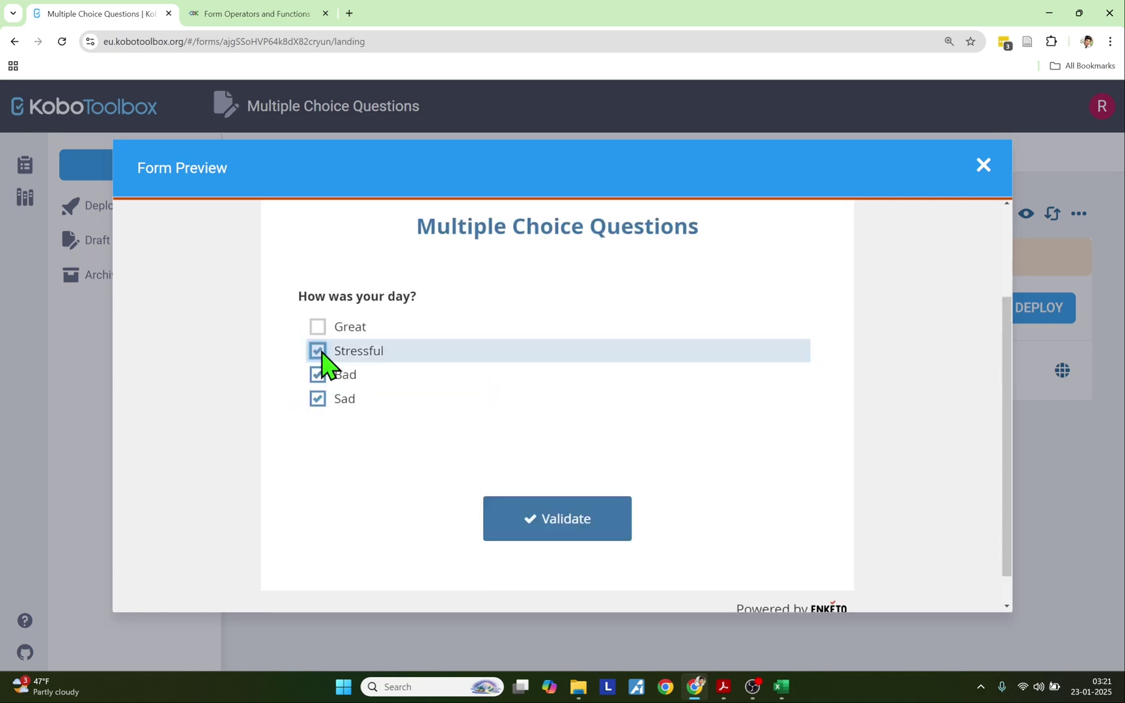
{"action": "left_click", "coordinate": [322, 351]}
{"action": "left_click", "coordinate": [319, 327]}
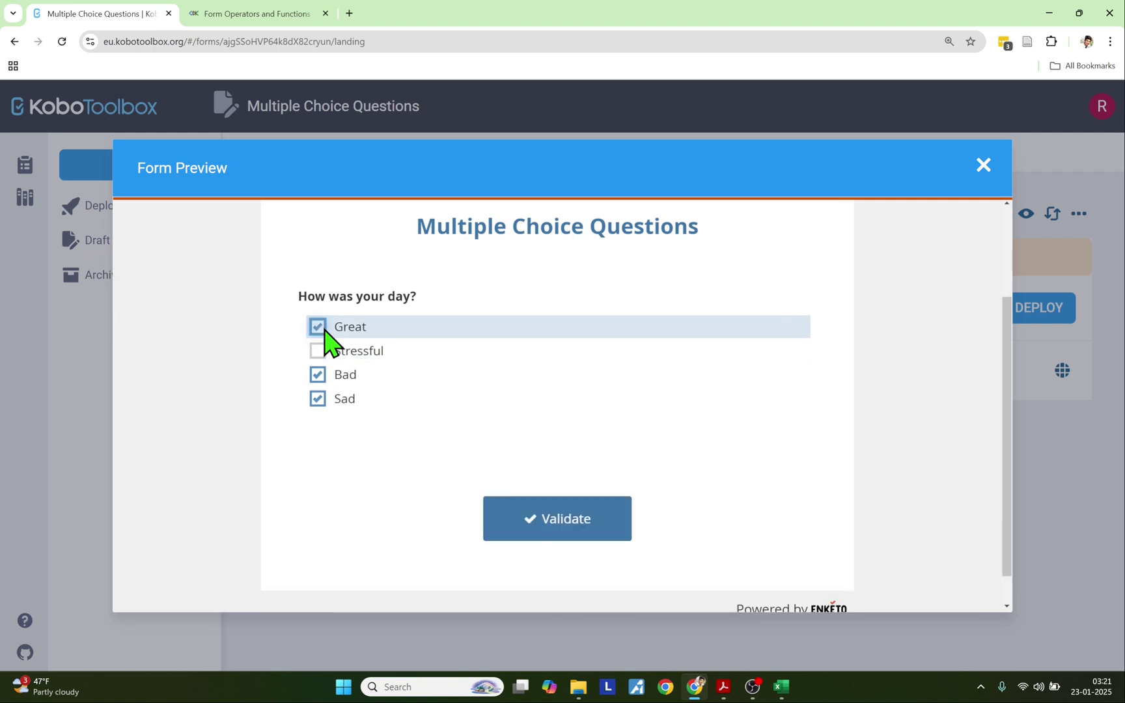
{"action": "left_click", "coordinate": [319, 328]}
Switch to the PDF and examine the bad and sad clauses and the not-selected clauses for great and stressful in section 19
{"action": "left_click", "coordinate": [722, 684]}
{"action": "left_click", "coordinate": [519, 351]}
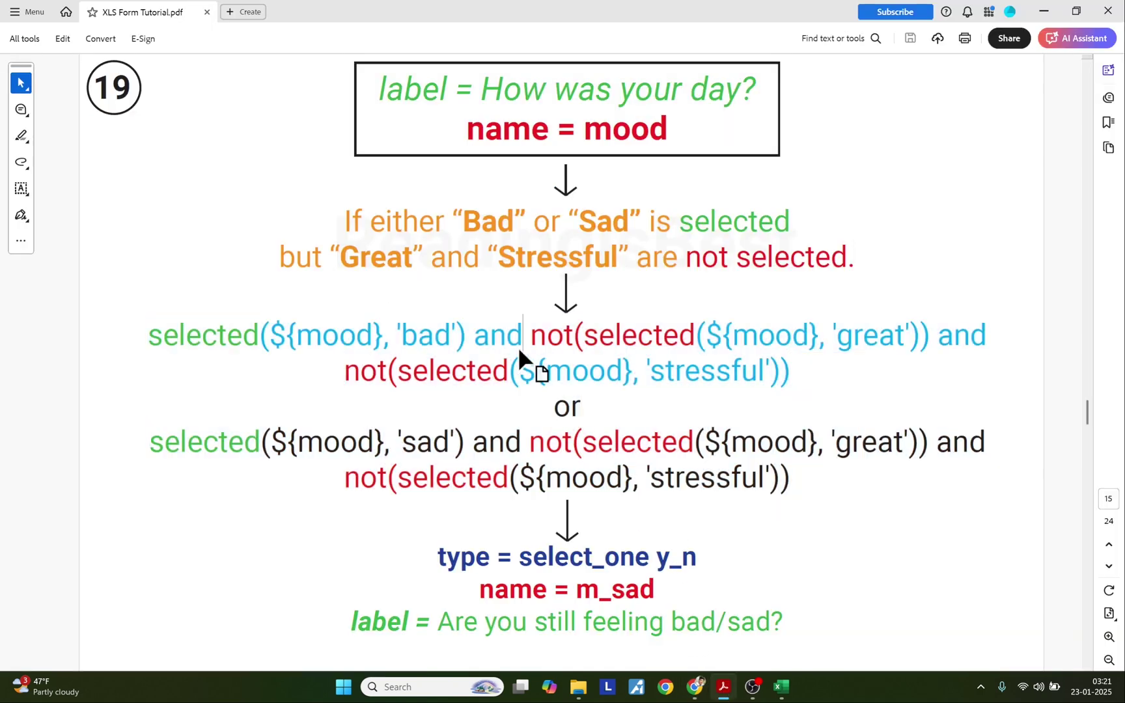
{"action": "left_click_drag", "start_coordinate": [148, 335], "coordinate": [466, 341]}
{"action": "left_click_drag", "start_coordinate": [157, 442], "coordinate": [894, 445]}
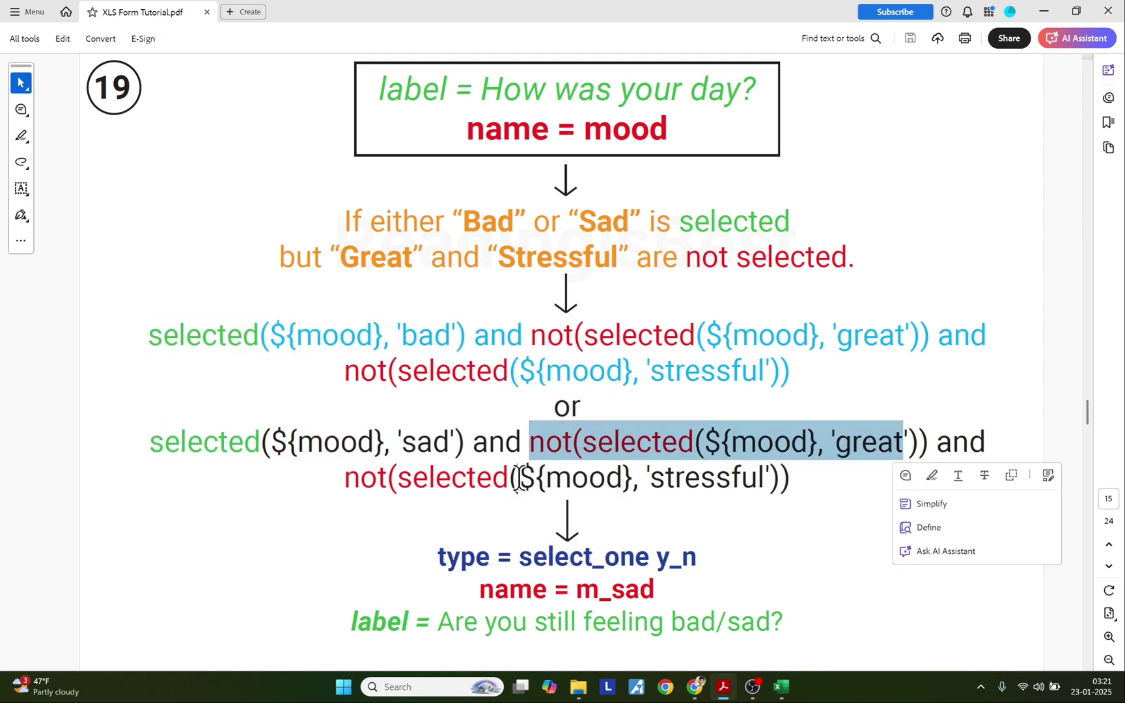
{"action": "left_click_drag", "start_coordinate": [343, 482], "coordinate": [789, 478]}
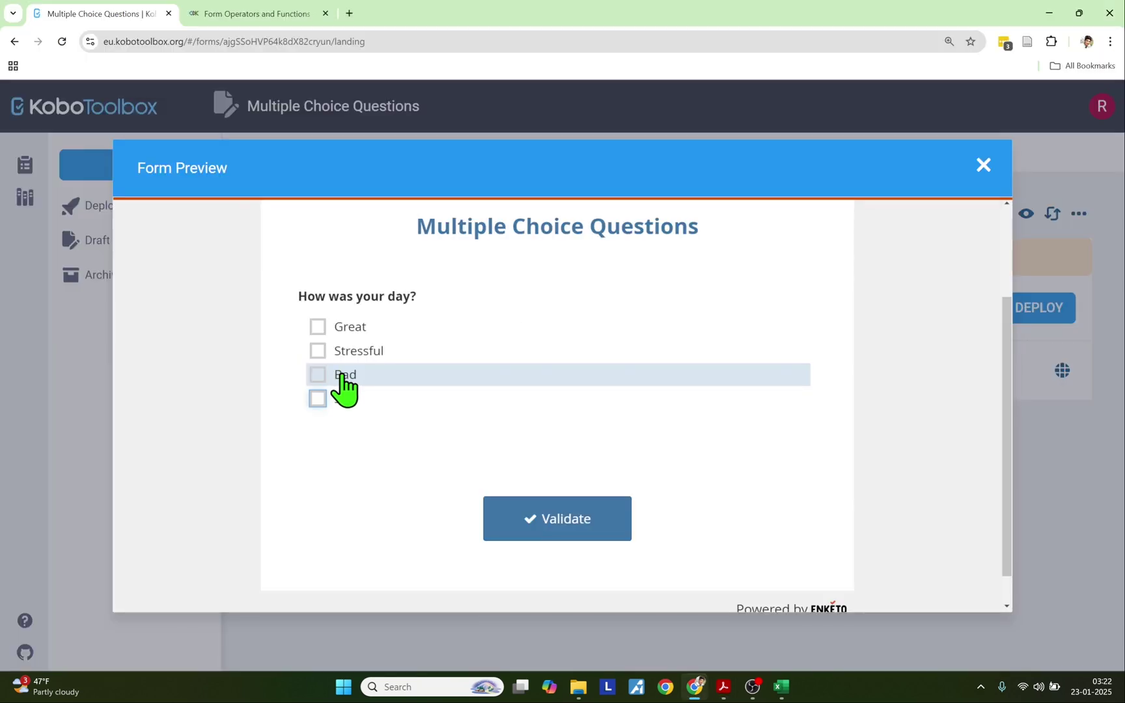
Test Bad and Sad separately and together in the form preview, checking for the question Are you still feeling bad/sad?
{"action": "left_click", "coordinate": [341, 375]}
{"action": "left_click", "coordinate": [341, 376]}
{"action": "left_click", "coordinate": [332, 394]}
{"action": "left_click", "coordinate": [327, 393]}
{"action": "left_click", "coordinate": [325, 399]}
{"action": "left_click", "coordinate": [323, 402]}
{"action": "left_click", "coordinate": [318, 407]}
{"action": "left_click", "coordinate": [350, 378]}
{"action": "left_click_drag", "start_coordinate": [298, 445], "coordinate": [487, 451]}
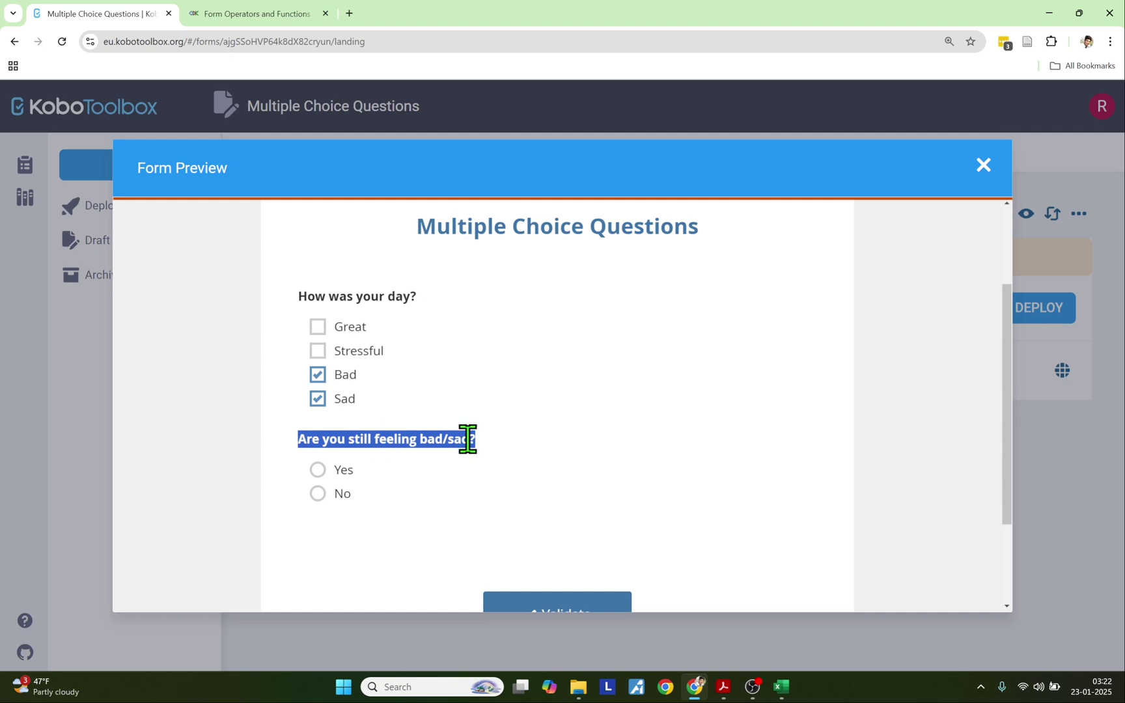
Compare the not(selected()) clauses for great and stressful in the PDF with toggling Great and Stressful in the preview
{"action": "key", "text": "alt+Tab"}
{"action": "left_click_drag", "start_coordinate": [531, 338], "coordinate": [856, 342]}
{"action": "left_click_drag", "start_coordinate": [344, 369], "coordinate": [789, 377]}
{"action": "key", "text": "alt+Tab"}
{"action": "left_click", "coordinate": [359, 330]}
{"action": "left_click", "coordinate": [365, 353]}
{"action": "left_click", "coordinate": [357, 330]}
{"action": "left_click", "coordinate": [364, 350]}
{"action": "key", "text": "alt+Tab"}
{"action": "left_click_drag", "start_coordinate": [535, 343], "coordinate": [927, 340]}
{"action": "left_click_drag", "start_coordinate": [349, 377], "coordinate": [785, 375]}
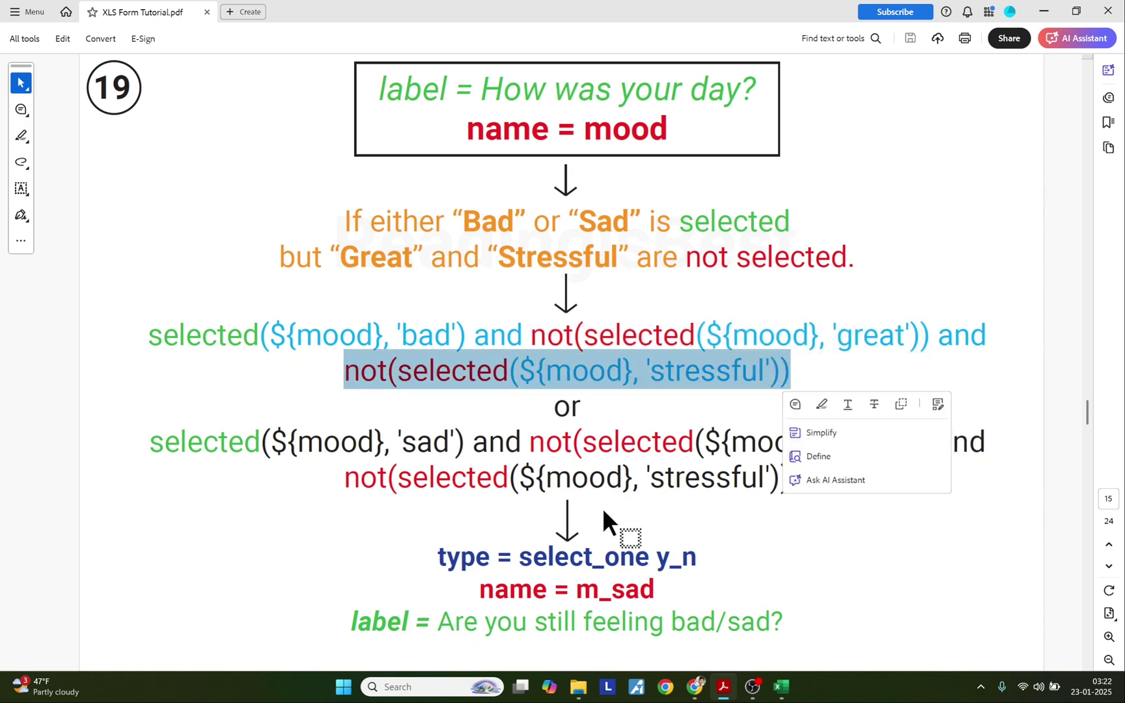
Examine section 20 of the PDF for the m_sad yes condition and the labels of the notes sad_c1 and sad_c2
{"action": "scroll", "coordinate": [604, 512], "scroll_direction": "down", "scroll_amount": 3}
{"action": "left_click_drag", "start_coordinate": [418, 150], "coordinate": [752, 150]}
{"action": "left_click", "coordinate": [335, 208]}
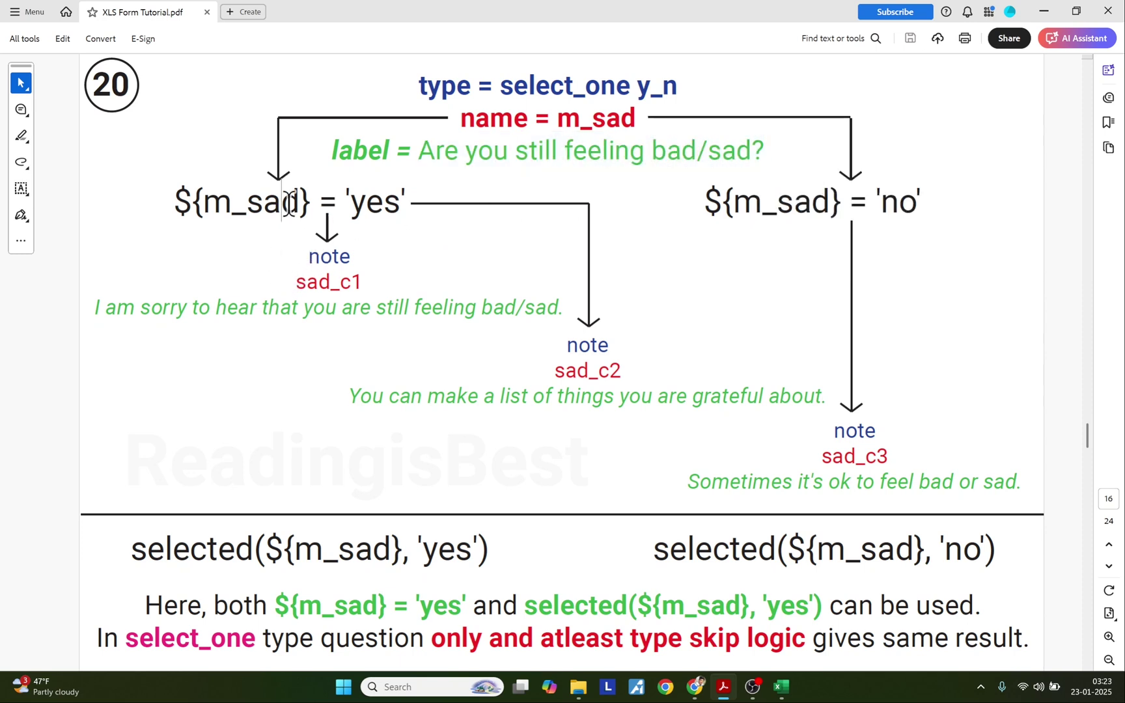
{"action": "left_click_drag", "start_coordinate": [169, 207], "coordinate": [407, 206]}
{"action": "left_click_drag", "start_coordinate": [211, 309], "coordinate": [501, 311]}
{"action": "left_click_drag", "start_coordinate": [427, 395], "coordinate": [552, 395]}
{"action": "left_click_drag", "start_coordinate": [98, 310], "coordinate": [563, 313]}
Copy the condition ${m_sad} = 'yes' from section 20 of the PDF into D10 for the sad_c2 note
{"action": "left_click_drag", "start_coordinate": [175, 203], "coordinate": [400, 196]}
{"action": "key", "text": "ctrl+c"}
{"action": "key", "text": "alt+Tab"}
{"action": "double_click", "coordinate": [593, 487]}
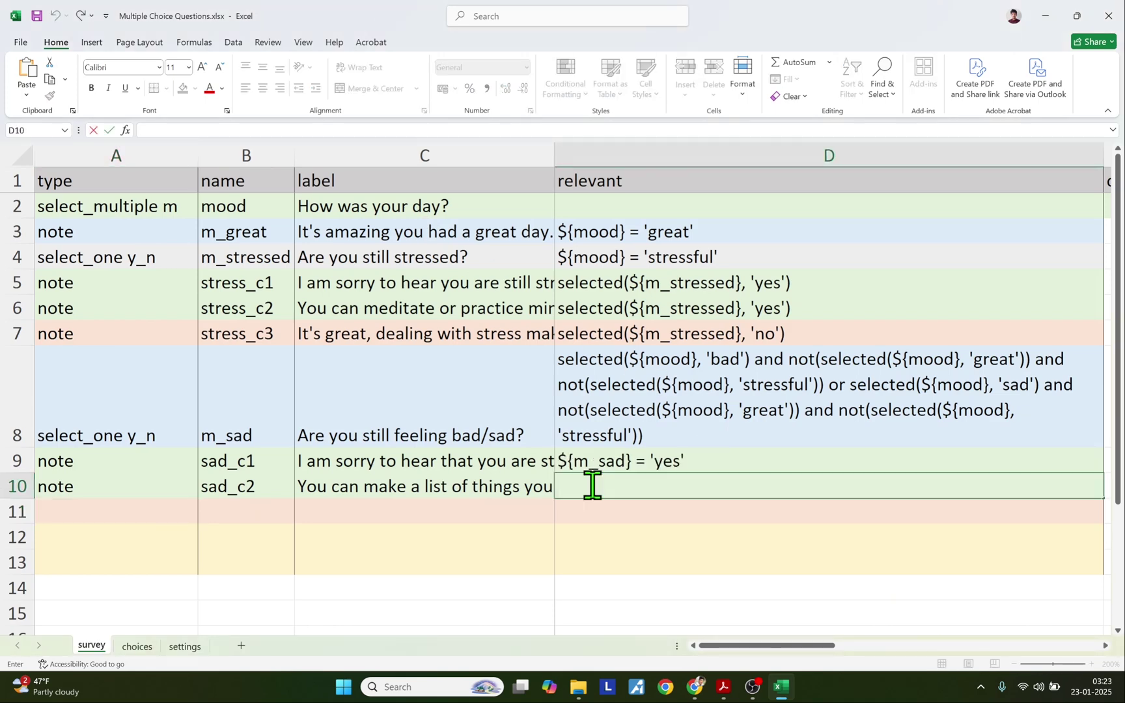
{"action": "key", "text": "ctrl+v"}
{"action": "key", "text": "Return"}
Fill row 11 from section 20 with type note, name sad_c3 and label Sometimes it's ok to feel bad or sad
{"action": "key", "text": "alt+Tab"}
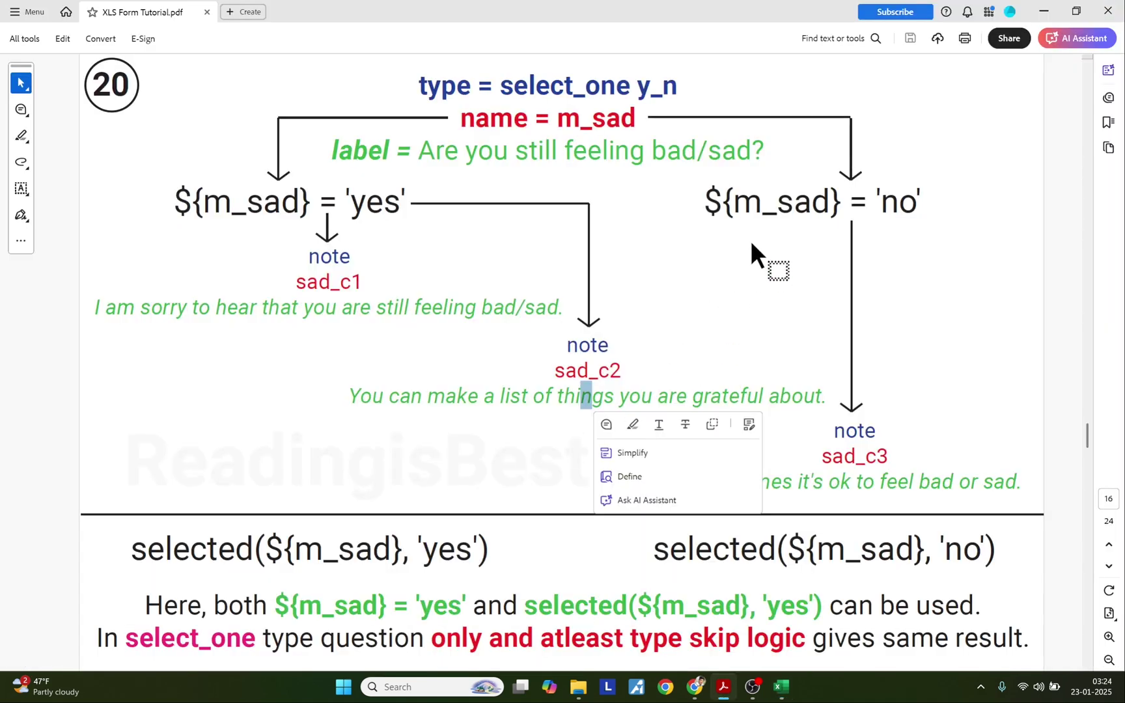
{"action": "left_click_drag", "start_coordinate": [714, 199], "coordinate": [866, 221]}
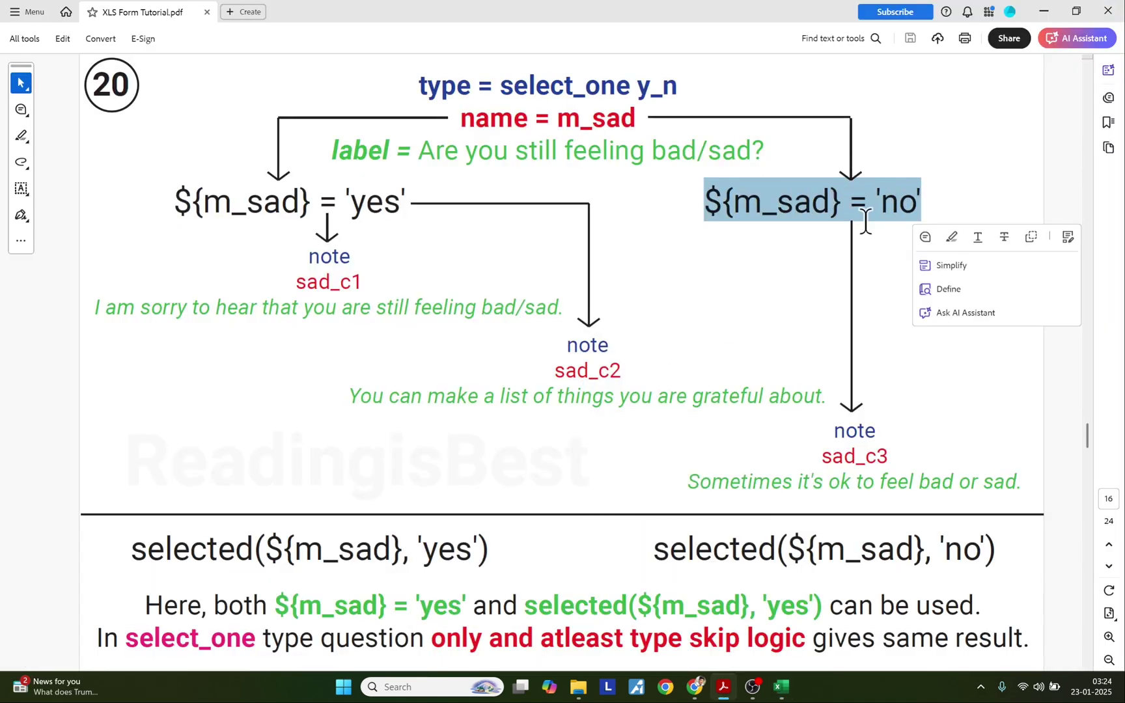
{"action": "left_click_drag", "start_coordinate": [688, 481], "coordinate": [1022, 483]}
{"action": "key", "text": "alt+Tab"}
{"action": "key", "text": "alt+Tab"}
{"action": "left_click_drag", "start_coordinate": [817, 455], "coordinate": [887, 458]}
{"action": "key", "text": "alt+Tab"}
{"action": "left_click", "coordinate": [92, 513]}
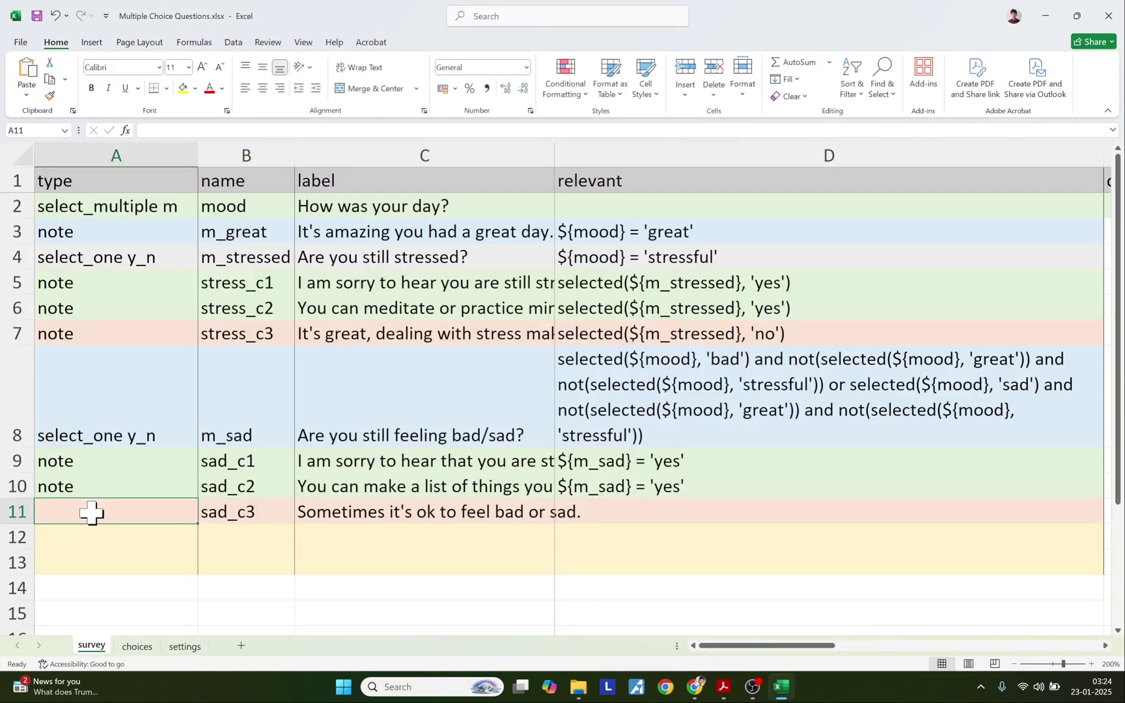
{"action": "type", "text": "note"}
{"action": "key", "text": "Return"}
Copy the condition ${m_sad} = 'no' from the PDF into D11 for the sad_c3 note
{"action": "key", "text": "alt+Tab"}
{"action": "left_click_drag", "start_coordinate": [705, 201], "coordinate": [901, 205]}
{"action": "key", "text": "alt+Tab"}
{"action": "left_click", "coordinate": [603, 560]}
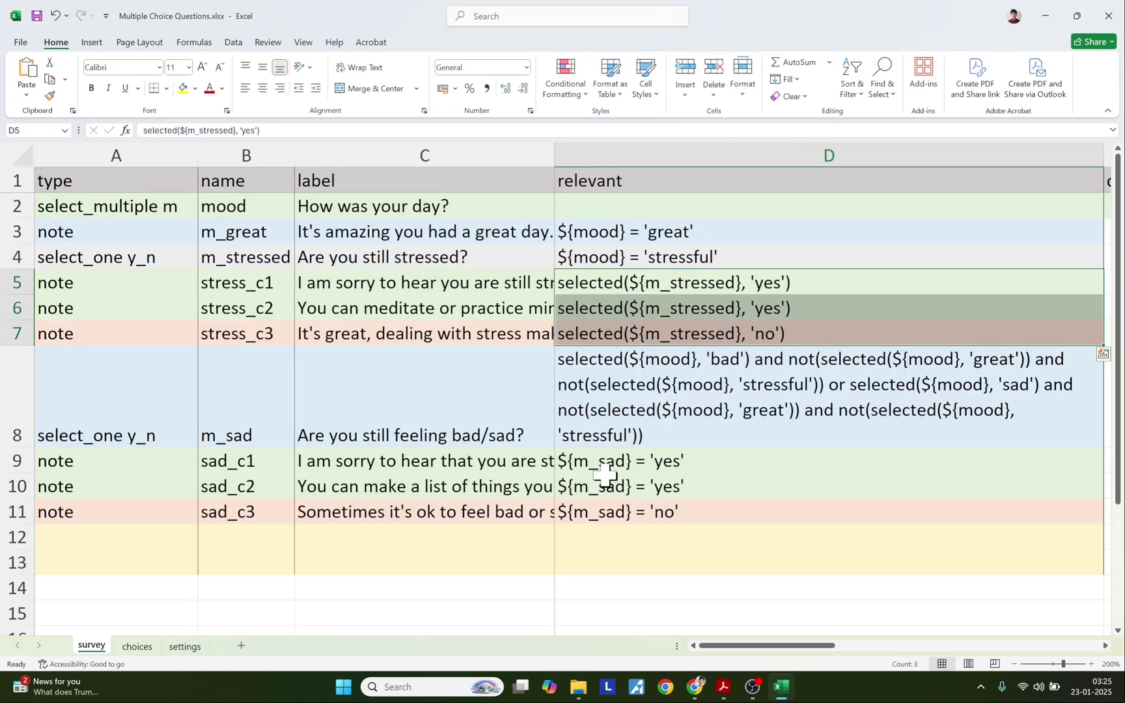
Compare the selected() conditions in D5:D7 with the equality conditions in D9:D11, and check the select_one type in A8
{"action": "left_click_drag", "start_coordinate": [606, 467], "coordinate": [605, 507]}
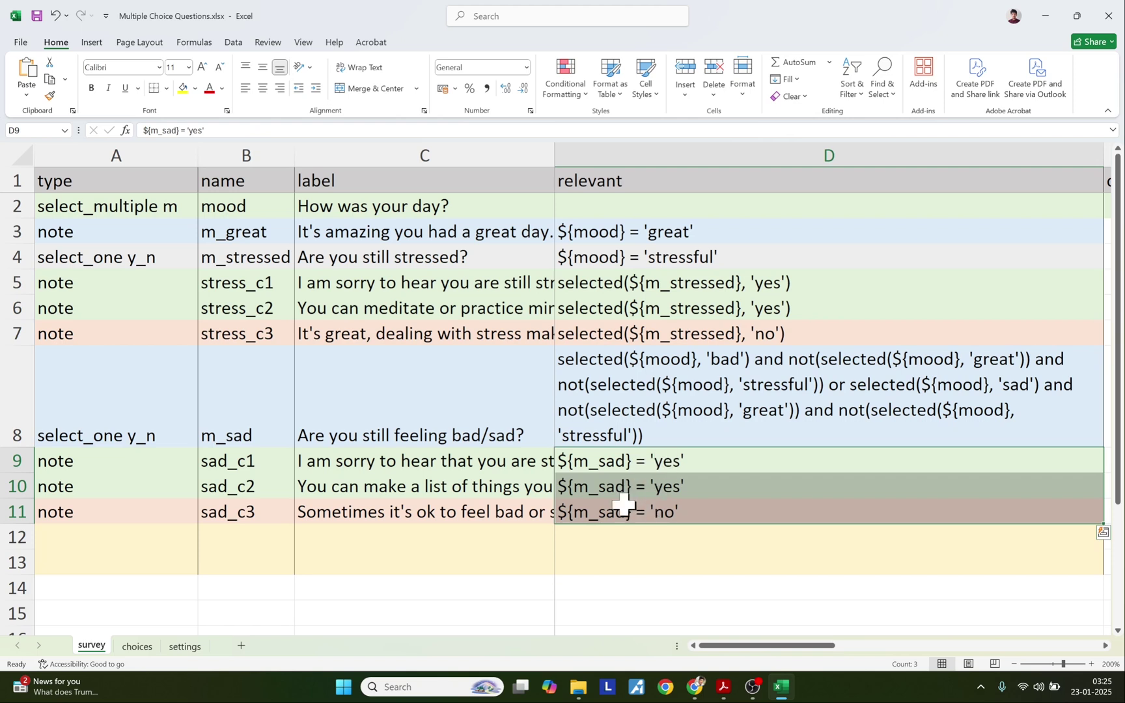
{"action": "left_click_drag", "start_coordinate": [617, 283], "coordinate": [607, 333]}
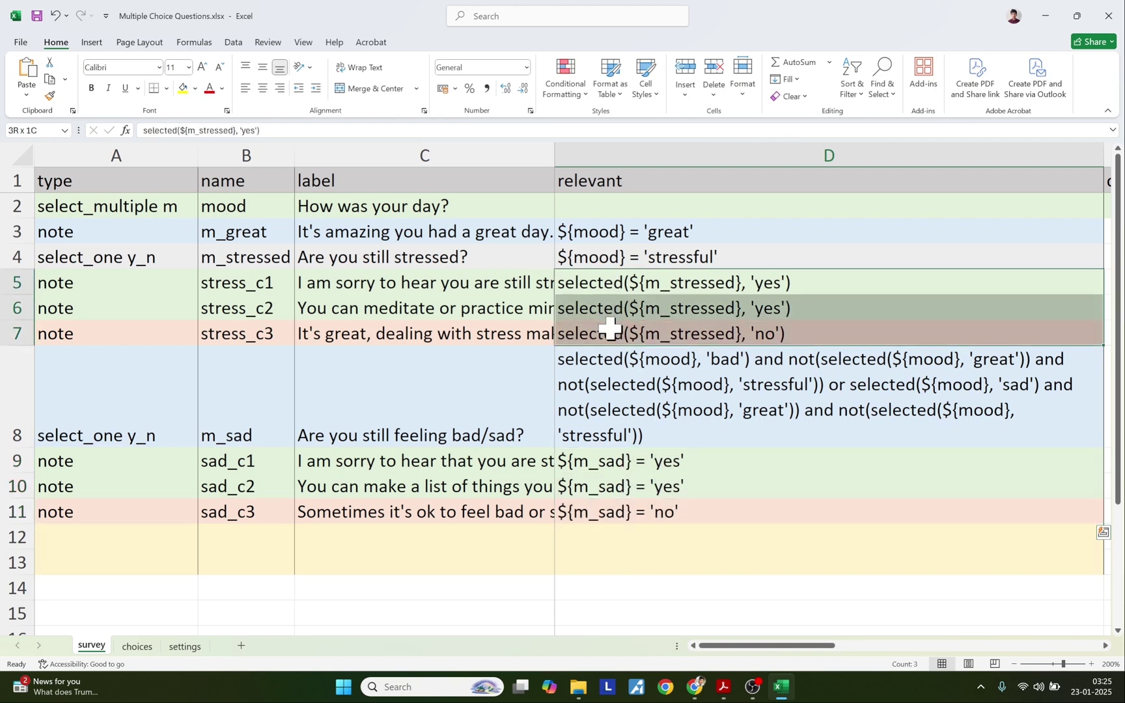
{"action": "left_click_drag", "start_coordinate": [641, 460], "coordinate": [632, 512]}
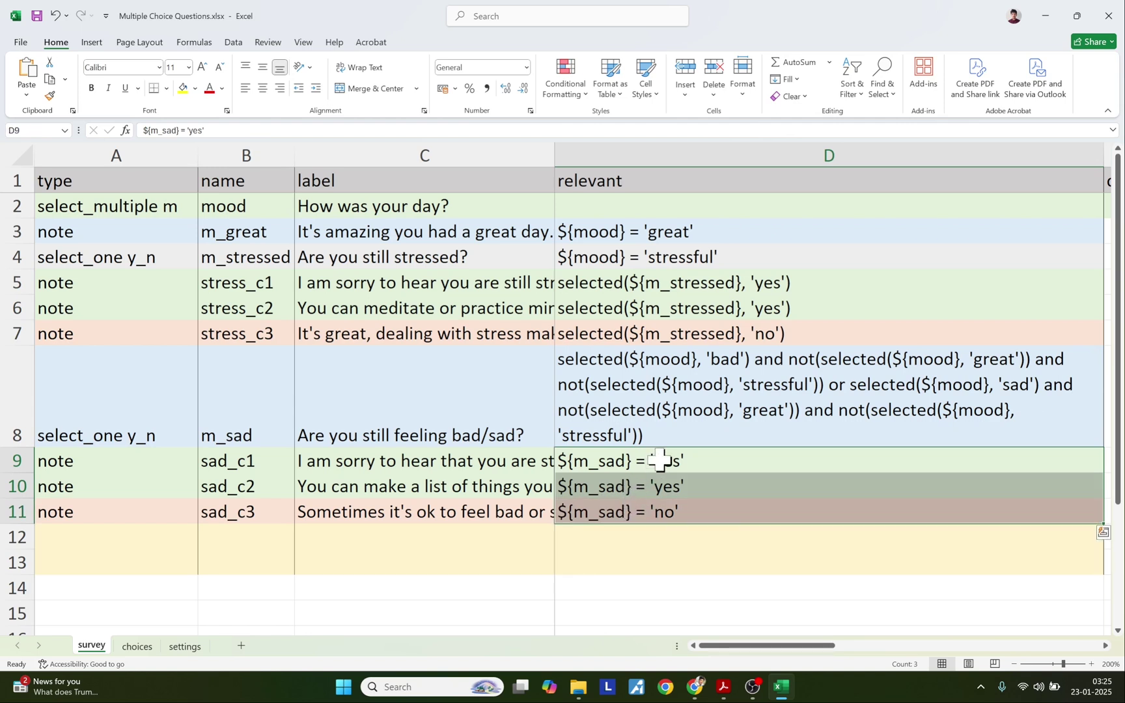
{"action": "left_click_drag", "start_coordinate": [658, 284], "coordinate": [662, 333]}
{"action": "left_click_drag", "start_coordinate": [645, 459], "coordinate": [636, 513]}
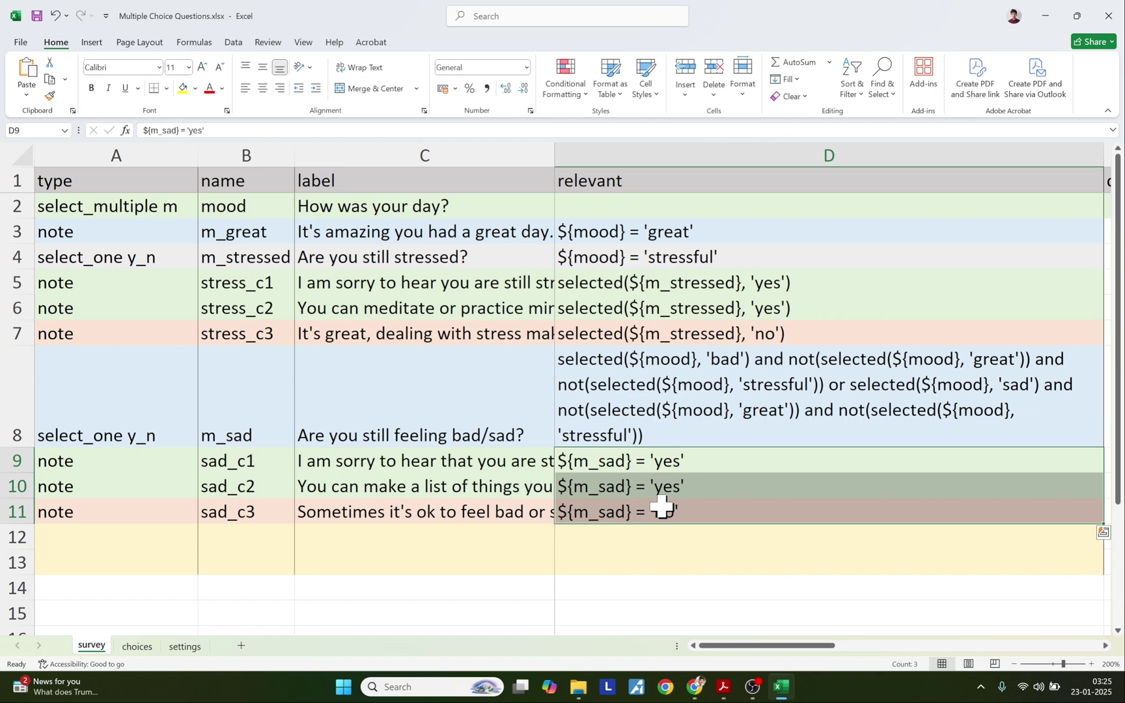
{"action": "double_click", "coordinate": [108, 438]}
{"action": "left_click_drag", "start_coordinate": [108, 437], "coordinate": [39, 435]}
{"action": "left_click", "coordinate": [171, 438]}
{"action": "left_click", "coordinate": [103, 438]}
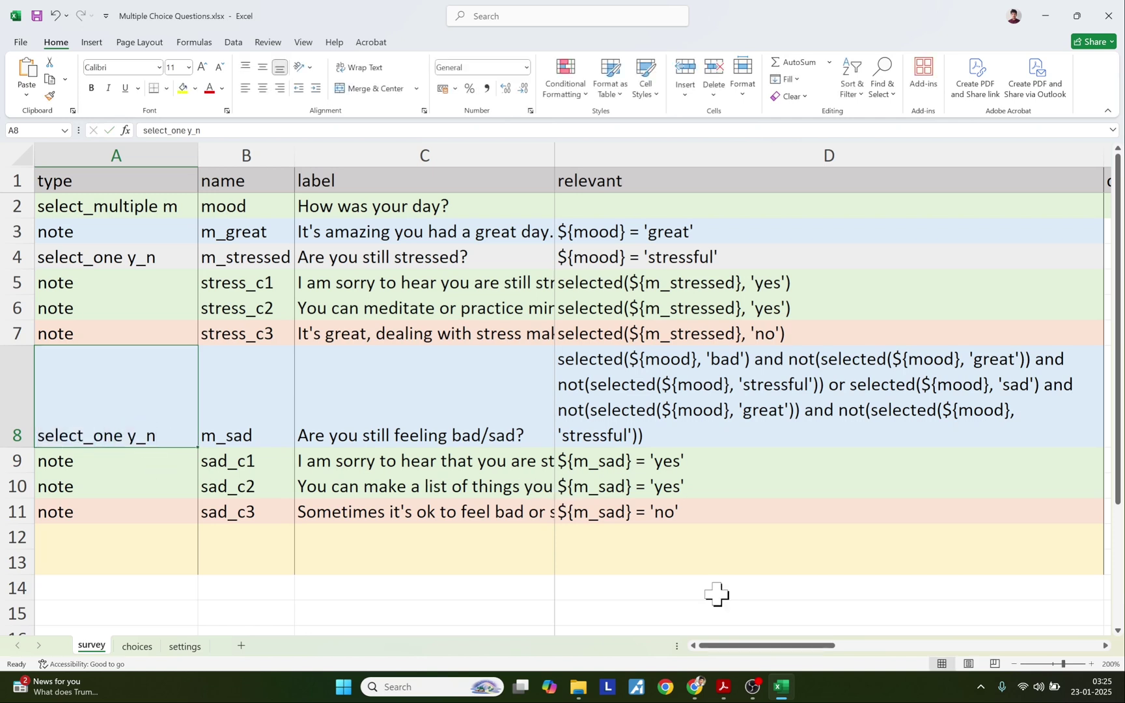
Switch to KoboToolbox, replace the draft with the workbook containing the sad_c1 to sad_c3 notes, and preview the form
{"action": "left_click", "coordinate": [696, 687]}
{"action": "left_click", "coordinate": [1052, 213]}
{"action": "left_click", "coordinate": [422, 366]}
{"action": "left_click", "coordinate": [805, 256]}
{"action": "left_click", "coordinate": [1026, 213]}
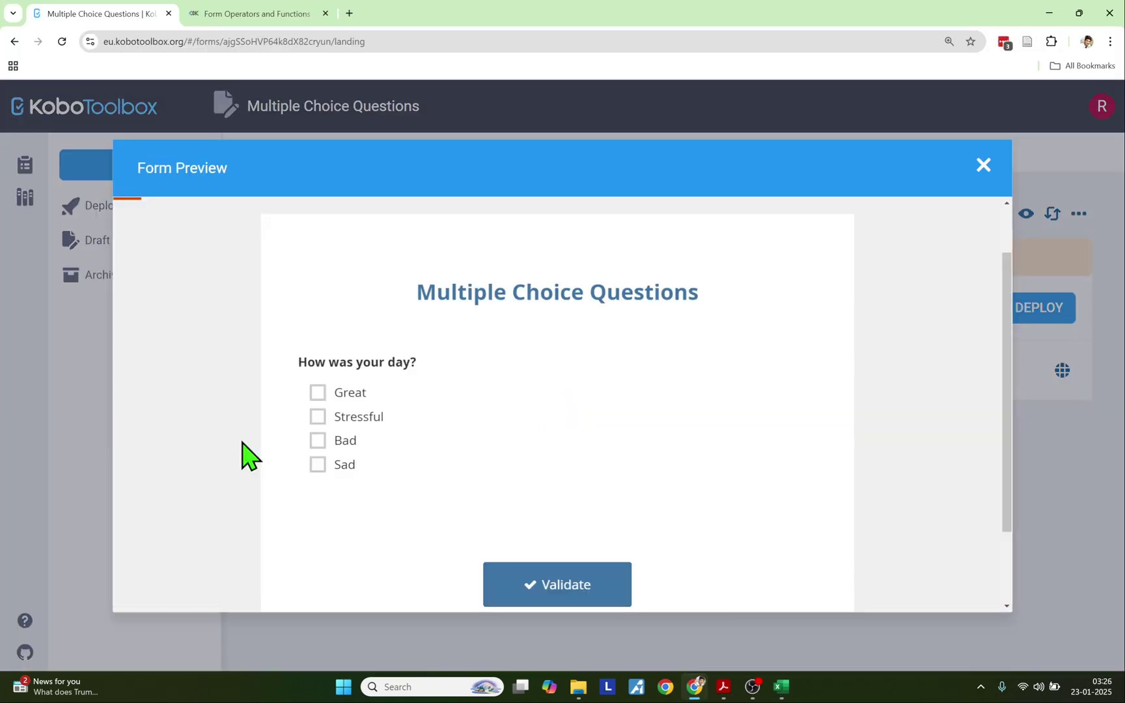
Select Bad and Sad under How was your day? in the preview to check the bad/sad follow-up question
{"action": "scroll", "coordinate": [293, 423], "scroll_direction": "down", "scroll_amount": 1}
{"action": "left_click", "coordinate": [329, 378]}
{"action": "left_click", "coordinate": [337, 395]}
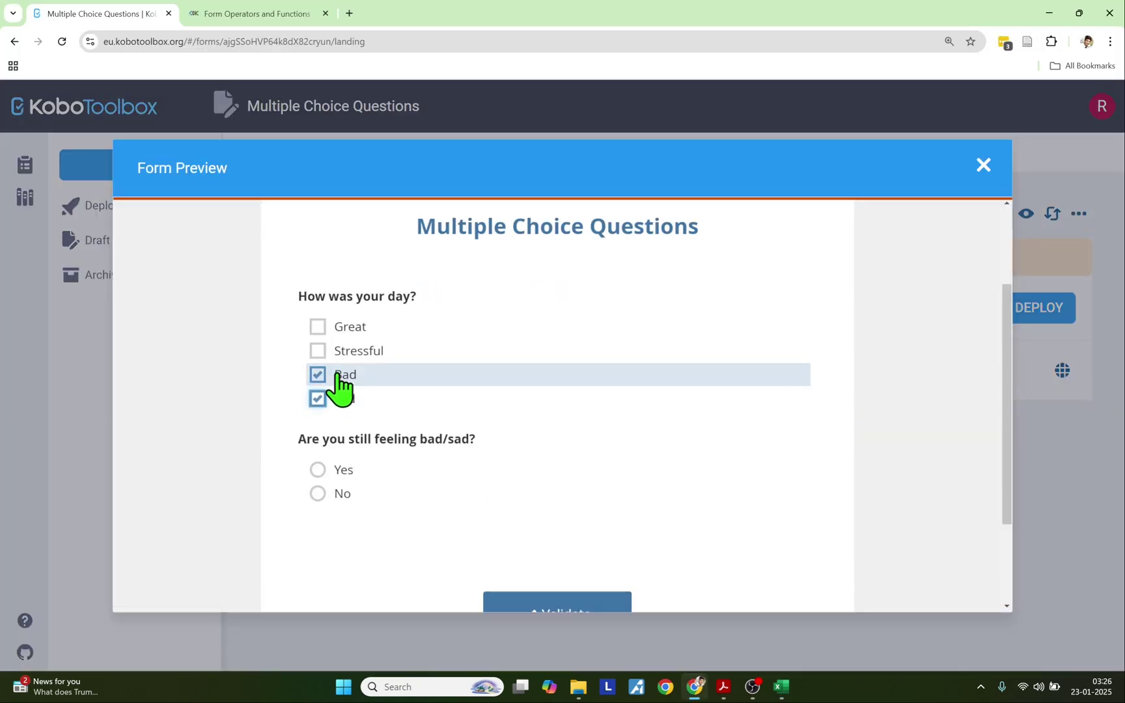
{"action": "left_click", "coordinate": [337, 377]}
{"action": "scroll", "coordinate": [325, 390], "scroll_direction": "down", "scroll_amount": 1}
{"action": "left_click_drag", "start_coordinate": [298, 373], "coordinate": [448, 371]}
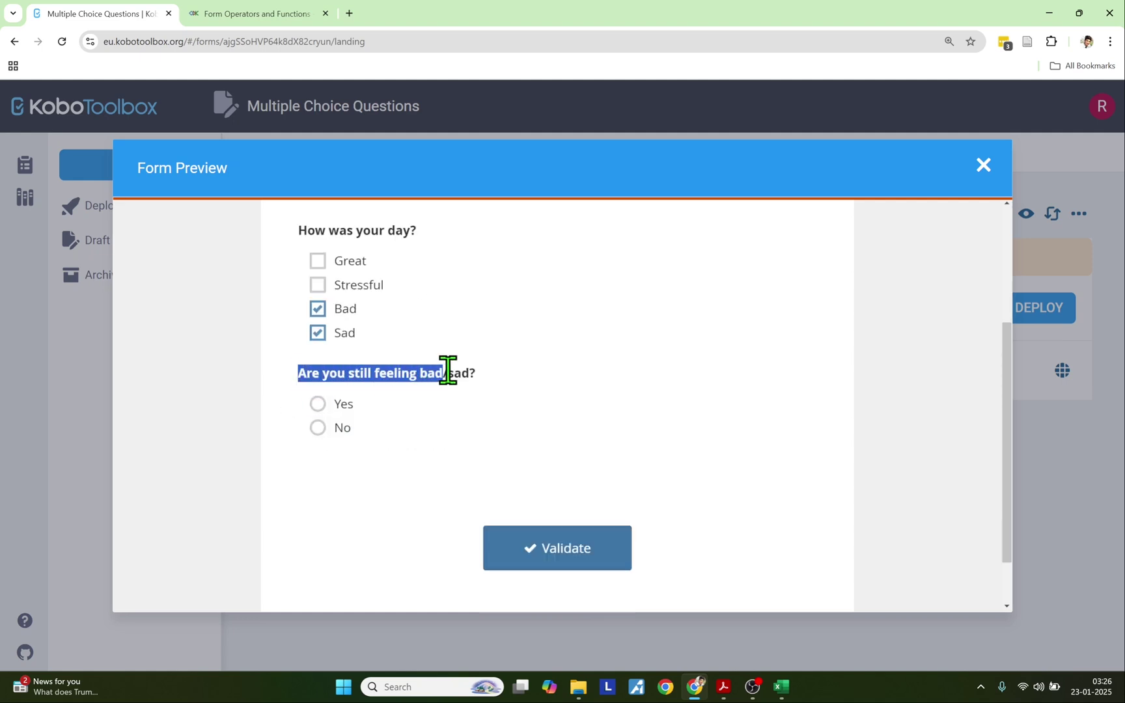
Answer Are you still feeling bad/sad? with Yes and then No, reading the notes for each answer
{"action": "left_click", "coordinate": [348, 417]}
{"action": "left_click_drag", "start_coordinate": [298, 469], "coordinate": [599, 509]}
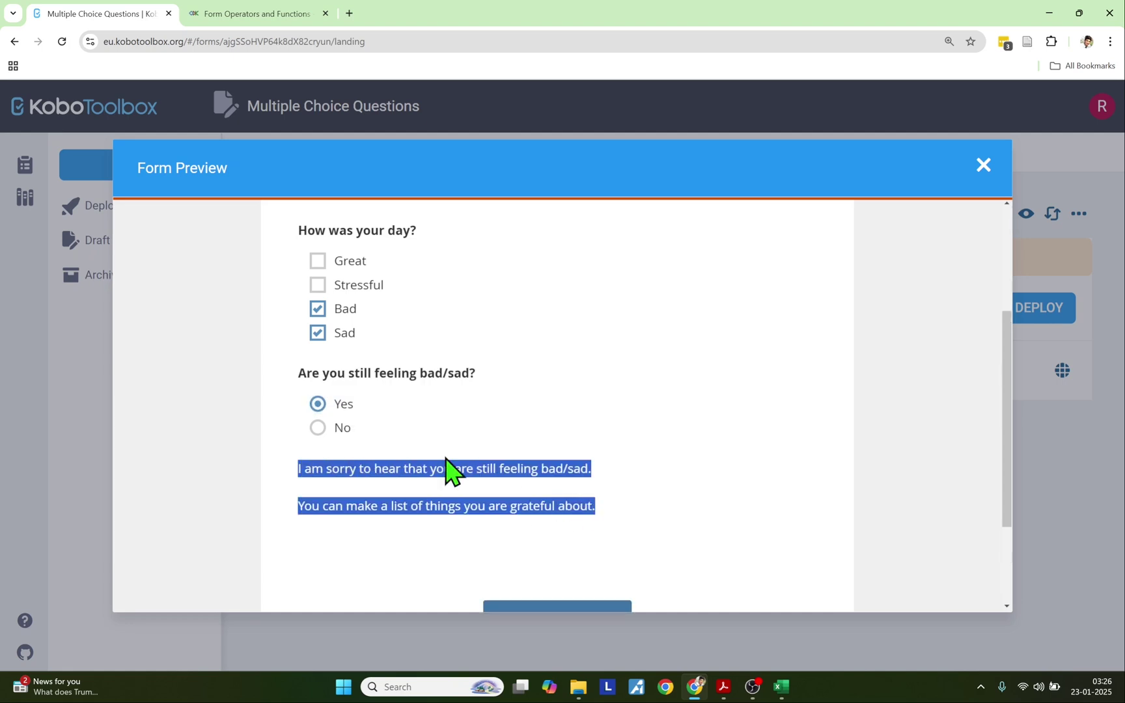
{"action": "left_click", "coordinate": [320, 428]}
{"action": "left_click_drag", "start_coordinate": [296, 471], "coordinate": [502, 477]}
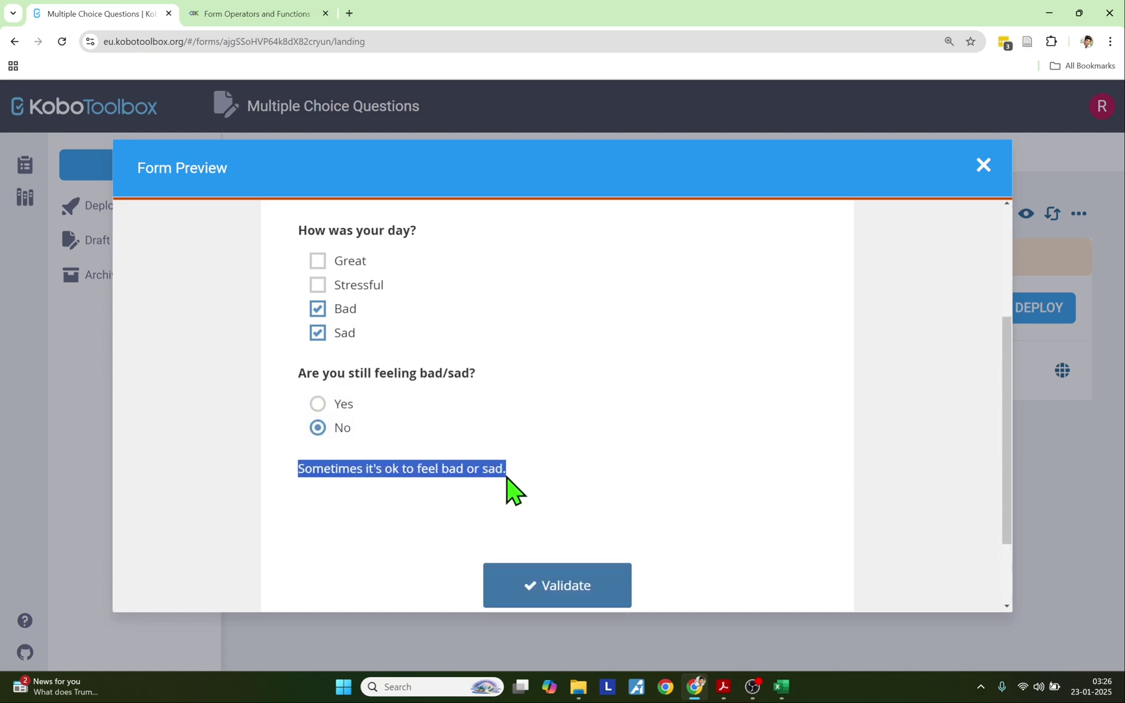
{"action": "left_click", "coordinate": [361, 495]}
{"action": "left_click_drag", "start_coordinate": [297, 377], "coordinate": [365, 443]}
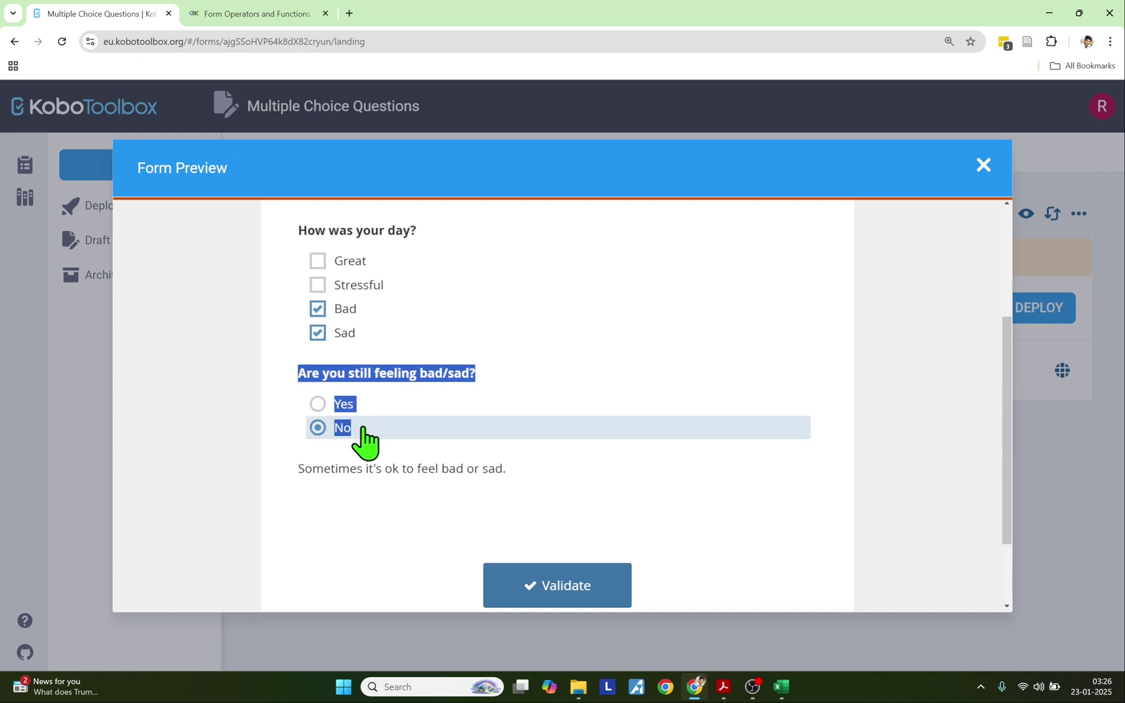
Alternate repeatedly between Yes and No for Are you still feeling bad/sad? to compare the follow-up notes, ending on Yes
{"action": "left_click", "coordinate": [337, 404]}
{"action": "left_click", "coordinate": [326, 424]}
{"action": "left_click", "coordinate": [326, 403]}
{"action": "left_click", "coordinate": [325, 425]}
{"action": "left_click", "coordinate": [325, 405]}
{"action": "left_click", "coordinate": [325, 426]}
{"action": "left_click", "coordinate": [325, 406]}
{"action": "left_click", "coordinate": [325, 426]}
{"action": "left_click", "coordinate": [325, 403]}
{"action": "left_click", "coordinate": [325, 426]}
{"action": "left_click", "coordinate": [325, 404]}
{"action": "left_click", "coordinate": [325, 426]}
{"action": "left_click", "coordinate": [324, 404]}
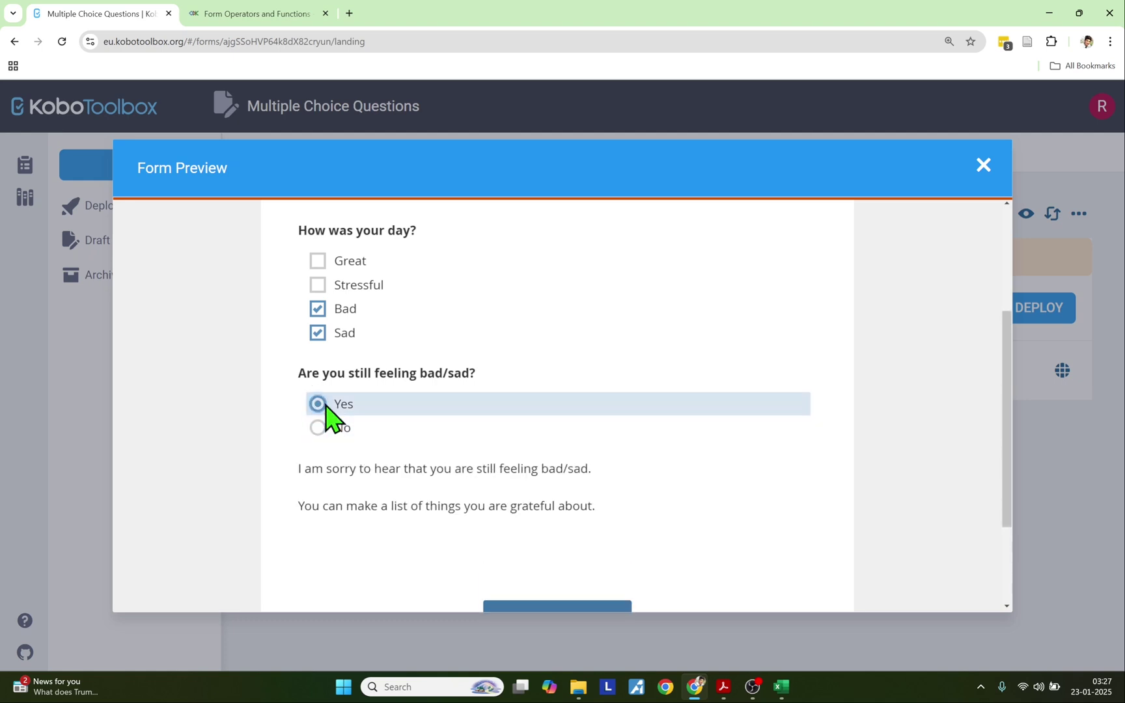
Keep switching the bad/sad follow-up answer between No and Yes to recheck which notes belong to each choice
{"action": "left_click", "coordinate": [325, 425]}
{"action": "left_click", "coordinate": [325, 403]}
{"action": "left_click", "coordinate": [325, 426]}
{"action": "left_click", "coordinate": [325, 404]}
{"action": "left_click", "coordinate": [325, 426]}
{"action": "left_click", "coordinate": [325, 403]}
{"action": "left_click", "coordinate": [325, 425]}
{"action": "left_click", "coordinate": [325, 403]}
{"action": "left_click", "coordinate": [328, 430]}
{"action": "left_click", "coordinate": [328, 408]}
Switch to the XLS Form Tutorial PDF and review the selected(${m_sad}, 'yes') and selected(${m_sad}, 'no') alternatives for the select_one question
{"action": "left_click_drag", "start_coordinate": [132, 551], "coordinate": [498, 552]}
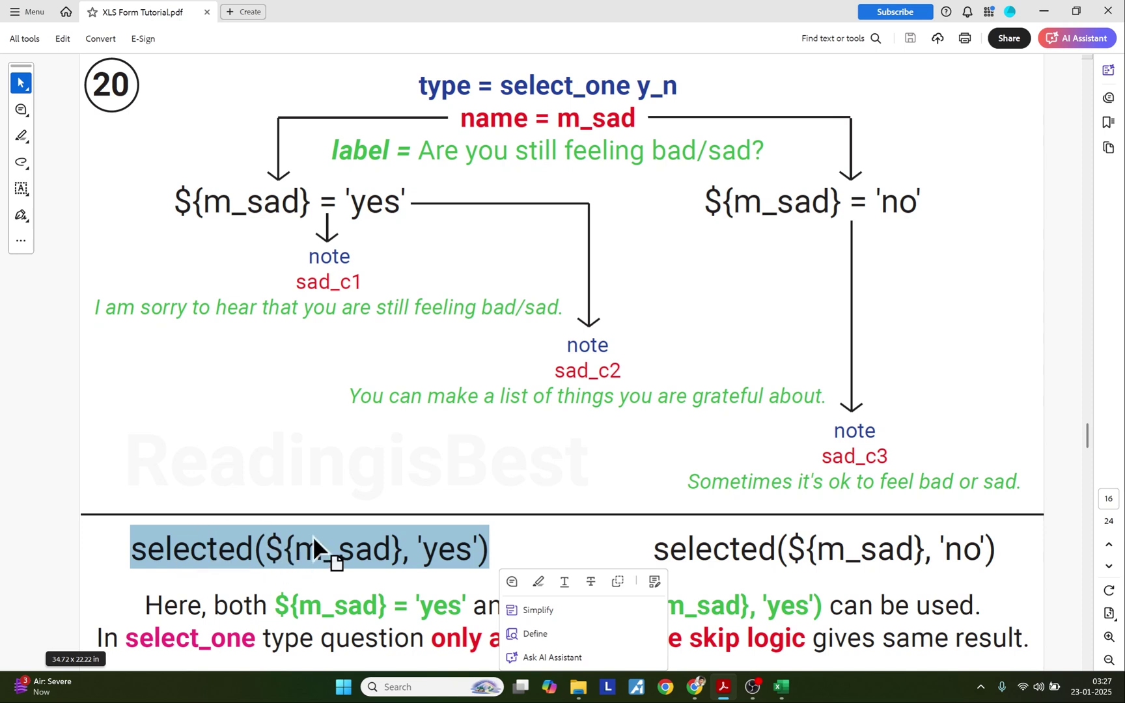
{"action": "left_click_drag", "start_coordinate": [651, 550], "coordinate": [999, 553]}
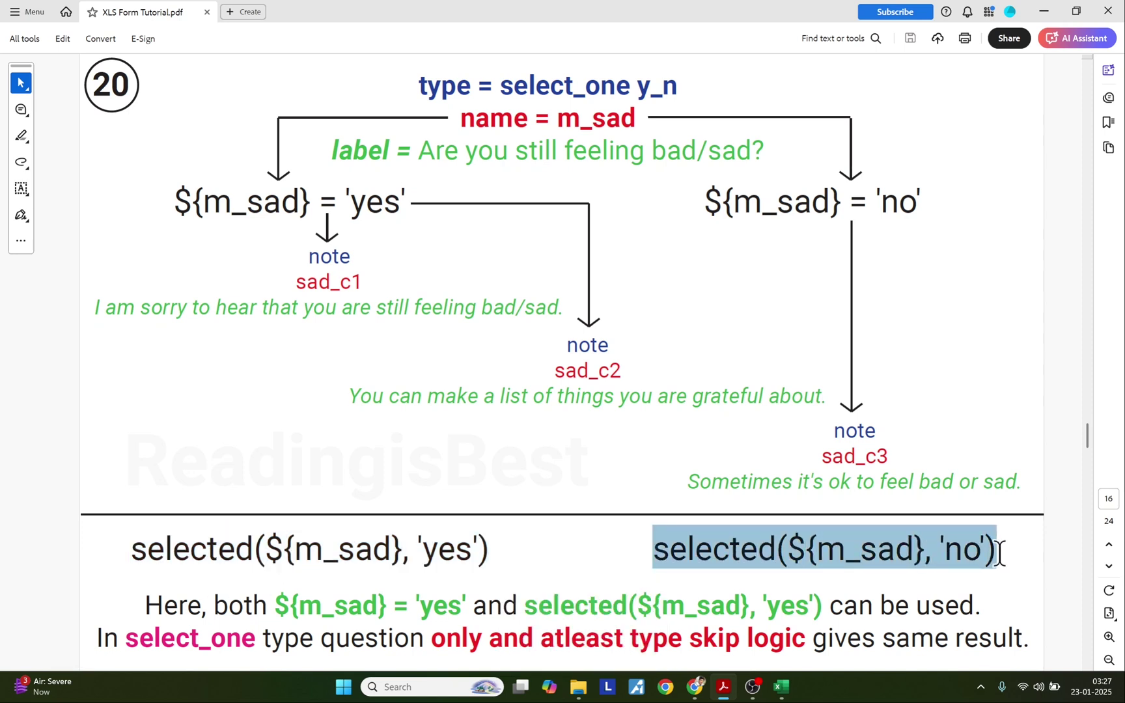
{"action": "left_click", "coordinate": [512, 91]}
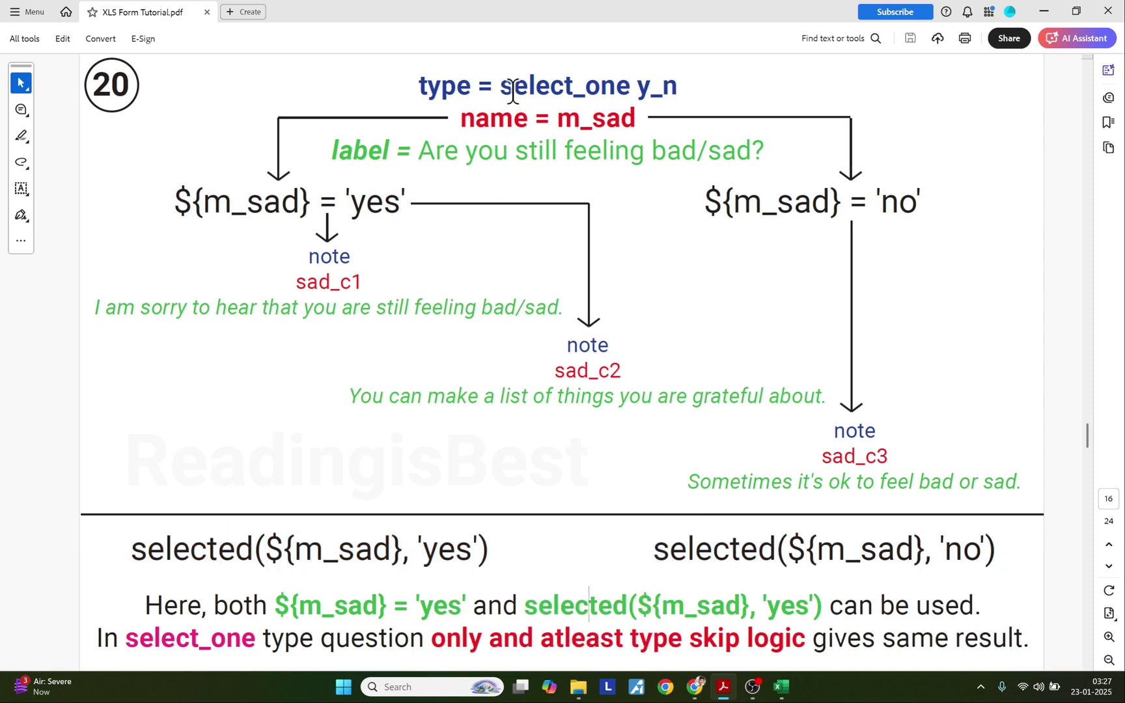
{"action": "left_click_drag", "start_coordinate": [507, 87], "coordinate": [629, 87]}
{"action": "left_click_drag", "start_coordinate": [501, 83], "coordinate": [629, 86]}
{"action": "left_click", "coordinate": [520, 553]}
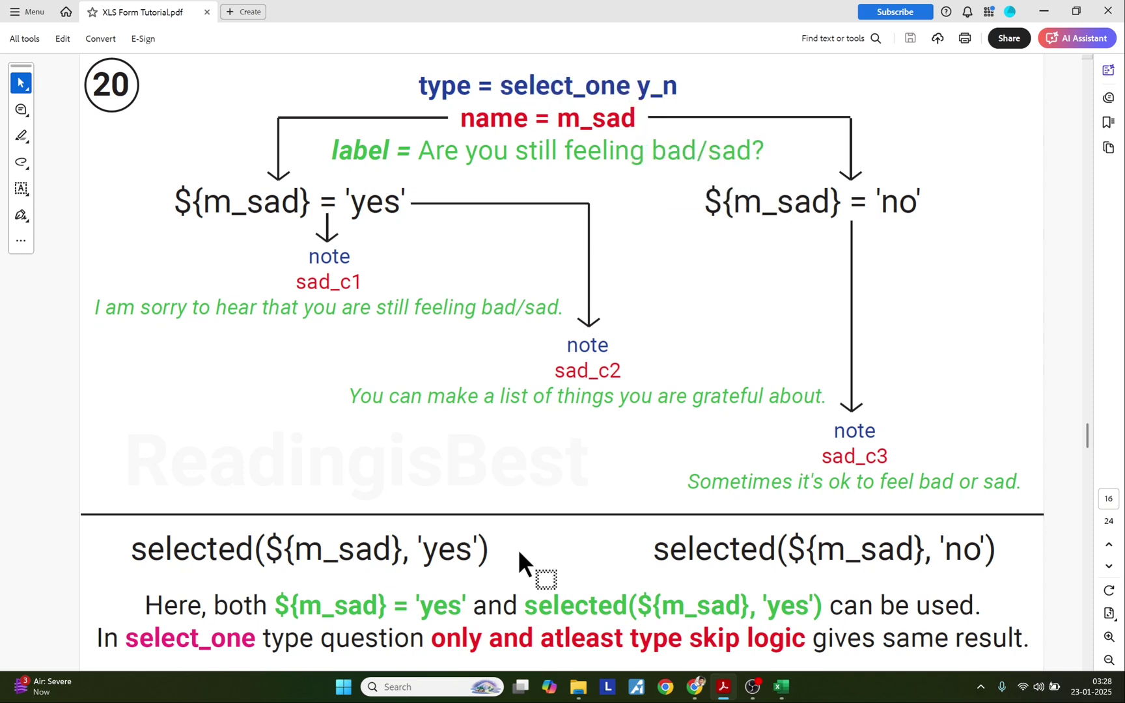
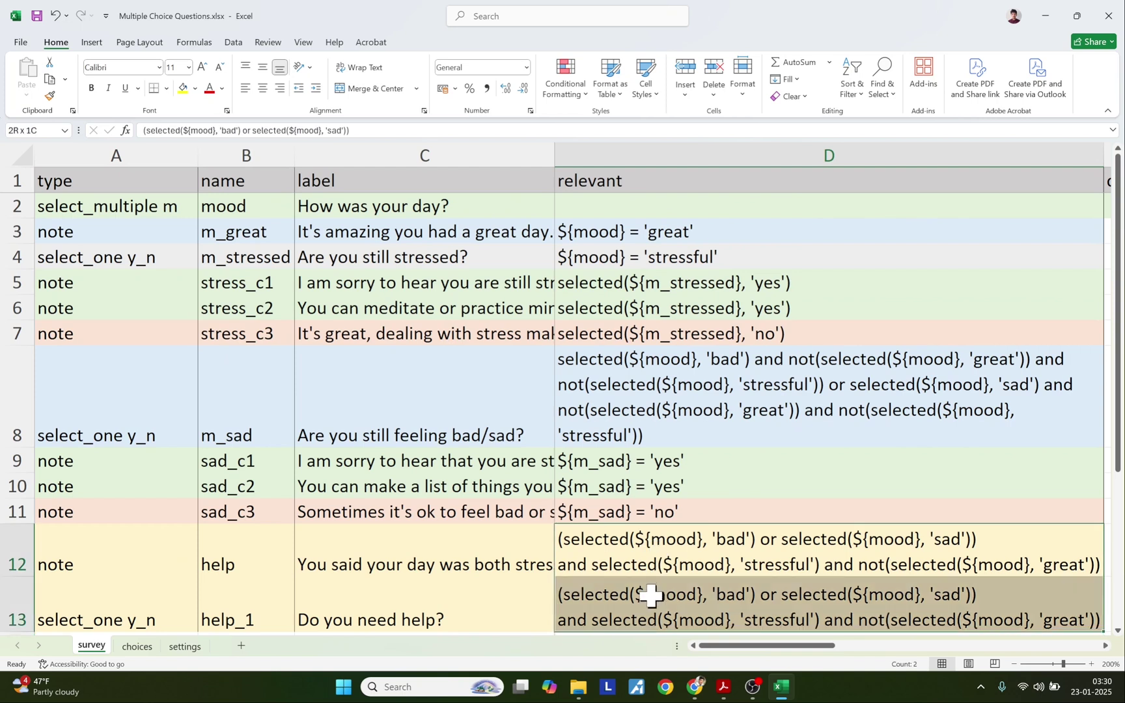
Review the help and help_1 labels in Excel, then replace the KoboToolbox draft with the workbook and preview the form
{"action": "left_click_drag", "start_coordinate": [477, 547], "coordinate": [449, 550]}
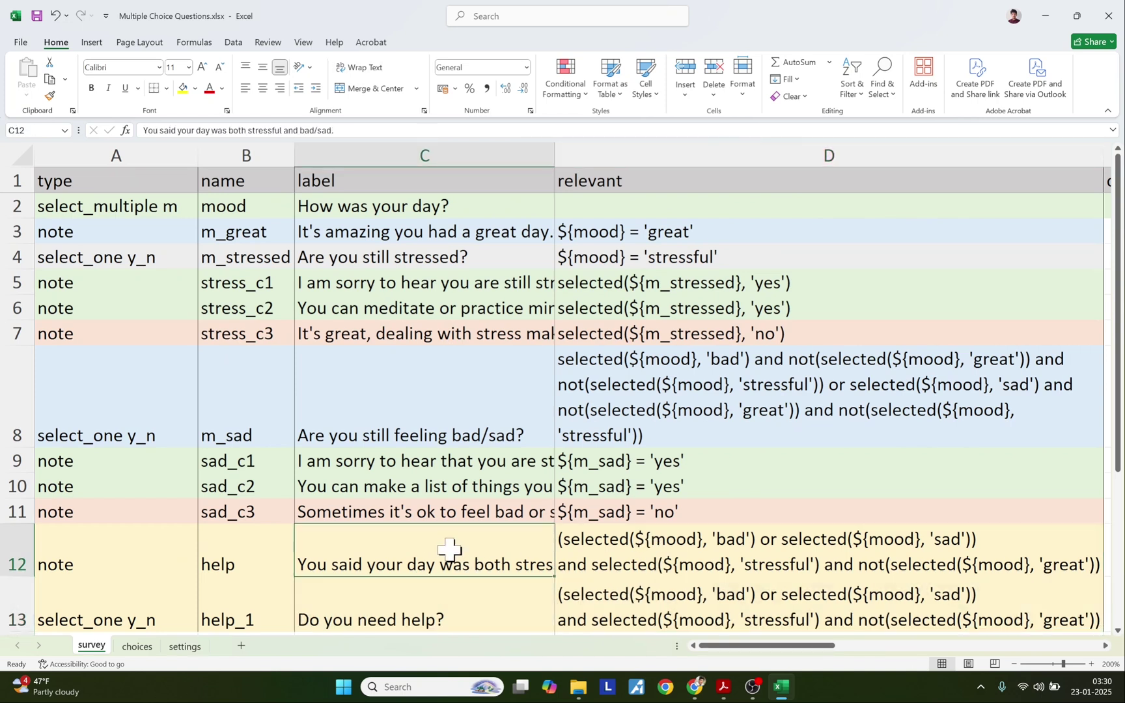
{"action": "left_click", "coordinate": [414, 605]}
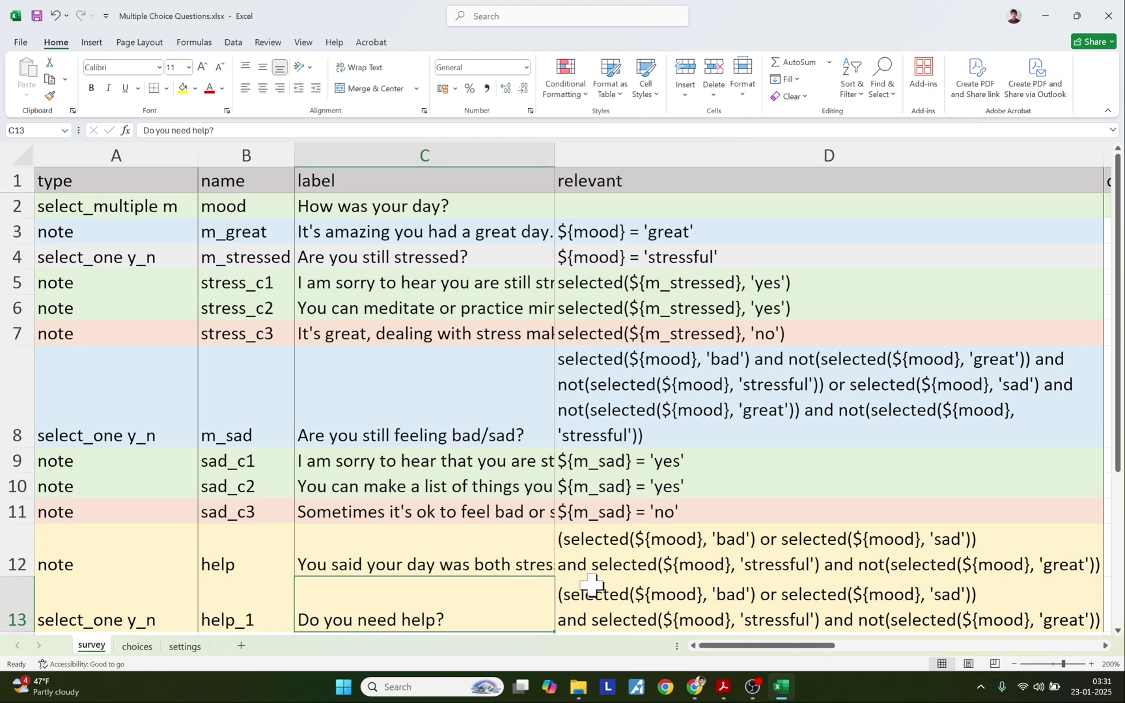
{"action": "left_click", "coordinate": [694, 686]}
{"action": "left_click", "coordinate": [982, 164]}
{"action": "left_click", "coordinate": [1053, 214]}
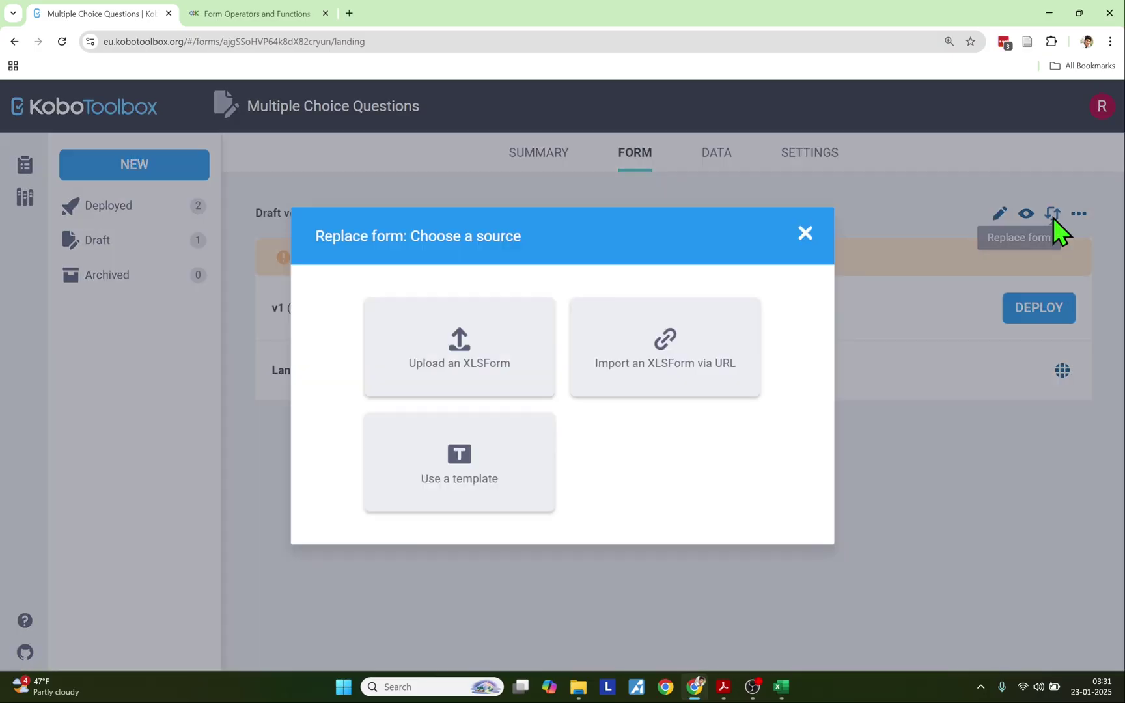
{"action": "left_click", "coordinate": [451, 373]}
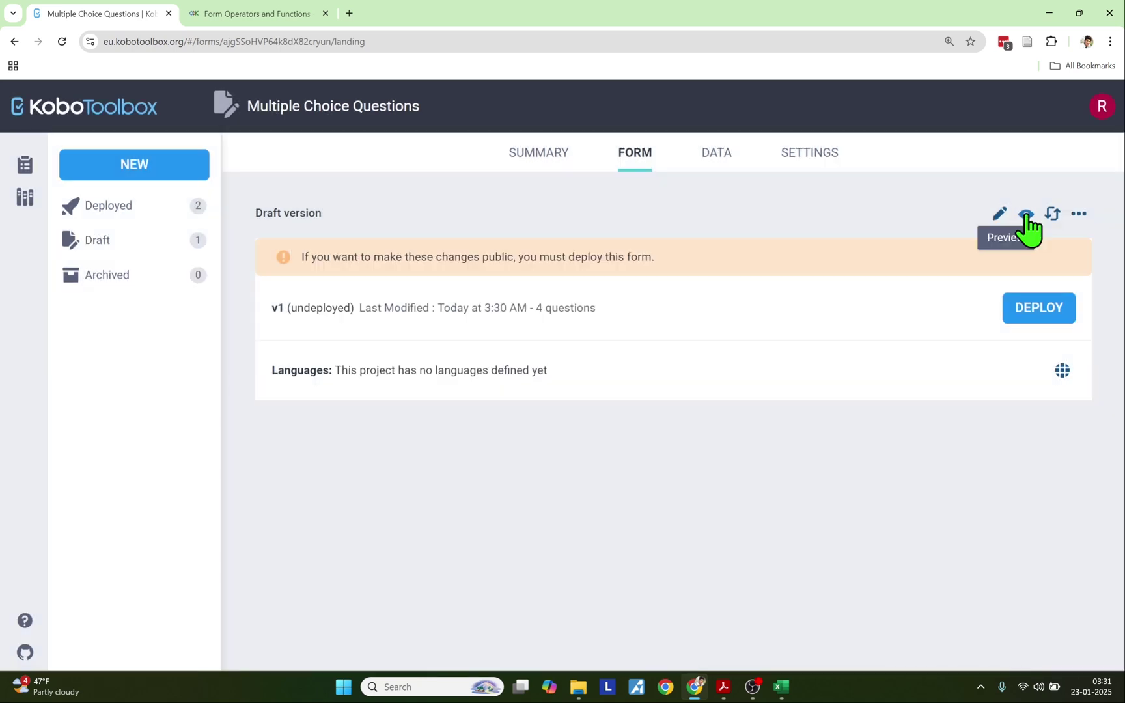
{"action": "left_click", "coordinate": [1025, 215]}
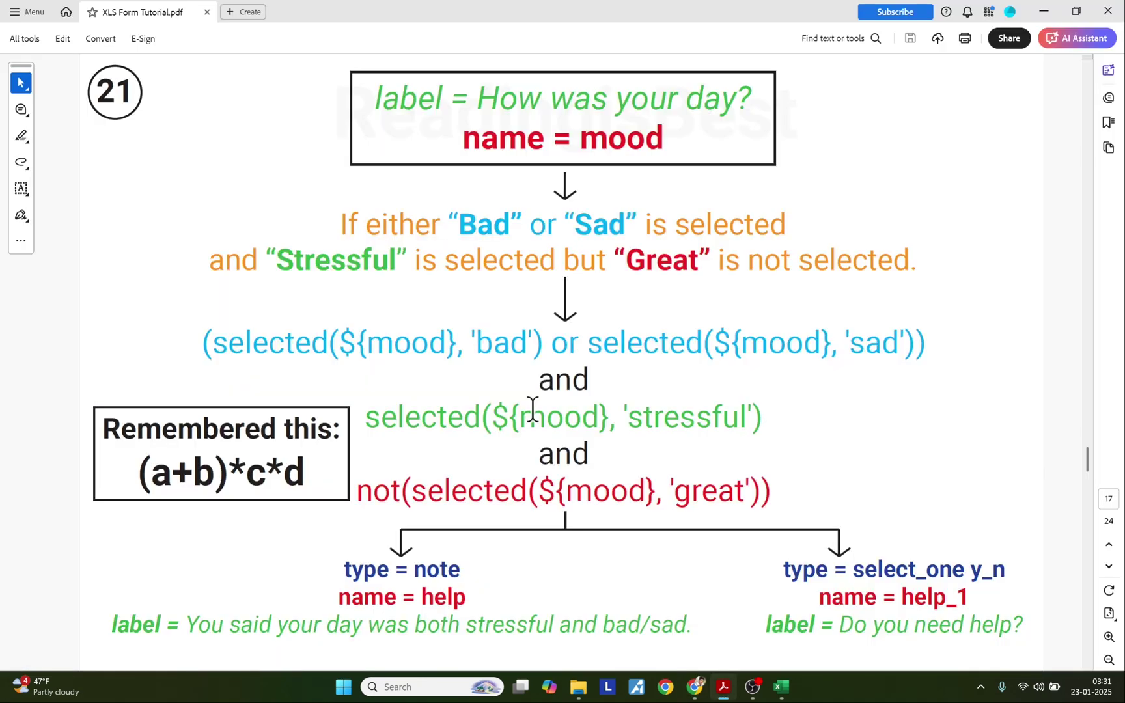
Select mood options in the KoboToolbox preview and compare them with the selected(${mood}, 'stressful') condition in the tutorial PDF
{"action": "key", "text": "alt+Tab"}
{"action": "left_click", "coordinate": [317, 442]}
{"action": "left_click", "coordinate": [326, 466]}
{"action": "key", "text": "alt+Tab"}
{"action": "left_click_drag", "start_coordinate": [368, 423], "coordinate": [750, 426]}
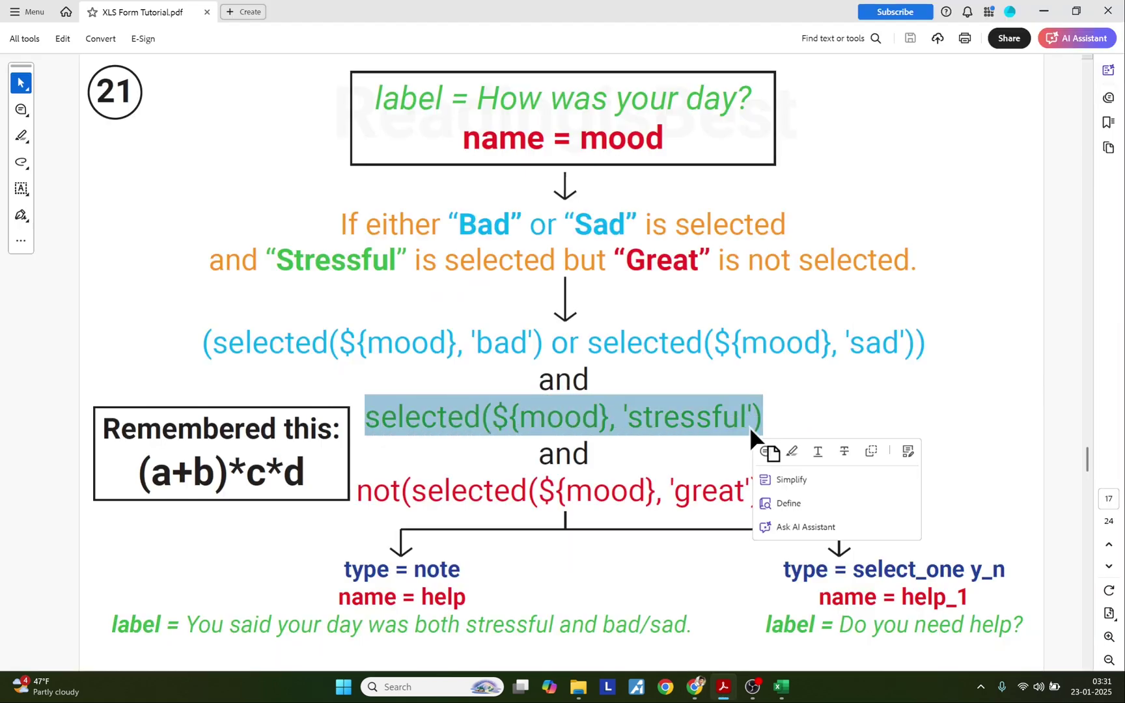
Check the text under the mood options in the preview against the not(selected(${mood}, 'great')) condition in the PDF
{"action": "key", "text": "alt+Tab"}
{"action": "left_click_drag", "start_coordinate": [300, 476], "coordinate": [520, 498]}
{"action": "key", "text": "alt+Tab"}
{"action": "left_click", "coordinate": [530, 494]}
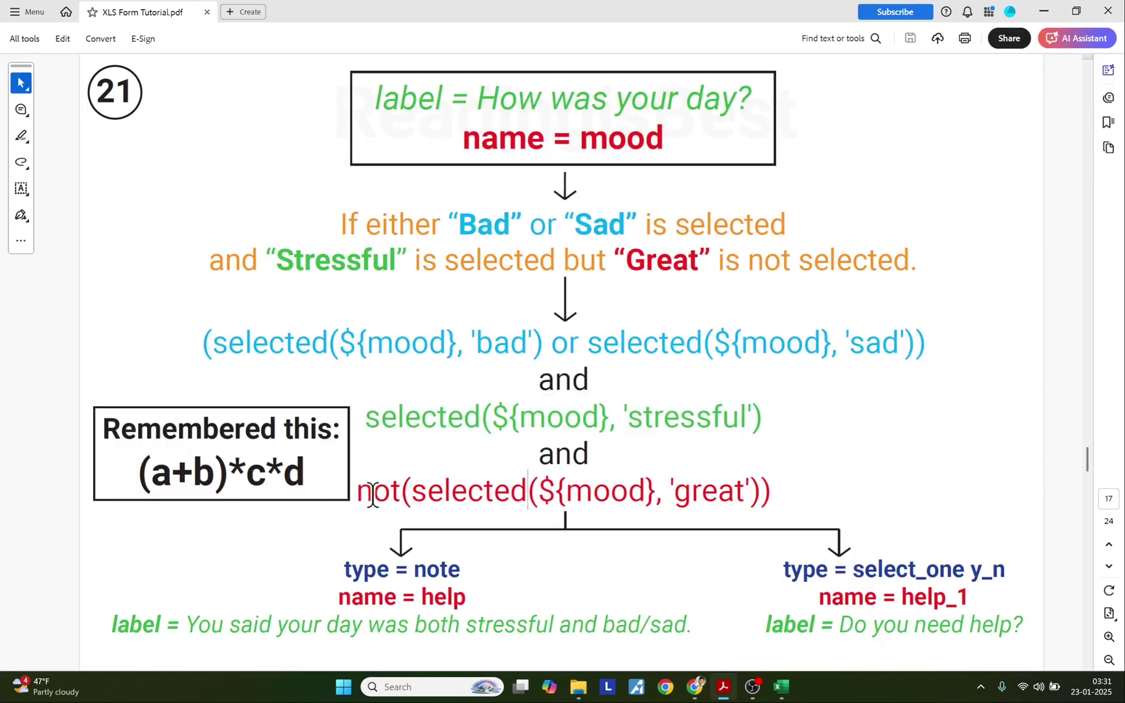
{"action": "left_click_drag", "start_coordinate": [359, 495], "coordinate": [753, 494]}
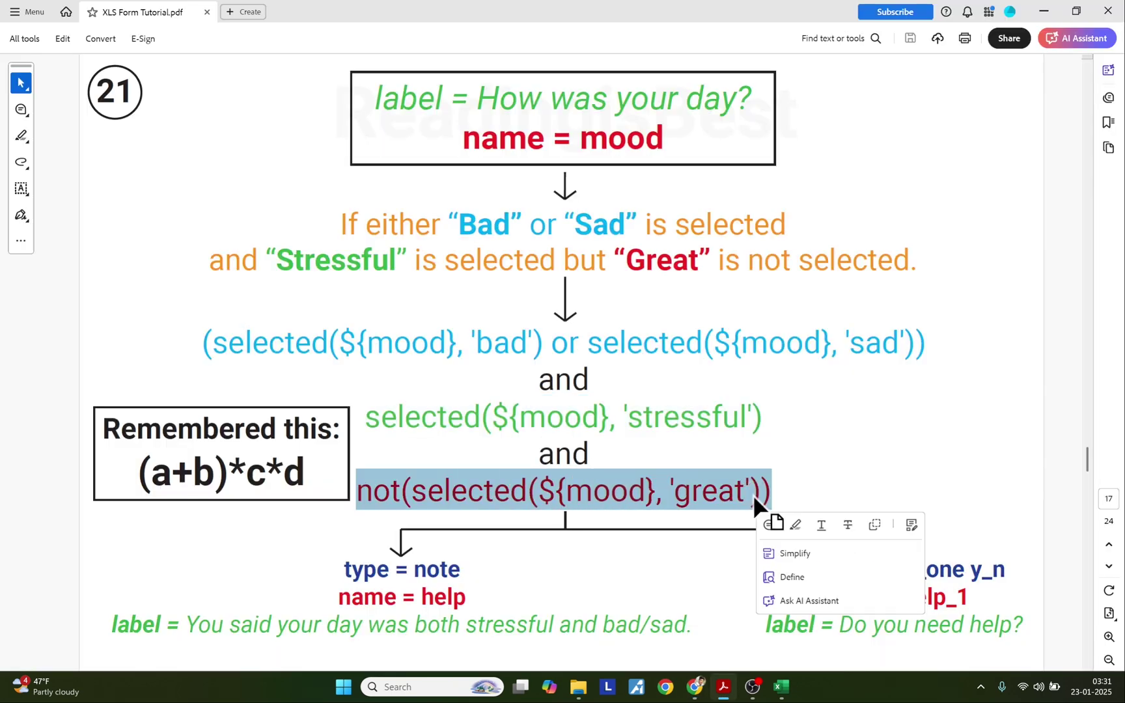
Return to the preview, select Great and clear it again to test the Do you need help? skip logic
{"action": "key", "text": "alt+Tab"}
{"action": "left_click", "coordinate": [345, 327]}
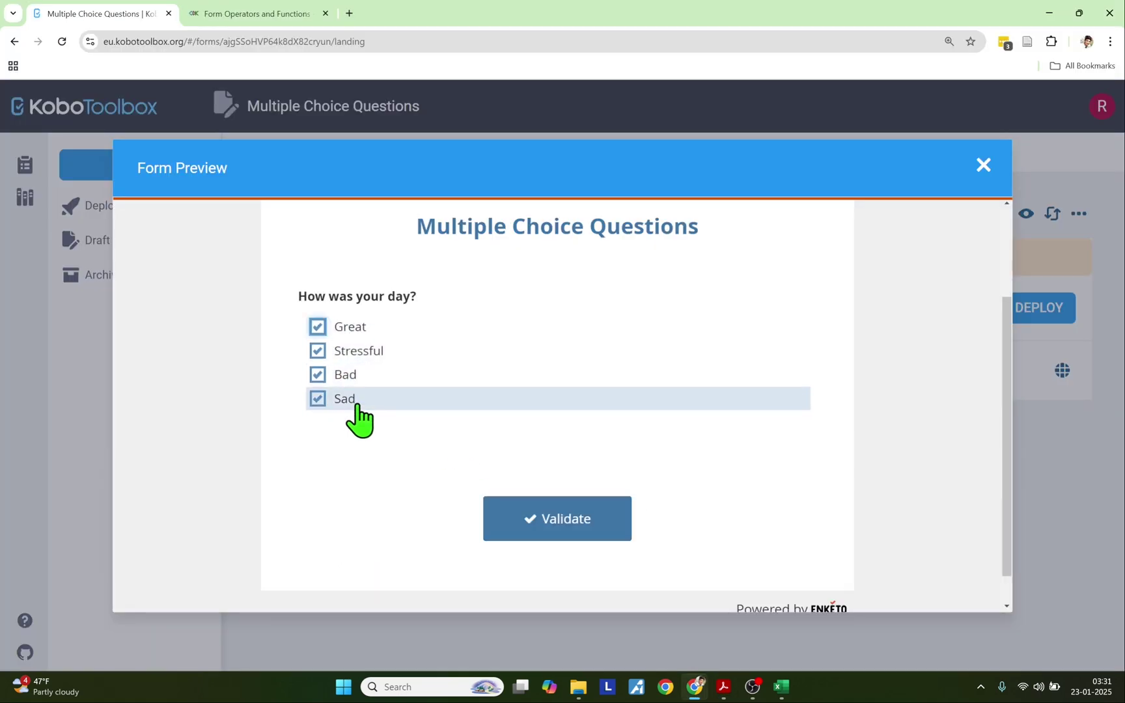
{"action": "left_click", "coordinate": [355, 329]}
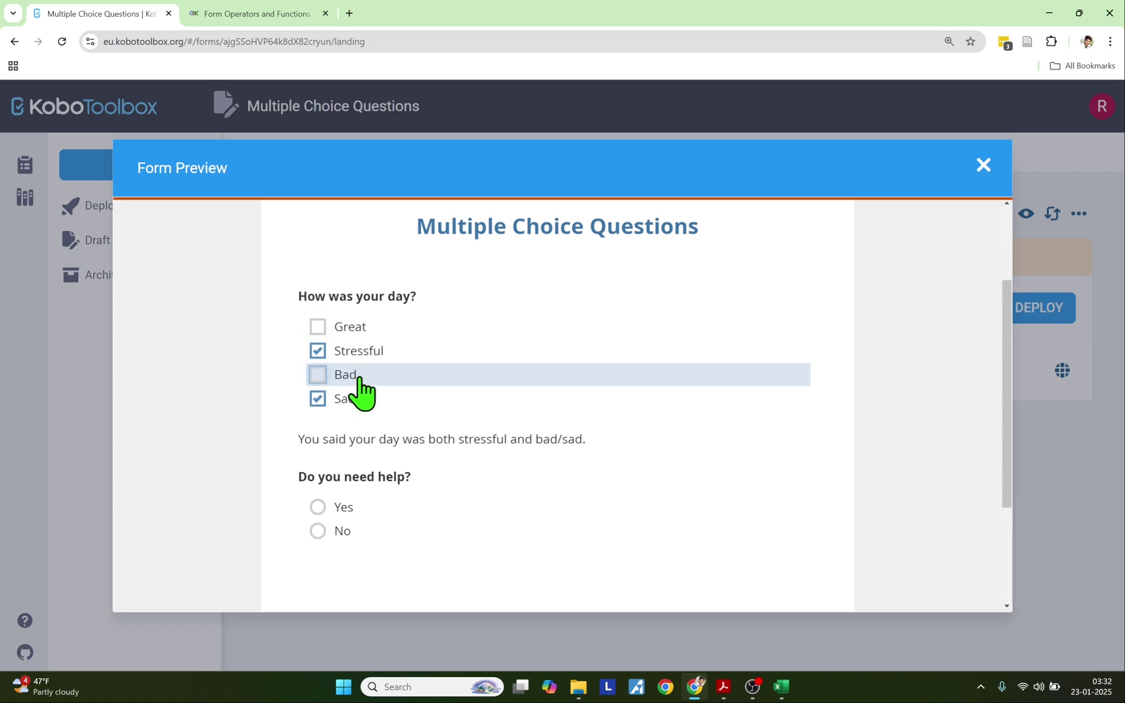
Switch to the PDF and review the grouped selected(${mood}, 'bad') or selected(${mood}, 'sad') part of the help condition
{"action": "key", "text": "alt+Tab"}
{"action": "left_click", "coordinate": [515, 344]}
{"action": "left_click_drag", "start_coordinate": [552, 346], "coordinate": [203, 343]}
{"action": "left_click_drag", "start_coordinate": [586, 342], "coordinate": [922, 343]}
{"action": "left_click", "coordinate": [409, 345]}
{"action": "left_click_drag", "start_coordinate": [463, 341], "coordinate": [528, 340]}
{"action": "left_click_drag", "start_coordinate": [840, 341], "coordinate": [924, 341]}
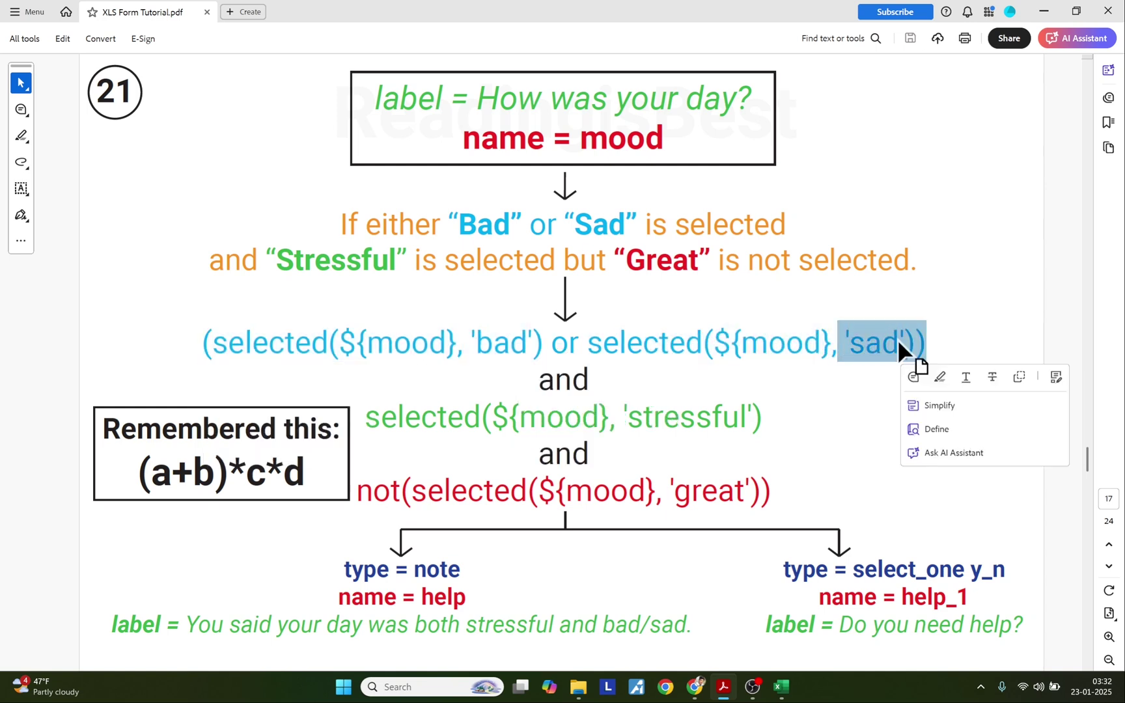
Review the stressful and not-great conditions joined by and, along with the (a+b)*c*d pattern
{"action": "left_click_drag", "start_coordinate": [539, 381], "coordinate": [589, 381]}
{"action": "left_click_drag", "start_coordinate": [365, 417], "coordinate": [751, 423]}
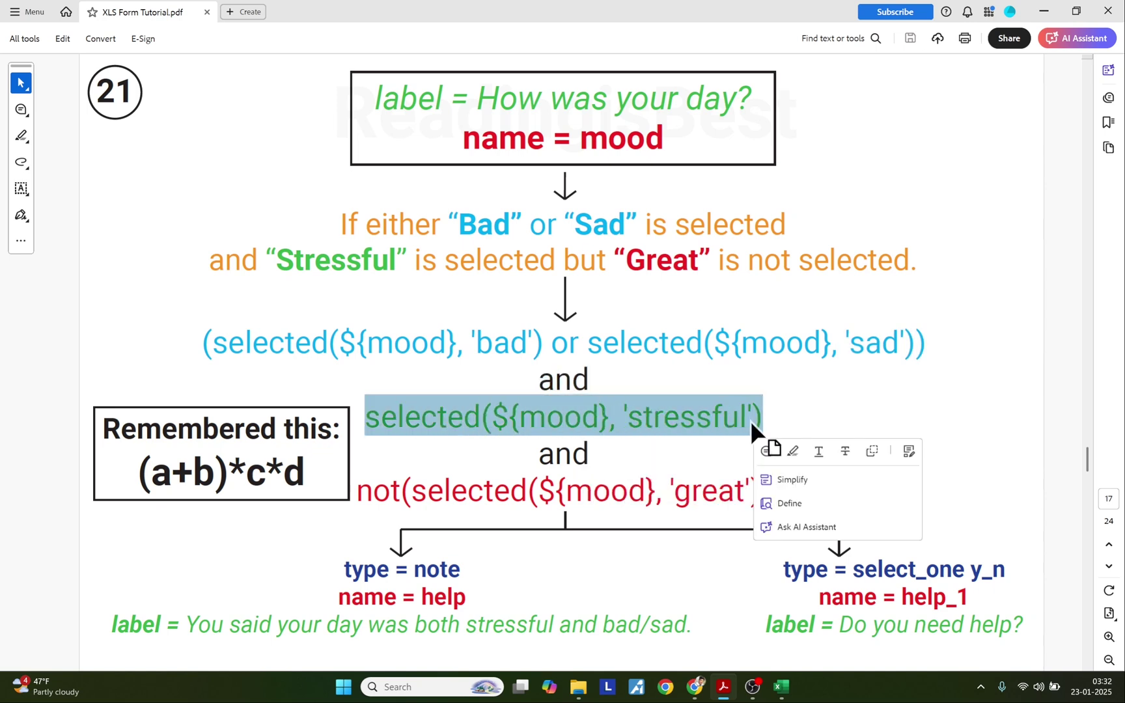
{"action": "left_click_drag", "start_coordinate": [565, 485], "coordinate": [583, 455]}
{"action": "left_click", "coordinate": [583, 454]}
{"action": "left_click_drag", "start_coordinate": [373, 489], "coordinate": [750, 496]}
{"action": "left_click_drag", "start_coordinate": [139, 472], "coordinate": [303, 476]}
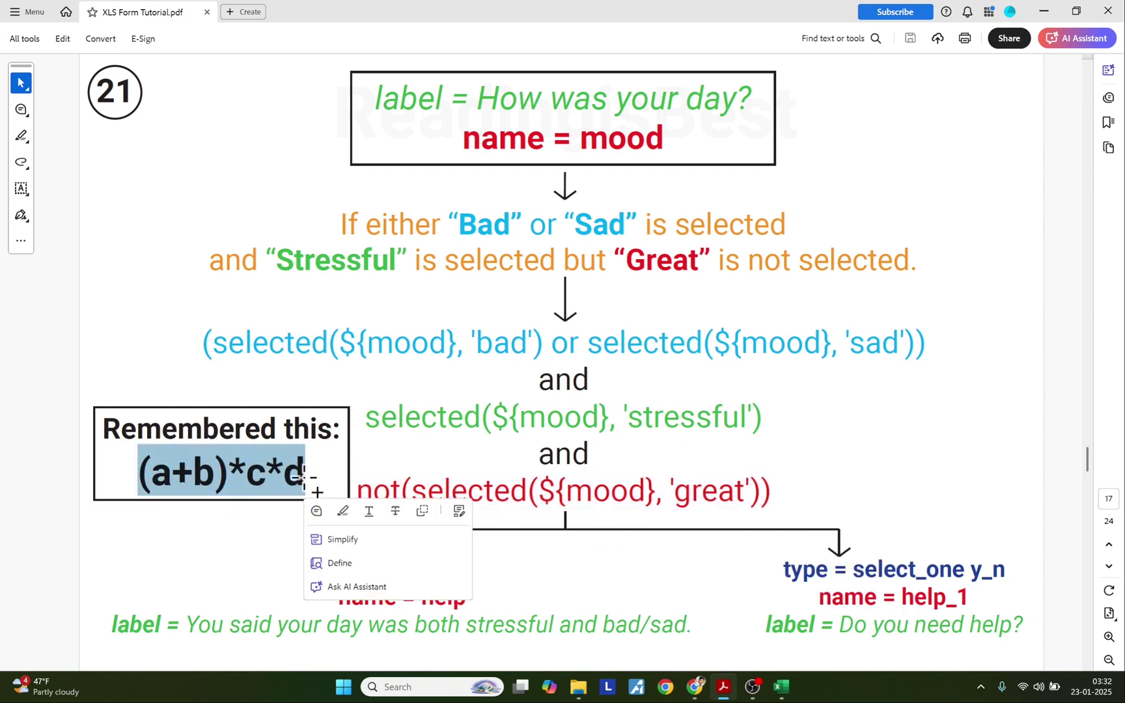
Toggle Great on and off in the preview to recheck the help note and question, then return to the PDF
{"action": "key", "text": "alt+Tab"}
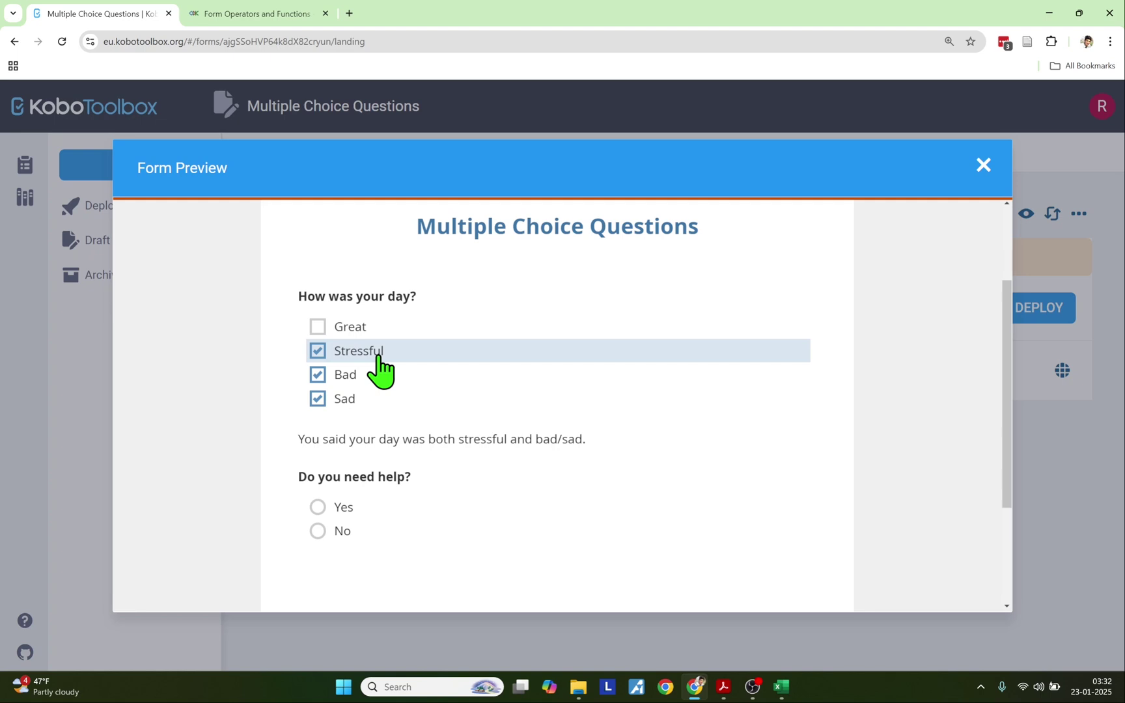
{"action": "left_click", "coordinate": [354, 328]}
{"action": "left_click", "coordinate": [355, 329]}
{"action": "left_click", "coordinate": [355, 329]}
{"action": "key", "text": "alt+Tab"}
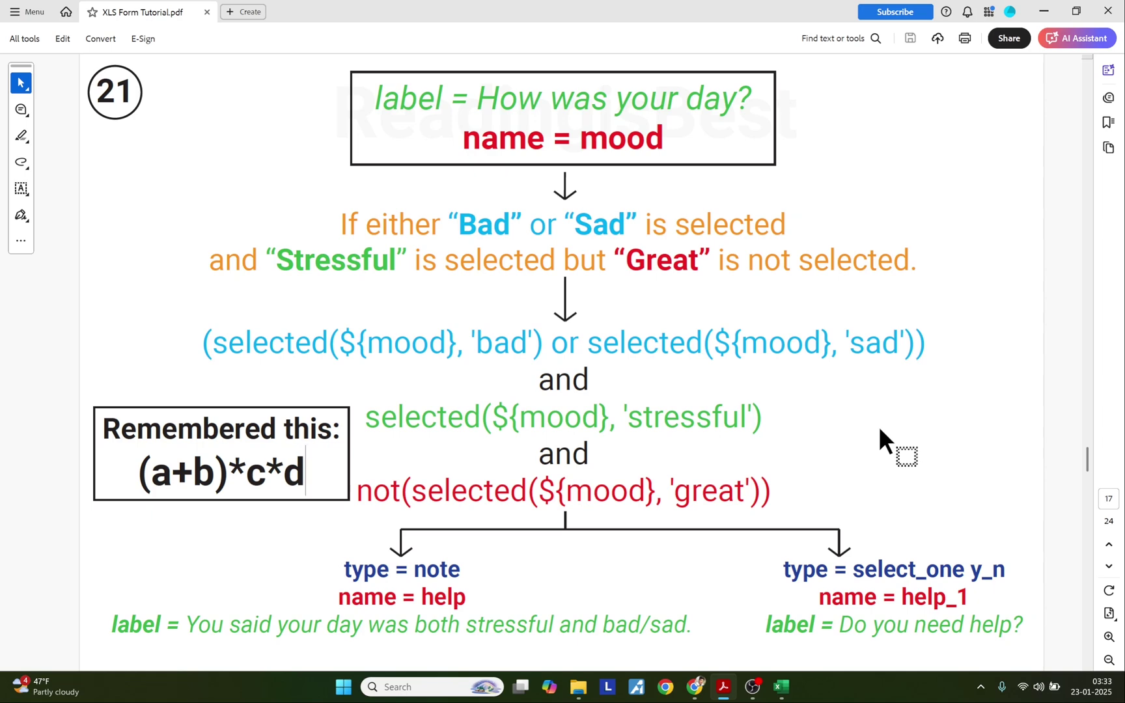
Advance the PDF, switch to Excel and look through the survey sheet's rows and columns, highlighting the type, name and label columns
{"action": "scroll", "coordinate": [878, 426], "scroll_direction": "down", "scroll_amount": 3}
{"action": "key", "text": "alt+Tab"}
{"action": "mouse_move", "coordinate": [755, 651]}
{"action": "left_mouse_down"}
{"action": "mouse_move", "coordinate": [1023, 649]}
{"action": "mouse_move", "coordinate": [748, 648]}
{"action": "left_mouse_up"}
{"action": "scroll", "coordinate": [696, 401], "scroll_direction": "down", "scroll_amount": 5}
{"action": "scroll", "coordinate": [696, 402], "scroll_direction": "up", "scroll_amount": 2}
{"action": "scroll", "coordinate": [696, 401], "scroll_direction": "down", "scroll_amount": 3}
{"action": "scroll", "coordinate": [694, 402], "scroll_direction": "up", "scroll_amount": 6}
{"action": "scroll", "coordinate": [694, 401], "scroll_direction": "down", "scroll_amount": 5}
{"action": "scroll", "coordinate": [694, 402], "scroll_direction": "up", "scroll_amount": 5}
{"action": "mouse_move", "coordinate": [796, 648]}
{"action": "left_mouse_down"}
{"action": "mouse_move", "coordinate": [1040, 644]}
{"action": "mouse_move", "coordinate": [795, 647]}
{"action": "left_mouse_up"}
{"action": "scroll", "coordinate": [733, 427], "scroll_direction": "down", "scroll_amount": 4}
{"action": "scroll", "coordinate": [734, 428], "scroll_direction": "up", "scroll_amount": 4}
{"action": "mouse_move", "coordinate": [785, 645]}
{"action": "left_mouse_down"}
{"action": "mouse_move", "coordinate": [1056, 641]}
{"action": "mouse_move", "coordinate": [710, 640]}
{"action": "mouse_move", "coordinate": [1062, 645]}
{"action": "mouse_move", "coordinate": [787, 645]}
{"action": "left_mouse_up"}
{"action": "scroll", "coordinate": [666, 434], "scroll_direction": "down", "scroll_amount": 5}
{"action": "scroll", "coordinate": [665, 435], "scroll_direction": "up", "scroll_amount": 5}
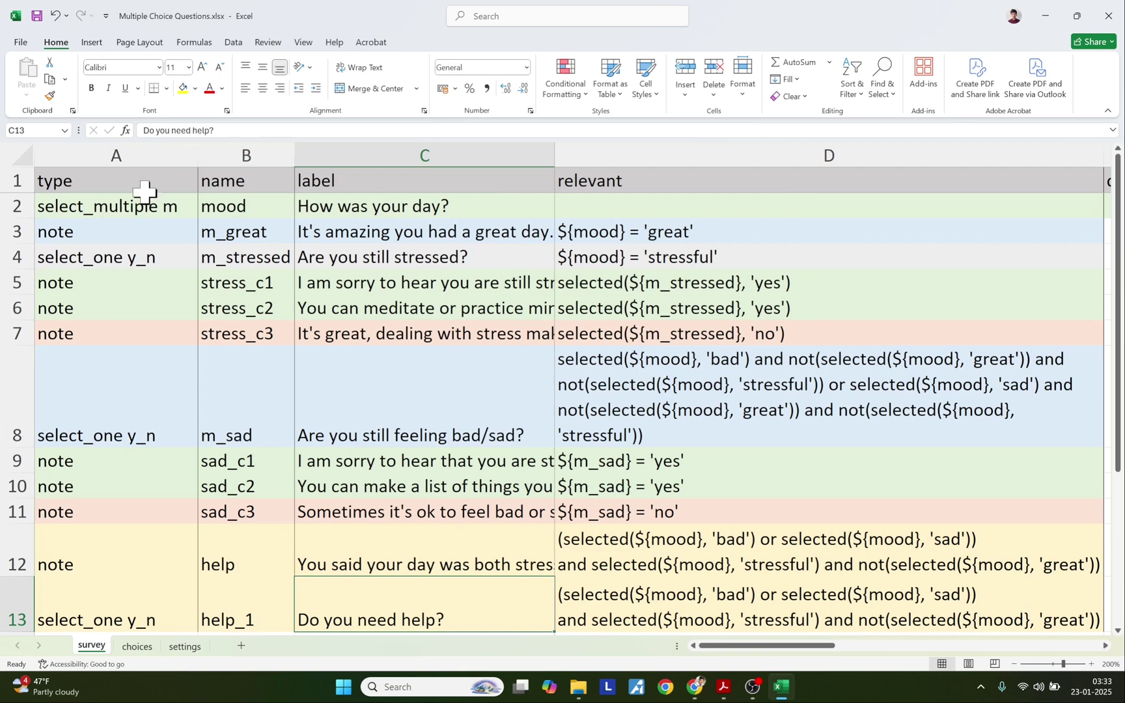
{"action": "left_click_drag", "start_coordinate": [116, 154], "coordinate": [391, 156]}
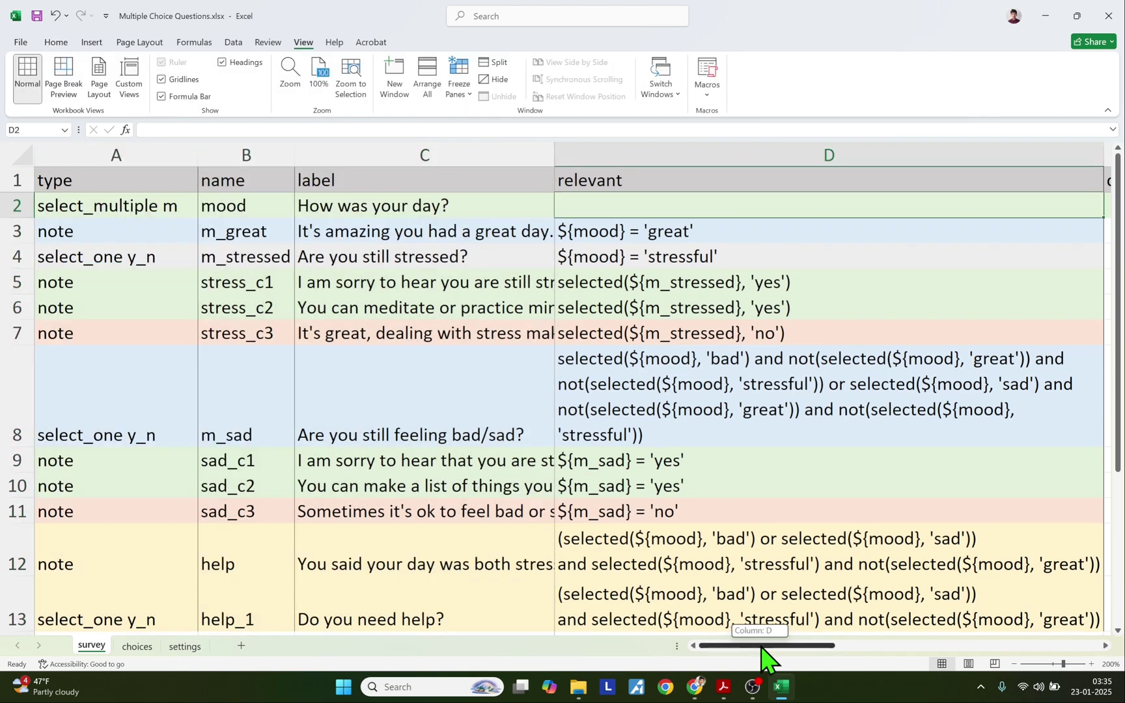
Locate column E of the survey sheet and inspect its constraint header
{"action": "left_click_drag", "start_coordinate": [763, 647], "coordinate": [899, 653]}
{"action": "left_click", "coordinate": [739, 146]}
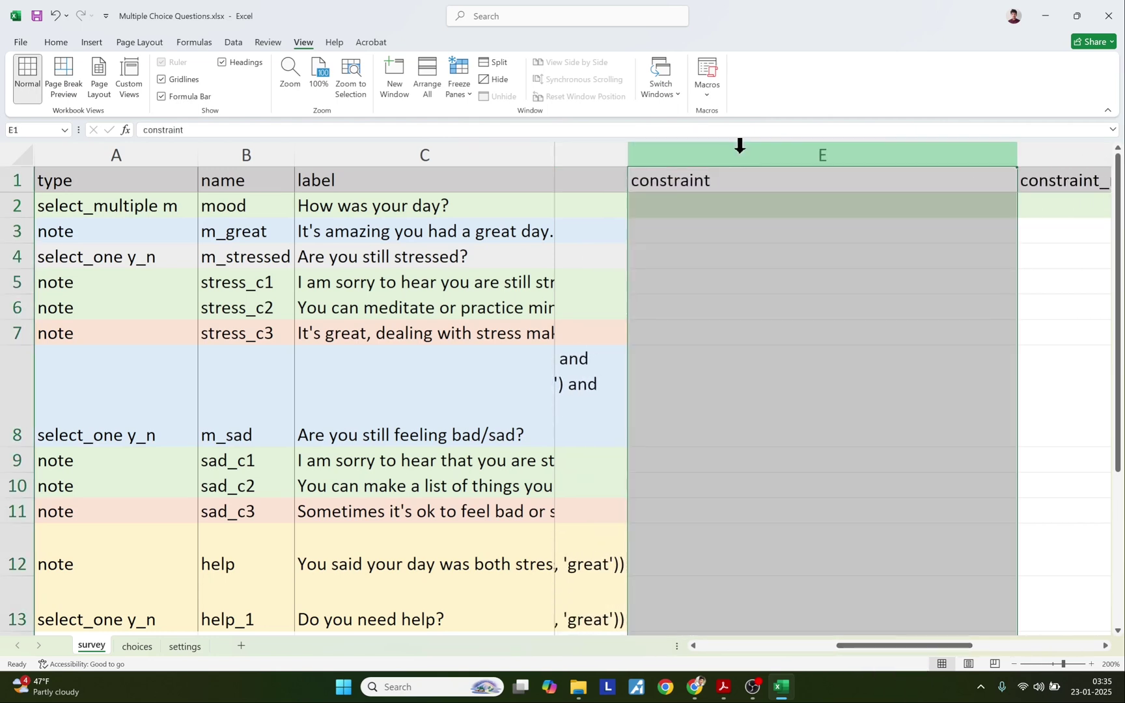
{"action": "left_click", "coordinate": [736, 180]}
{"action": "double_click", "coordinate": [716, 179]}
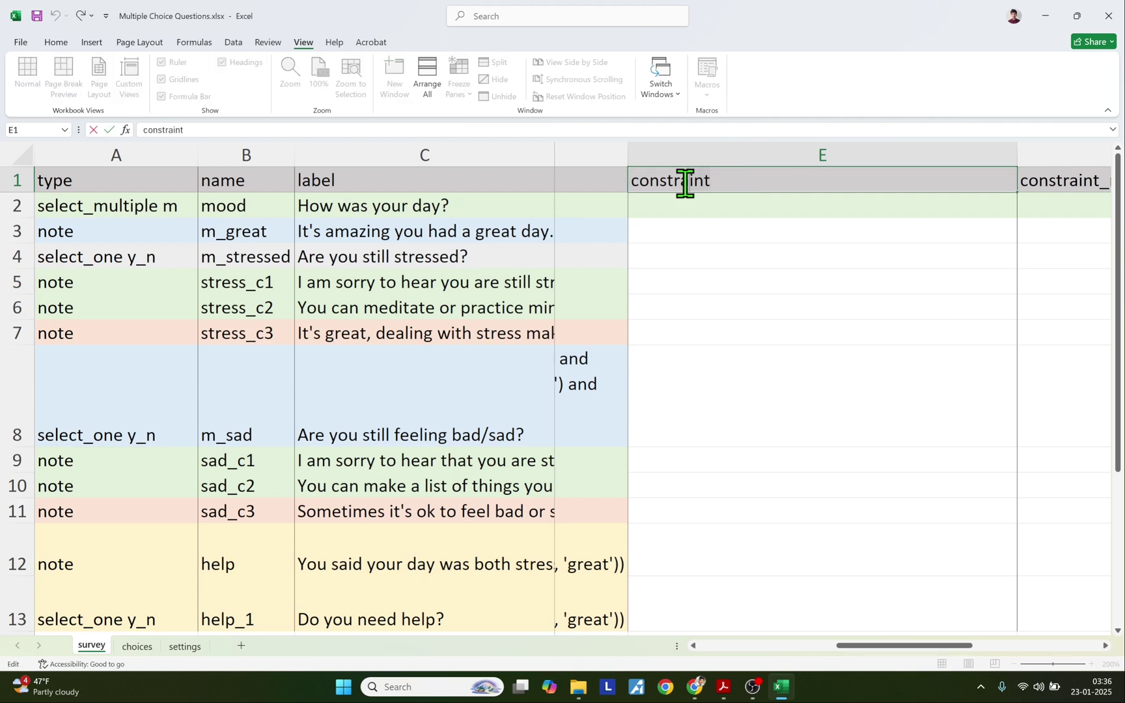
{"action": "left_click", "coordinate": [677, 256]}
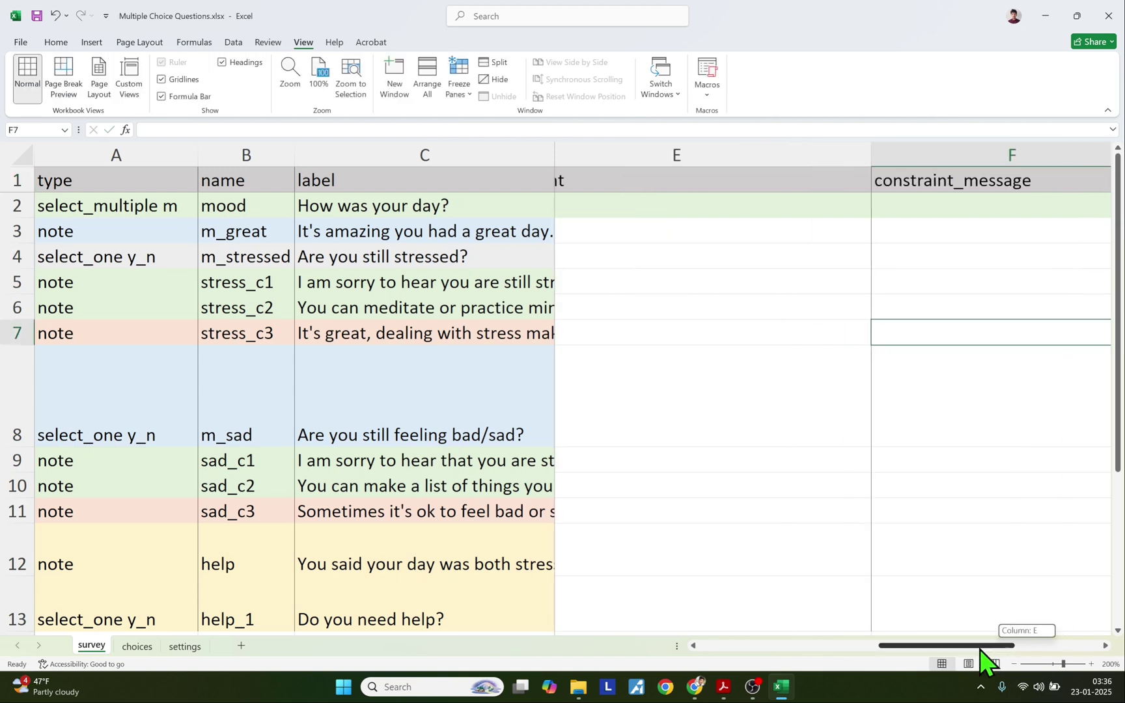
Locate column F and inspect its constraint_message header, including the spelling with the underscore
{"action": "left_click_drag", "start_coordinate": [980, 650], "coordinate": [1022, 651]}
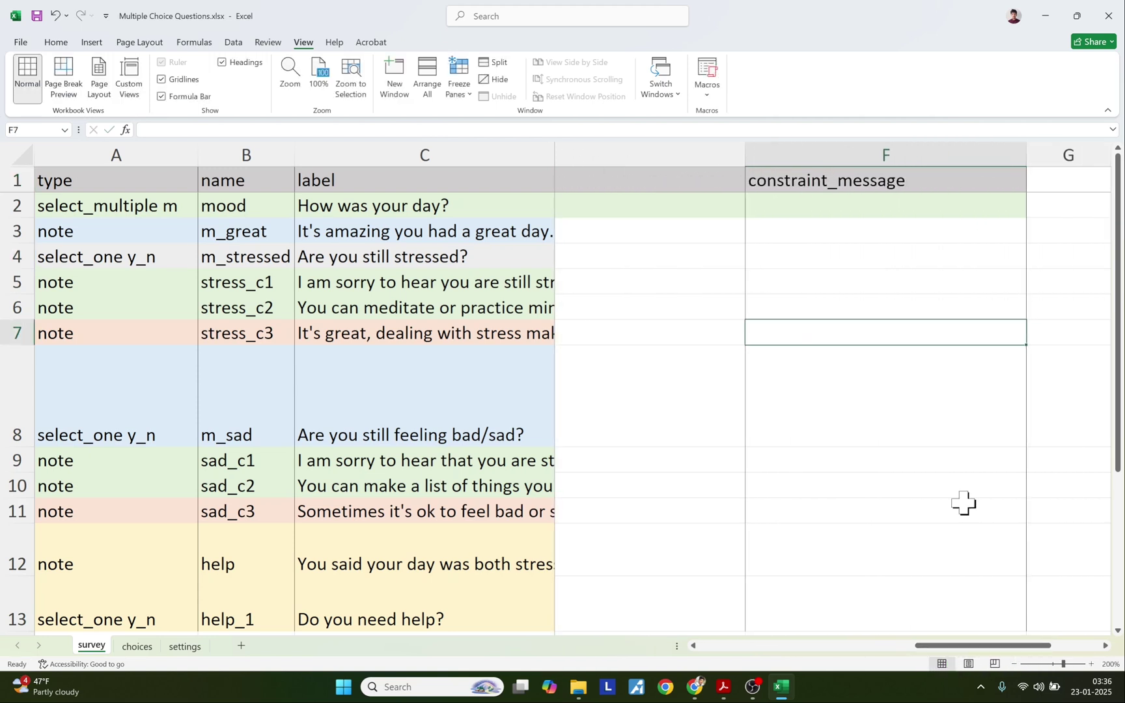
{"action": "double_click", "coordinate": [908, 179]}
{"action": "left_click_drag", "start_coordinate": [908, 179], "coordinate": [750, 178]}
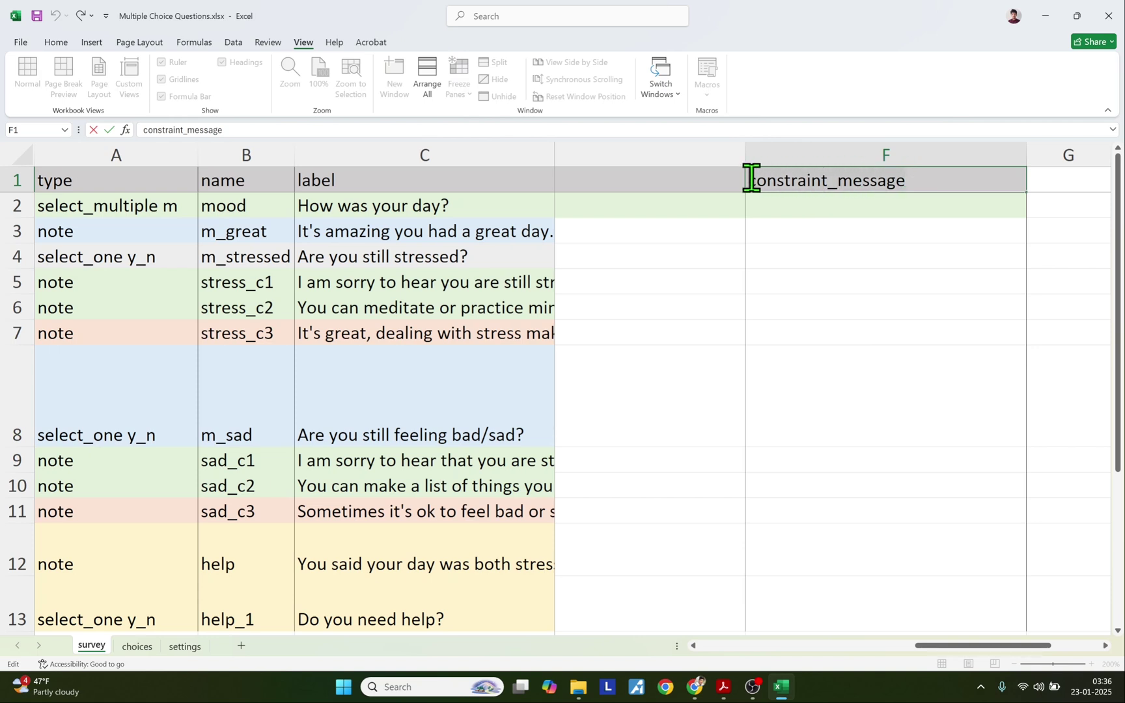
{"action": "left_click", "coordinate": [922, 182]}
{"action": "left_click_drag", "start_coordinate": [909, 179], "coordinate": [825, 179]}
{"action": "left_click", "coordinate": [788, 259]}
Switch to the PDF and study the not(selected(., 'great') and count-selected(.)>1) constraint and its a*(b+c) pattern
{"action": "key", "text": "alt+Tab"}
{"action": "left_click_drag", "start_coordinate": [462, 195], "coordinate": [950, 194]}
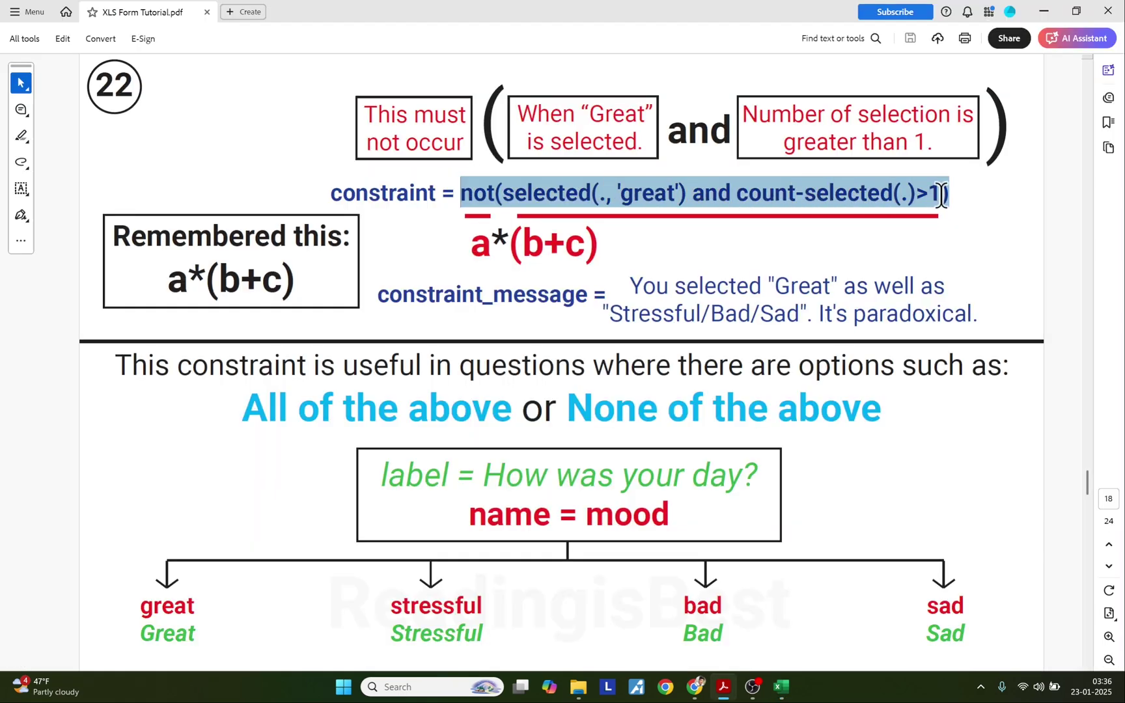
{"action": "left_click", "coordinate": [474, 195]}
{"action": "left_click_drag", "start_coordinate": [461, 196], "coordinate": [937, 202]}
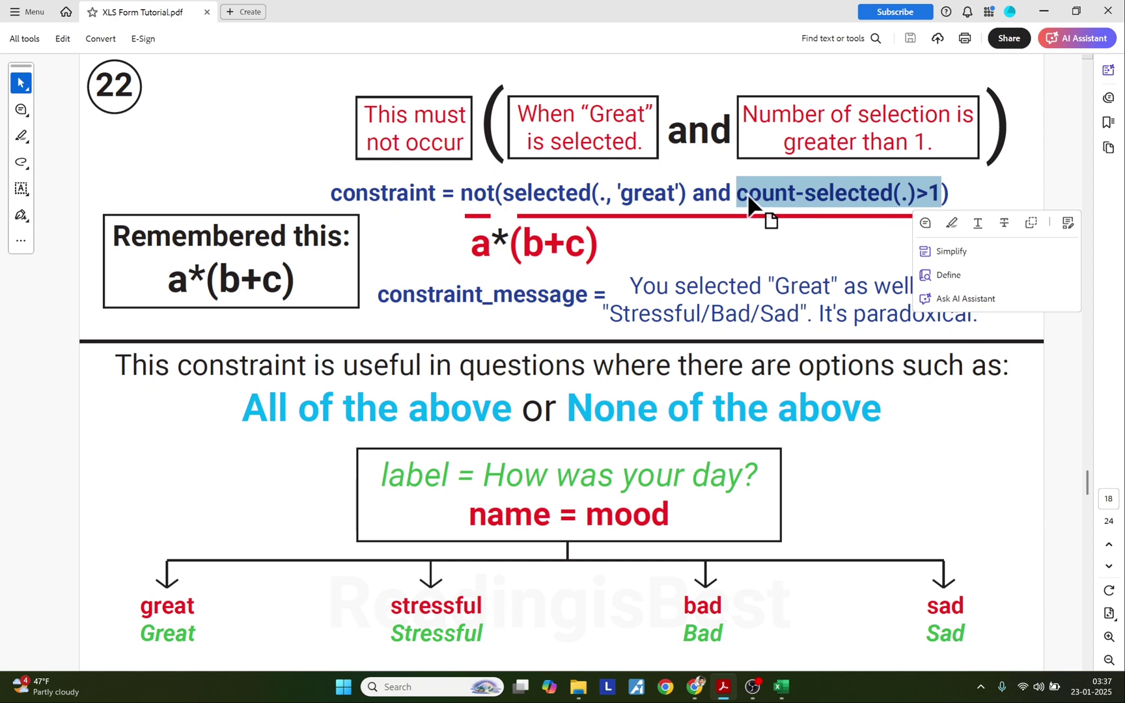
{"action": "left_click", "coordinate": [718, 196]}
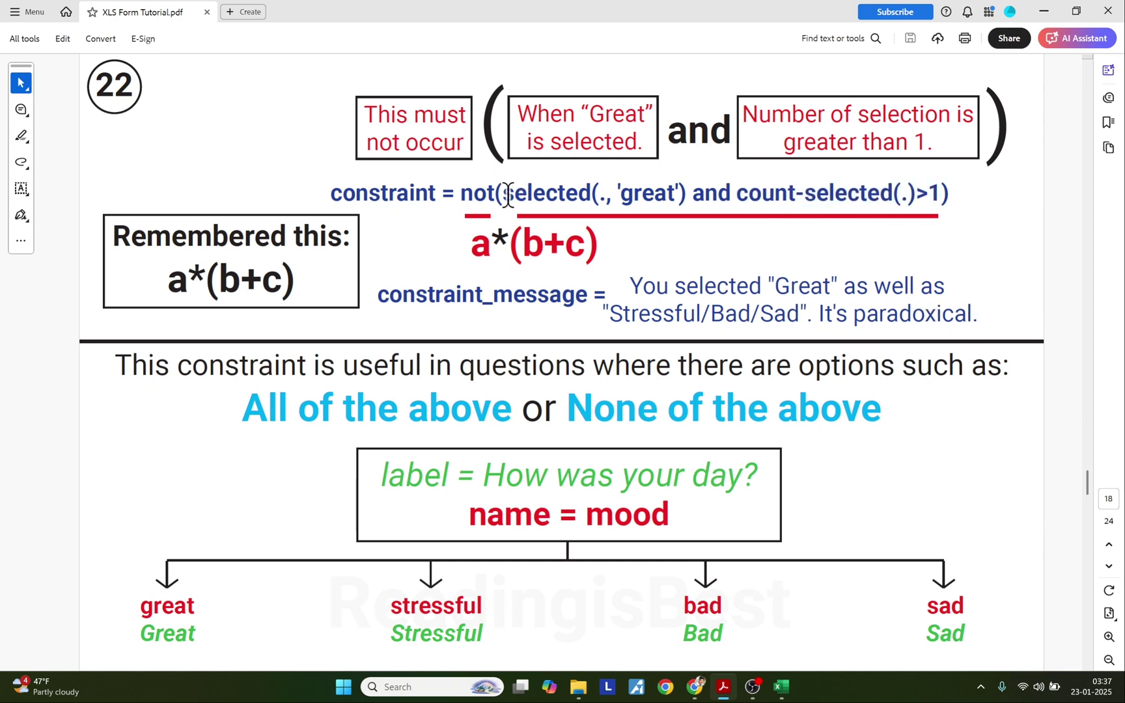
{"action": "left_click_drag", "start_coordinate": [482, 193], "coordinate": [935, 193]}
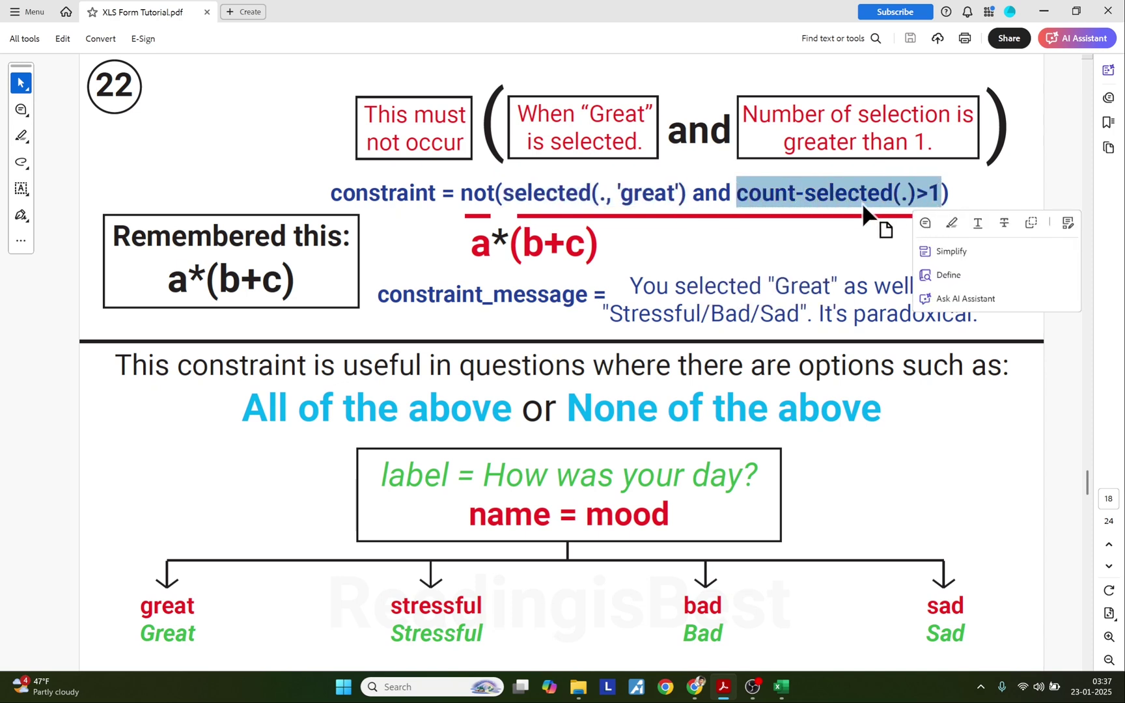
{"action": "left_click", "coordinate": [463, 198]}
{"action": "mouse_move", "coordinate": [473, 246]}
{"action": "left_mouse_down"}
{"action": "mouse_move", "coordinate": [502, 247]}
{"action": "mouse_move", "coordinate": [492, 251]}
{"action": "left_mouse_up"}
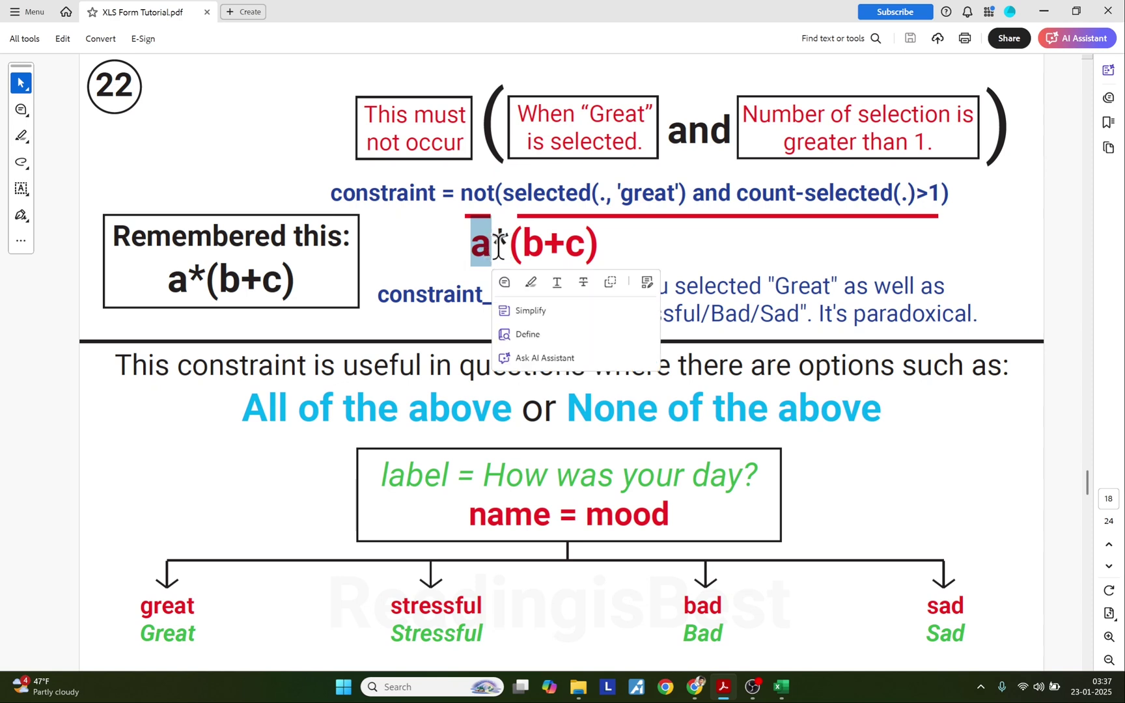
Copy not(selected(., 'great') and count-selected(.)>1) from the PDF into the constraint cell of the mood question in Excel
{"action": "left_click_drag", "start_coordinate": [464, 195], "coordinate": [937, 196]}
{"action": "key", "text": "ctrl+c"}
{"action": "key", "text": "alt+Tab"}
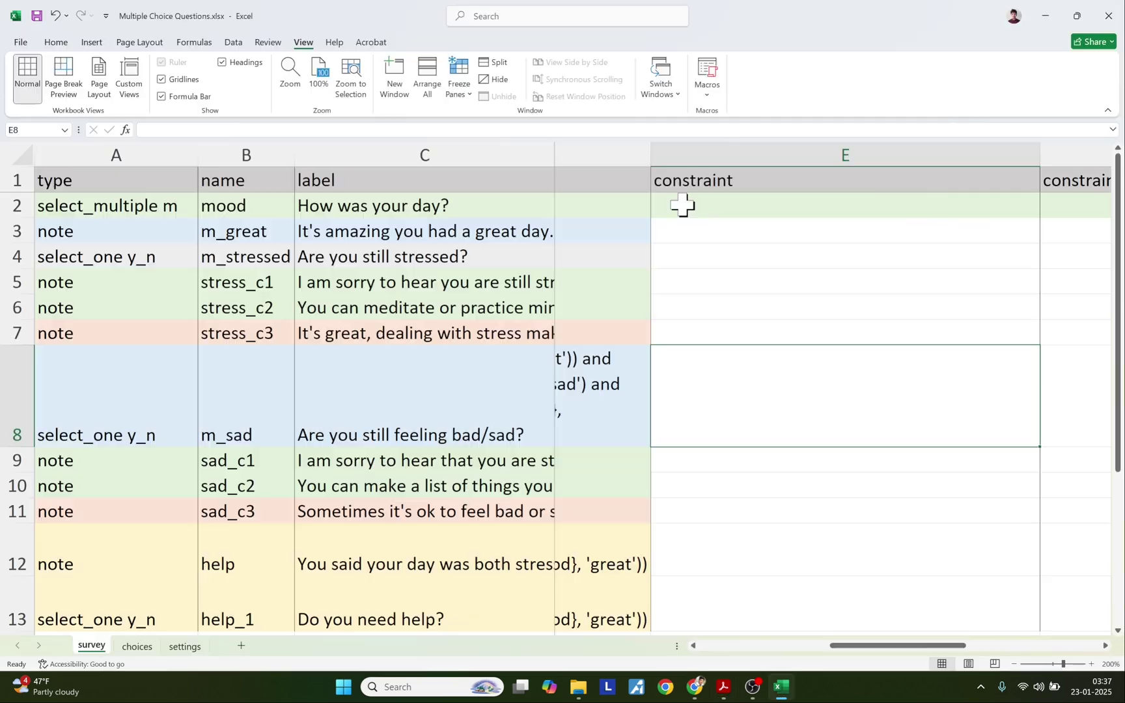
{"action": "key", "text": "ctrl+v"}
Copy the PDF's message into the mood question's constraint_message cell: You selected "Great" as well as "Stressful/Bad/Sad". It's paradoxical
{"action": "key", "text": "alt+Tab"}
{"action": "left_click_drag", "start_coordinate": [628, 286], "coordinate": [975, 313]}
{"action": "key", "text": "alt+Tab"}
{"action": "left_click_drag", "start_coordinate": [873, 645], "coordinate": [990, 646]}
{"action": "double_click", "coordinate": [680, 202]}
{"action": "type", "text": "You selected \"Great\" as well as \"Stressful/Bad/Sad\". It's paradoxical."}
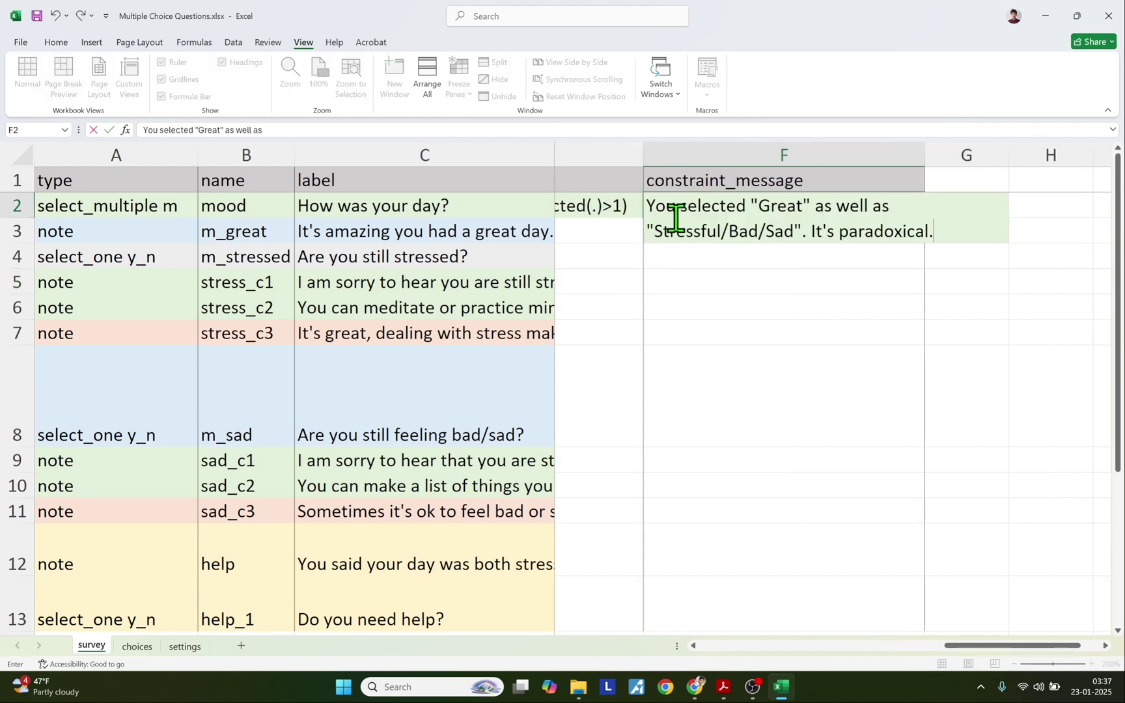
{"action": "scroll", "coordinate": [684, 247], "scroll_direction": "left", "scroll_amount": 3}
{"action": "left_click", "coordinate": [726, 269]}
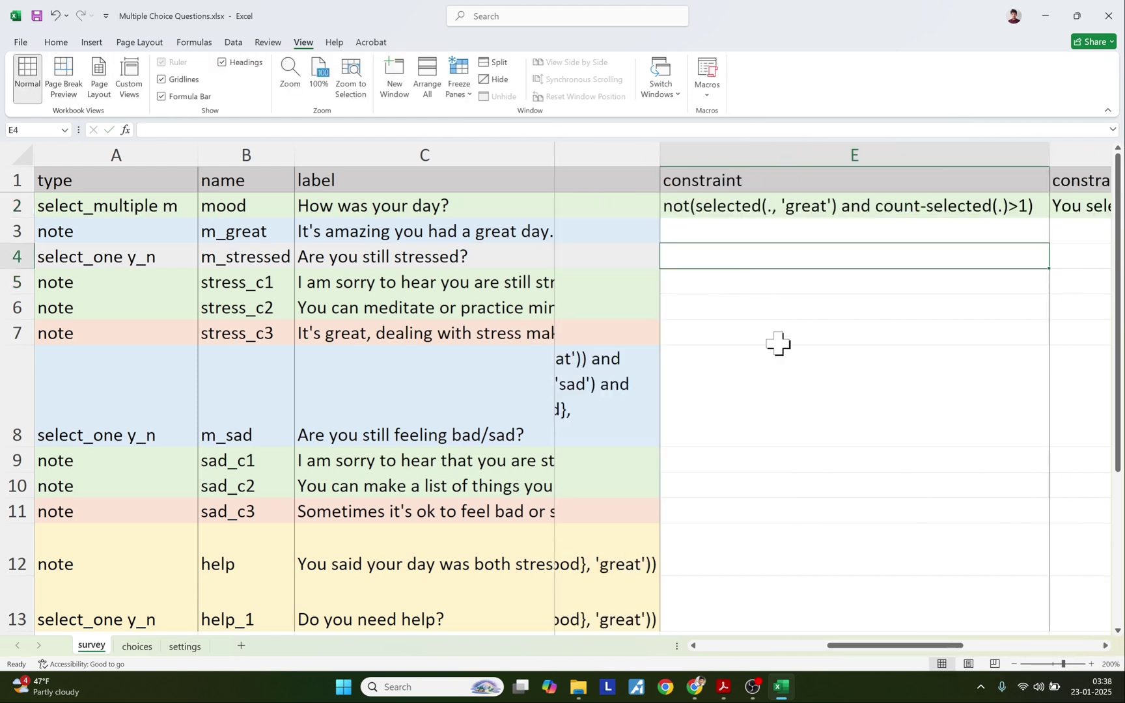
Switch to KoboToolbox, replace the form with the updated Multiple Choice Questions XLSForm and open its preview
{"action": "key", "text": "alt+Tab"}
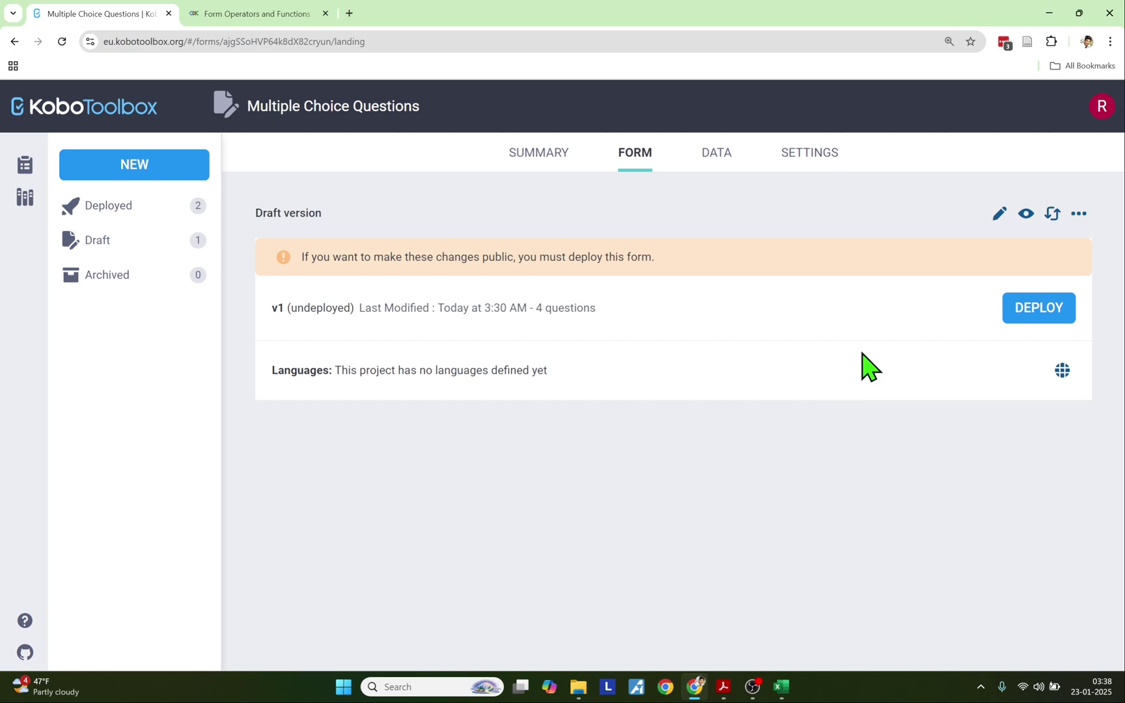
{"action": "left_click", "coordinate": [1052, 214]}
{"action": "left_click", "coordinate": [541, 350]}
{"action": "left_click", "coordinate": [464, 394]}
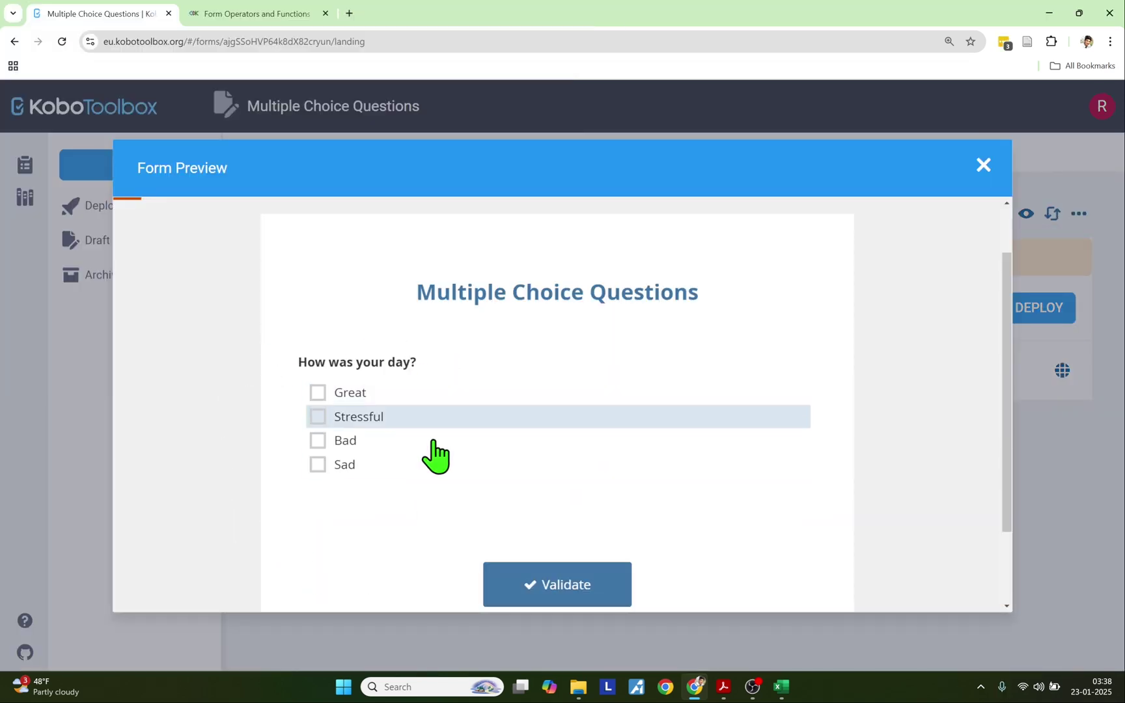
Test the mood constraint in the preview by combining Great with various selections of Stressful, Bad and Sad, leaving only Great selected
{"action": "left_click", "coordinate": [336, 393]}
{"action": "left_click", "coordinate": [345, 420]}
{"action": "left_click", "coordinate": [335, 421]}
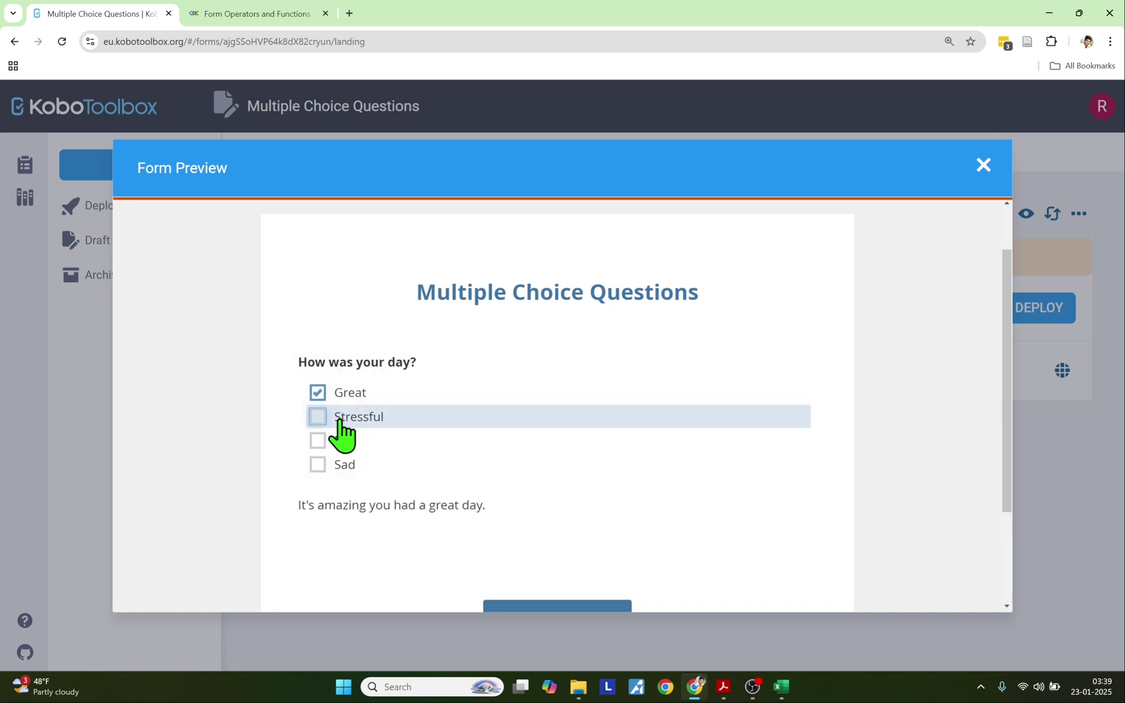
{"action": "left_click", "coordinate": [339, 422]}
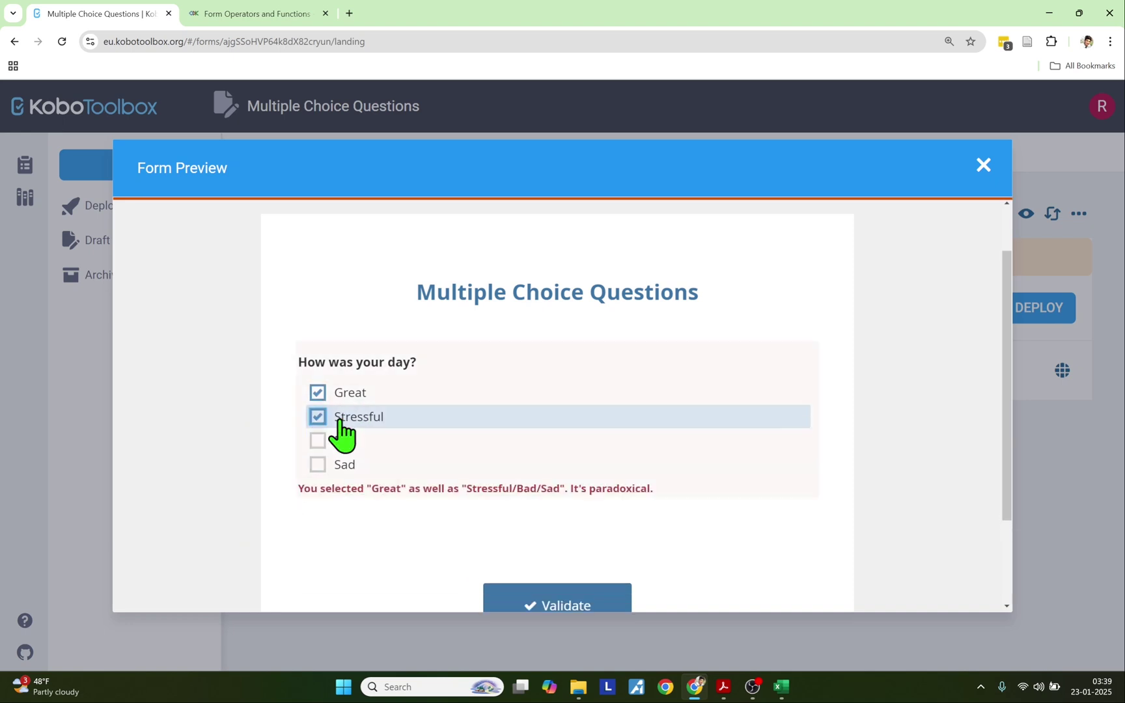
{"action": "left_click", "coordinate": [351, 443]}
{"action": "left_click", "coordinate": [353, 465]}
{"action": "left_click", "coordinate": [354, 420]}
{"action": "left_click", "coordinate": [353, 444]}
{"action": "left_click", "coordinate": [353, 465]}
{"action": "left_click", "coordinate": [351, 421]}
{"action": "left_click", "coordinate": [350, 445]}
{"action": "left_click", "coordinate": [352, 465]}
{"action": "left_click", "coordinate": [352, 420]}
{"action": "left_click", "coordinate": [350, 443]}
{"action": "left_click", "coordinate": [352, 465]}
{"action": "left_click", "coordinate": [352, 420]}
{"action": "left_click", "coordinate": [352, 442]}
{"action": "left_click", "coordinate": [352, 465]}
{"action": "left_click", "coordinate": [351, 442]}
{"action": "left_click", "coordinate": [351, 420]}
{"action": "left_click", "coordinate": [352, 442]}
{"action": "left_click", "coordinate": [351, 464]}
{"action": "left_click", "coordinate": [349, 443]}
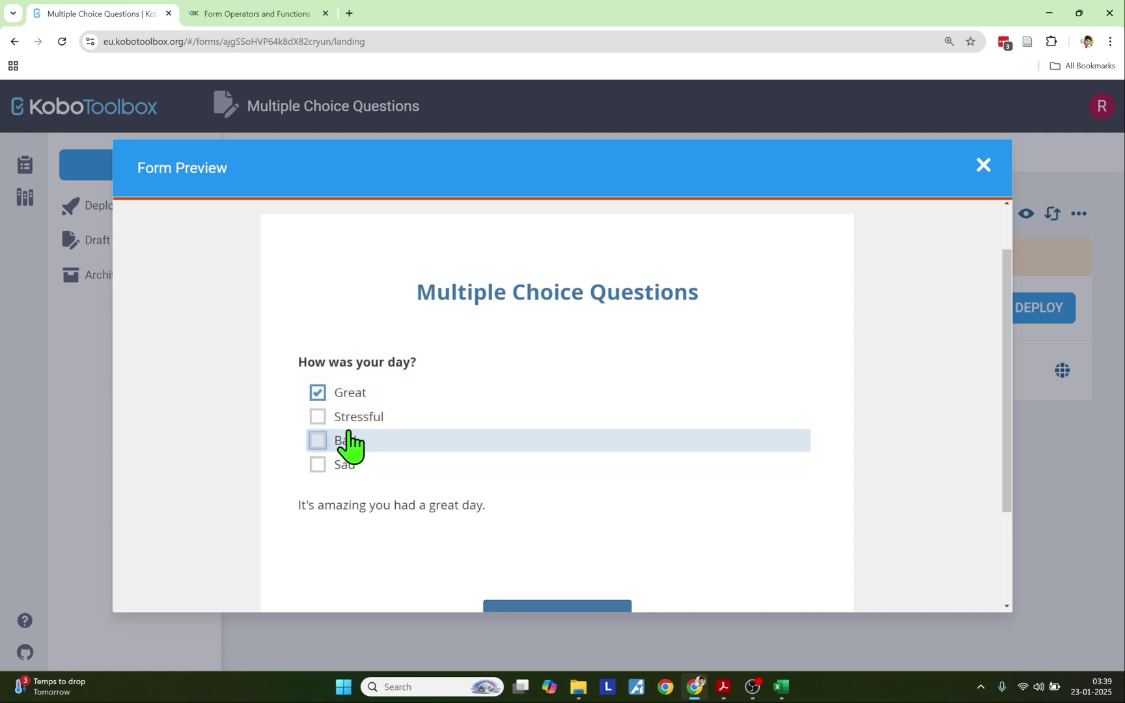
Switch to the PDF and review how the not(selected(., 'great') and count-selected(.)>1) constraint applies to "All of the above" or "None of the above" options
{"action": "key", "text": "alt+Tab"}
{"action": "left_click_drag", "start_coordinate": [241, 409], "coordinate": [466, 420]}
{"action": "left_click_drag", "start_coordinate": [580, 410], "coordinate": [882, 414]}
{"action": "left_click_drag", "start_coordinate": [235, 410], "coordinate": [806, 409]}
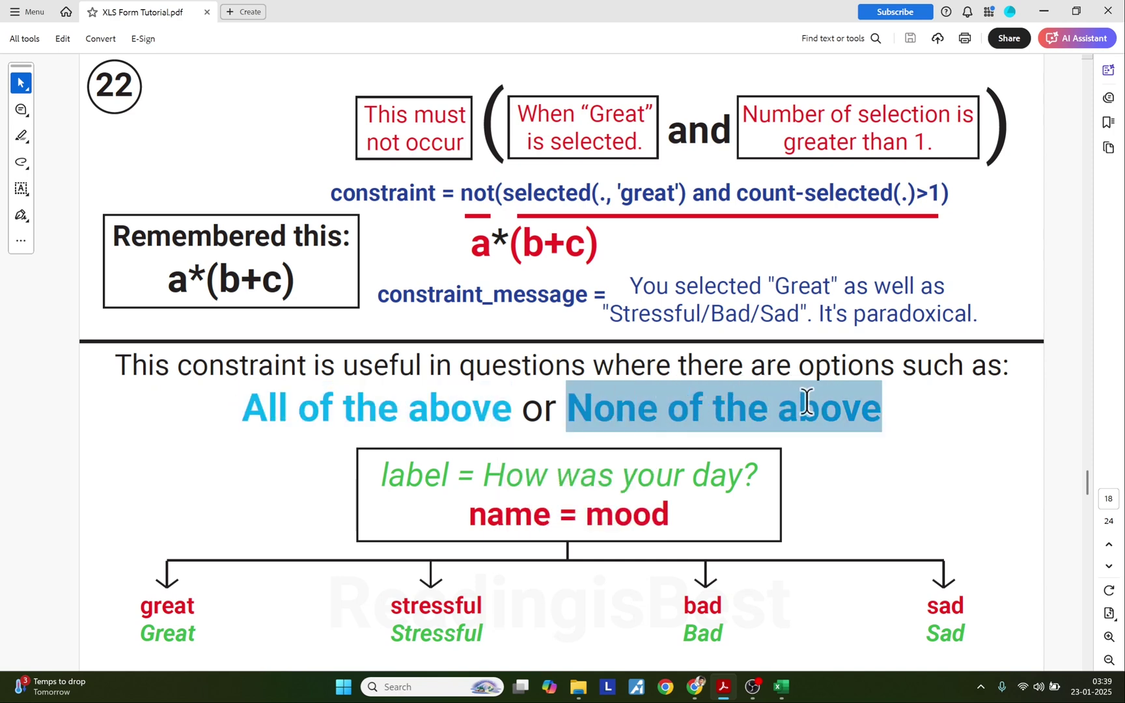
{"action": "left_click", "coordinate": [695, 414]}
{"action": "left_click_drag", "start_coordinate": [243, 410], "coordinate": [511, 411]}
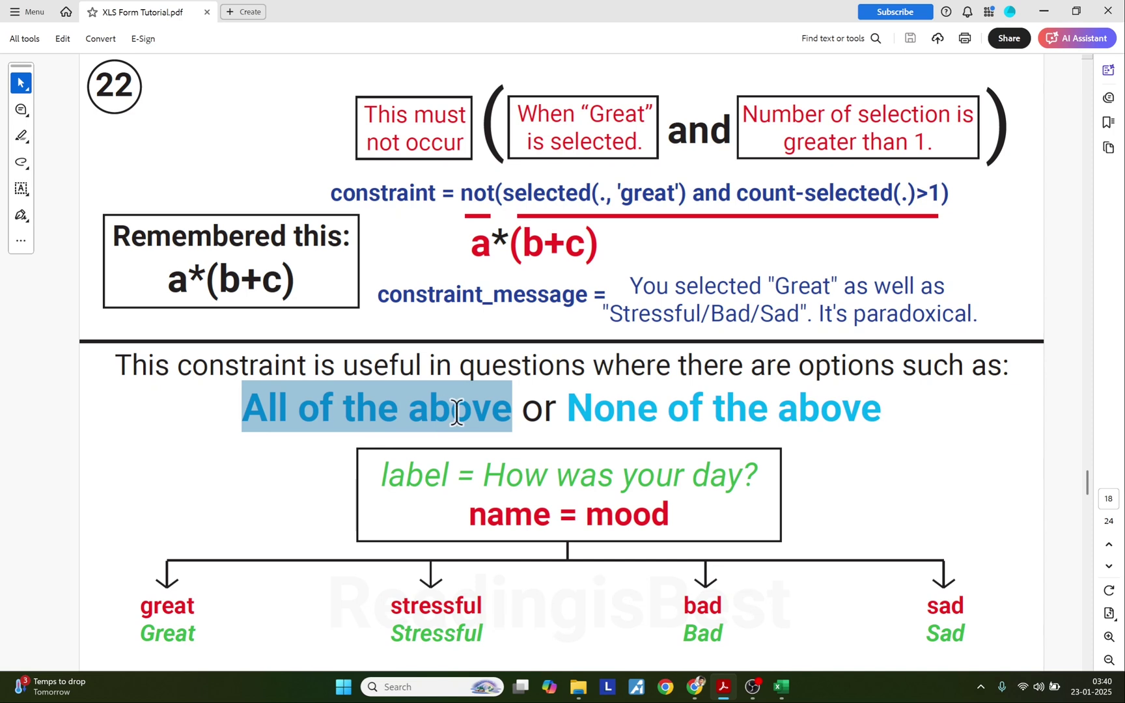
{"action": "left_click_drag", "start_coordinate": [464, 196], "coordinate": [952, 195]}
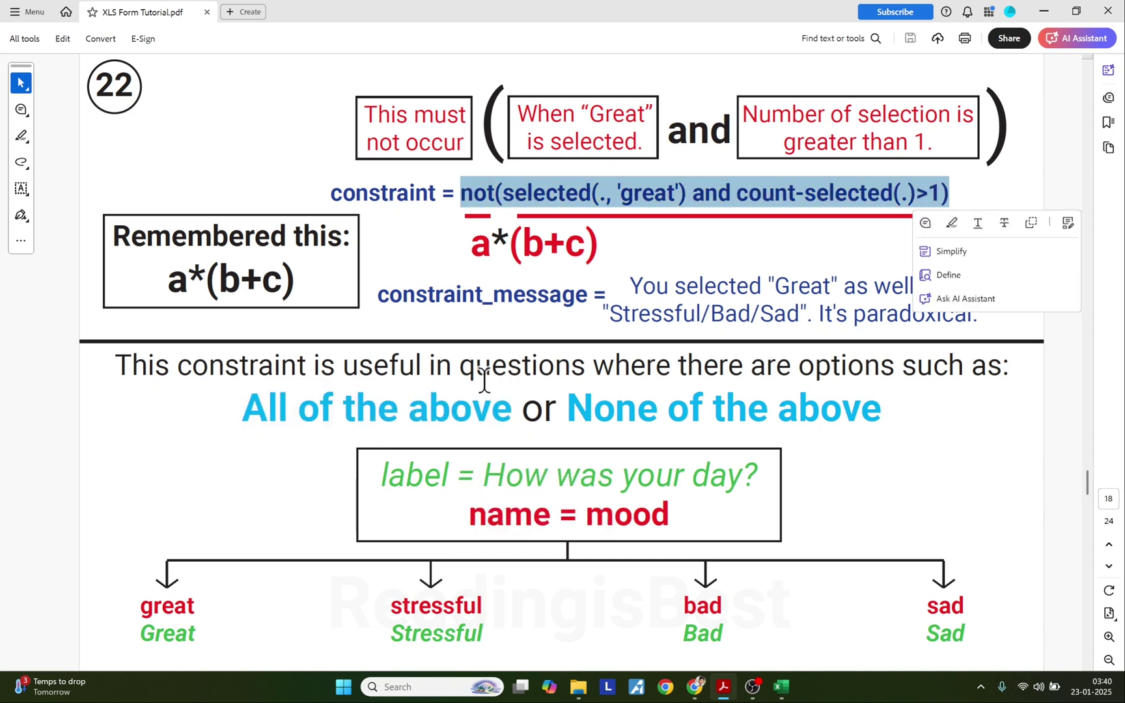
{"action": "left_click", "coordinate": [519, 367]}
{"action": "left_click_drag", "start_coordinate": [247, 407], "coordinate": [493, 410]}
{"action": "left_click_drag", "start_coordinate": [573, 407], "coordinate": [791, 409]}
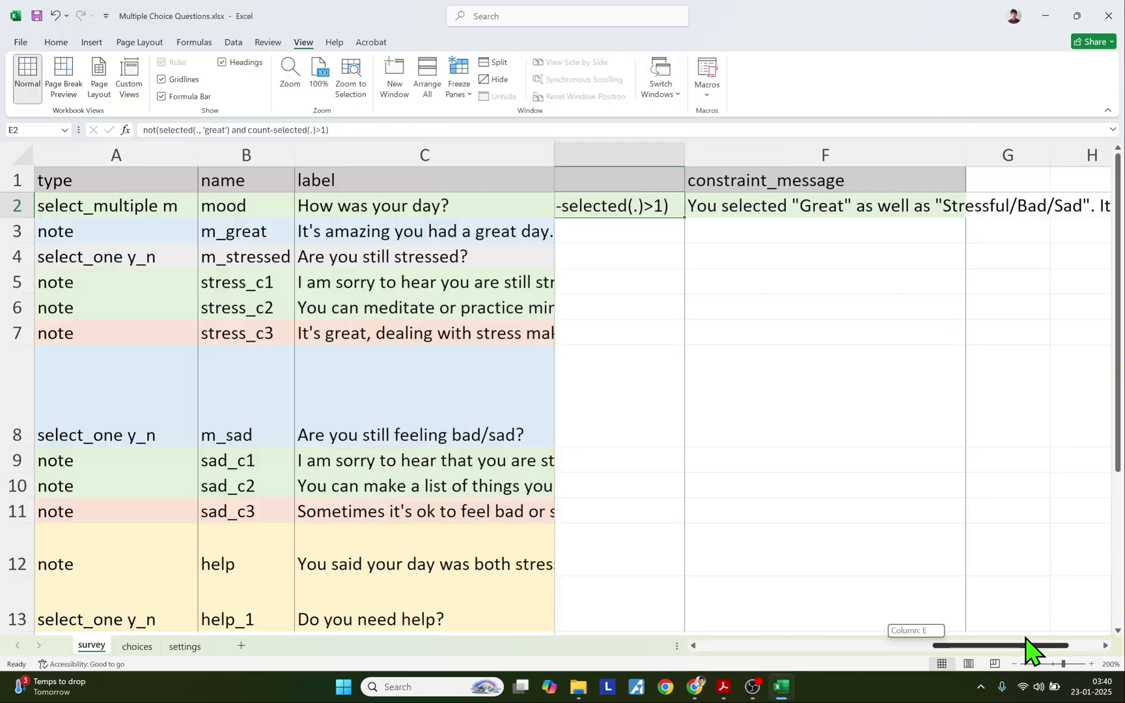
Review the relevant, constraint and constraint_message columns in the Multiple Choice Questions workbook in Excel
{"action": "left_click_drag", "start_coordinate": [1026, 638], "coordinate": [772, 645]}
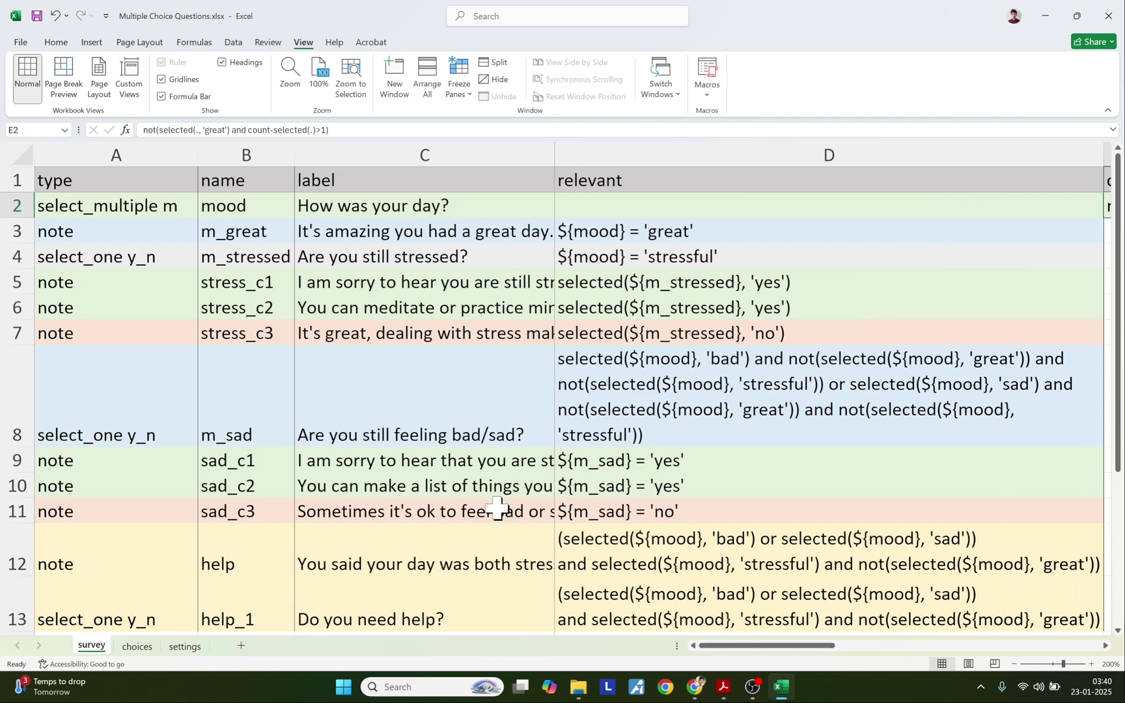
{"action": "left_click_drag", "start_coordinate": [632, 181], "coordinate": [770, 607]}
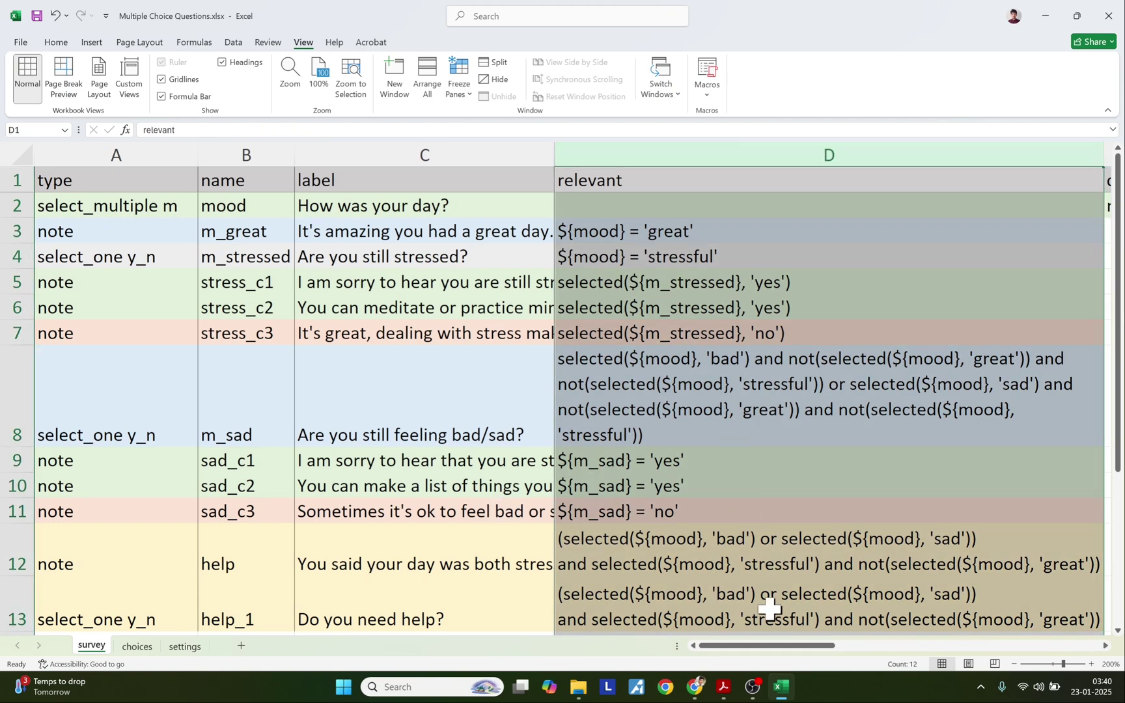
{"action": "scroll", "coordinate": [728, 314], "scroll_direction": "right", "scroll_amount": 2}
{"action": "left_click", "coordinate": [668, 146]}
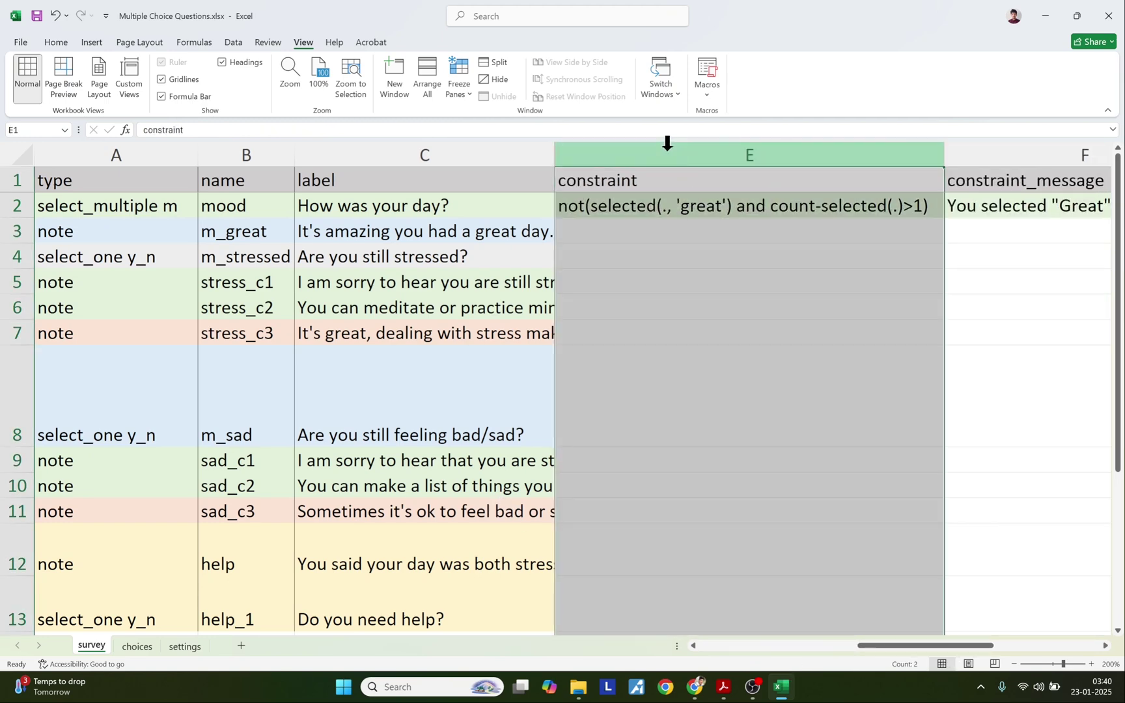
{"action": "left_click", "coordinate": [1010, 150]}
{"action": "left_click_drag", "start_coordinate": [924, 646], "coordinate": [1015, 651]}
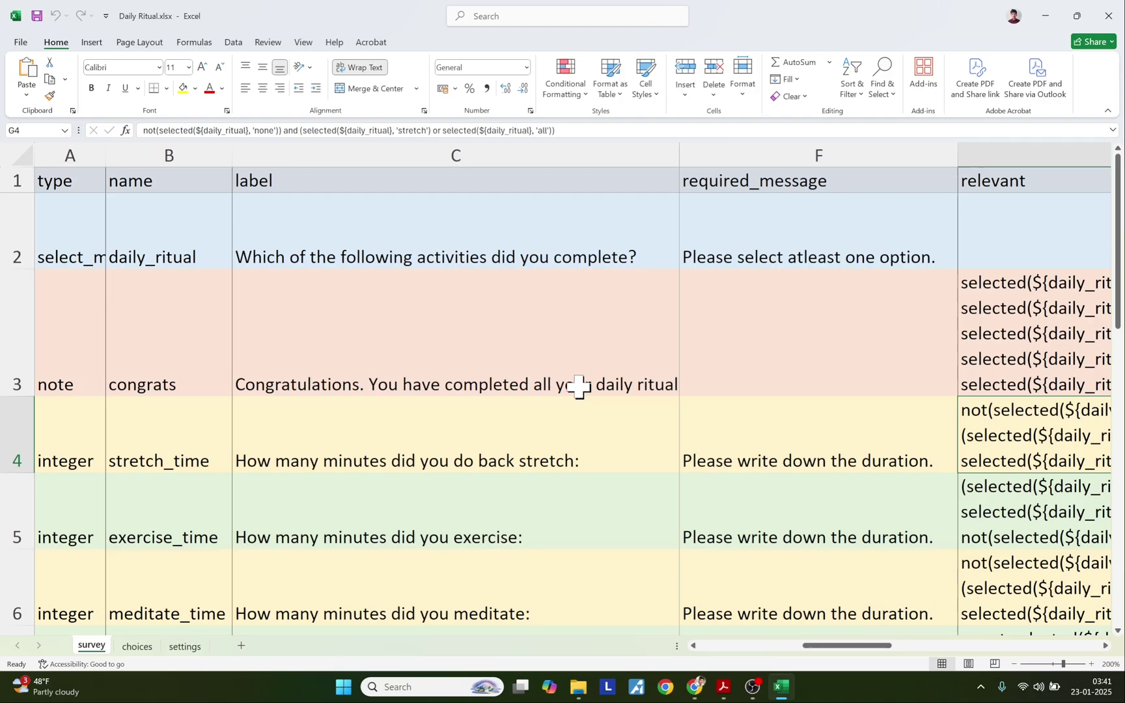
Switch to the PDF and read section 23's daily_ritual question label, type and answer options
{"action": "key", "text": "alt+Tab"}
{"action": "left_click", "coordinate": [565, 132]}
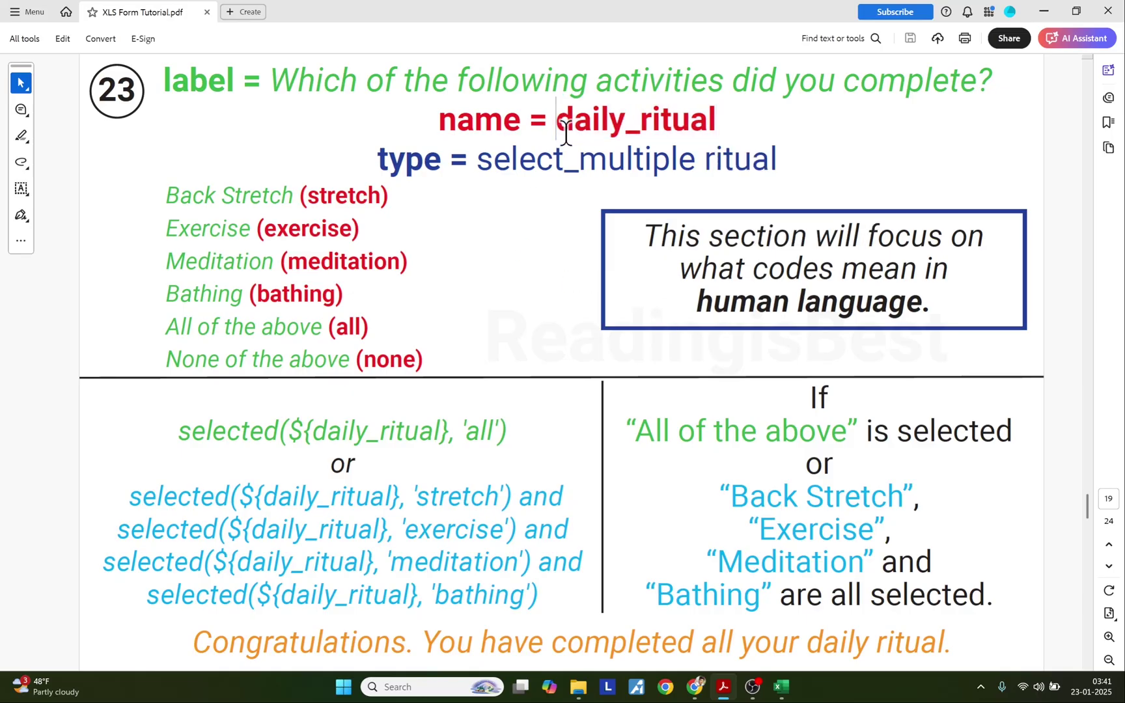
{"action": "left_click_drag", "start_coordinate": [275, 82], "coordinate": [868, 74]}
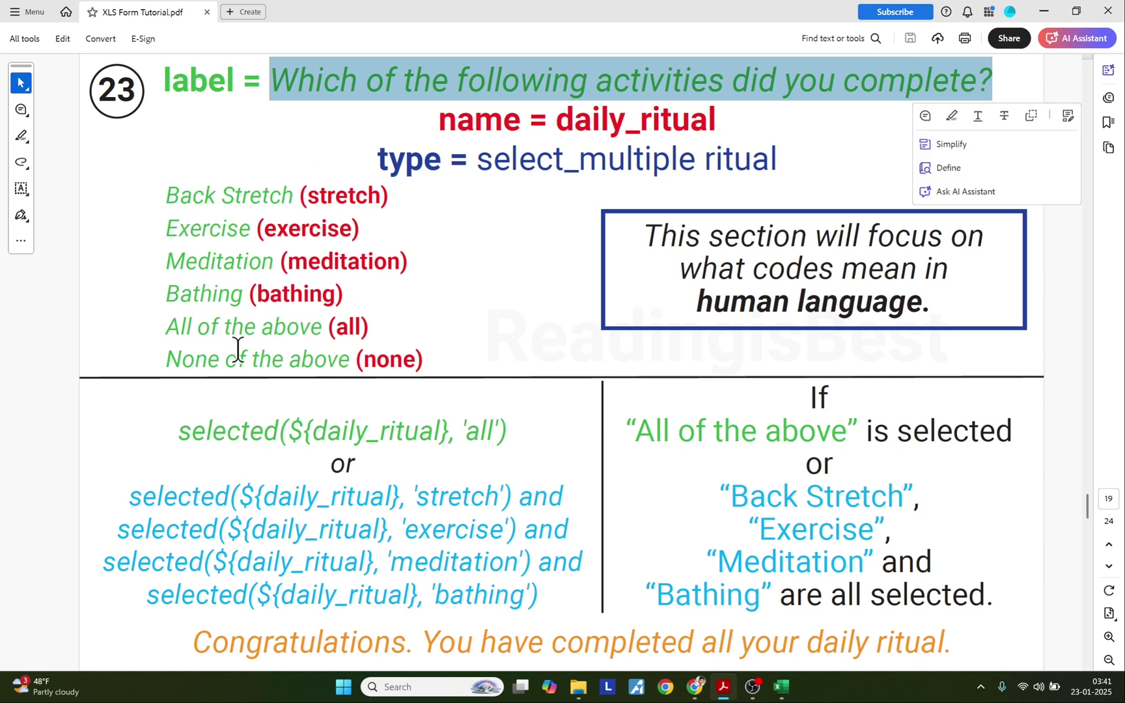
{"action": "left_click", "coordinate": [374, 368]}
Switch to KoboToolbox and replace the form by uploading Daily Ritual.xlsx
{"action": "key", "text": "alt+Tab"}
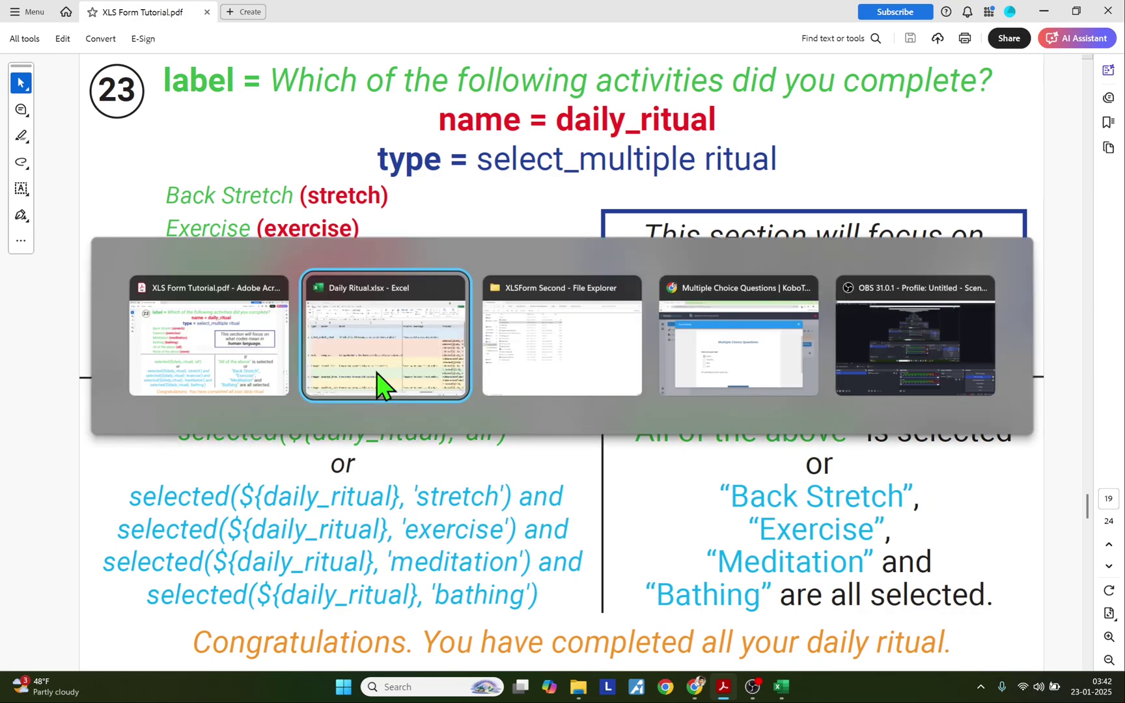
{"action": "left_click", "coordinate": [696, 695]}
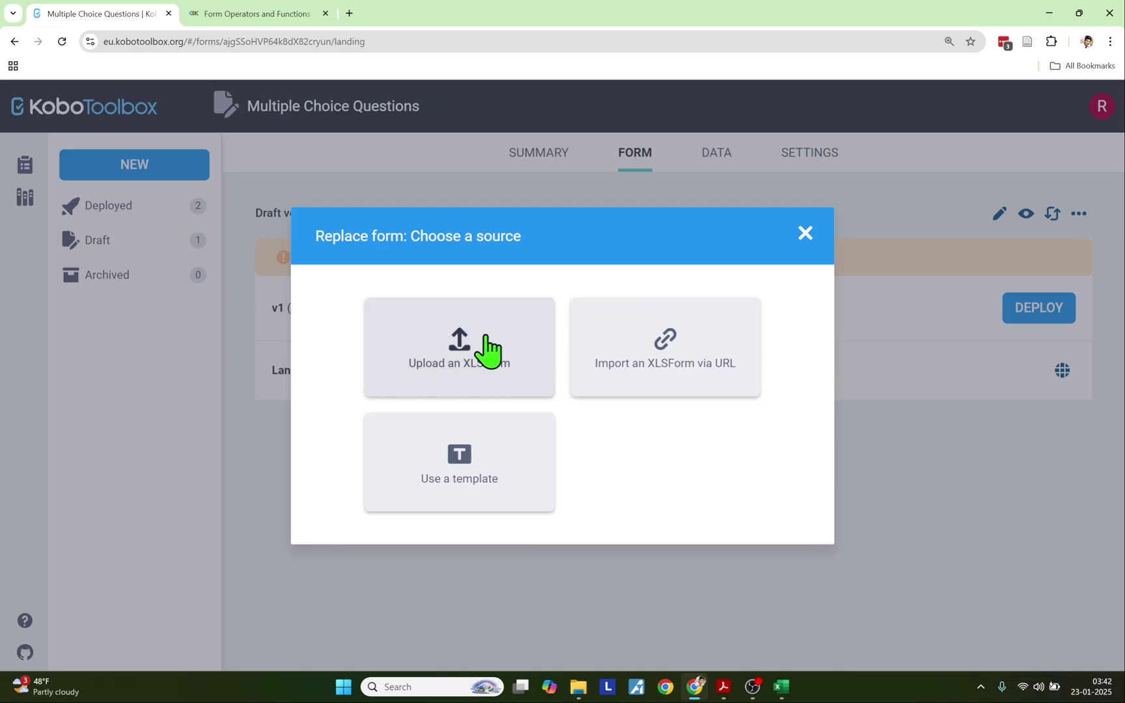
{"action": "left_click", "coordinate": [490, 352]}
{"action": "left_click", "coordinate": [519, 402]}
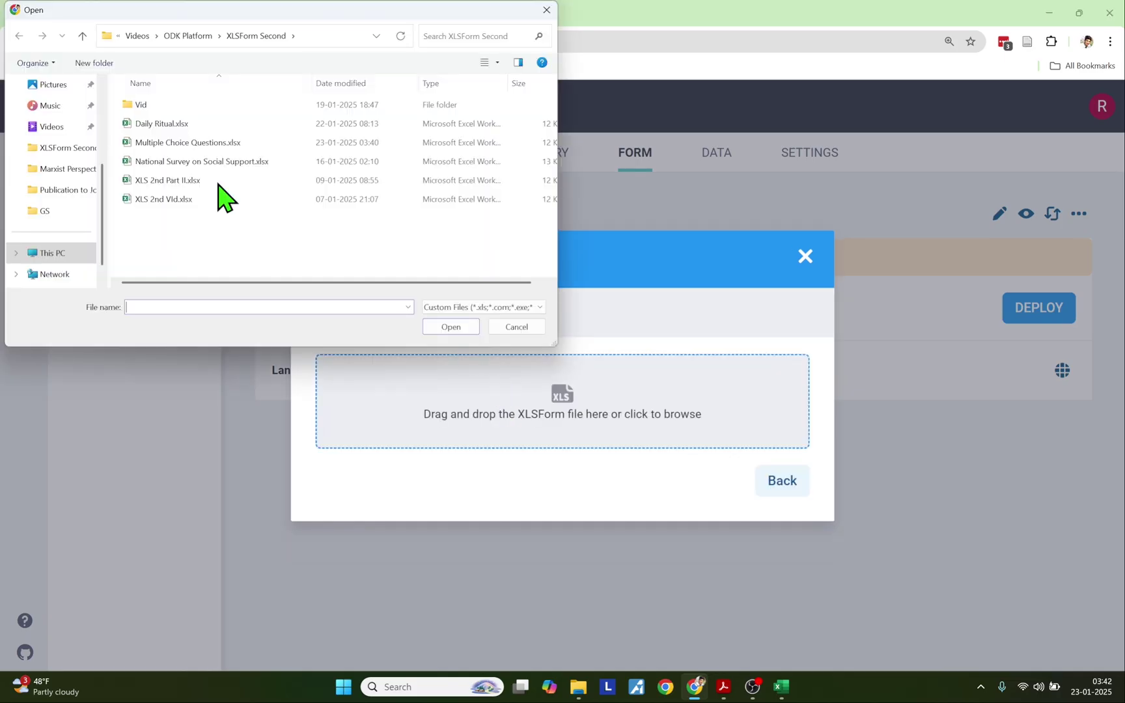
{"action": "double_click", "coordinate": [151, 127]}
Open the Daily Ritual Form preview and enlarge the browser page one zoom level
{"action": "left_click", "coordinate": [1024, 216]}
{"action": "left_click", "coordinate": [1110, 41]}
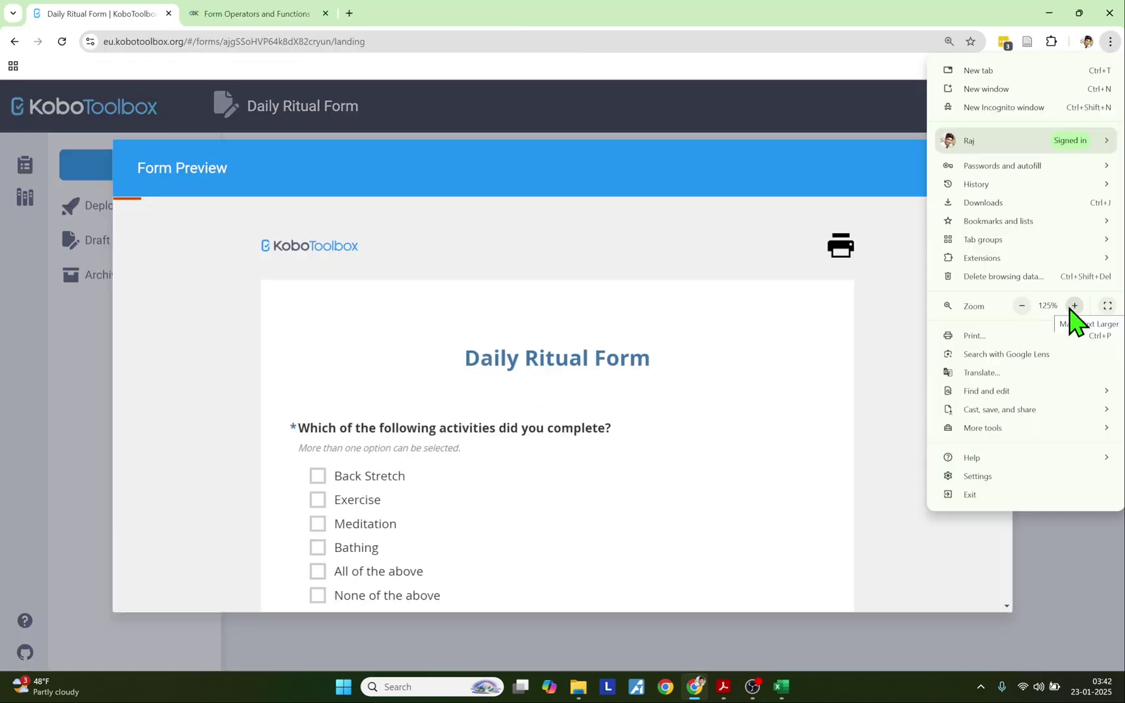
{"action": "left_click", "coordinate": [1074, 305]}
{"action": "left_click", "coordinate": [736, 364]}
{"action": "scroll", "coordinate": [586, 391], "scroll_direction": "down", "scroll_amount": 2}
Inspect the activities question and its hint, and test the required rule by selecting and clearing Back Stretch
{"action": "left_click_drag", "start_coordinate": [248, 288], "coordinate": [561, 296]}
{"action": "left_click_drag", "start_coordinate": [248, 313], "coordinate": [448, 319]}
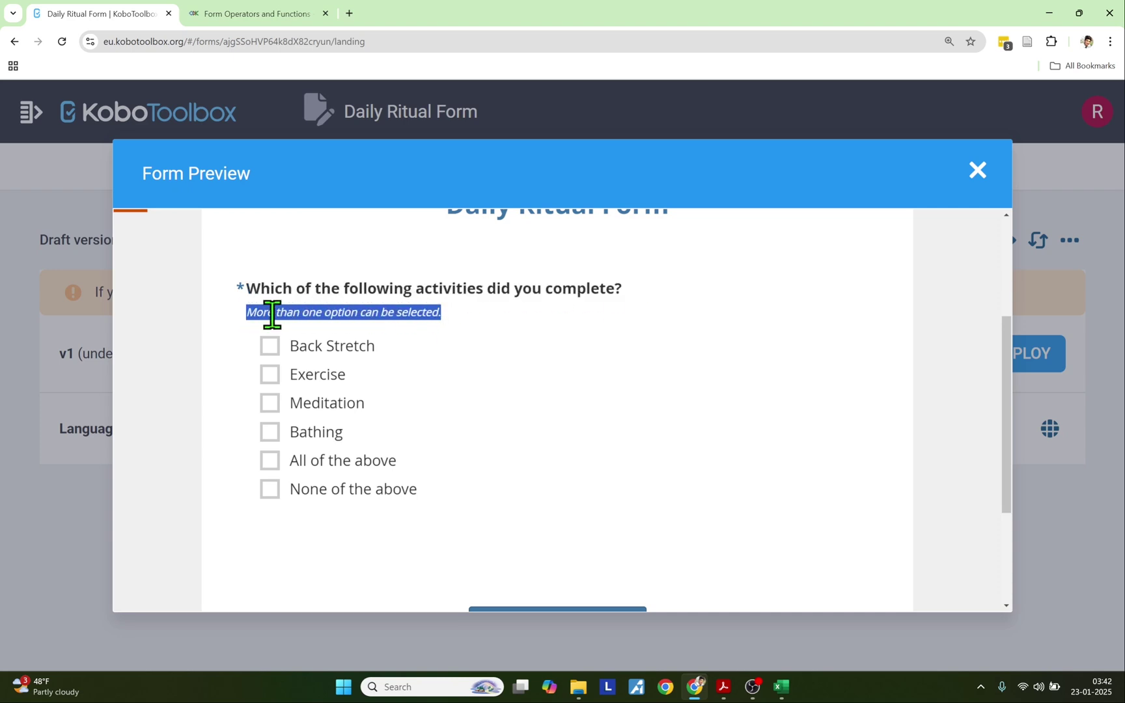
{"action": "triple_click", "coordinate": [239, 291]}
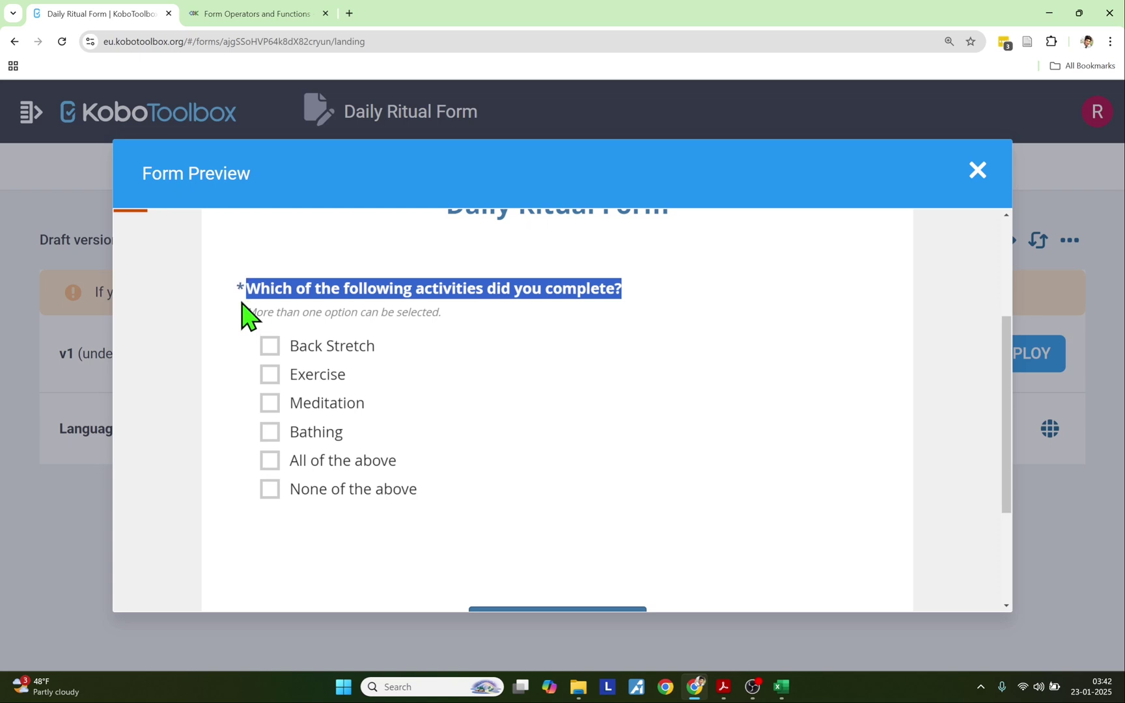
{"action": "left_click", "coordinate": [294, 346]}
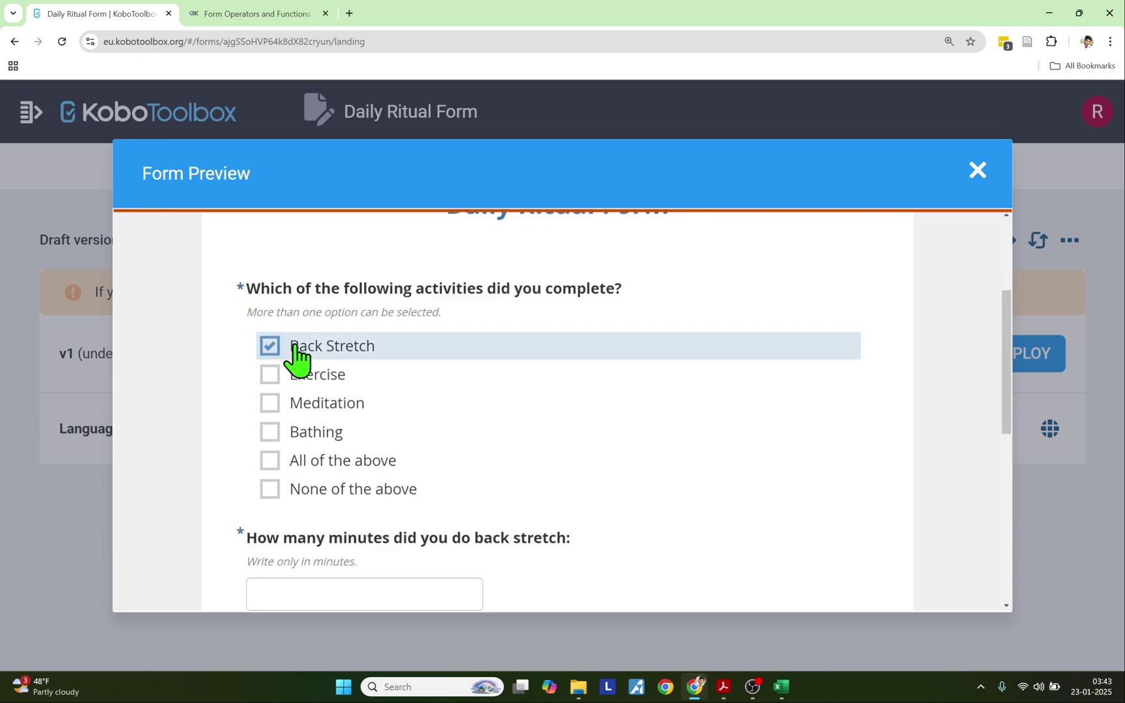
{"action": "left_click", "coordinate": [294, 346]}
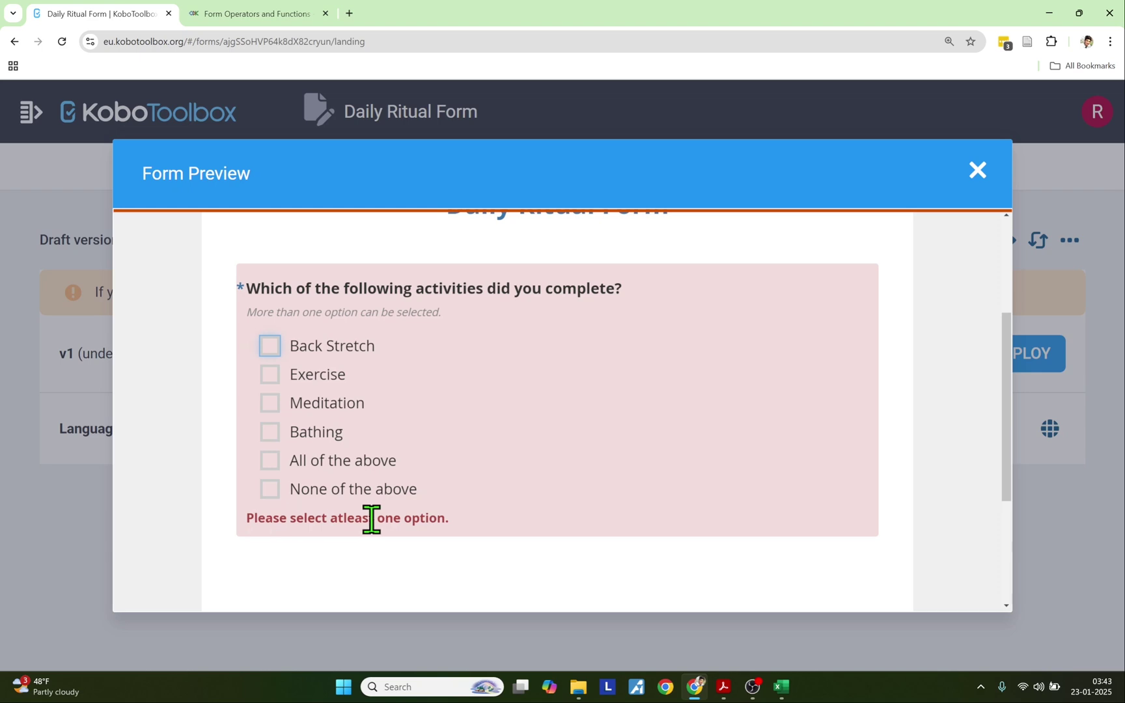
Switch to the Daily Ritual workbook in Excel and examine the hint, required, required_message, relevant, constraint and constraint_message columns
{"action": "left_click", "coordinate": [781, 686]}
{"action": "left_click_drag", "start_coordinate": [718, 645], "coordinate": [829, 647]}
{"action": "left_click", "coordinate": [724, 155]}
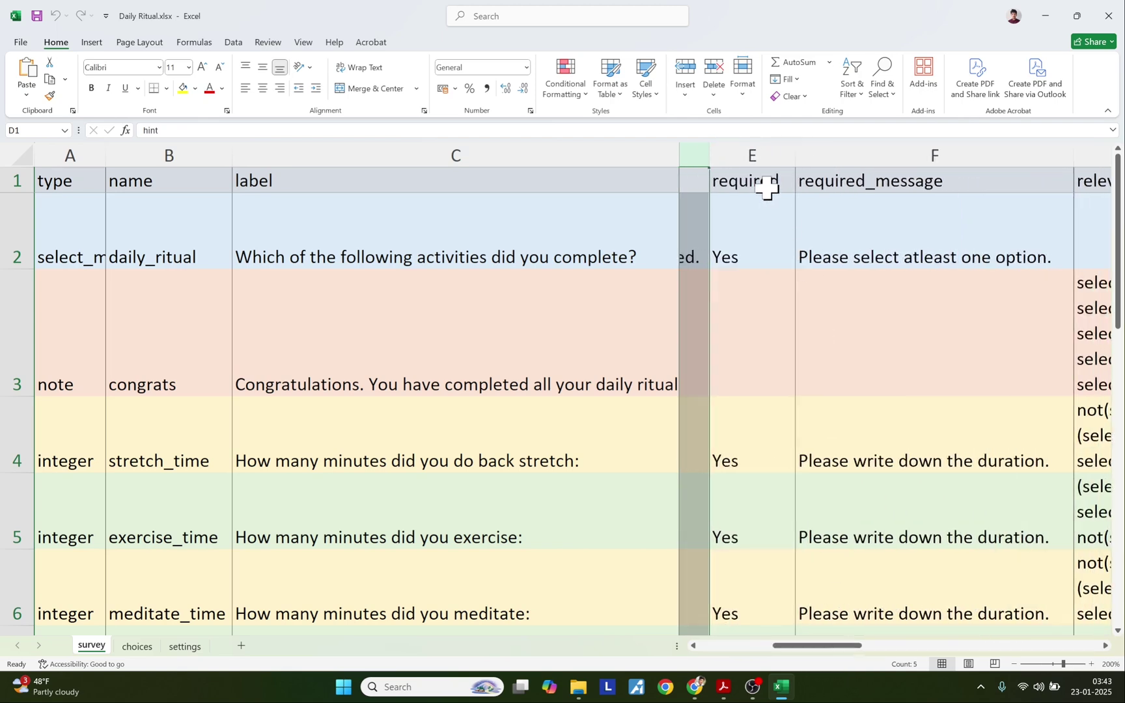
{"action": "left_click", "coordinate": [743, 154]}
{"action": "left_click", "coordinate": [842, 147]}
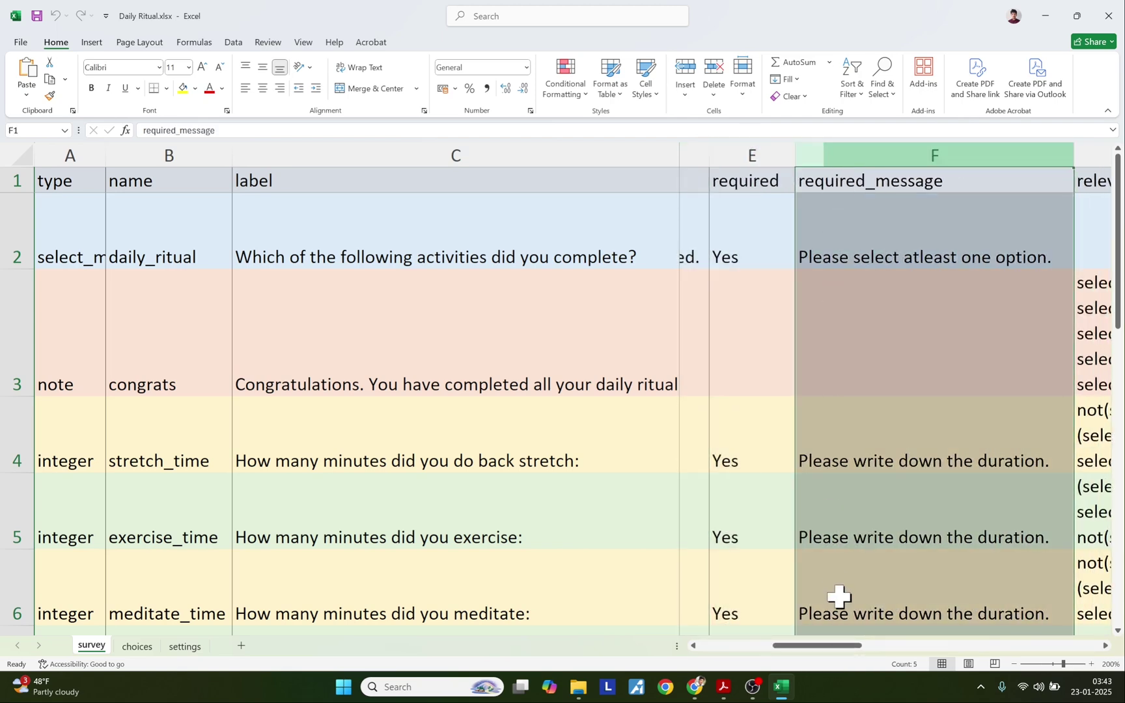
{"action": "left_click_drag", "start_coordinate": [838, 647], "coordinate": [1084, 647]}
{"action": "left_click", "coordinate": [754, 159]}
{"action": "left_click", "coordinate": [803, 151]}
{"action": "left_click", "coordinate": [913, 159]}
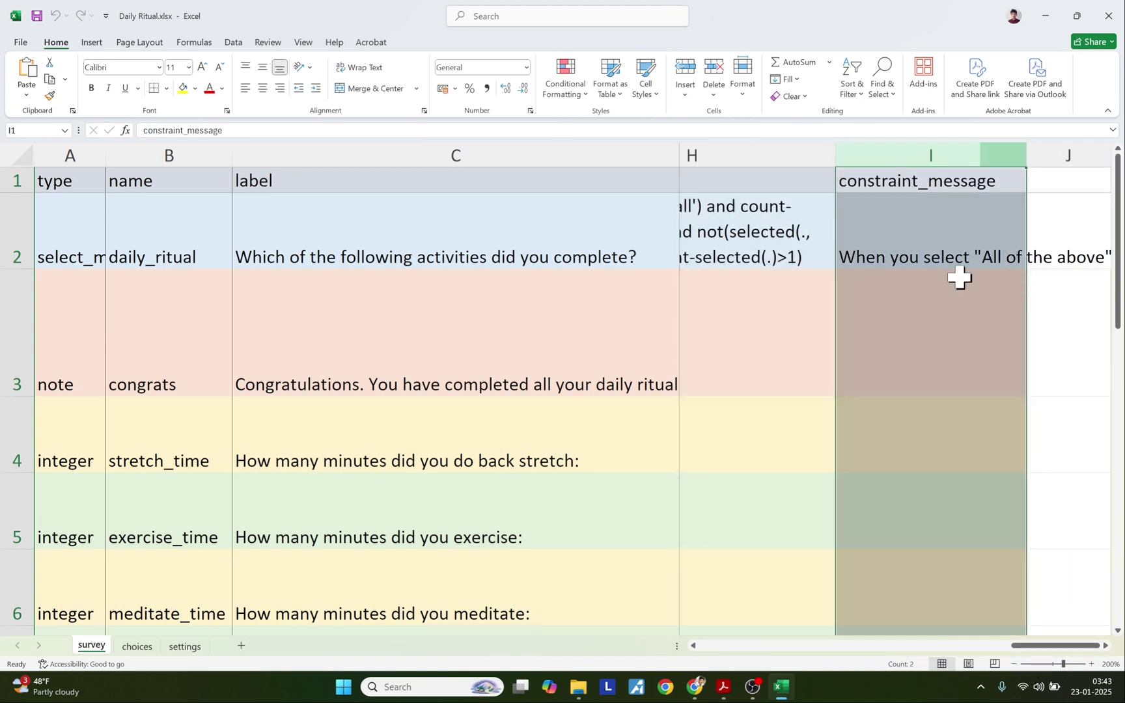
Revisit the relevant and constraint columns of the Daily Ritual survey sheet
{"action": "left_click_drag", "start_coordinate": [1058, 646], "coordinate": [923, 647]}
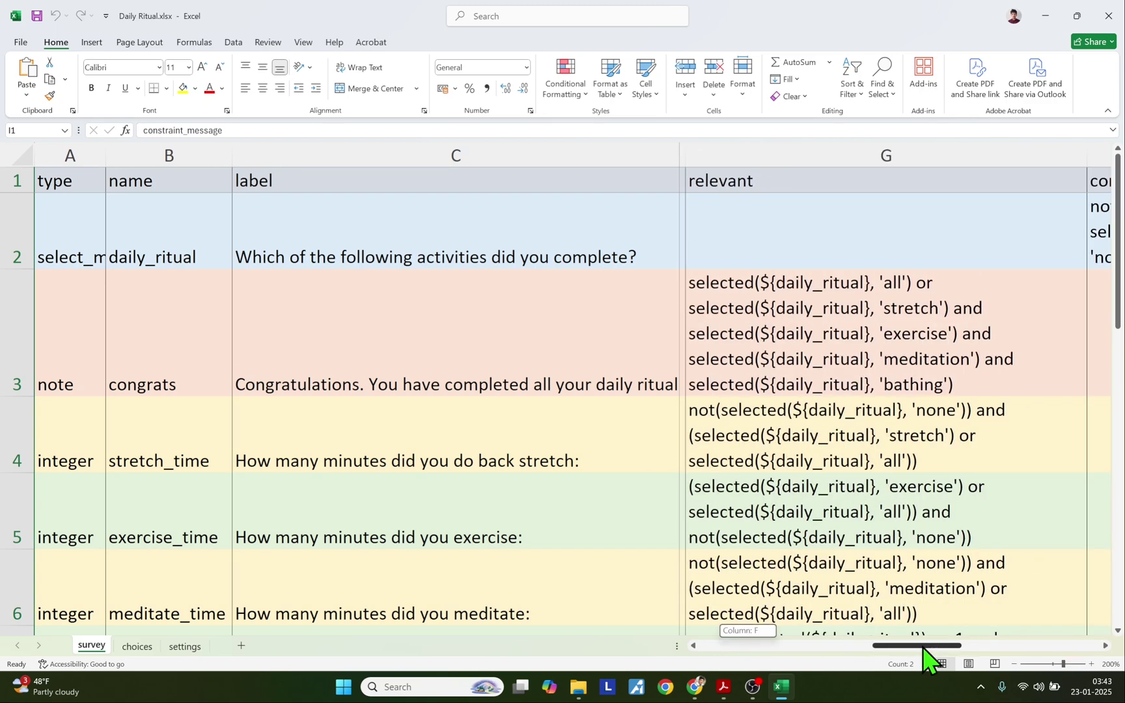
{"action": "left_click", "coordinate": [989, 156]}
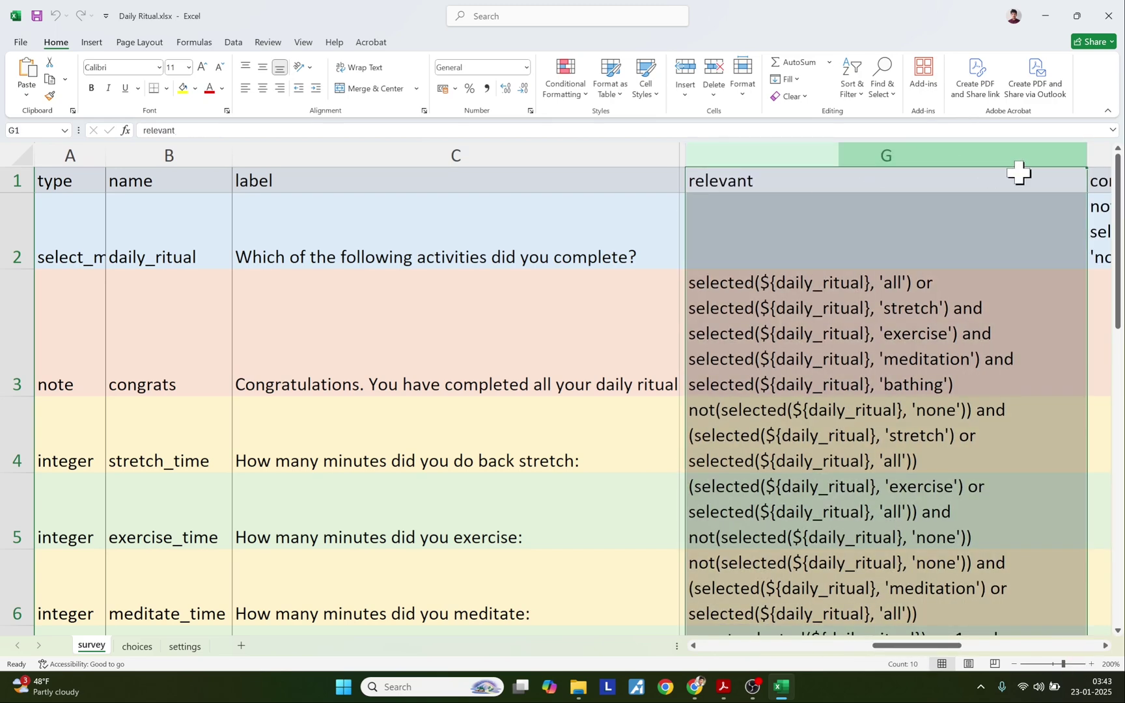
{"action": "left_click", "coordinate": [1100, 149]}
{"action": "left_click_drag", "start_coordinate": [922, 647], "coordinate": [986, 649]}
Compare the activities question in the form preview with the list of options and their names in the PDF
{"action": "key", "text": "alt+Tab"}
{"action": "left_click_drag", "start_coordinate": [245, 288], "coordinate": [592, 290]}
{"action": "key", "text": "alt+Tab"}
{"action": "left_click_drag", "start_coordinate": [166, 195], "coordinate": [420, 347]}
{"action": "key", "text": "alt+Tab"}
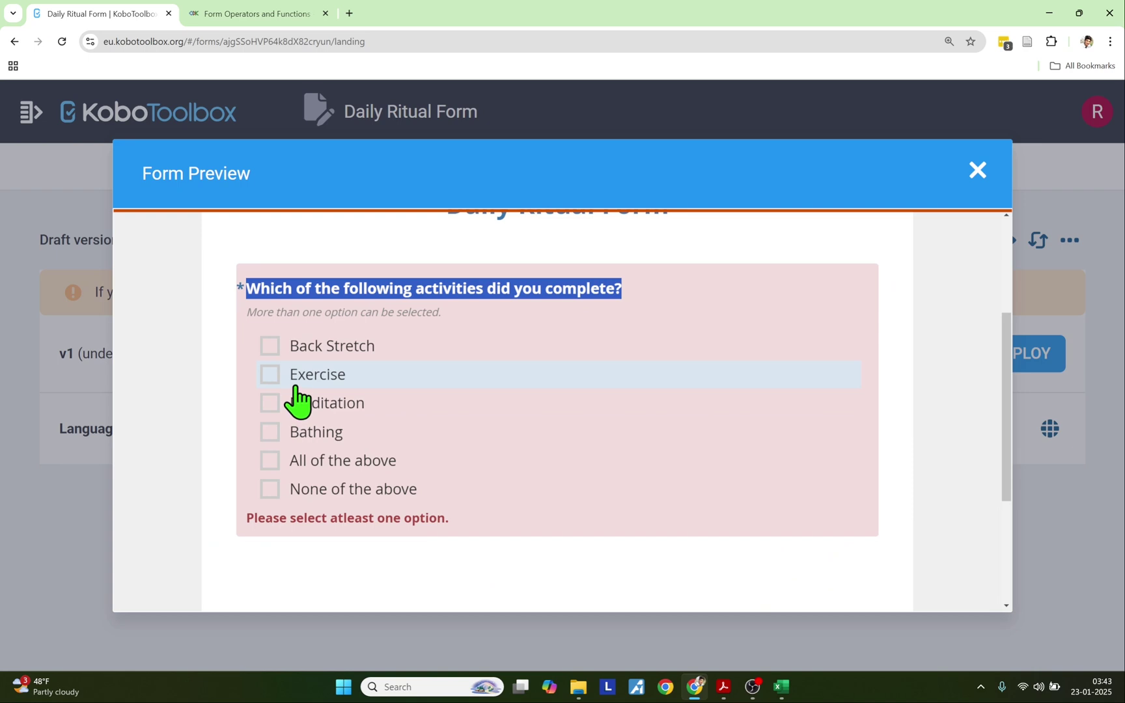
Switch to the PDF and study the congratulations note's relevant expression, its plain-language explanation and its message
{"action": "key", "text": "alt+Tab"}
{"action": "left_click", "coordinate": [272, 438]}
{"action": "left_click_drag", "start_coordinate": [188, 435], "coordinate": [530, 602]}
{"action": "left_click", "coordinate": [405, 529]}
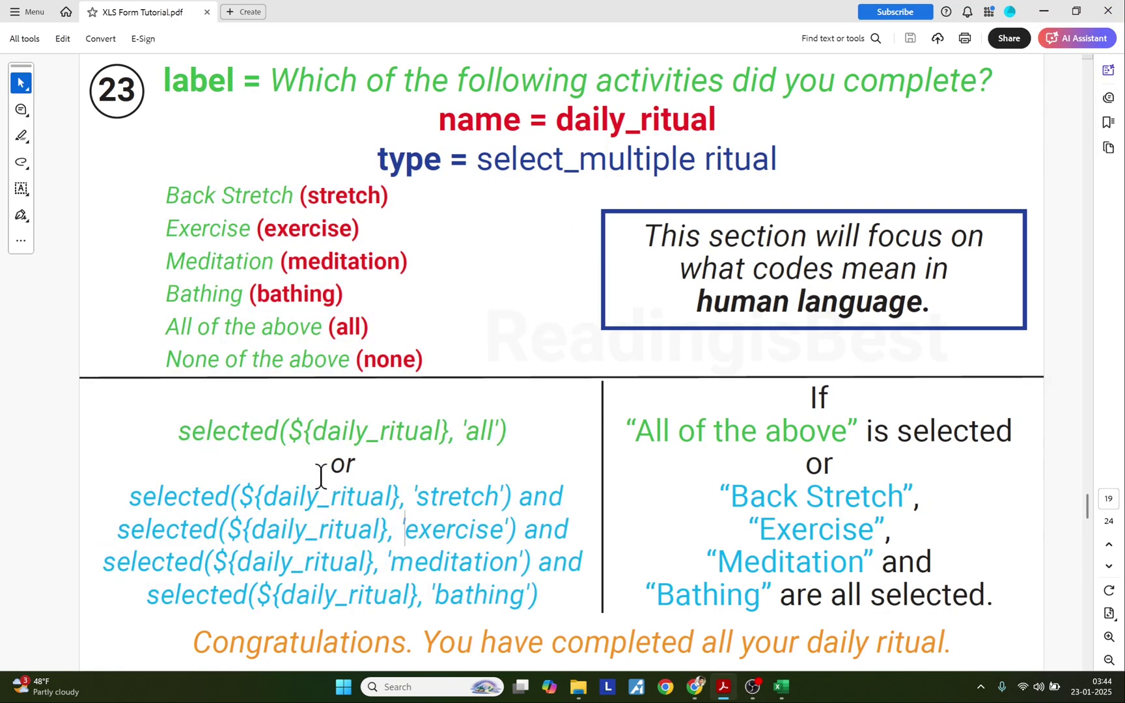
{"action": "left_click_drag", "start_coordinate": [809, 399], "coordinate": [984, 438]}
{"action": "left_click_drag", "start_coordinate": [167, 328], "coordinate": [322, 329]}
{"action": "left_click", "coordinate": [802, 498]}
{"action": "left_click_drag", "start_coordinate": [181, 643], "coordinate": [946, 666]}
{"action": "left_click", "coordinate": [947, 667]}
Read the expression clause by clause: 'all', or 'stretch', 'exercise', 'meditation' and 'bathing' joined with and
{"action": "left_click_drag", "start_coordinate": [184, 434], "coordinate": [487, 436]}
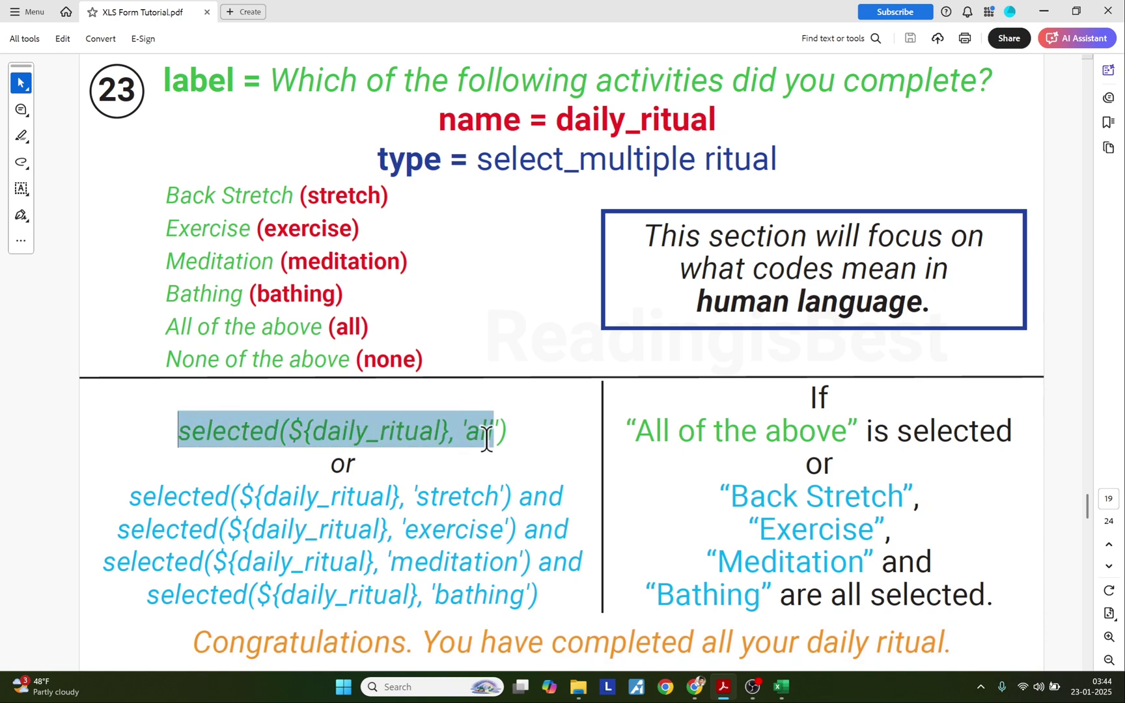
{"action": "left_click_drag", "start_coordinate": [333, 465], "coordinate": [359, 464]}
{"action": "left_click_drag", "start_coordinate": [132, 501], "coordinate": [564, 498]}
{"action": "left_click", "coordinate": [526, 501]}
{"action": "left_click_drag", "start_coordinate": [118, 530], "coordinate": [569, 530]}
{"action": "left_click_drag", "start_coordinate": [103, 561], "coordinate": [586, 562]}
{"action": "left_click_drag", "start_coordinate": [147, 595], "coordinate": [523, 598]}
Review the 'all' condition against the block of four joined conditions and the resulting congratulations message
{"action": "left_click", "coordinate": [175, 432]}
{"action": "left_click_drag", "start_coordinate": [176, 433], "coordinate": [495, 435]}
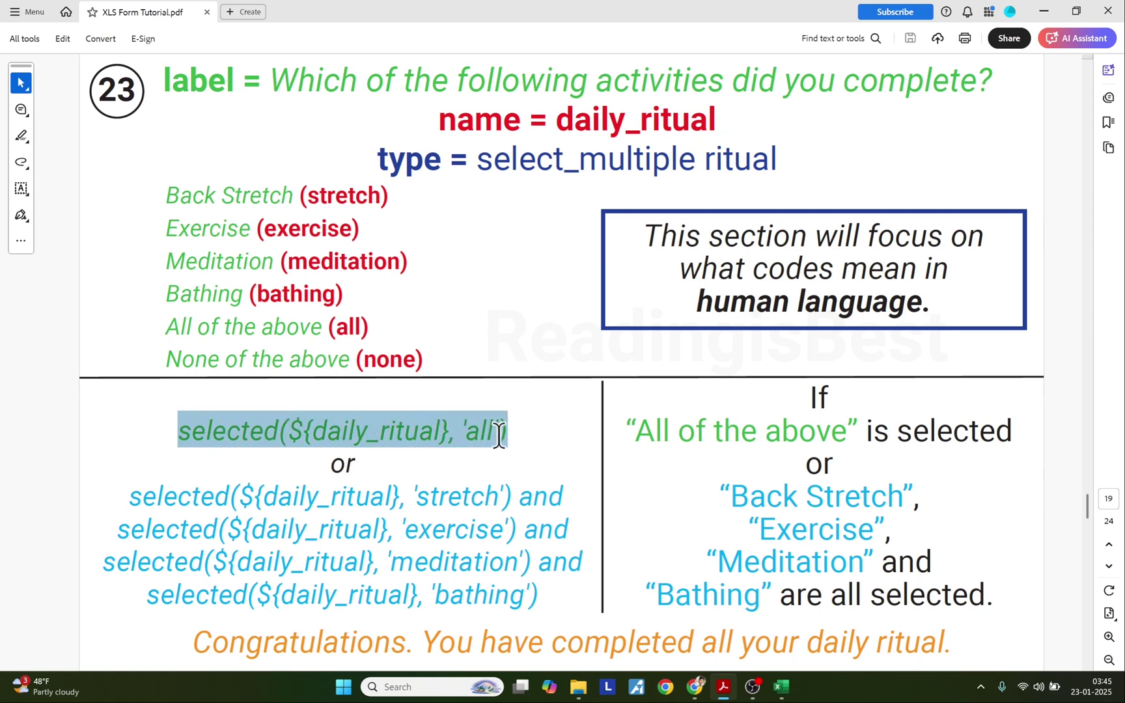
{"action": "left_click", "coordinate": [134, 500]}
{"action": "left_click_drag", "start_coordinate": [126, 499], "coordinate": [543, 596]}
{"action": "left_click", "coordinate": [433, 591]}
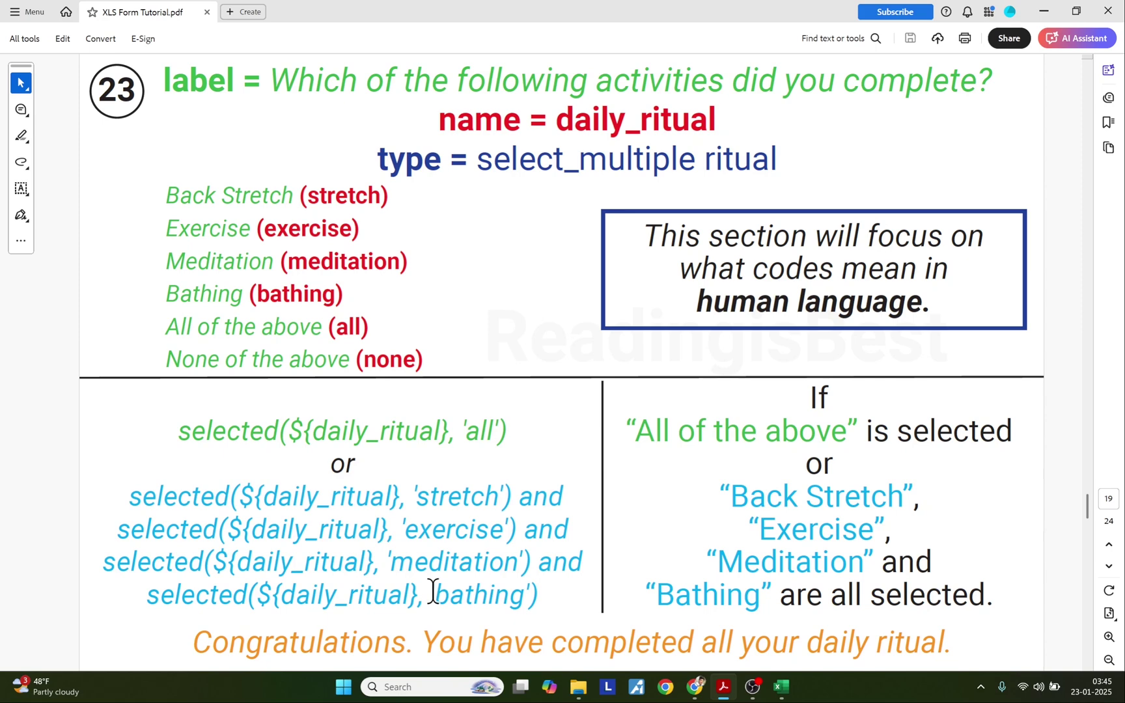
{"action": "left_click_drag", "start_coordinate": [205, 639], "coordinate": [966, 645]}
In the KoboToolbox form preview, select Back Stretch, Exercise, Meditation and Bathing, and check the note below the question
{"action": "key", "text": "alt+Tab"}
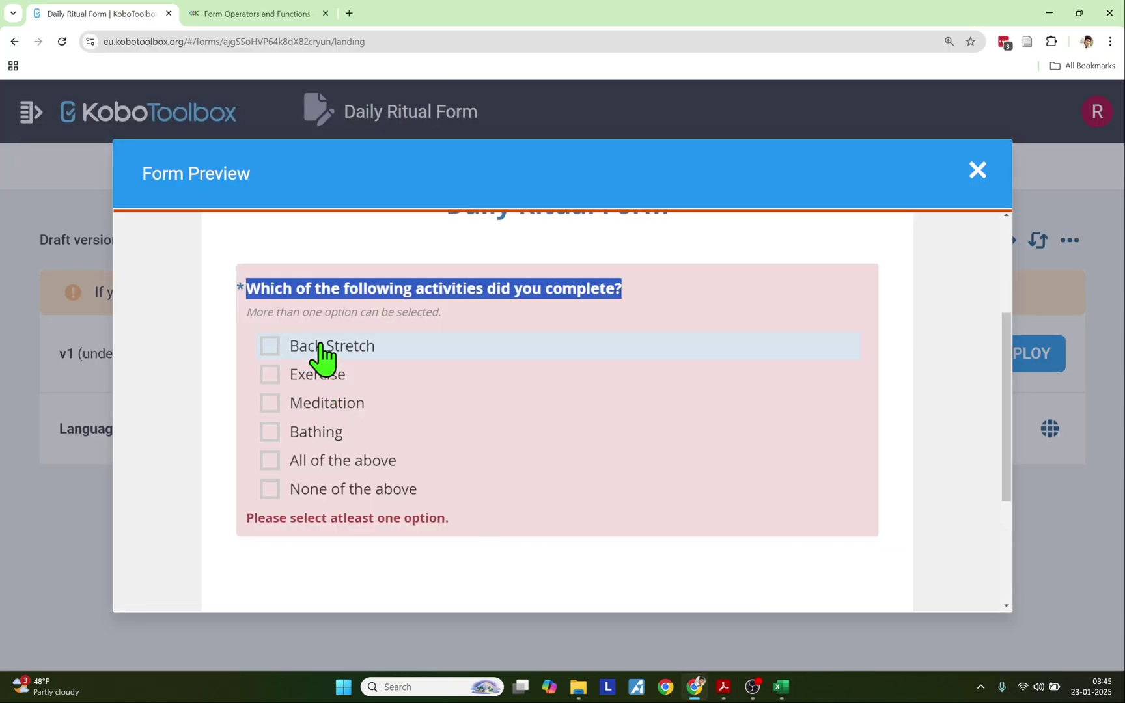
{"action": "left_click", "coordinate": [321, 347]}
{"action": "left_click", "coordinate": [320, 376]}
{"action": "left_click", "coordinate": [326, 404]}
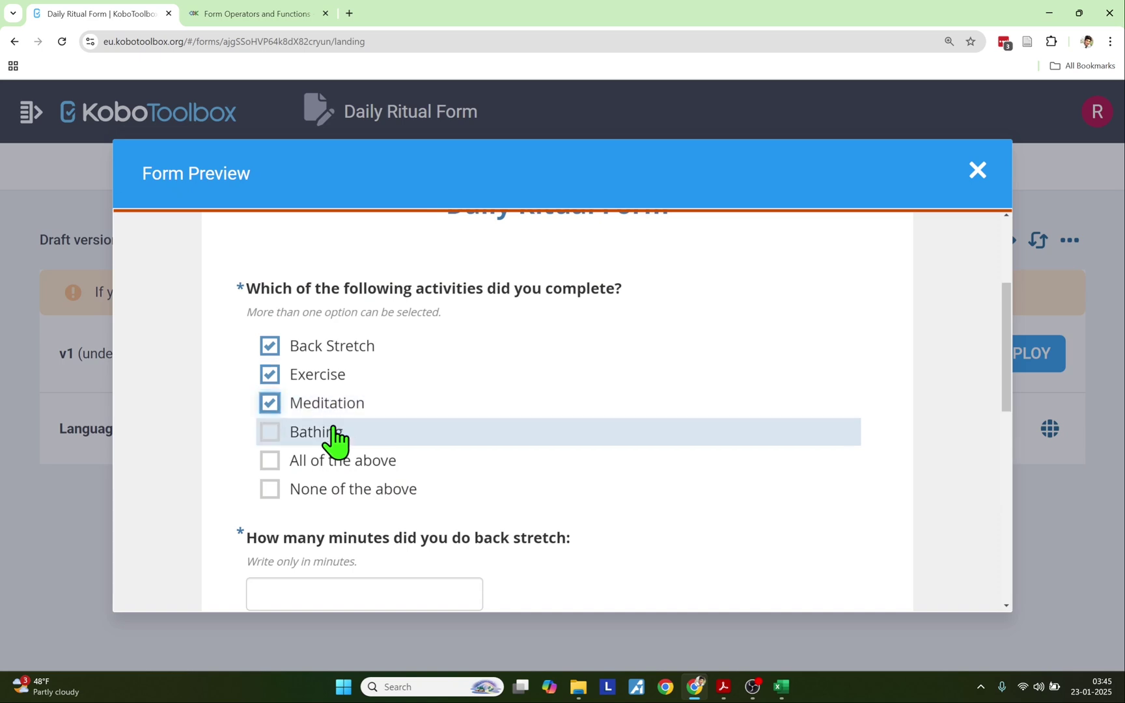
{"action": "left_click", "coordinate": [332, 433]}
{"action": "left_click_drag", "start_coordinate": [248, 540], "coordinate": [648, 555]}
Clear the four individual activities, select only 'All of the above', and check the note below the question
{"action": "left_click", "coordinate": [319, 347]}
{"action": "left_click", "coordinate": [317, 376]}
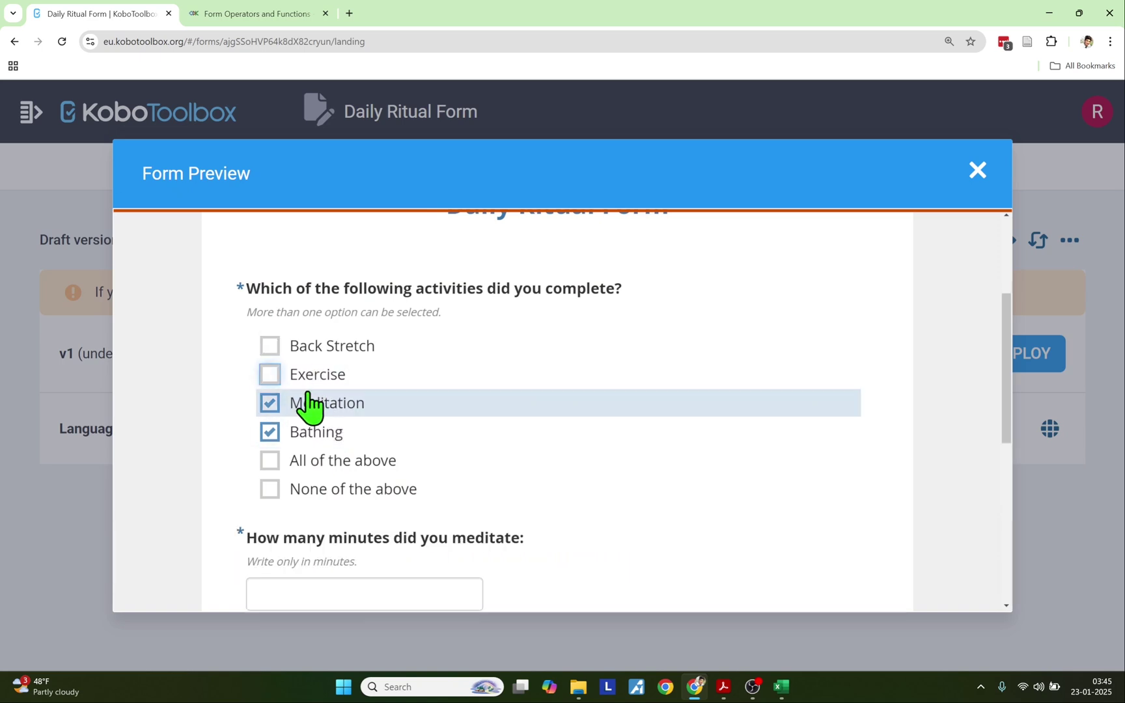
{"action": "left_click", "coordinate": [310, 404]}
{"action": "left_click", "coordinate": [303, 432]}
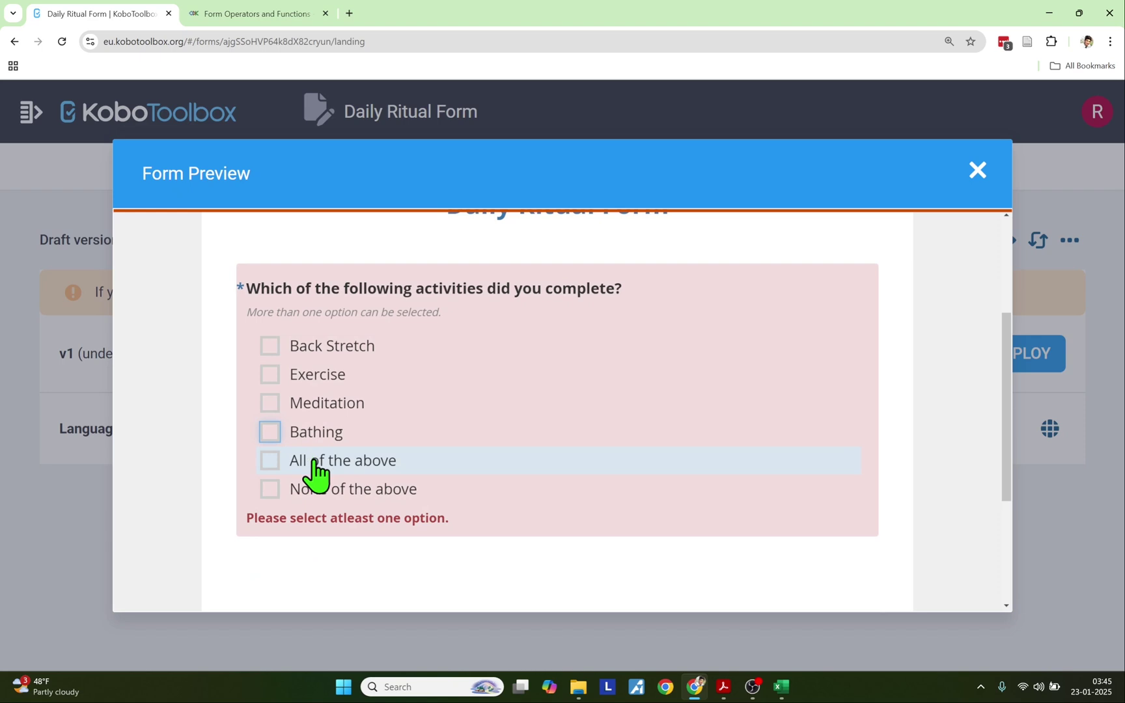
{"action": "left_click", "coordinate": [317, 462]}
{"action": "left_click_drag", "start_coordinate": [246, 540], "coordinate": [645, 547]}
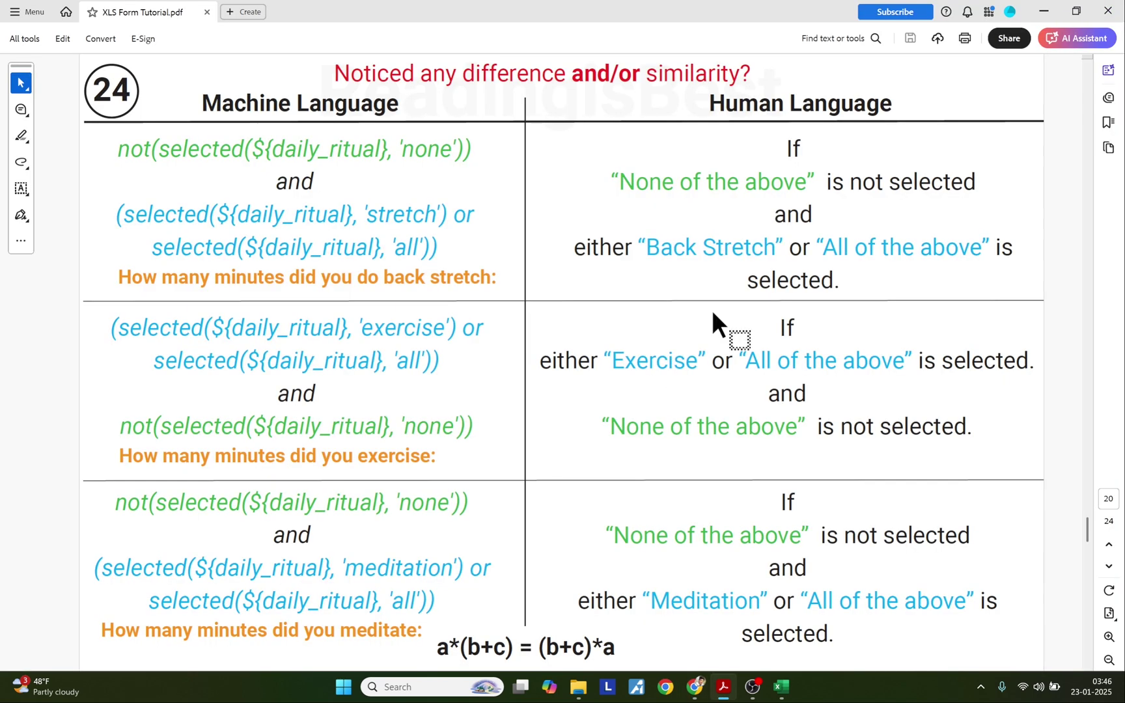
In the PDF, examine the equation a*(b+c) = (b+c)*a beneath section 24's machine and human language comparison
{"action": "left_click_drag", "start_coordinate": [788, 156], "coordinate": [592, 648]}
{"action": "left_click", "coordinate": [440, 649]}
{"action": "left_click", "coordinate": [542, 649]}
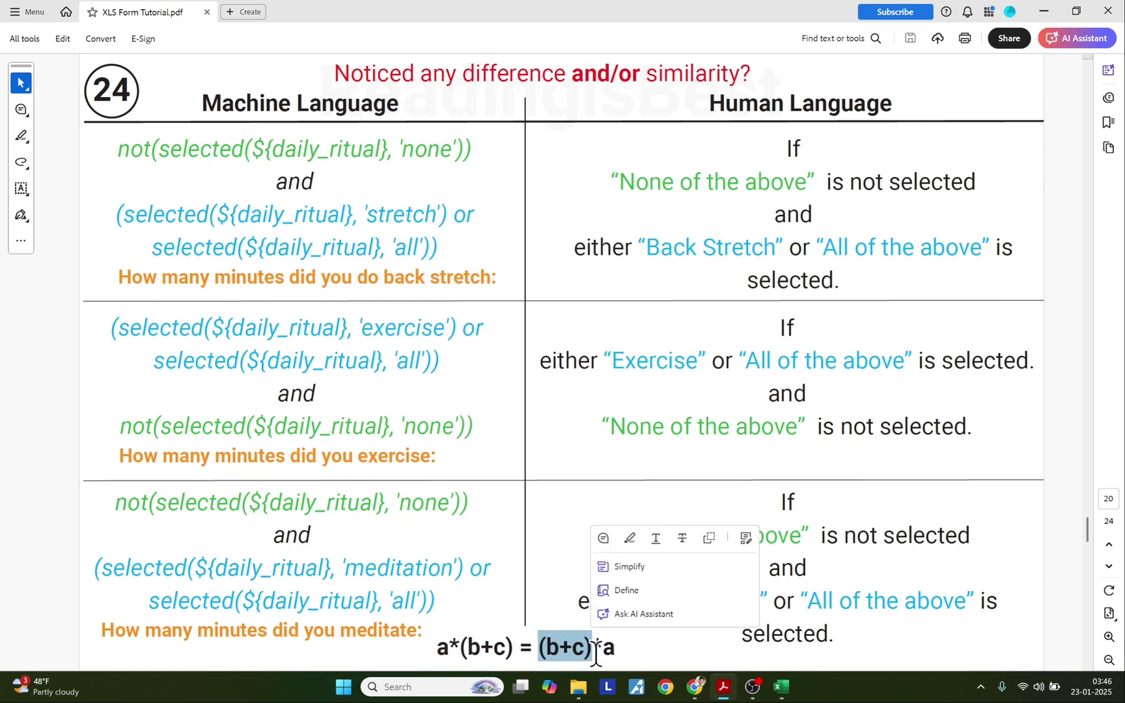
{"action": "left_click", "coordinate": [603, 648]}
Read the back stretch, exercise and meditation minutes questions in section 24 and compare the order of clauses in their relevant expressions
{"action": "left_click_drag", "start_coordinate": [116, 276], "coordinate": [502, 276]}
{"action": "left_click_drag", "start_coordinate": [119, 456], "coordinate": [427, 460]}
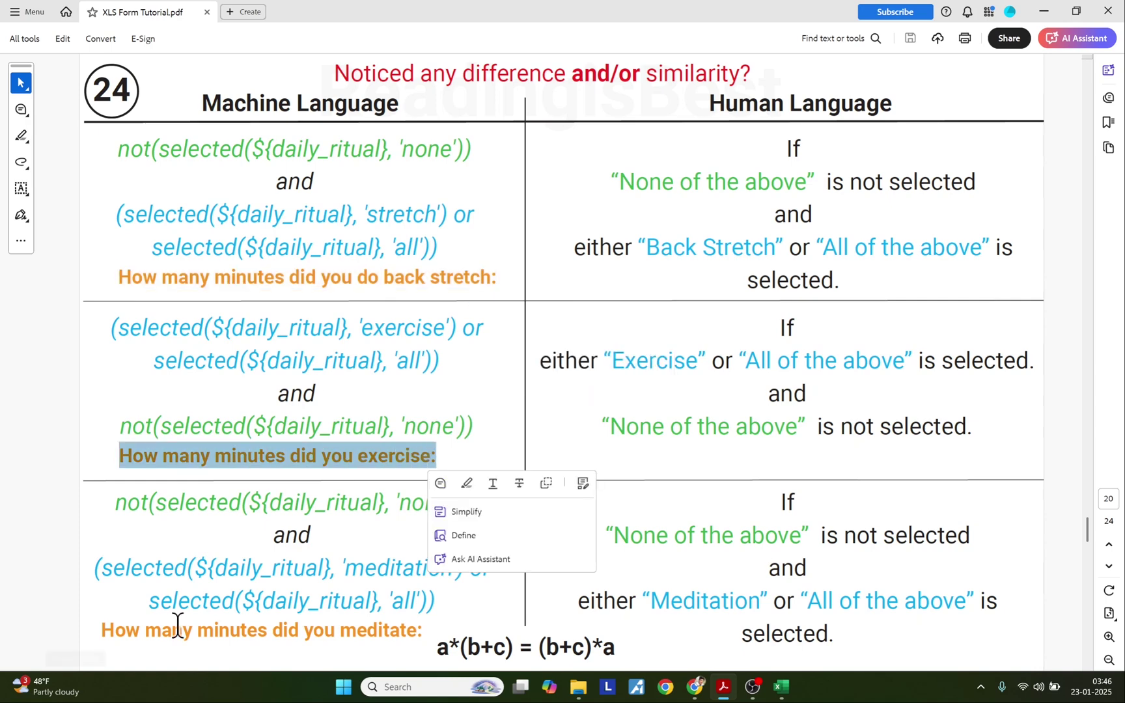
{"action": "left_click_drag", "start_coordinate": [101, 630], "coordinate": [423, 630]}
{"action": "left_click_drag", "start_coordinate": [118, 504], "coordinate": [442, 585]}
{"action": "left_click_drag", "start_coordinate": [106, 328], "coordinate": [478, 424]}
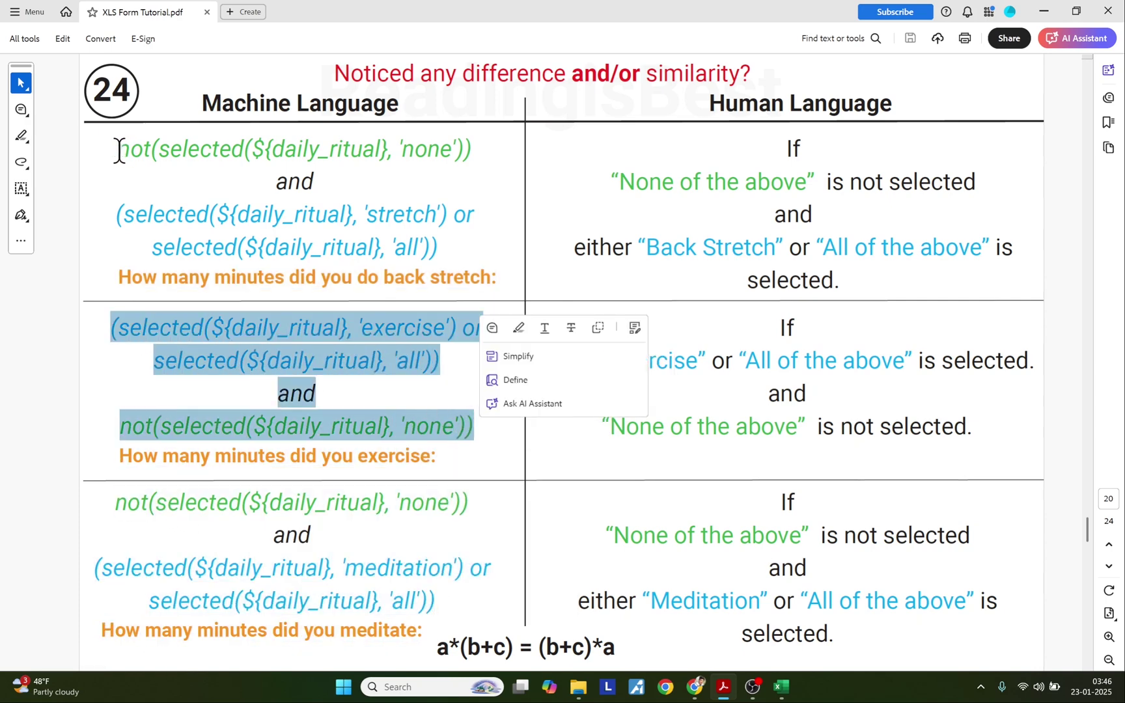
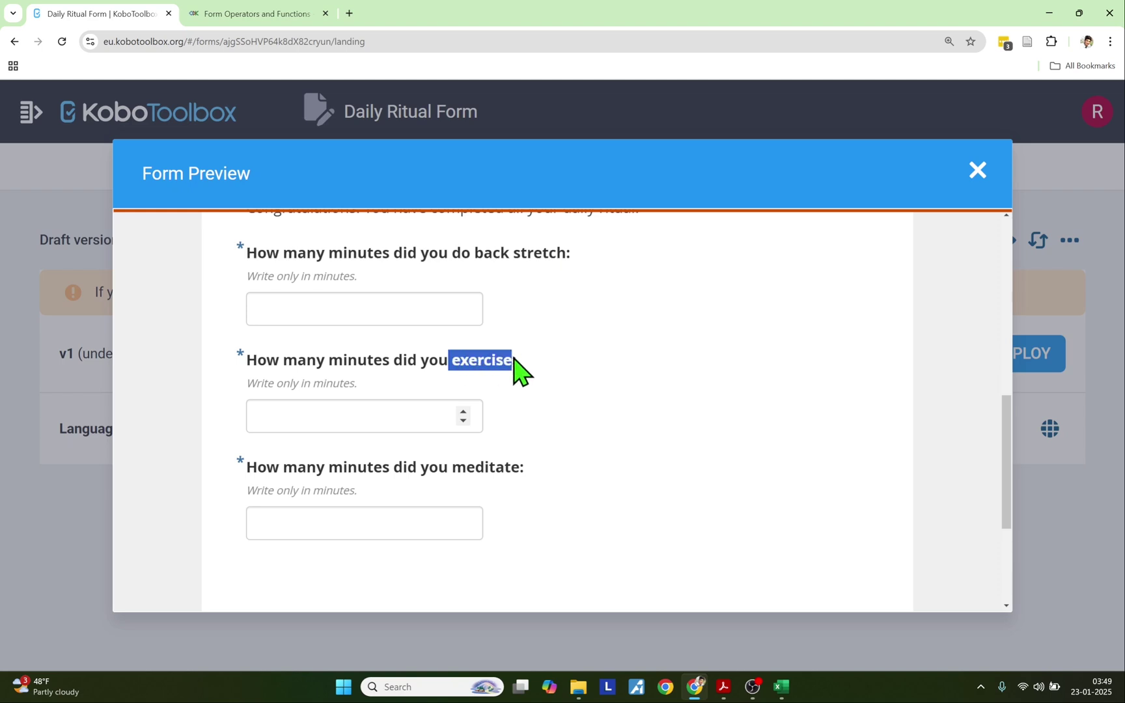
Check the meditation minutes question in the preview, and read the message about uncompleted activities in section 25 of the PDF
{"action": "left_click_drag", "start_coordinate": [452, 468], "coordinate": [531, 469]}
{"action": "key", "text": "alt+Tab"}
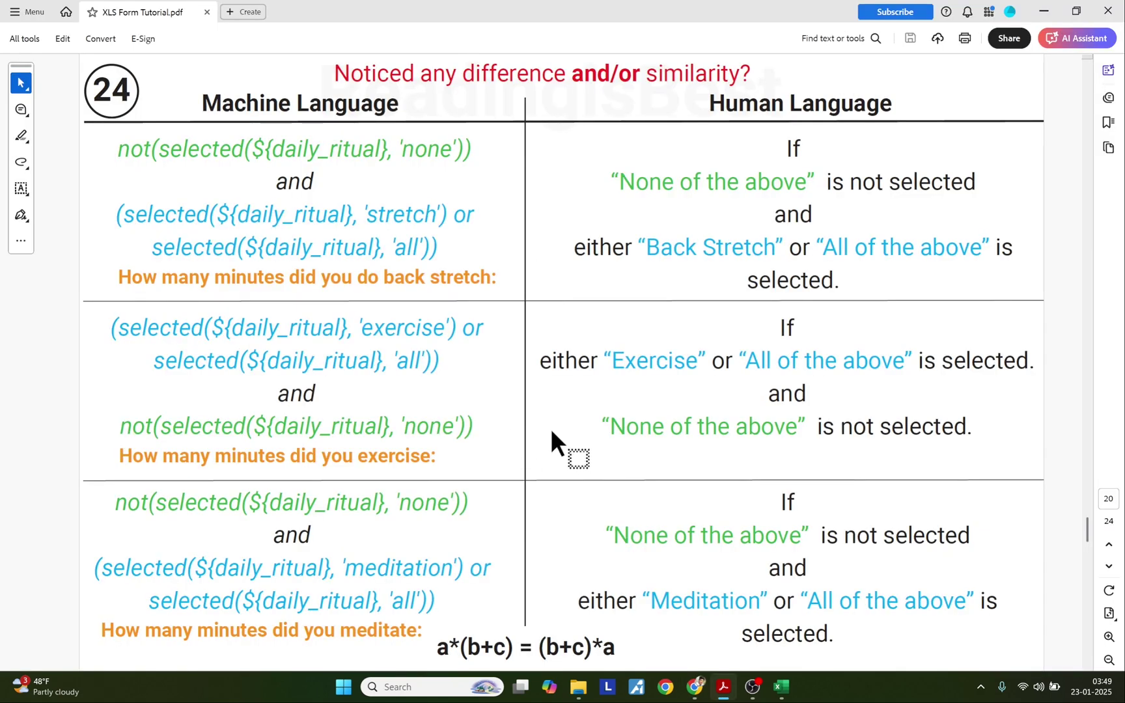
{"action": "scroll", "coordinate": [568, 486], "scroll_direction": "down", "scroll_amount": 1}
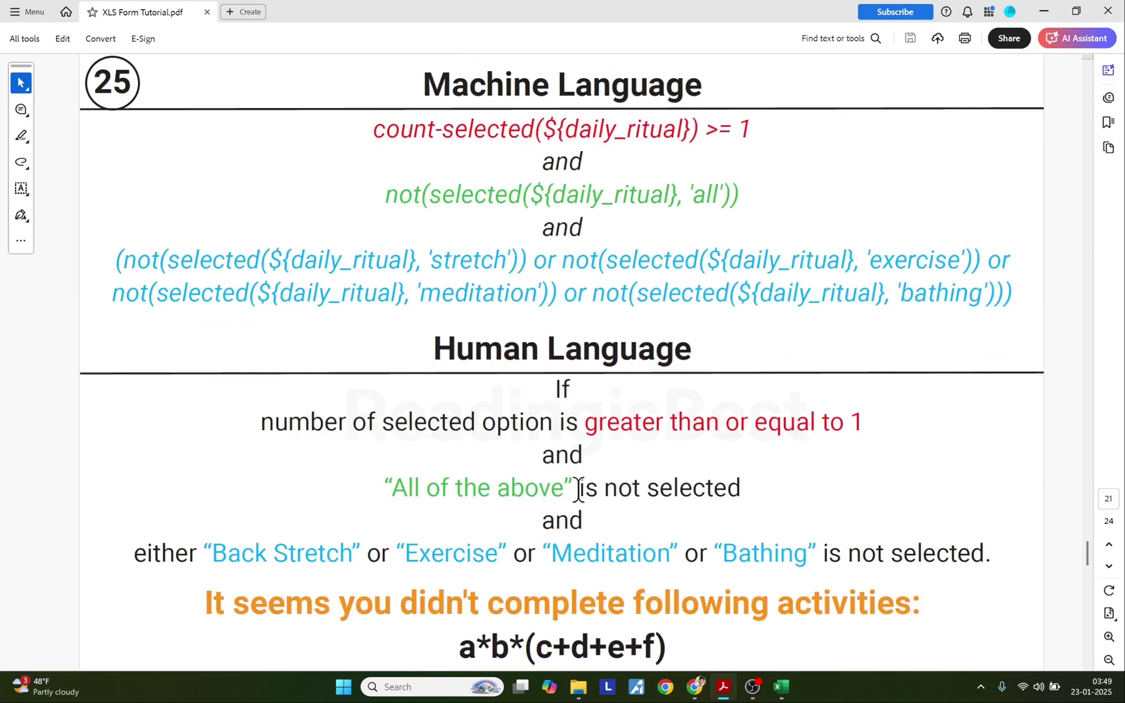
{"action": "left_click_drag", "start_coordinate": [205, 603], "coordinate": [917, 617]}
{"action": "left_click", "coordinate": [876, 589]}
Read section 25's three plain-language conditions and the formula a*b*(c+d+e+f) that represents them
{"action": "left_click_drag", "start_coordinate": [676, 425], "coordinate": [825, 427]}
{"action": "left_click", "coordinate": [834, 425]}
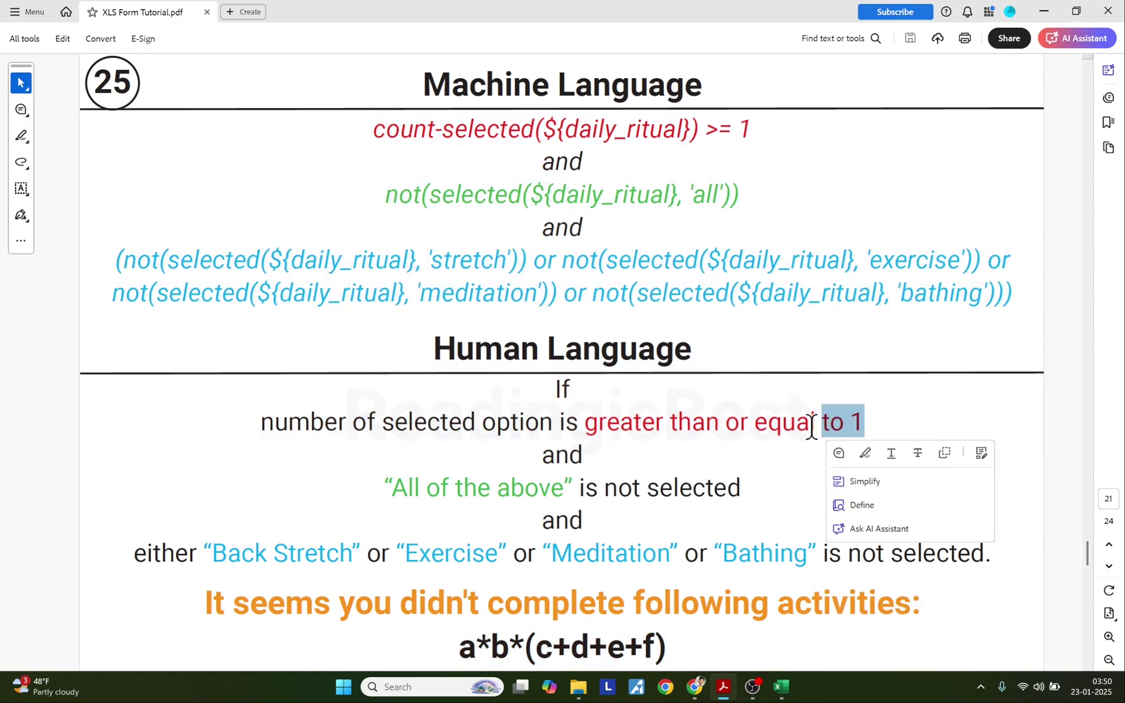
{"action": "left_click_drag", "start_coordinate": [521, 452], "coordinate": [713, 487]}
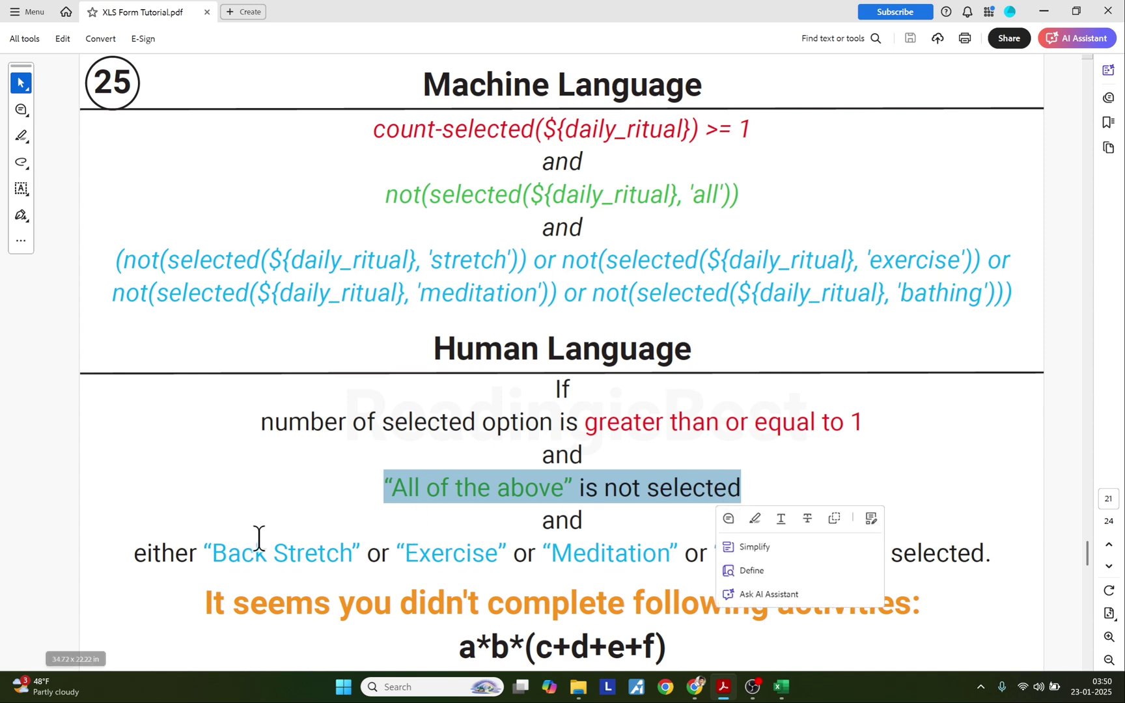
{"action": "left_click_drag", "start_coordinate": [213, 554], "coordinate": [807, 553]}
{"action": "left_click_drag", "start_coordinate": [460, 648], "coordinate": [673, 648]}
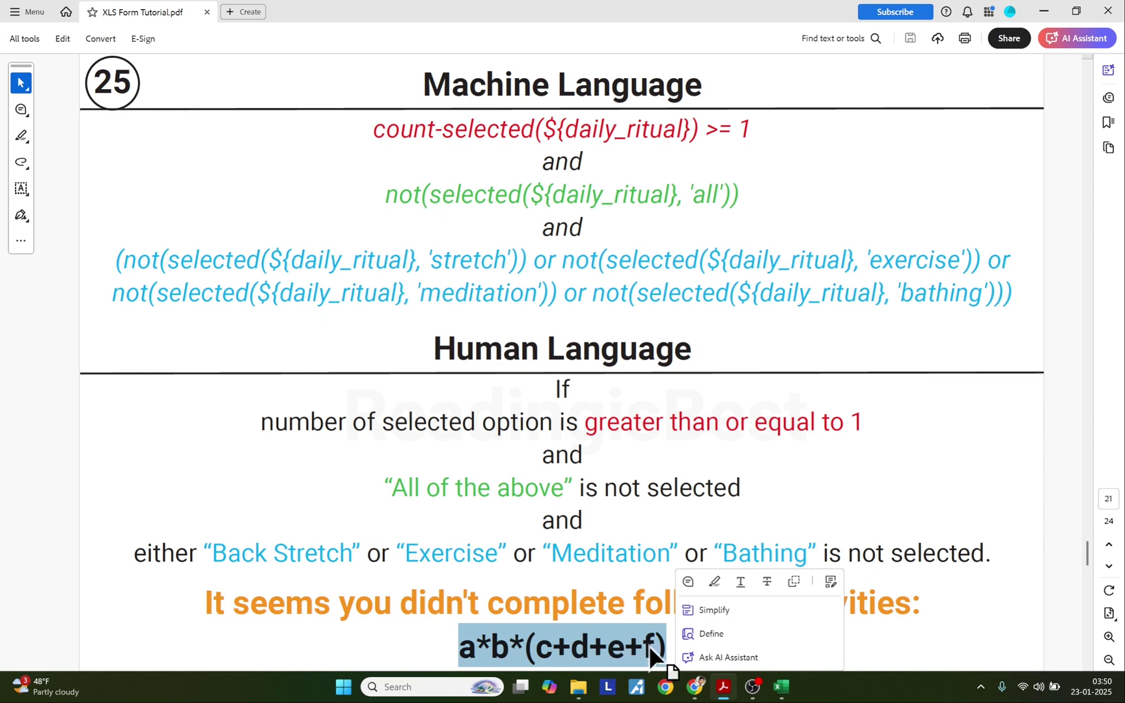
Read section 25's machine-language expression clause by clause: count-selected >= 1, not 'all', and the or-joined not-selected block
{"action": "left_click_drag", "start_coordinate": [371, 129], "coordinate": [752, 134]}
{"action": "left_click_drag", "start_coordinate": [586, 163], "coordinate": [751, 196]}
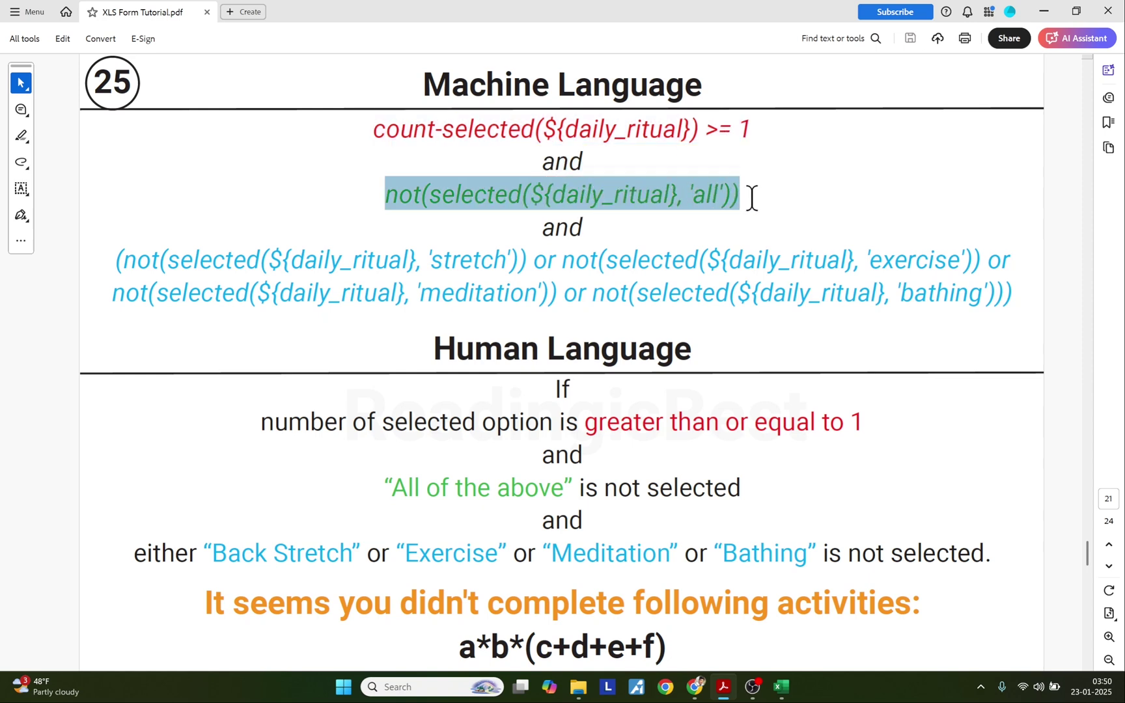
{"action": "left_click_drag", "start_coordinate": [576, 225], "coordinate": [951, 264]}
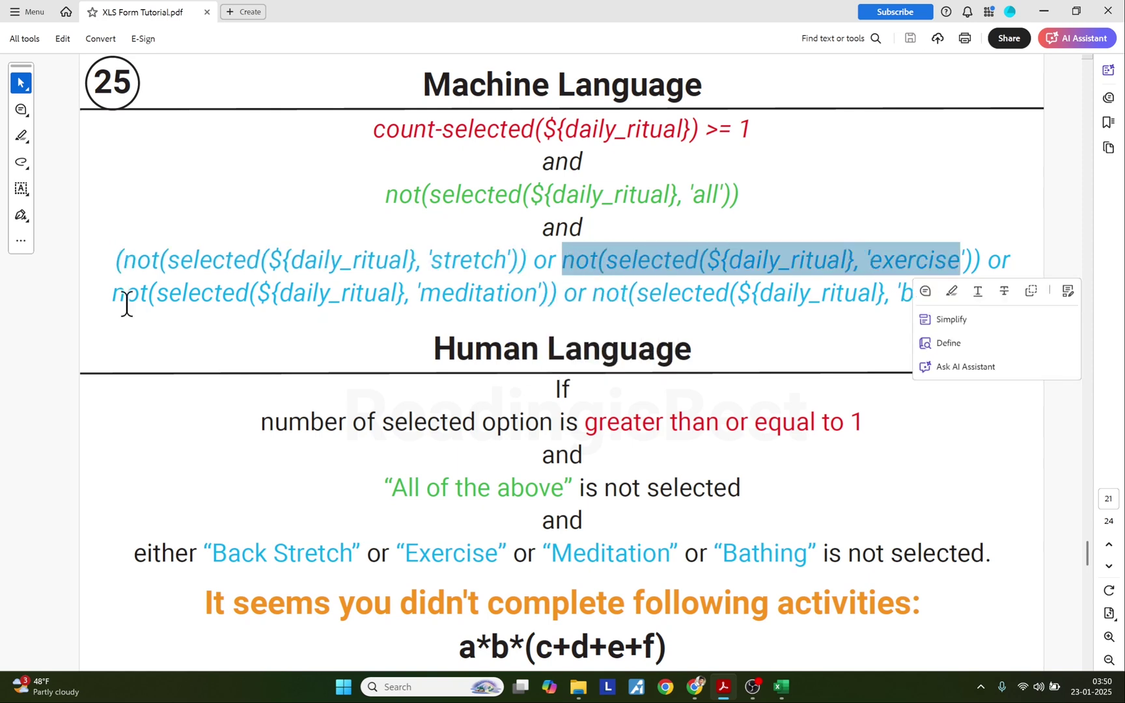
{"action": "left_click", "coordinate": [133, 301]}
{"action": "left_click_drag", "start_coordinate": [134, 301], "coordinate": [1000, 299]}
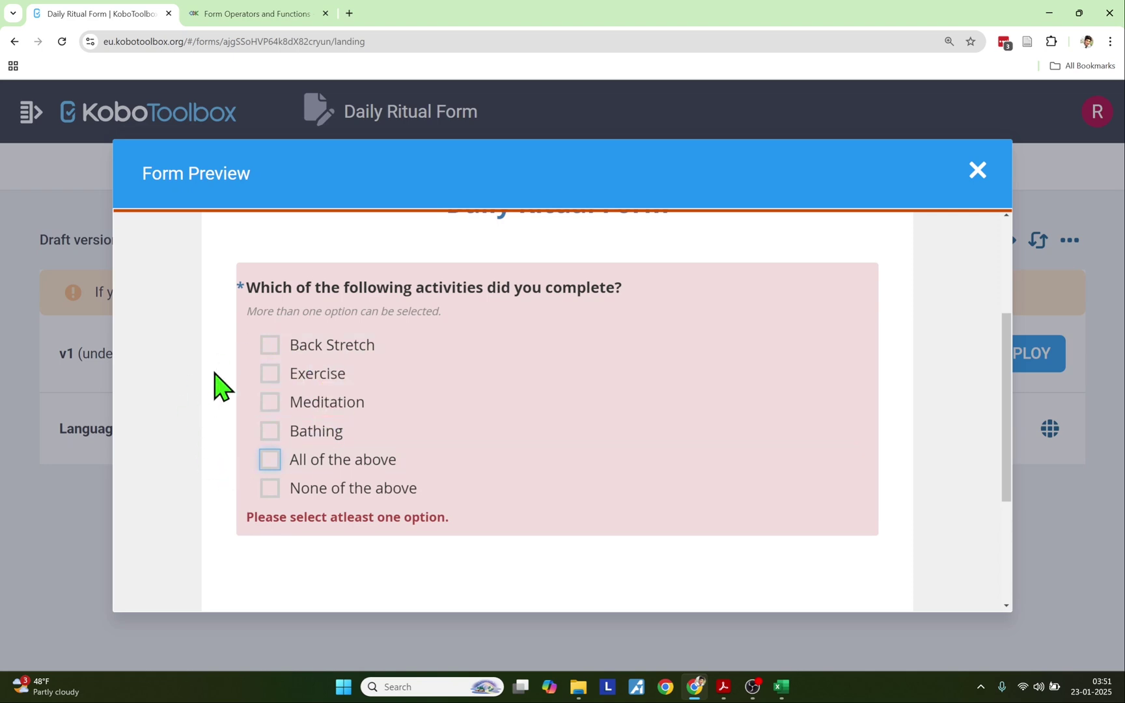
Select Back Stretch in the form preview and inspect the note and list of uncompleted activities
{"action": "left_click", "coordinate": [298, 358]}
{"action": "scroll", "coordinate": [207, 435], "scroll_direction": "down", "scroll_amount": 2}
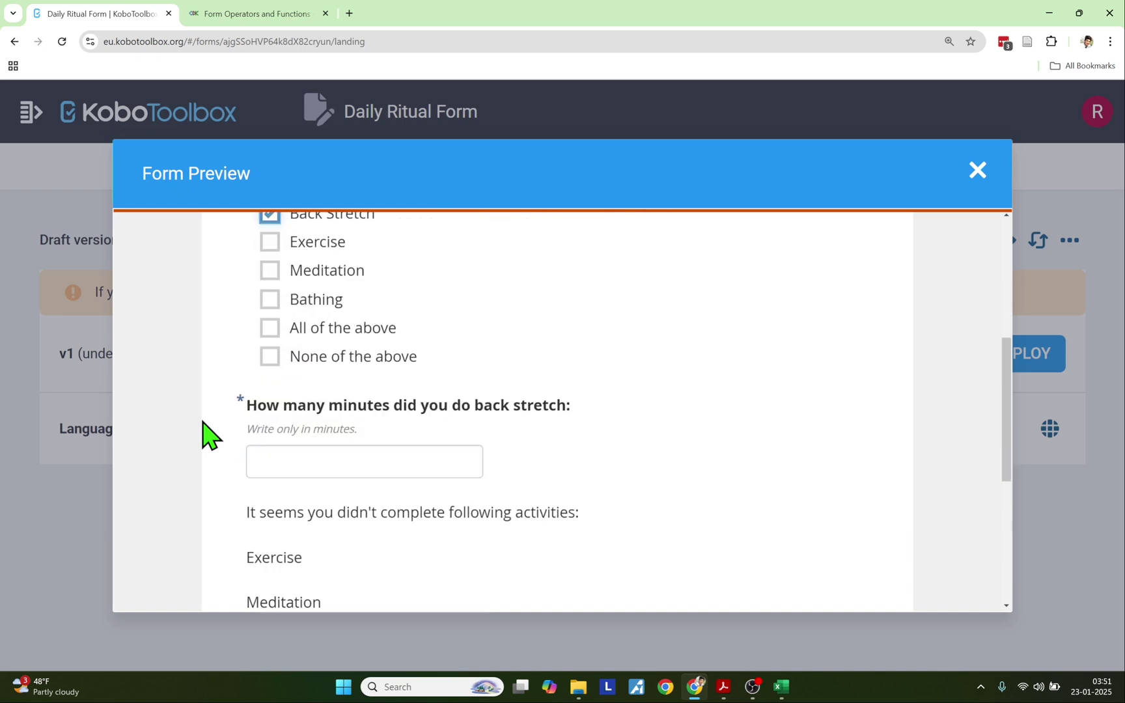
{"action": "scroll", "coordinate": [208, 433], "scroll_direction": "up", "scroll_amount": 1}
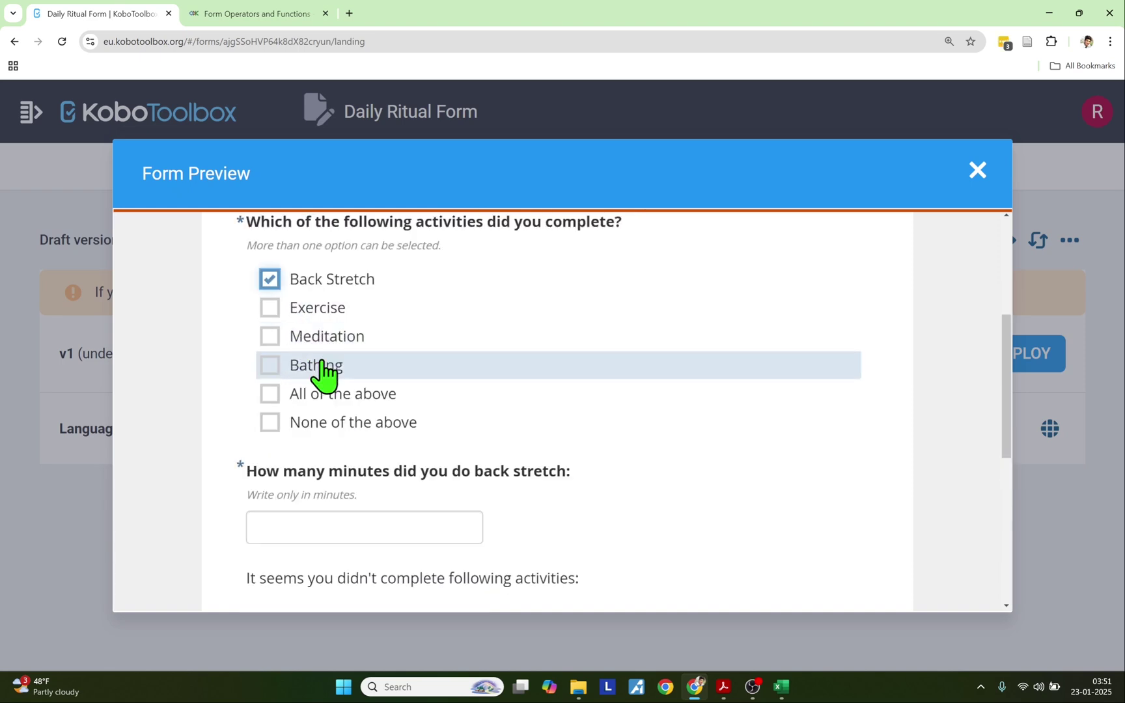
{"action": "scroll", "coordinate": [156, 472], "scroll_direction": "down", "scroll_amount": 2}
{"action": "scroll", "coordinate": [216, 450], "scroll_direction": "down", "scroll_amount": 1}
{"action": "left_click_drag", "start_coordinate": [246, 380], "coordinate": [574, 387]}
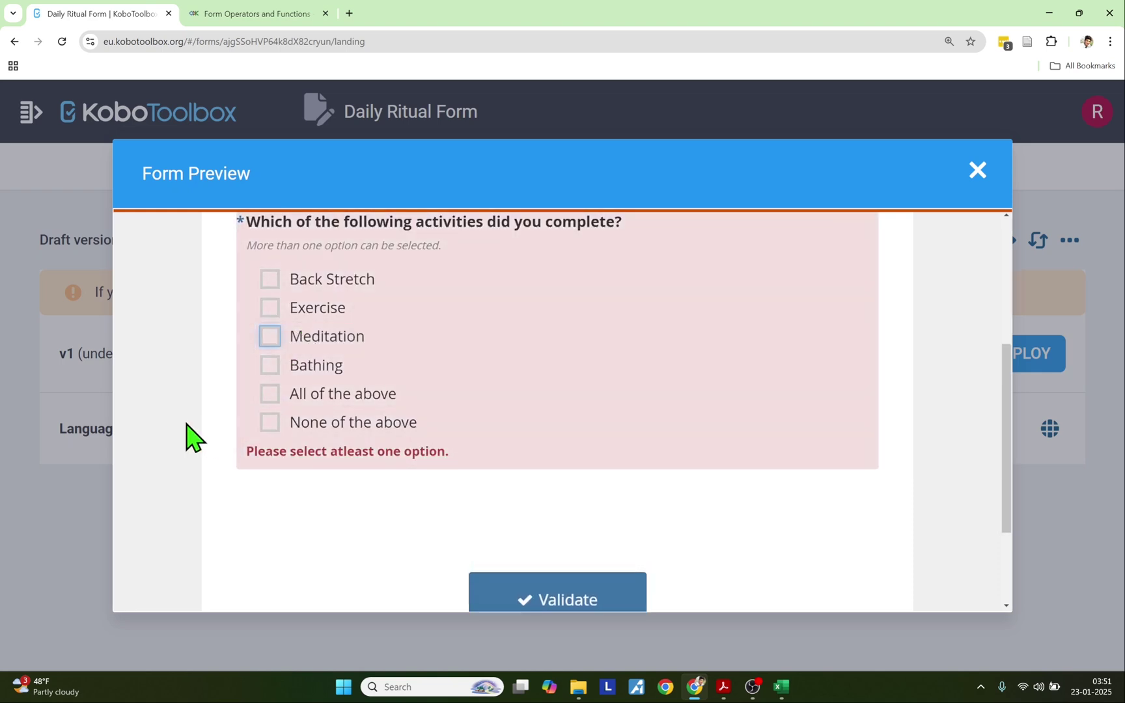
Select only 'All of the above' in the preview, check the displayed questions, and compare them with the PDF's not 'all' clause
{"action": "scroll", "coordinate": [196, 429], "scroll_direction": "down", "scroll_amount": 1}
{"action": "left_click", "coordinate": [287, 329]}
{"action": "scroll", "coordinate": [208, 448], "scroll_direction": "down", "scroll_amount": 4}
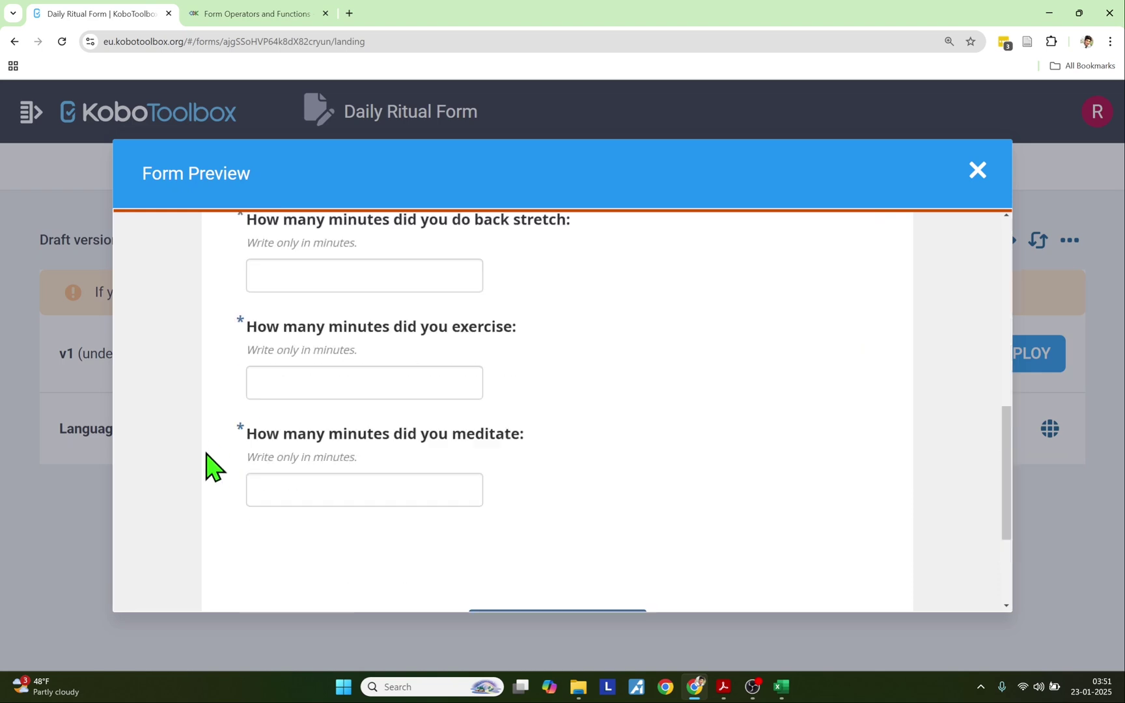
{"action": "scroll", "coordinate": [207, 453], "scroll_direction": "up", "scroll_amount": 2}
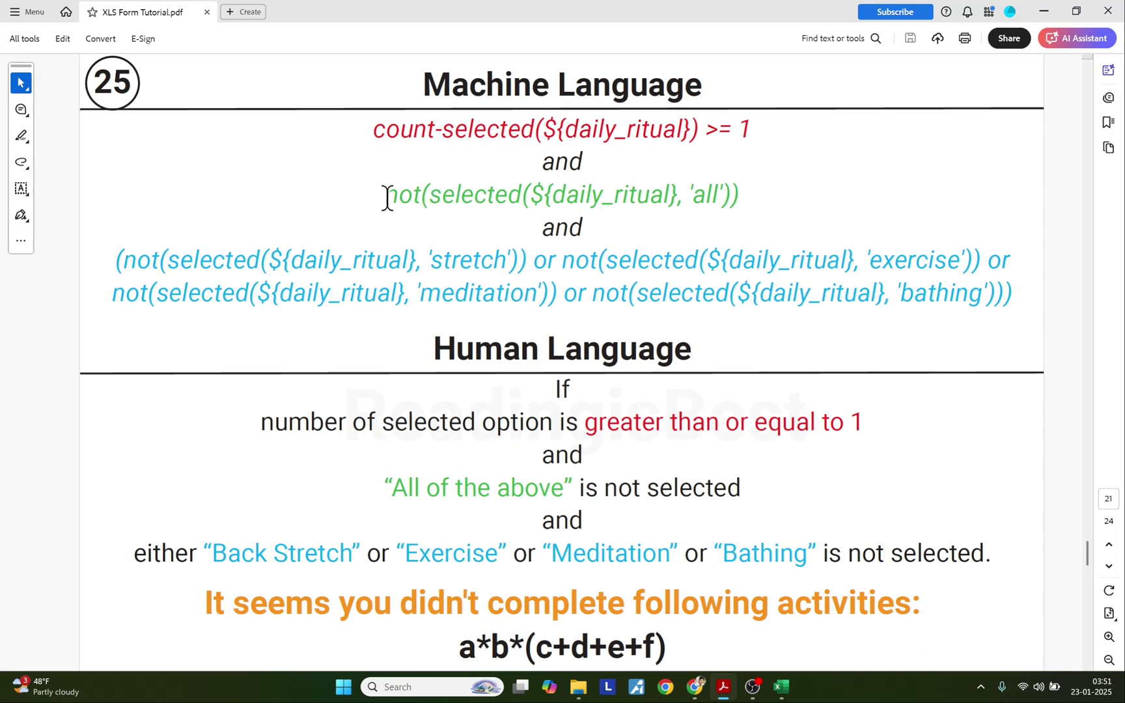
{"action": "left_click_drag", "start_coordinate": [387, 197], "coordinate": [740, 190]}
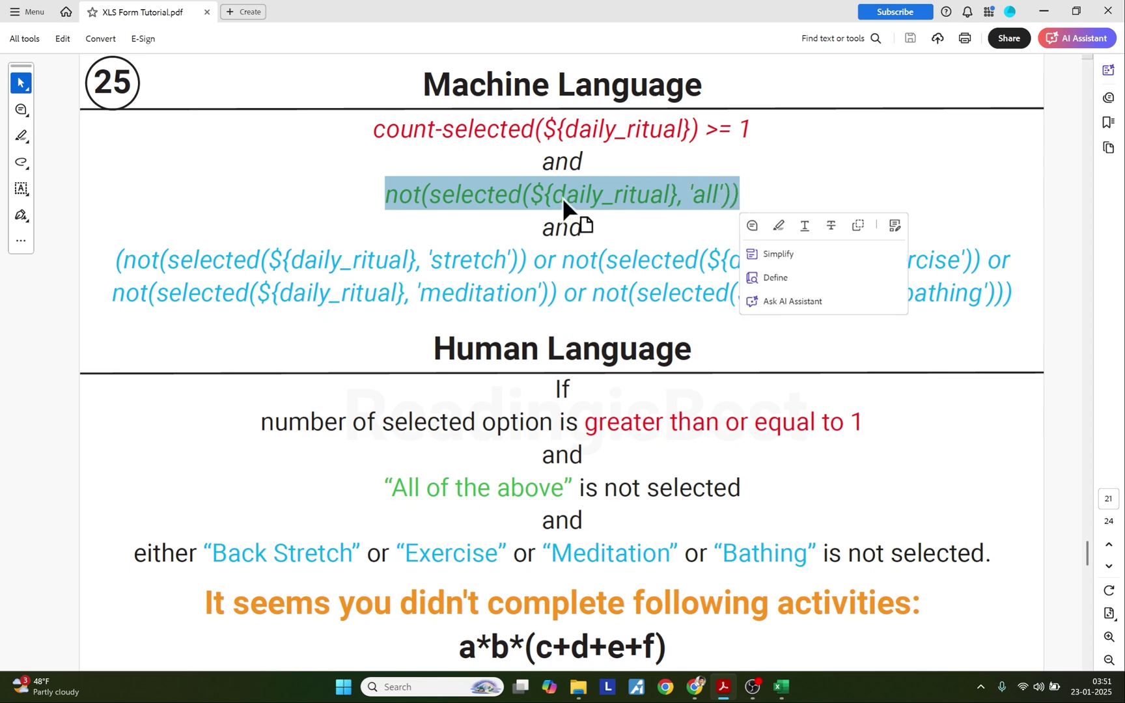
In section 26 of the PDF, review the Back Stretch, Exercise and Meditation notes and compare the Meditation and Exercise expressions
{"action": "scroll", "coordinate": [541, 482], "scroll_direction": "down", "scroll_amount": 3}
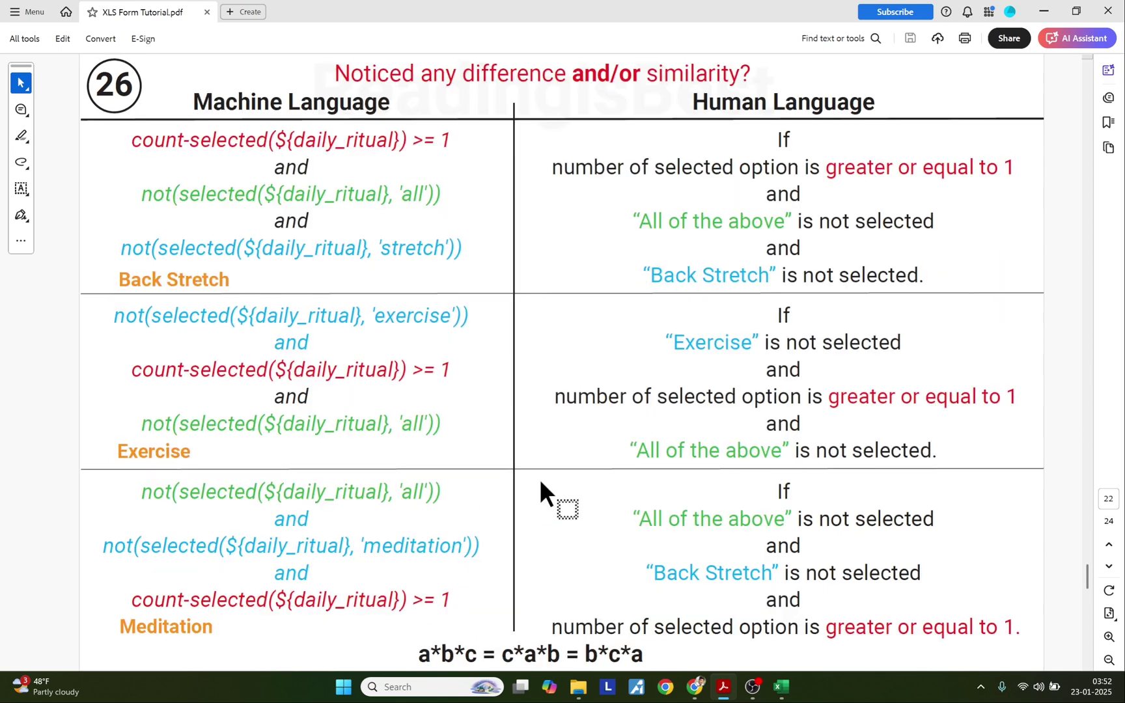
{"action": "left_click_drag", "start_coordinate": [118, 278], "coordinate": [224, 281]}
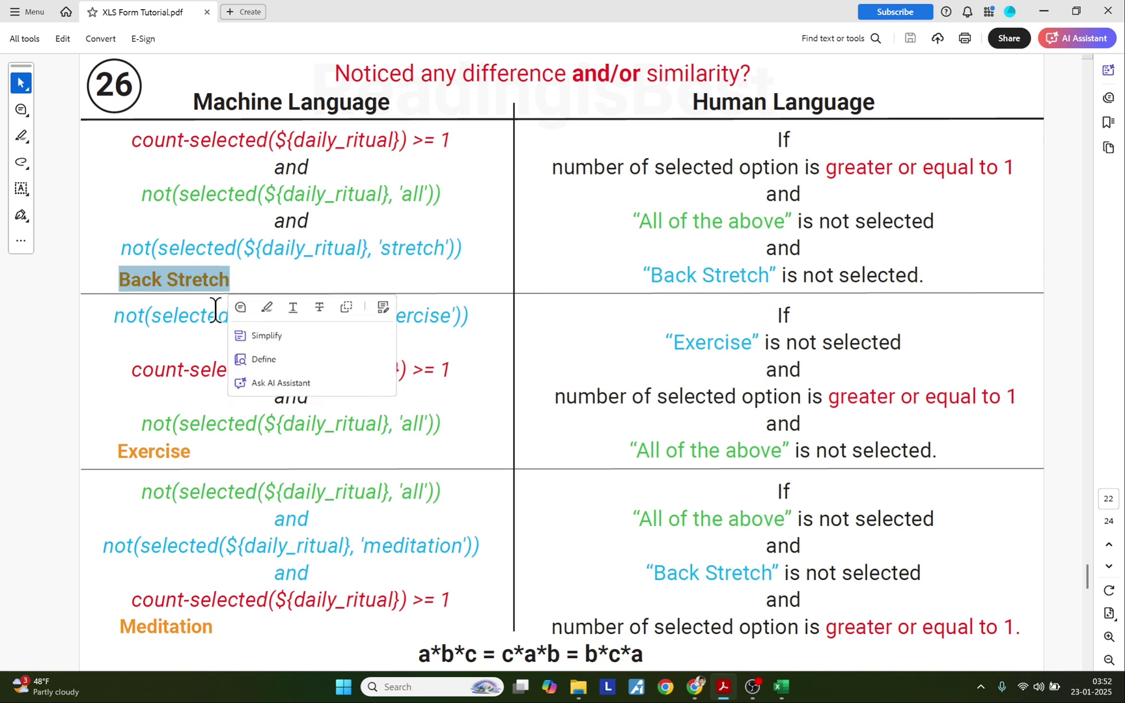
{"action": "left_click_drag", "start_coordinate": [119, 451], "coordinate": [191, 451]}
{"action": "left_click_drag", "start_coordinate": [120, 627], "coordinate": [206, 632]}
{"action": "left_click", "coordinate": [255, 481]}
{"action": "left_click_drag", "start_coordinate": [142, 492], "coordinate": [451, 599]}
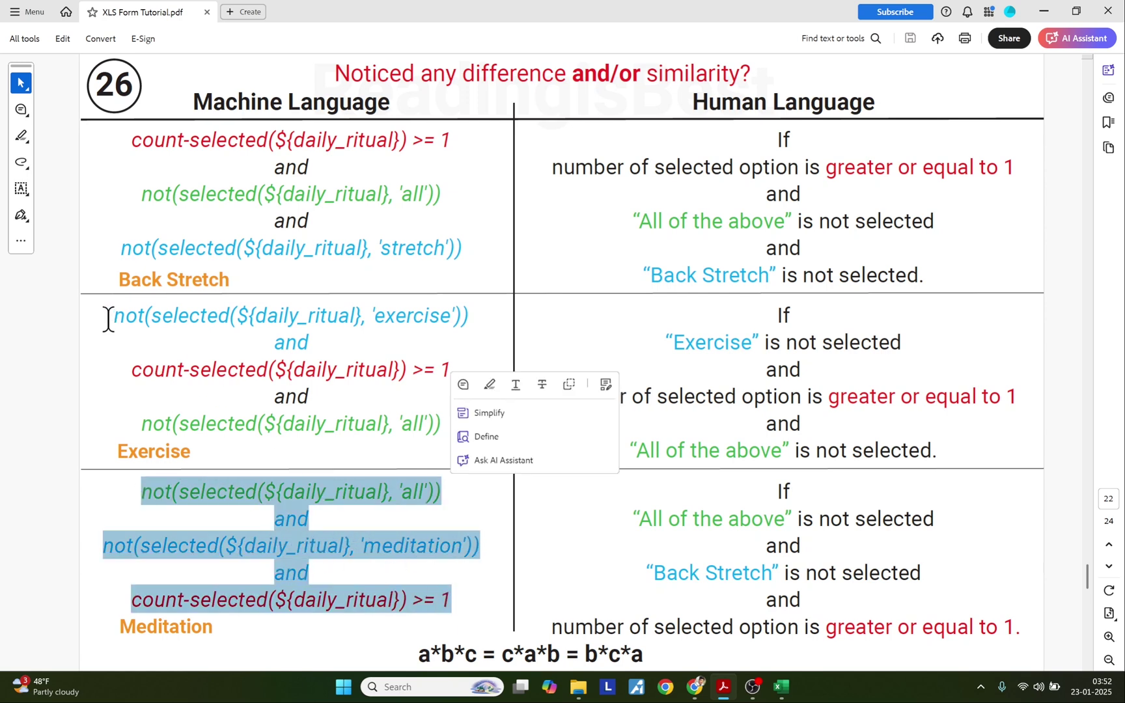
{"action": "left_click_drag", "start_coordinate": [108, 319], "coordinate": [442, 423]}
{"action": "left_click_drag", "start_coordinate": [115, 317], "coordinate": [443, 424]}
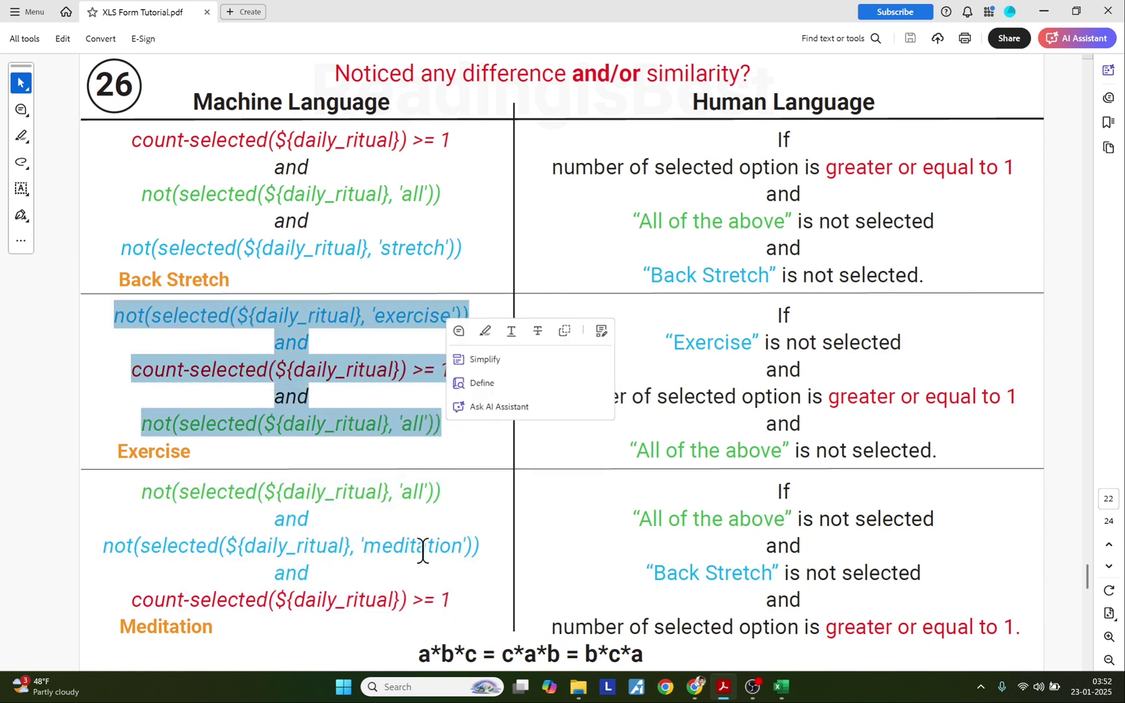
Examine the equation a*b*c = c*a*b = b*c*a that summarises the interchangeable order of section 26's conditions
{"action": "left_click_drag", "start_coordinate": [419, 655], "coordinate": [561, 655]}
{"action": "left_click", "coordinate": [542, 626]}
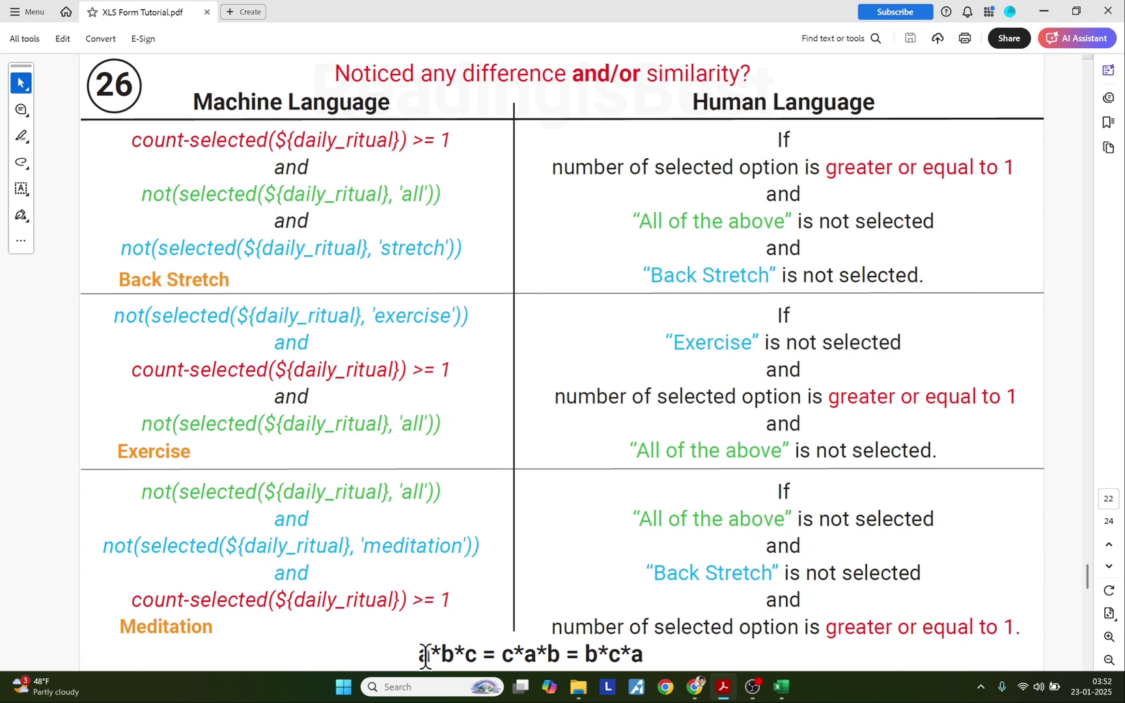
{"action": "left_click_drag", "start_coordinate": [420, 654], "coordinate": [643, 653]}
Compare the Exercise note's machine-language expression with its plain-language conditions on the selection count and 'All of the above'
{"action": "left_click_drag", "start_coordinate": [115, 317], "coordinate": [445, 419]}
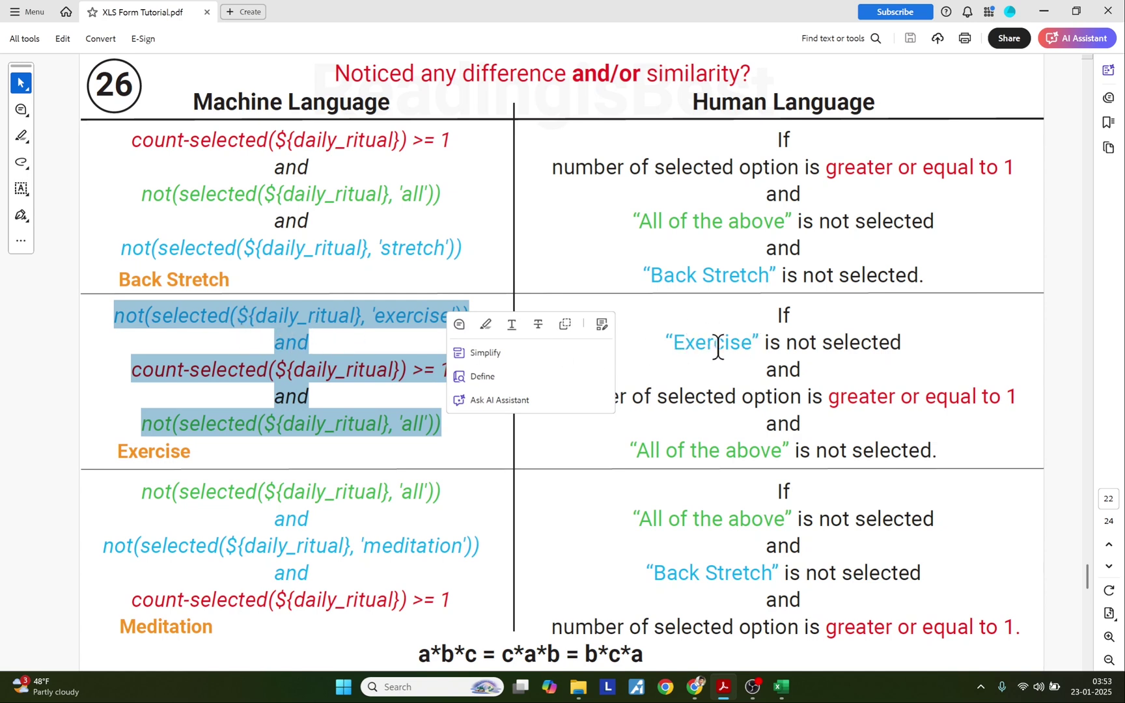
{"action": "left_click_drag", "start_coordinate": [555, 396], "coordinate": [1009, 402]}
{"action": "left_click", "coordinate": [710, 436]}
{"action": "left_click_drag", "start_coordinate": [631, 449], "coordinate": [924, 447]}
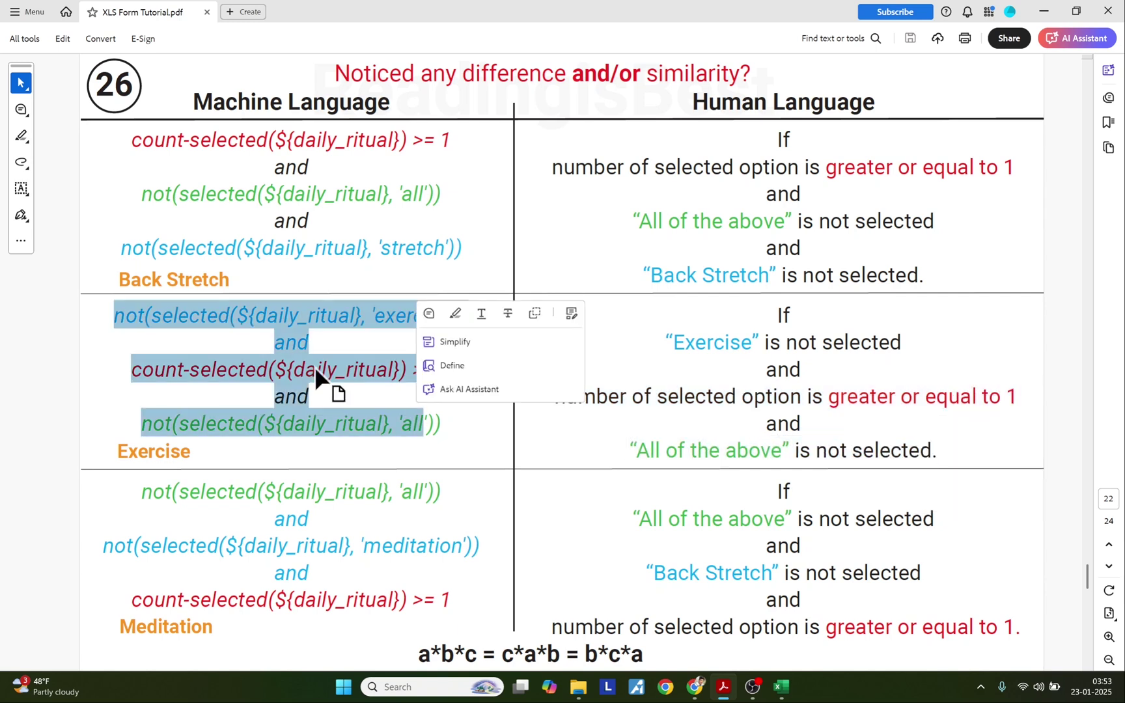
{"action": "left_click", "coordinate": [314, 366]}
{"action": "mouse_move", "coordinate": [110, 315]}
{"action": "left_mouse_down"}
{"action": "mouse_move", "coordinate": [231, 369]}
{"action": "mouse_move", "coordinate": [443, 421]}
{"action": "left_mouse_up"}
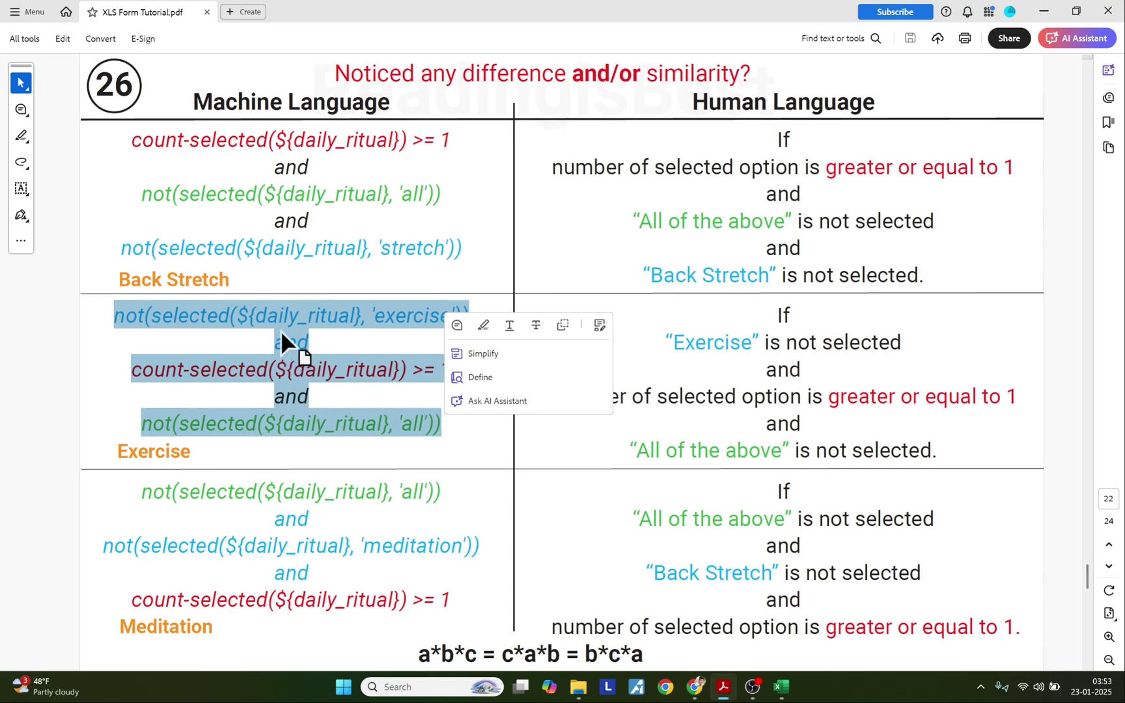
{"action": "left_click", "coordinate": [288, 319]}
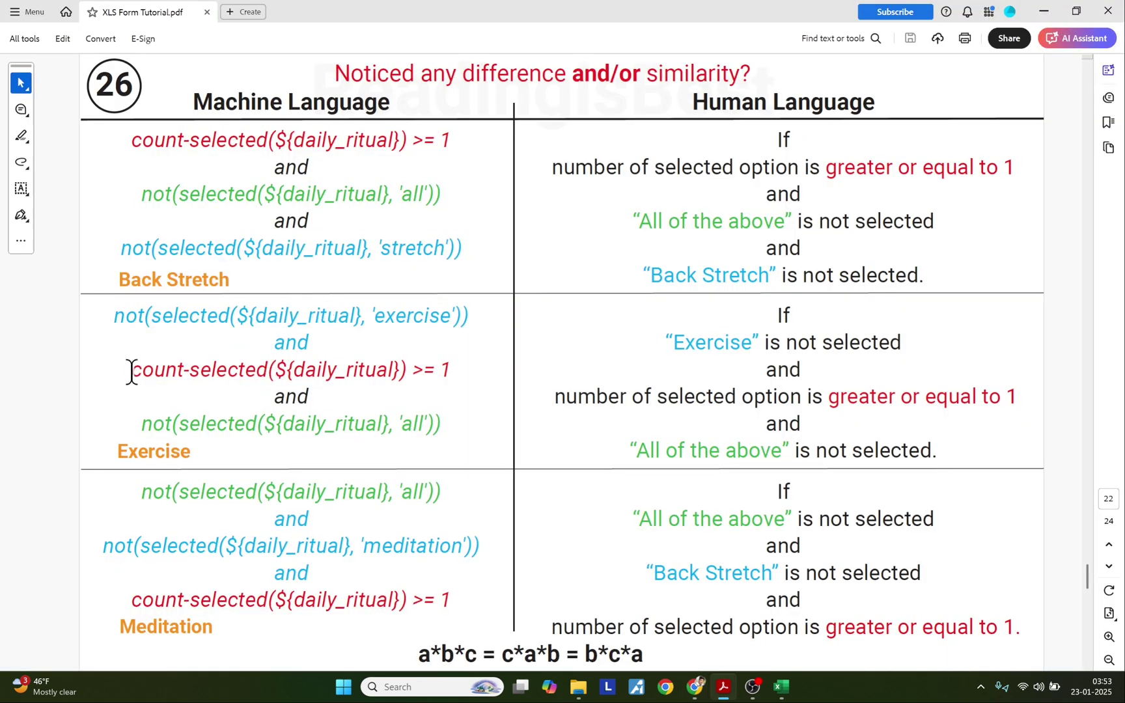
Read the Exercise note's count-selected and not 'all' clauses, selecting Meditation in the form preview to test them
{"action": "left_click_drag", "start_coordinate": [131, 372], "coordinate": [442, 373]}
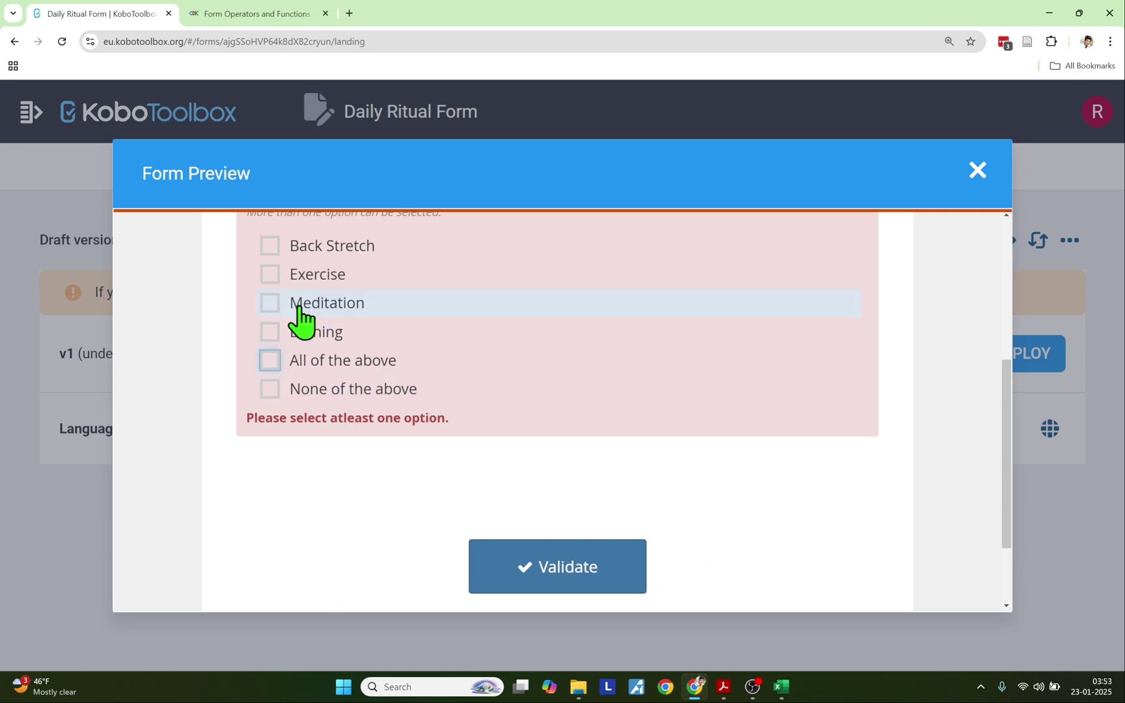
{"action": "left_click", "coordinate": [300, 309]}
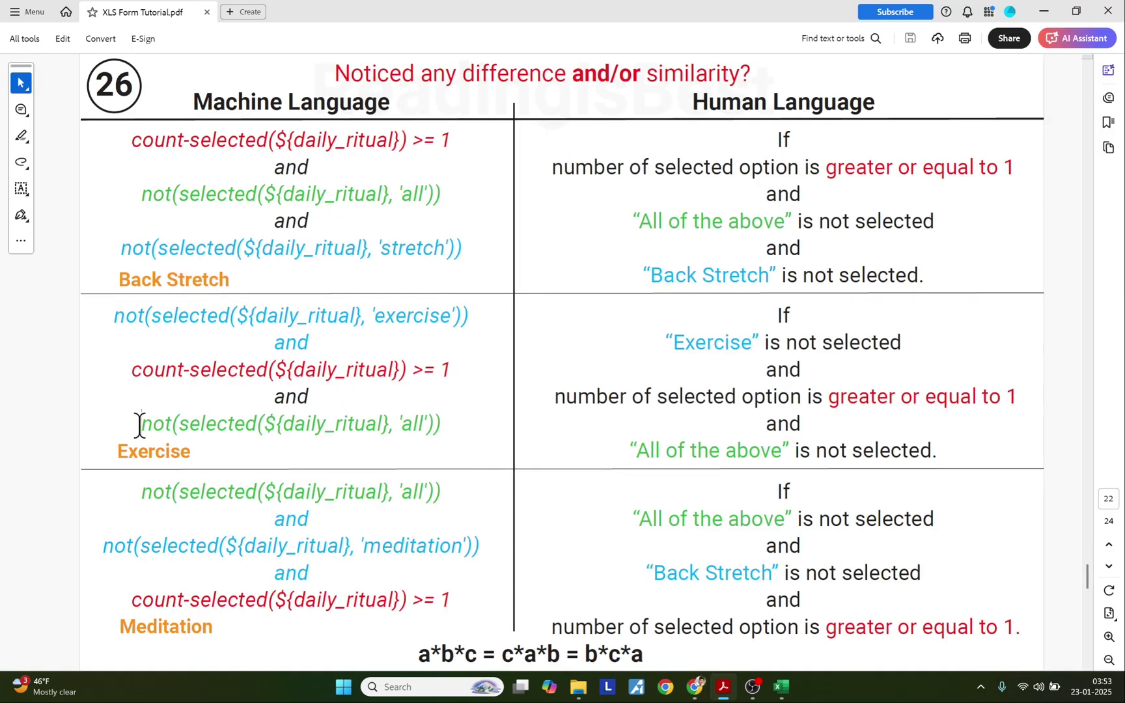
{"action": "left_click_drag", "start_coordinate": [140, 425], "coordinate": [432, 430]}
{"action": "key", "text": "alt+Tab"}
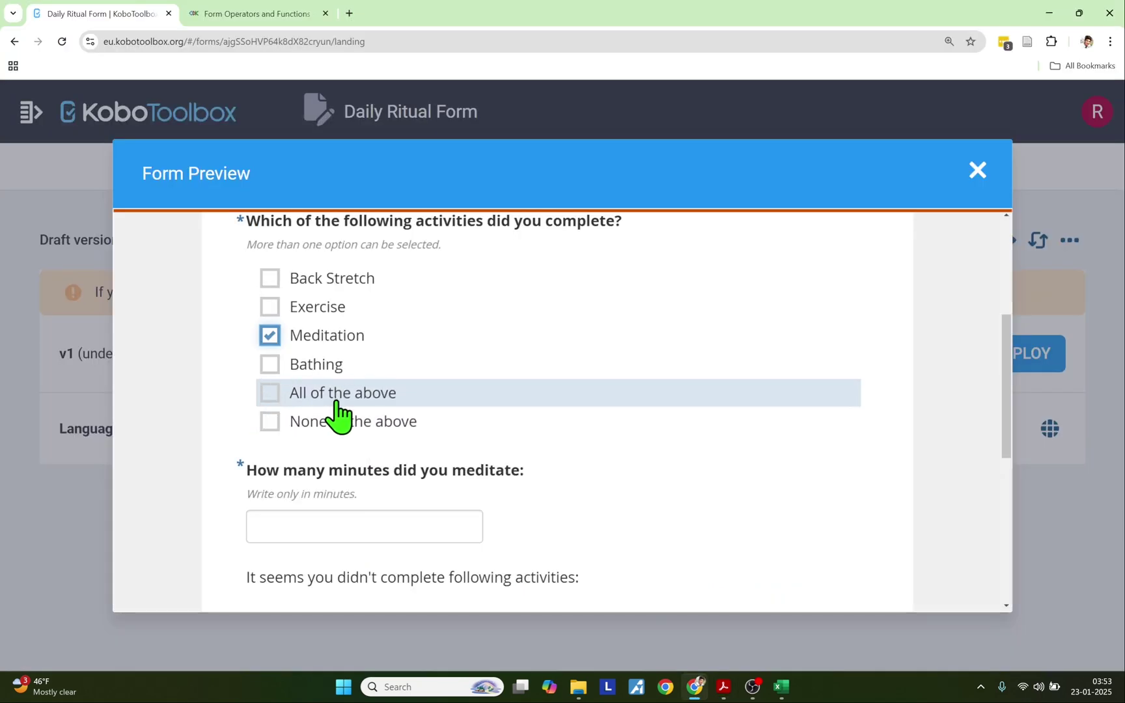
Compare the incomplete-activity note displayed below the Meditation selection in the form preview with its entry in the PDF
{"action": "scroll", "coordinate": [228, 456], "scroll_direction": "down", "scroll_amount": 2}
{"action": "left_click_drag", "start_coordinate": [245, 535], "coordinate": [313, 536]}
{"action": "key", "text": "alt+Tab"}
{"action": "left_click_drag", "start_coordinate": [117, 452], "coordinate": [192, 453]}
{"action": "key", "text": "alt+Tab"}
{"action": "key", "text": "alt+Tab"}
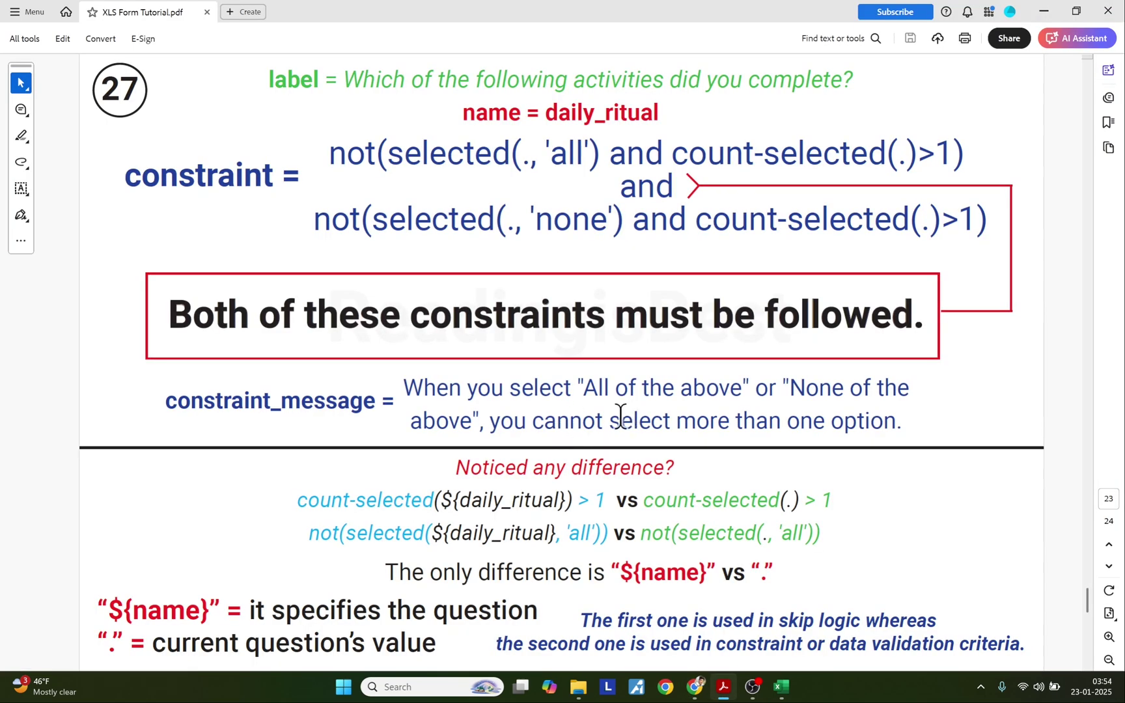
In section 27 of the PDF, read the first constraint clause, not(selected(., 'all') and count-selected(.)>1), part by part
{"action": "left_click_drag", "start_coordinate": [330, 153], "coordinate": [965, 154]}
{"action": "left_click", "coordinate": [376, 154]}
{"action": "left_click_drag", "start_coordinate": [377, 154], "coordinate": [328, 152]}
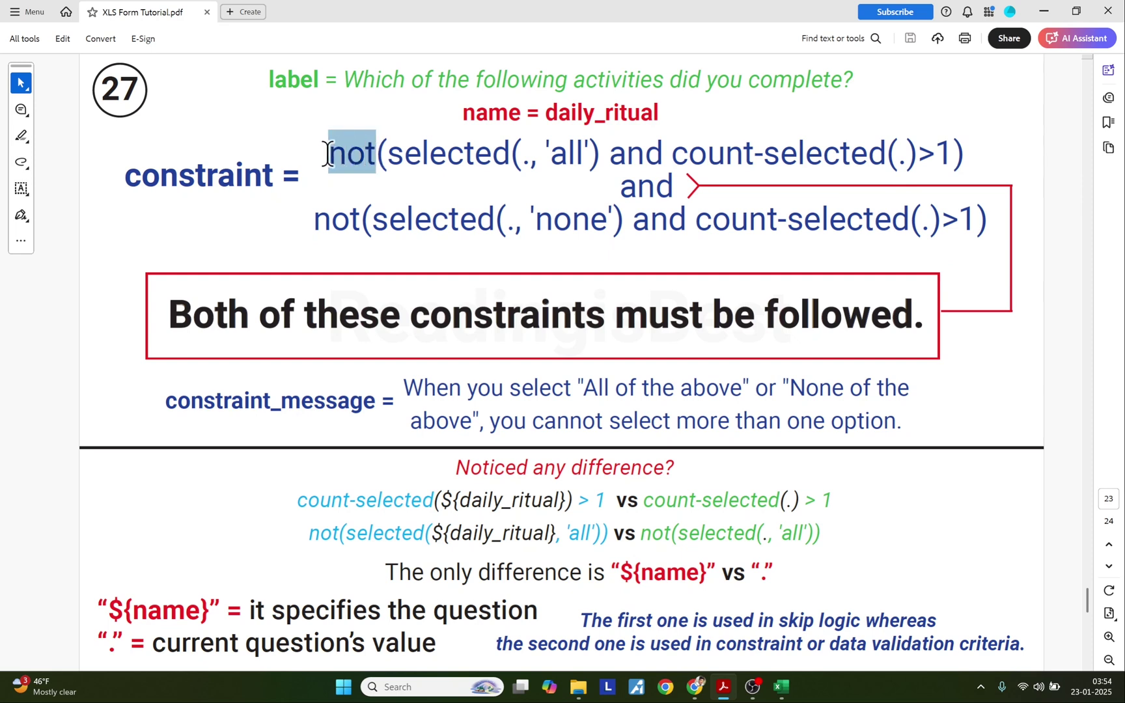
{"action": "left_click", "coordinate": [433, 155]}
{"action": "left_click_drag", "start_coordinate": [534, 154], "coordinate": [600, 154]}
{"action": "left_click", "coordinate": [695, 161]}
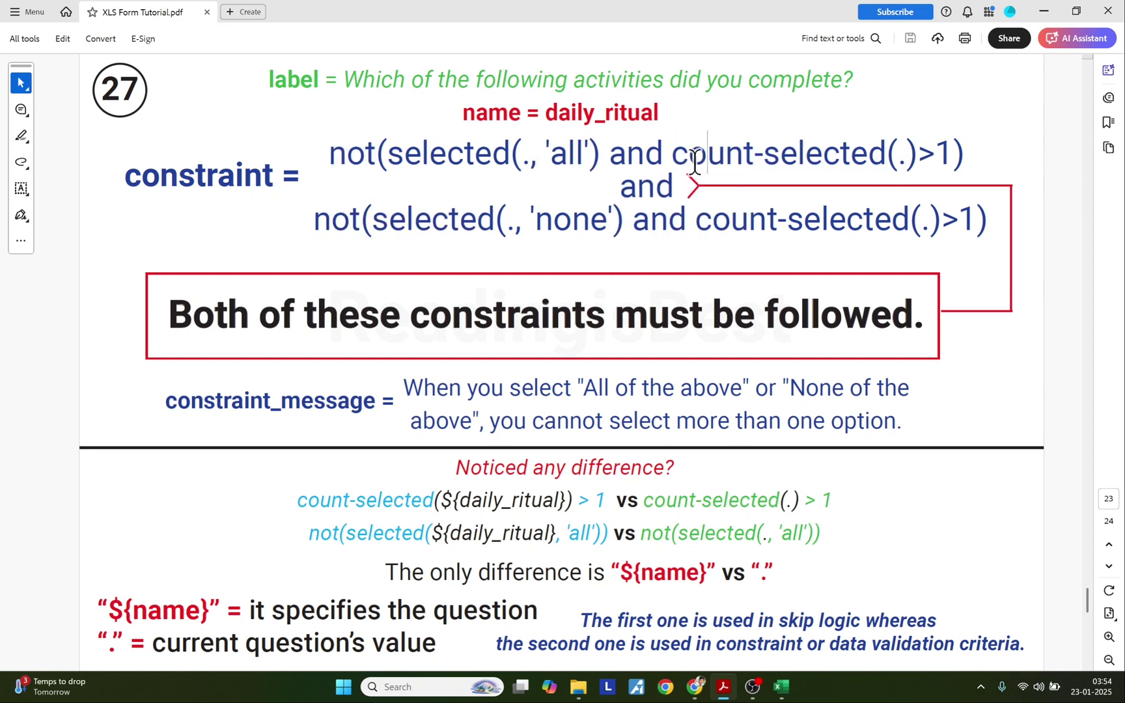
{"action": "left_click_drag", "start_coordinate": [674, 156], "coordinate": [954, 153]}
{"action": "left_click", "coordinate": [753, 153]}
Read the second constraint clause on 'none' with count-selected(.)>1 and the constraint_message text below it
{"action": "left_click_drag", "start_coordinate": [318, 224], "coordinate": [622, 224]}
{"action": "left_click_drag", "start_coordinate": [696, 220], "coordinate": [979, 222]}
{"action": "left_click", "coordinate": [410, 387]}
{"action": "left_click_drag", "start_coordinate": [407, 388], "coordinate": [909, 422]}
{"action": "left_click", "coordinate": [663, 388]}
Examine the 'and' joining the two clauses and the boxed rule that both constraints must be followed
{"action": "left_click_drag", "start_coordinate": [623, 189], "coordinate": [674, 189]}
{"action": "left_click_drag", "start_coordinate": [171, 312], "coordinate": [547, 307]}
{"action": "left_click", "coordinate": [490, 307]}
{"action": "left_click_drag", "start_coordinate": [737, 323], "coordinate": [873, 319]}
{"action": "left_click", "coordinate": [872, 319]}
In the form preview, test the constraint by combining 'All of the above' with Meditation, then with Exercise instead, and read the constraint message
{"action": "key", "text": "alt+Tab"}
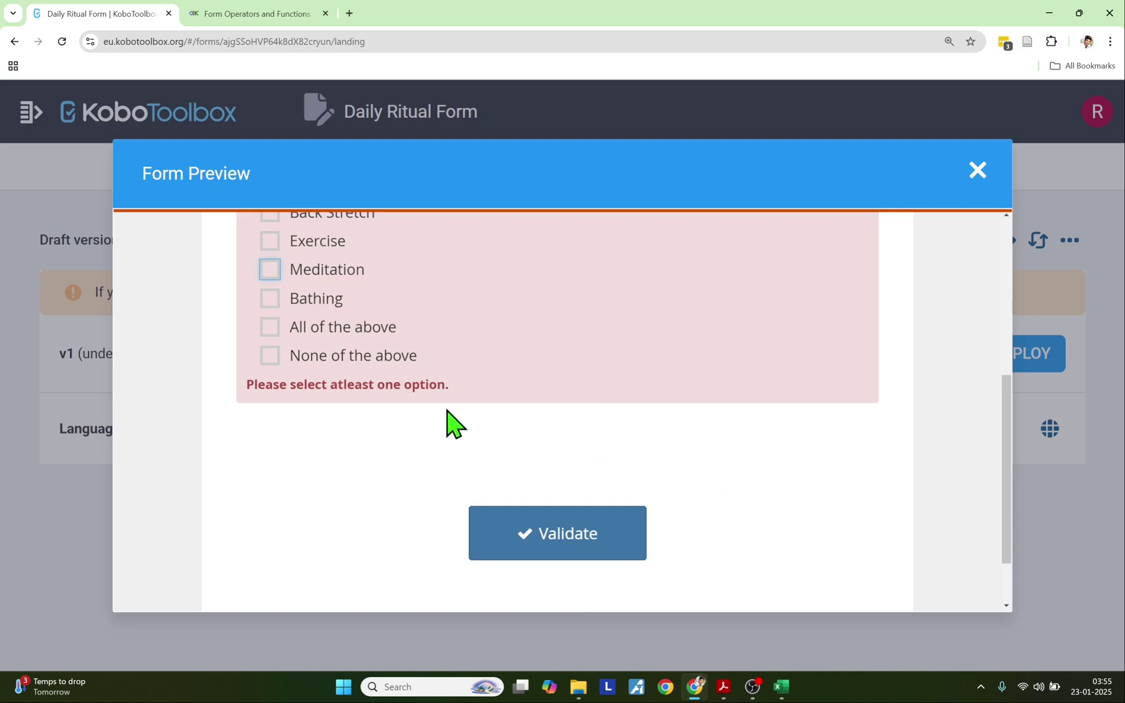
{"action": "scroll", "coordinate": [428, 407], "scroll_direction": "up", "scroll_amount": 1}
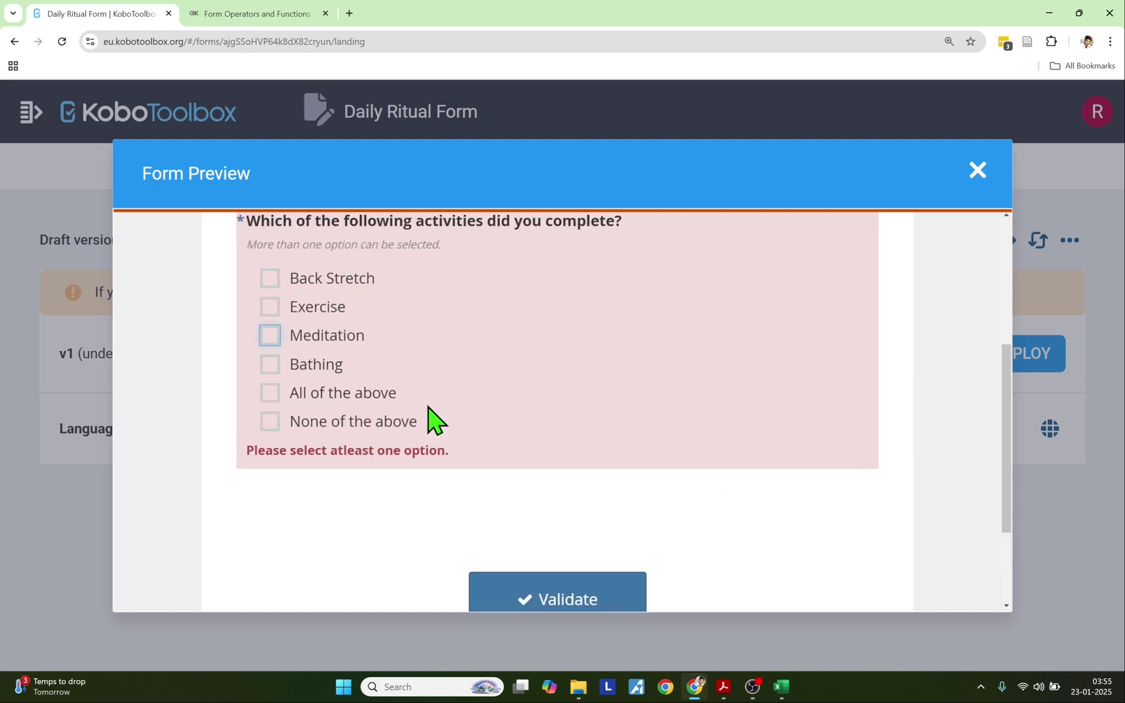
{"action": "left_click", "coordinate": [303, 397]}
{"action": "scroll", "coordinate": [198, 427], "scroll_direction": "down", "scroll_amount": 1}
{"action": "scroll", "coordinate": [199, 427], "scroll_direction": "up", "scroll_amount": 1}
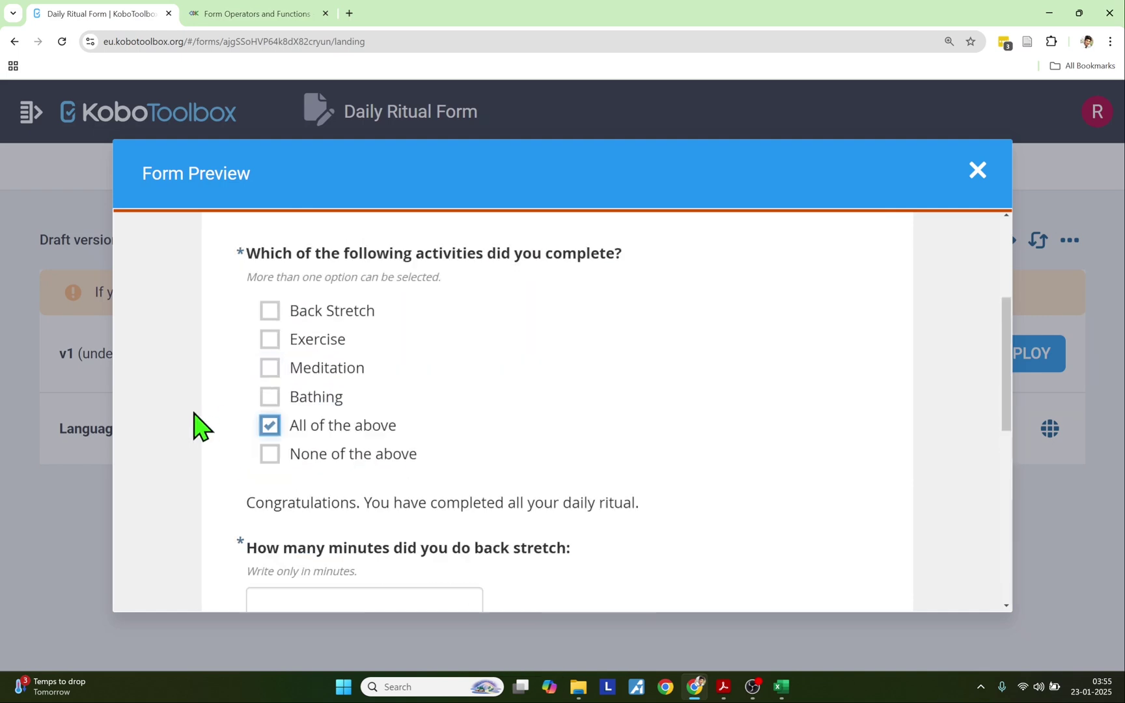
{"action": "left_click", "coordinate": [316, 374]}
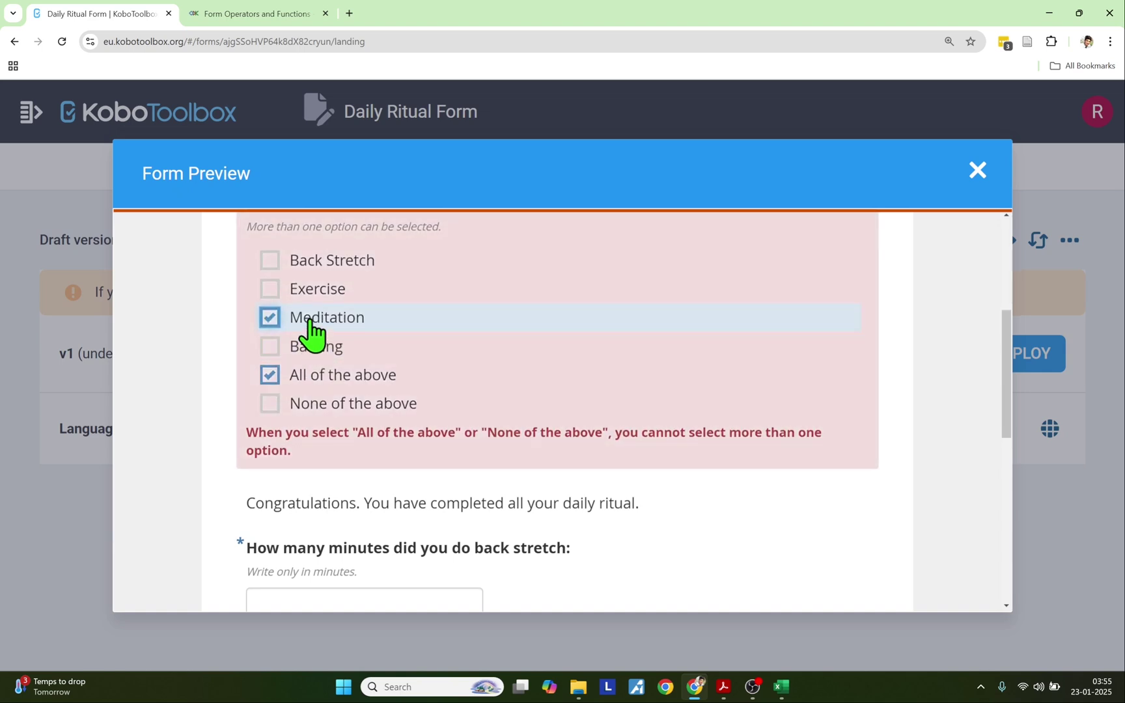
{"action": "left_click", "coordinate": [310, 322]}
{"action": "left_click", "coordinate": [310, 343]}
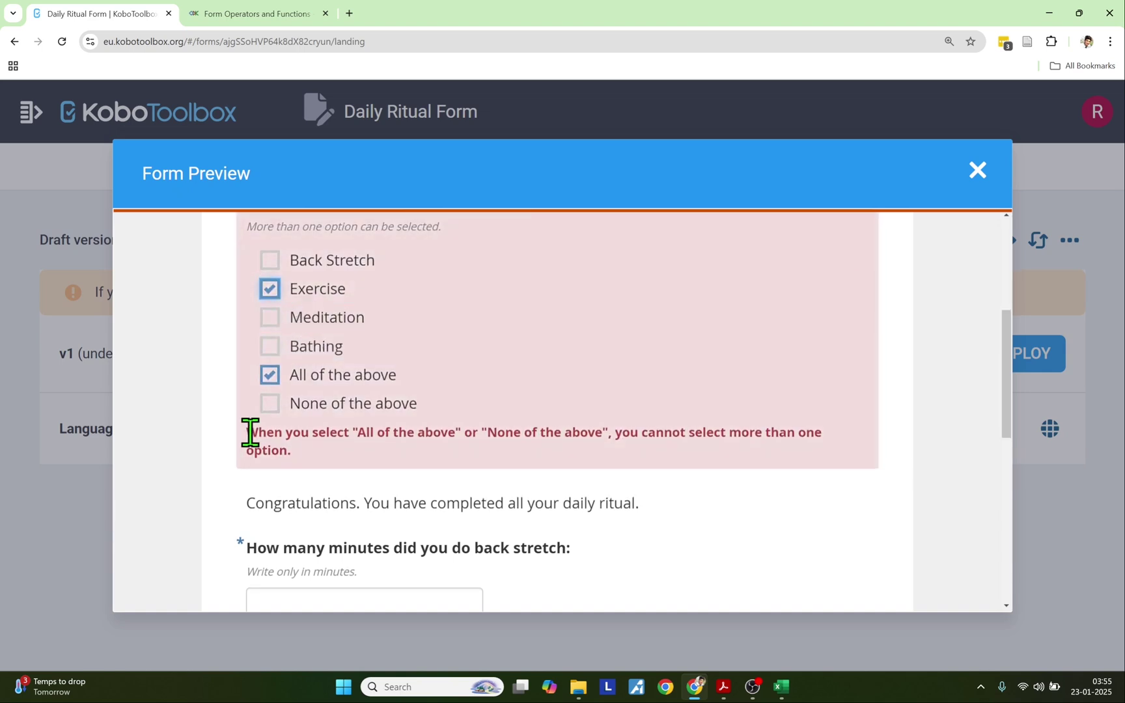
{"action": "left_click_drag", "start_coordinate": [245, 432], "coordinate": [289, 449]}
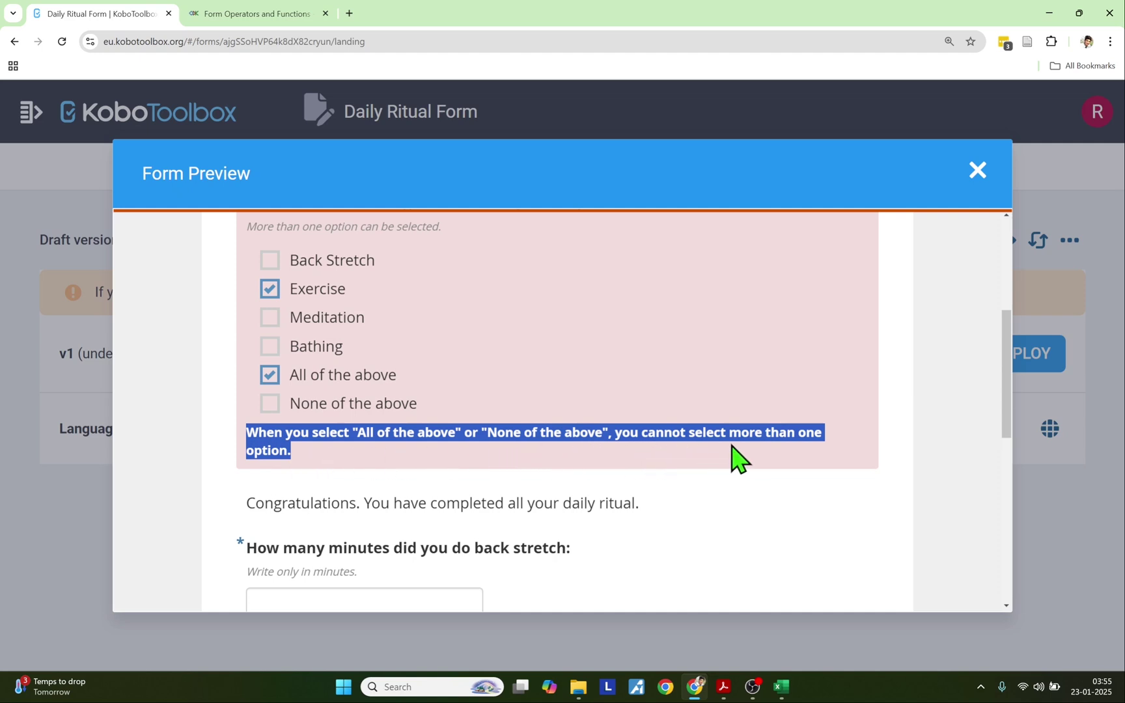
Clear the selections, test 'None of the above' with Meditation and then with 'All of the above', and examine the note below the question
{"action": "left_click", "coordinate": [325, 288]}
{"action": "left_click", "coordinate": [303, 427]}
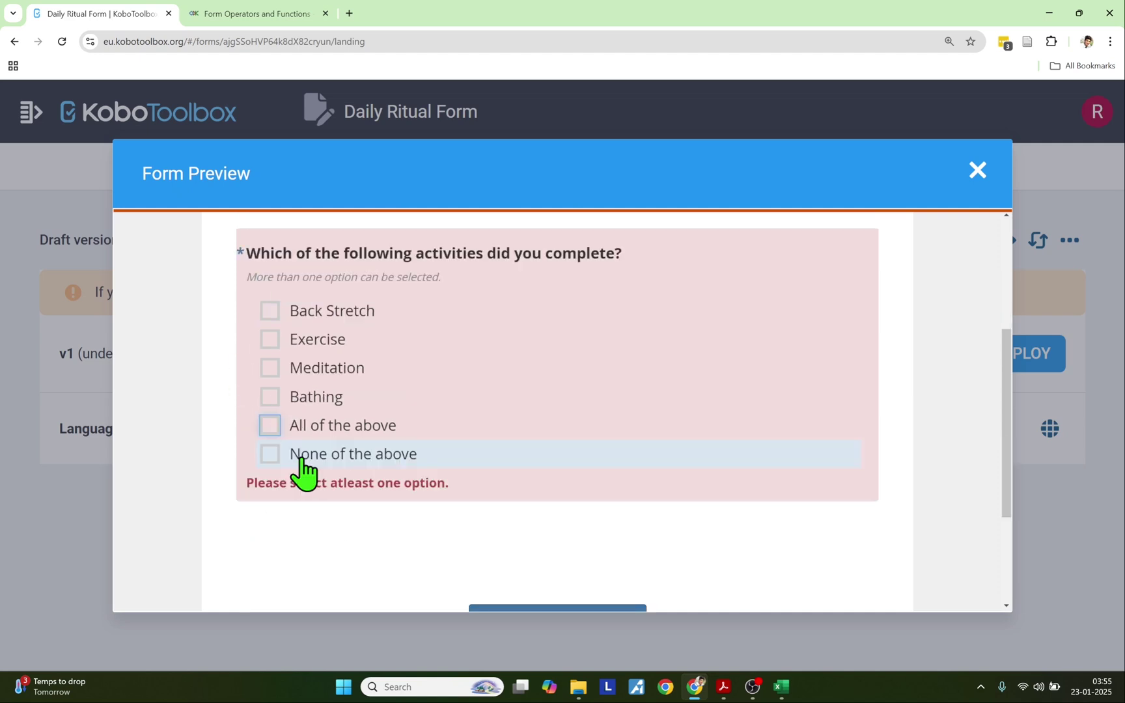
{"action": "left_click", "coordinate": [302, 459]}
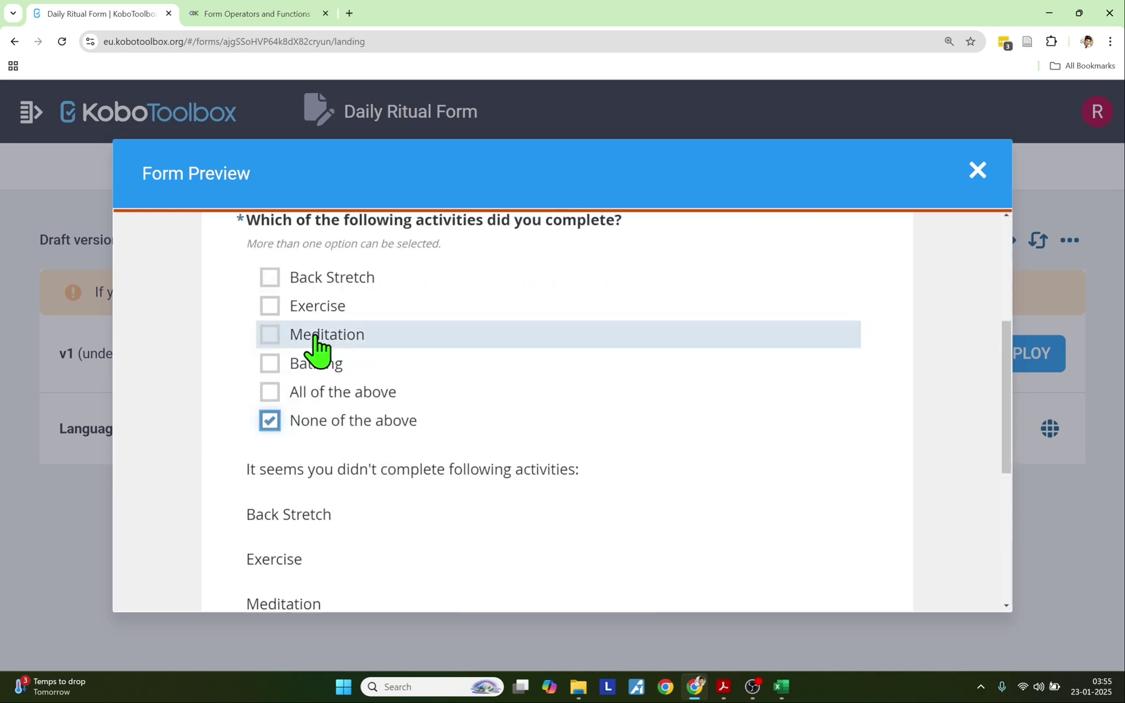
{"action": "left_click", "coordinate": [318, 336]}
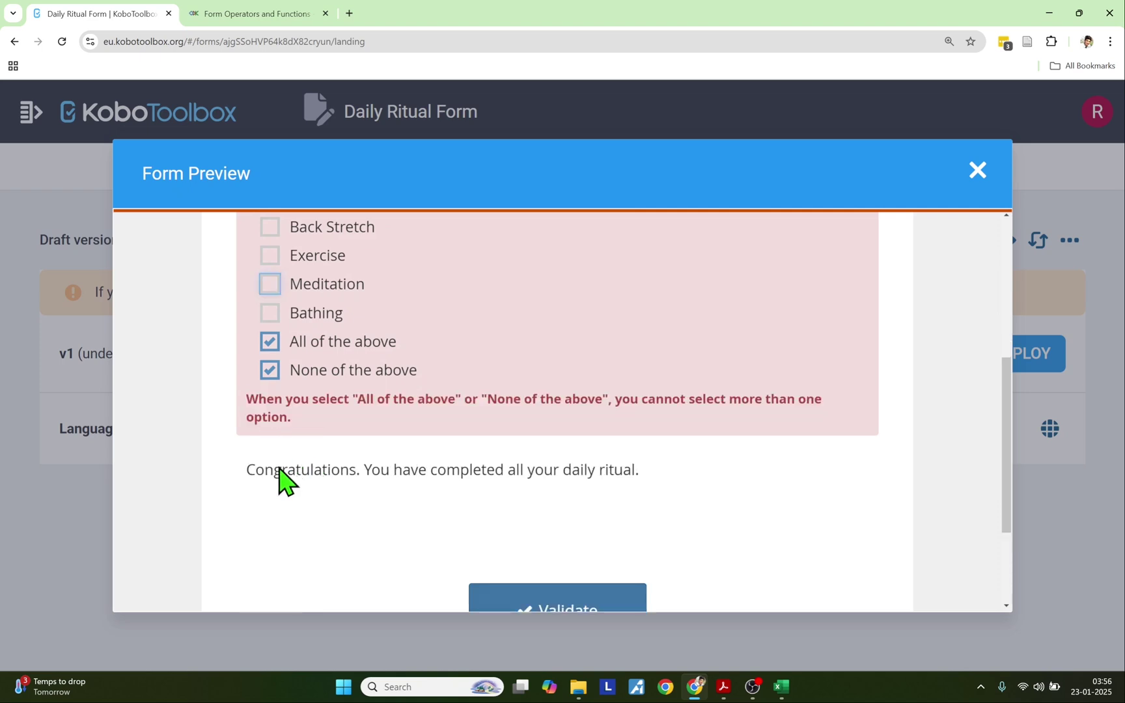
{"action": "left_click_drag", "start_coordinate": [248, 470], "coordinate": [646, 468]}
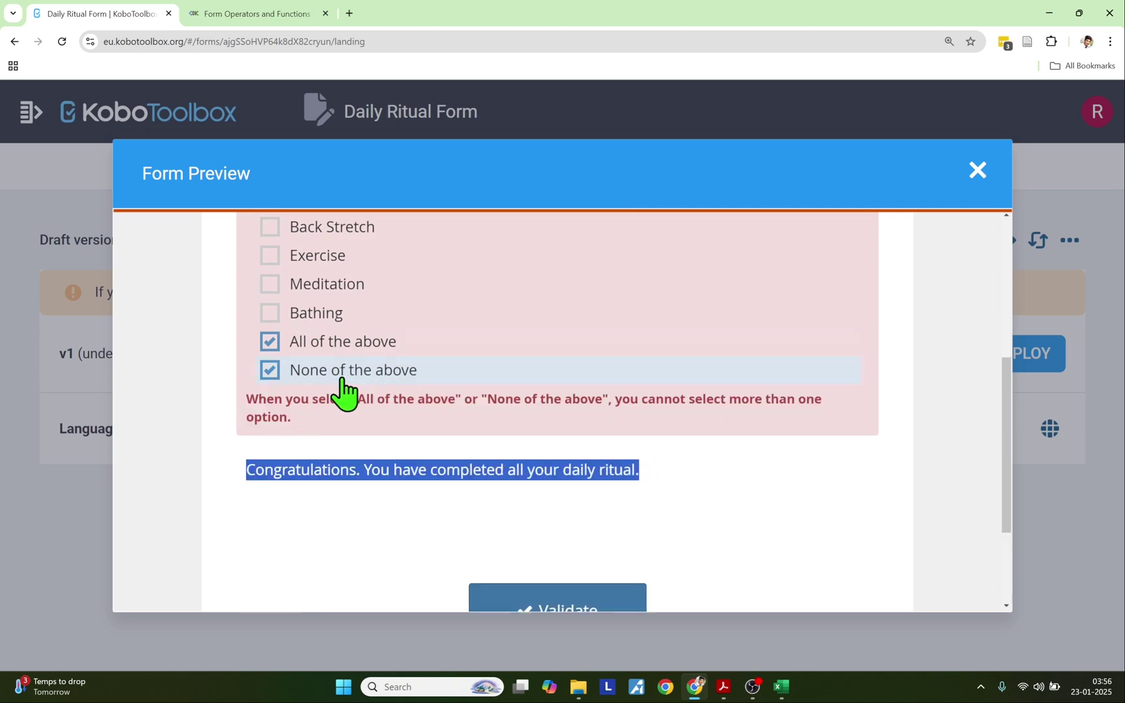
{"action": "left_click_drag", "start_coordinate": [247, 470], "coordinate": [645, 470]}
Compare the machine-language expression in section 23 of the PDF with the Congratulations note in the form preview
{"action": "left_click", "coordinate": [723, 687]}
{"action": "scroll", "coordinate": [645, 530], "scroll_direction": "up", "scroll_amount": 3}
{"action": "scroll", "coordinate": [645, 530], "scroll_direction": "up", "scroll_amount": 9}
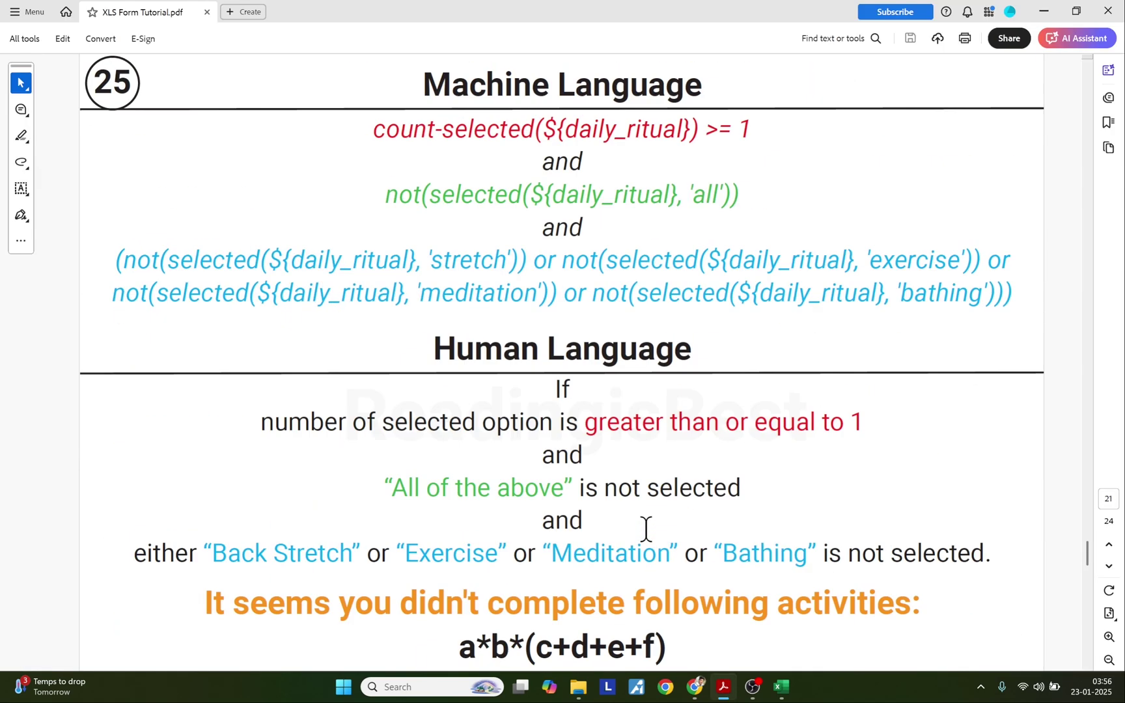
{"action": "left_click_drag", "start_coordinate": [183, 438], "coordinate": [543, 594]}
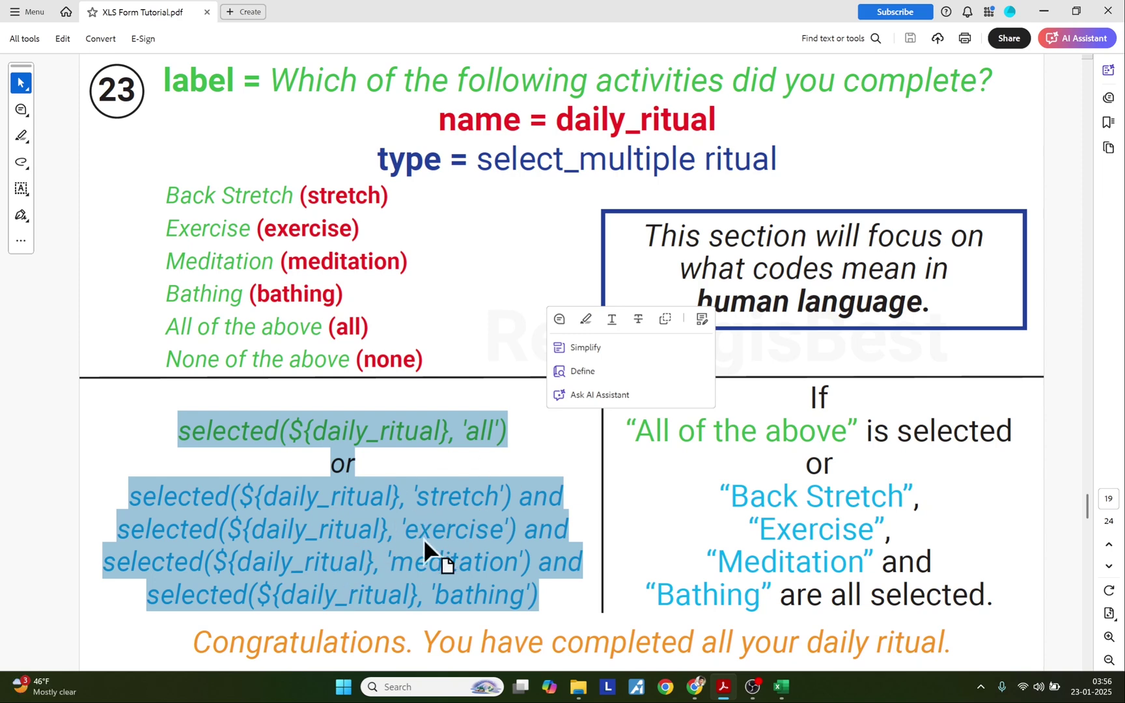
{"action": "key", "text": "alt+Tab"}
{"action": "left_click_drag", "start_coordinate": [240, 472], "coordinate": [645, 481]}
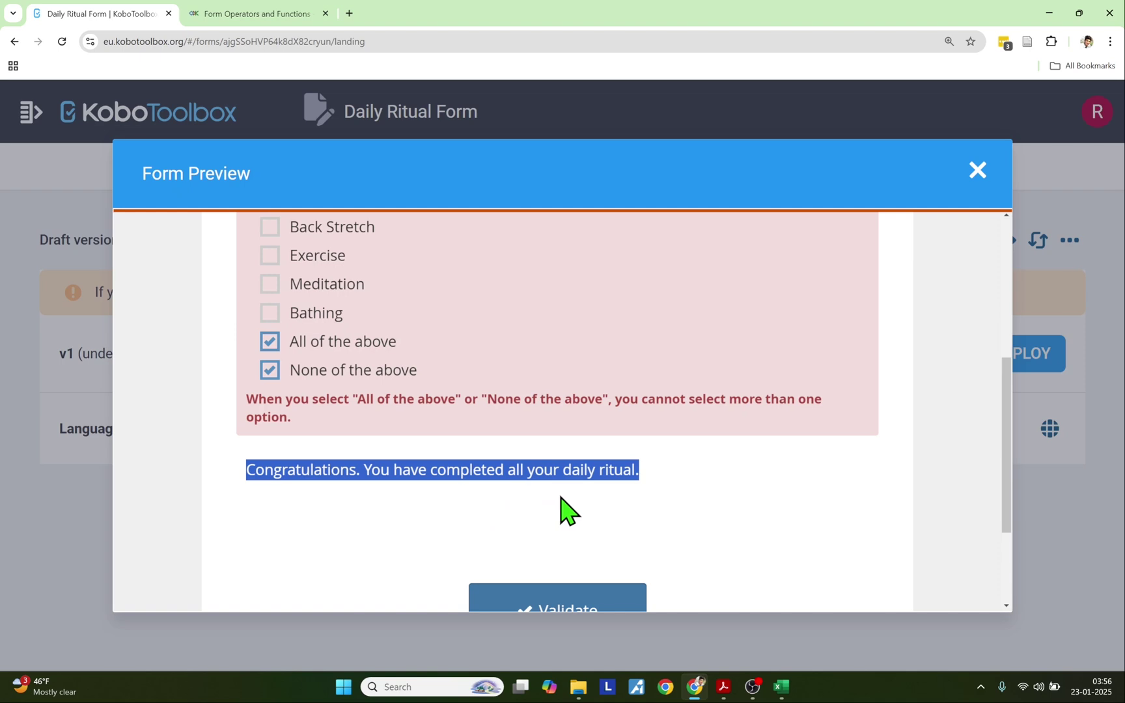
{"action": "left_click", "coordinate": [653, 488]}
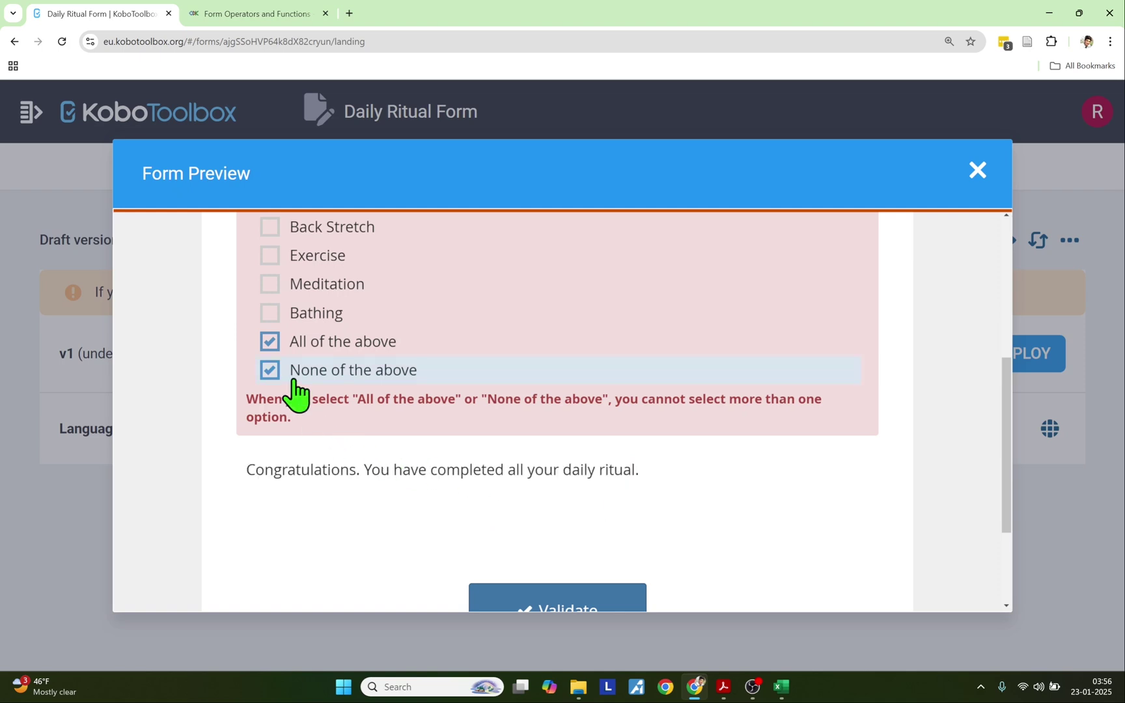
Re-read section 23's full expression for the Congratulations note, from the 'all' condition through the 'bathing' condition
{"action": "key", "text": "alt+Tab"}
{"action": "left_click", "coordinate": [233, 470]}
{"action": "left_click_drag", "start_coordinate": [167, 437], "coordinate": [537, 594]}
{"action": "left_click", "coordinate": [182, 435]}
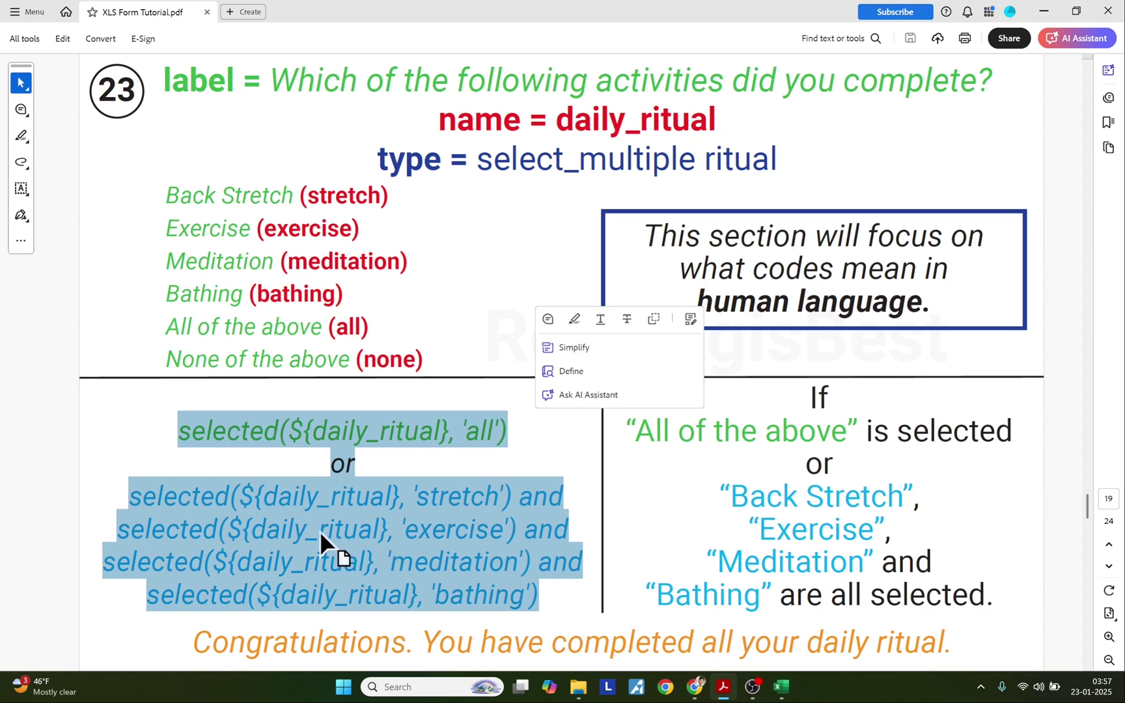